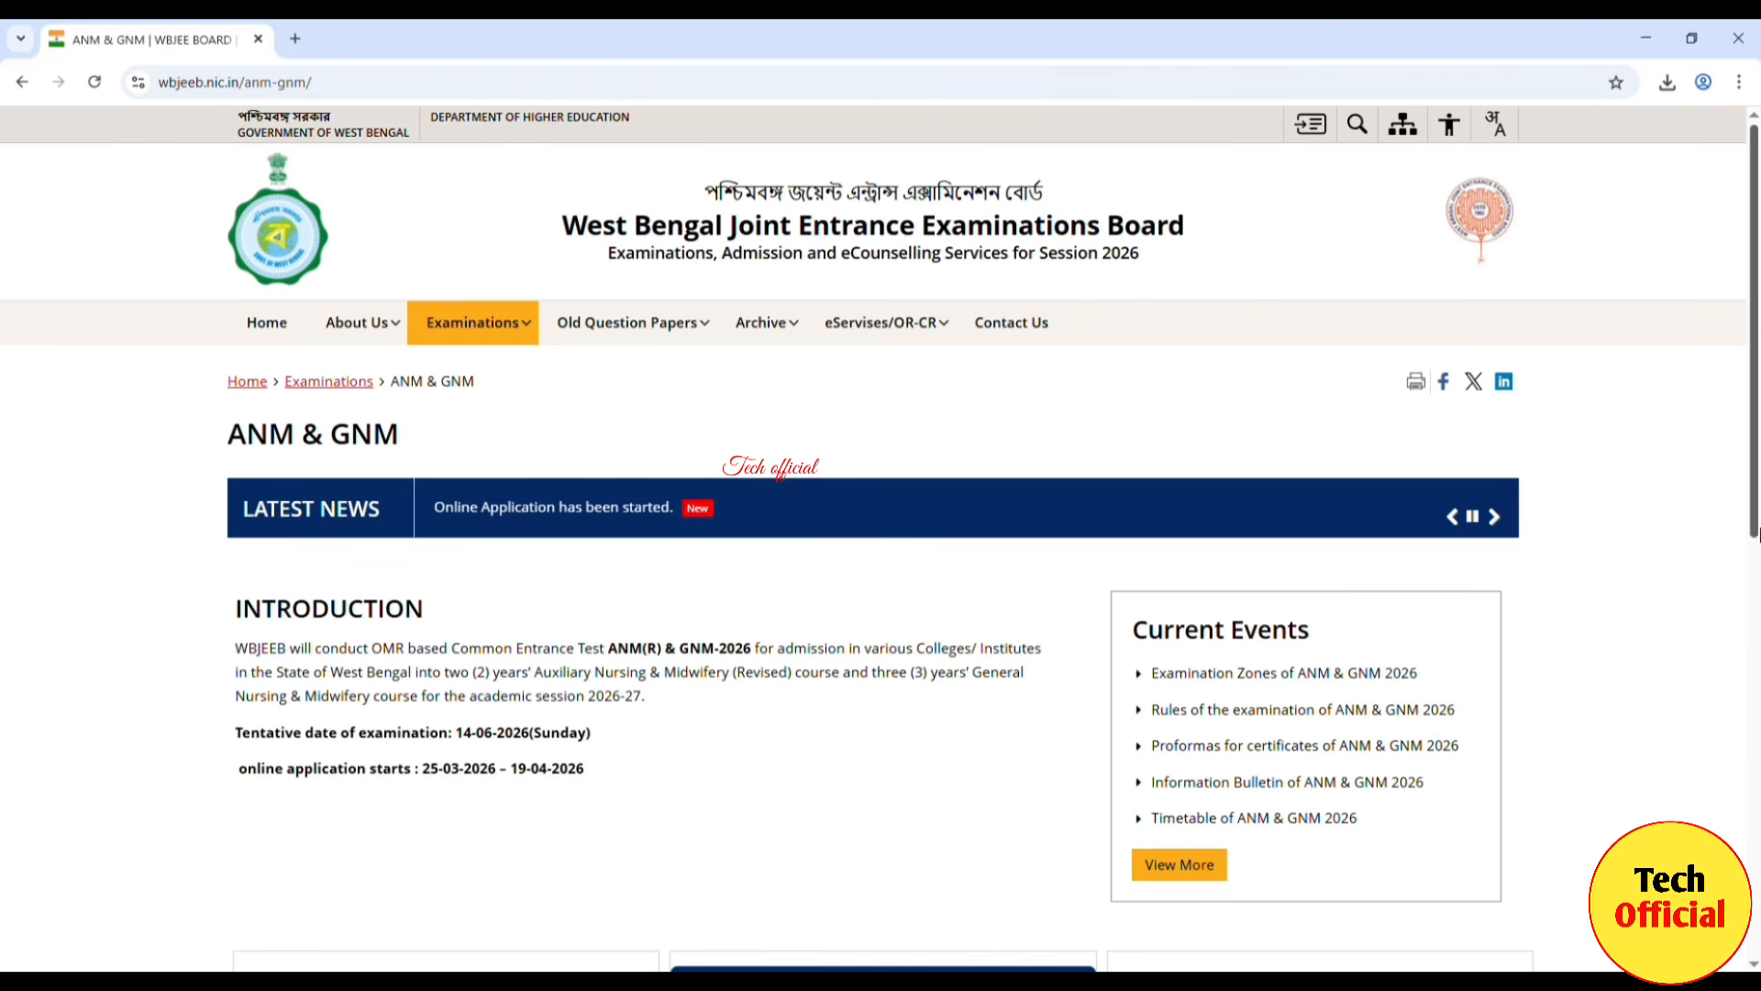
Step: Open 'Online Application Form for ANM(R) & GNM 2026' from the Candidates Activity Board and accept the redirect alert
left_click_drag(1754, 532, 1752, 788)
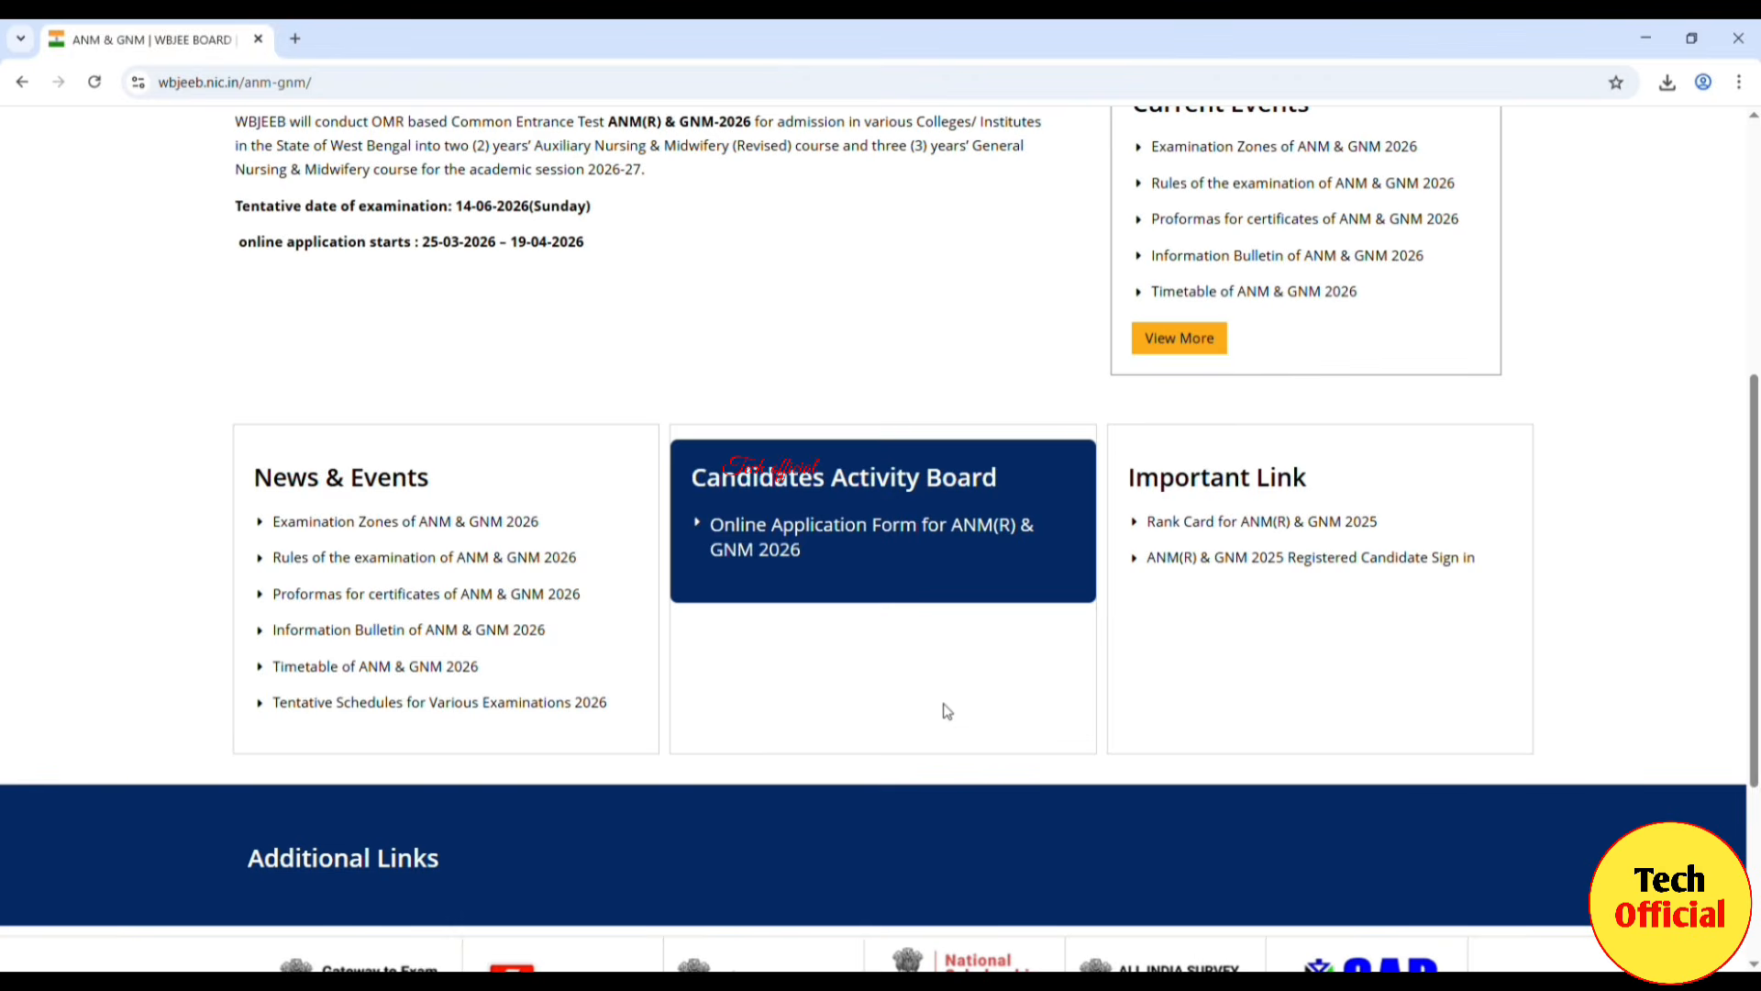
left_click(762, 554)
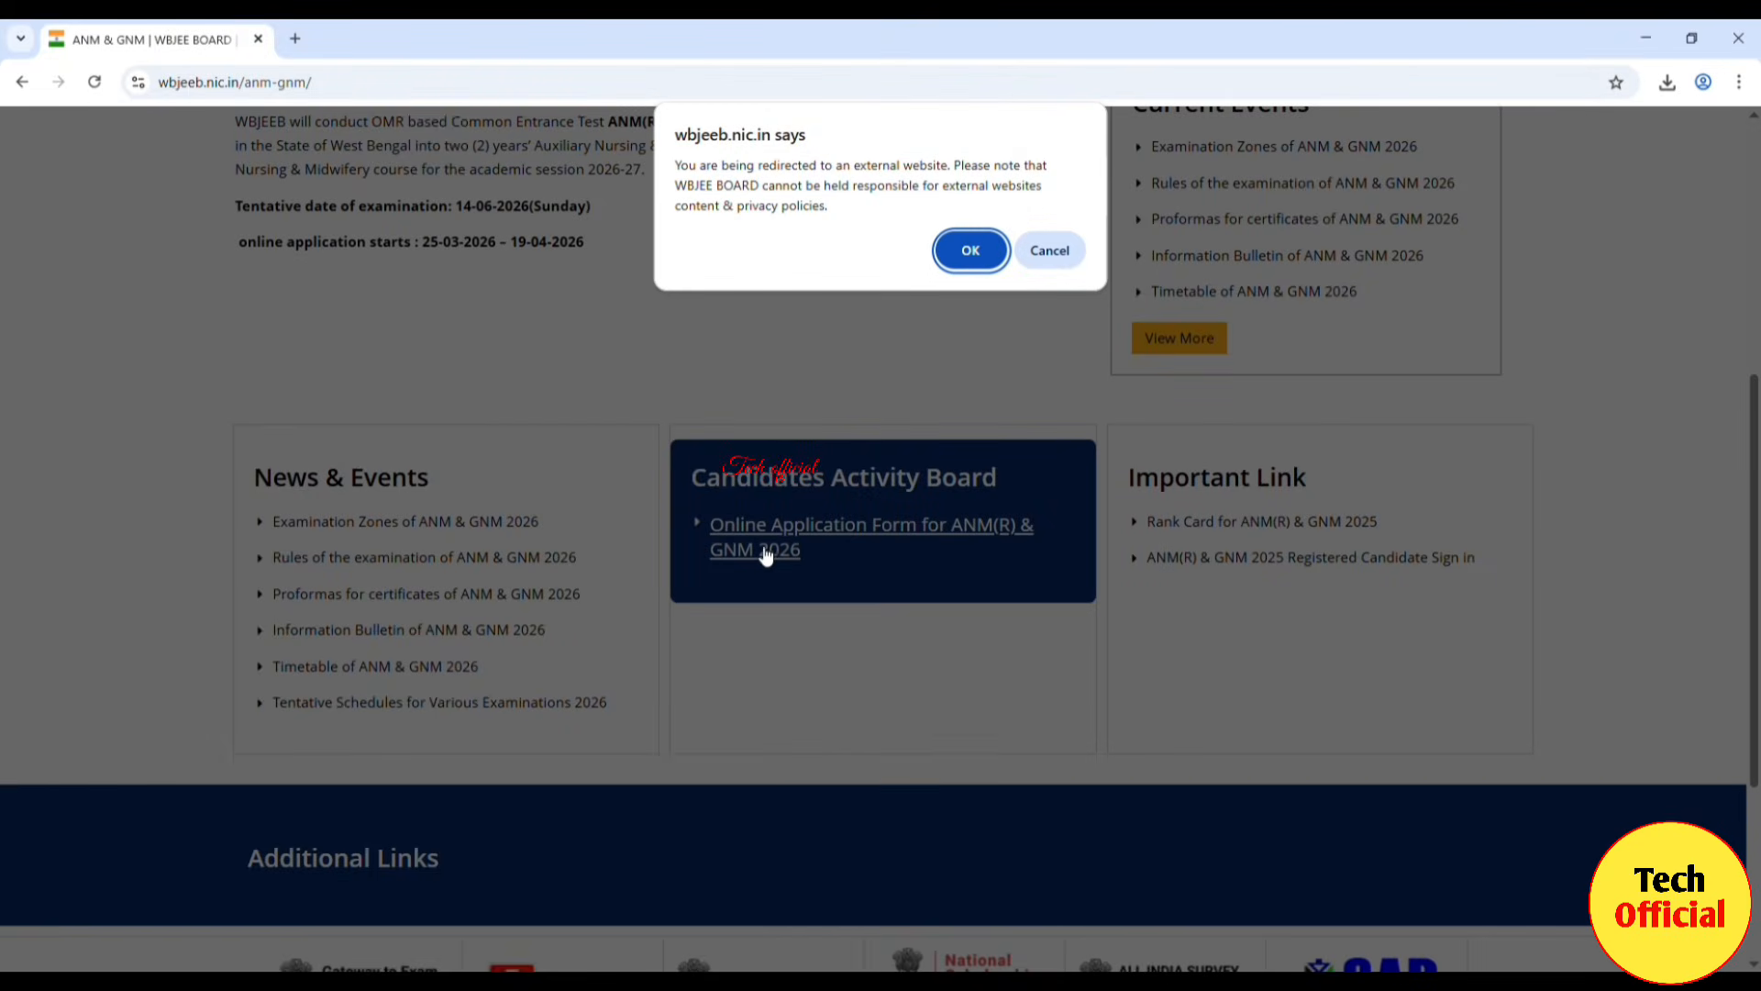
left_click(972, 250)
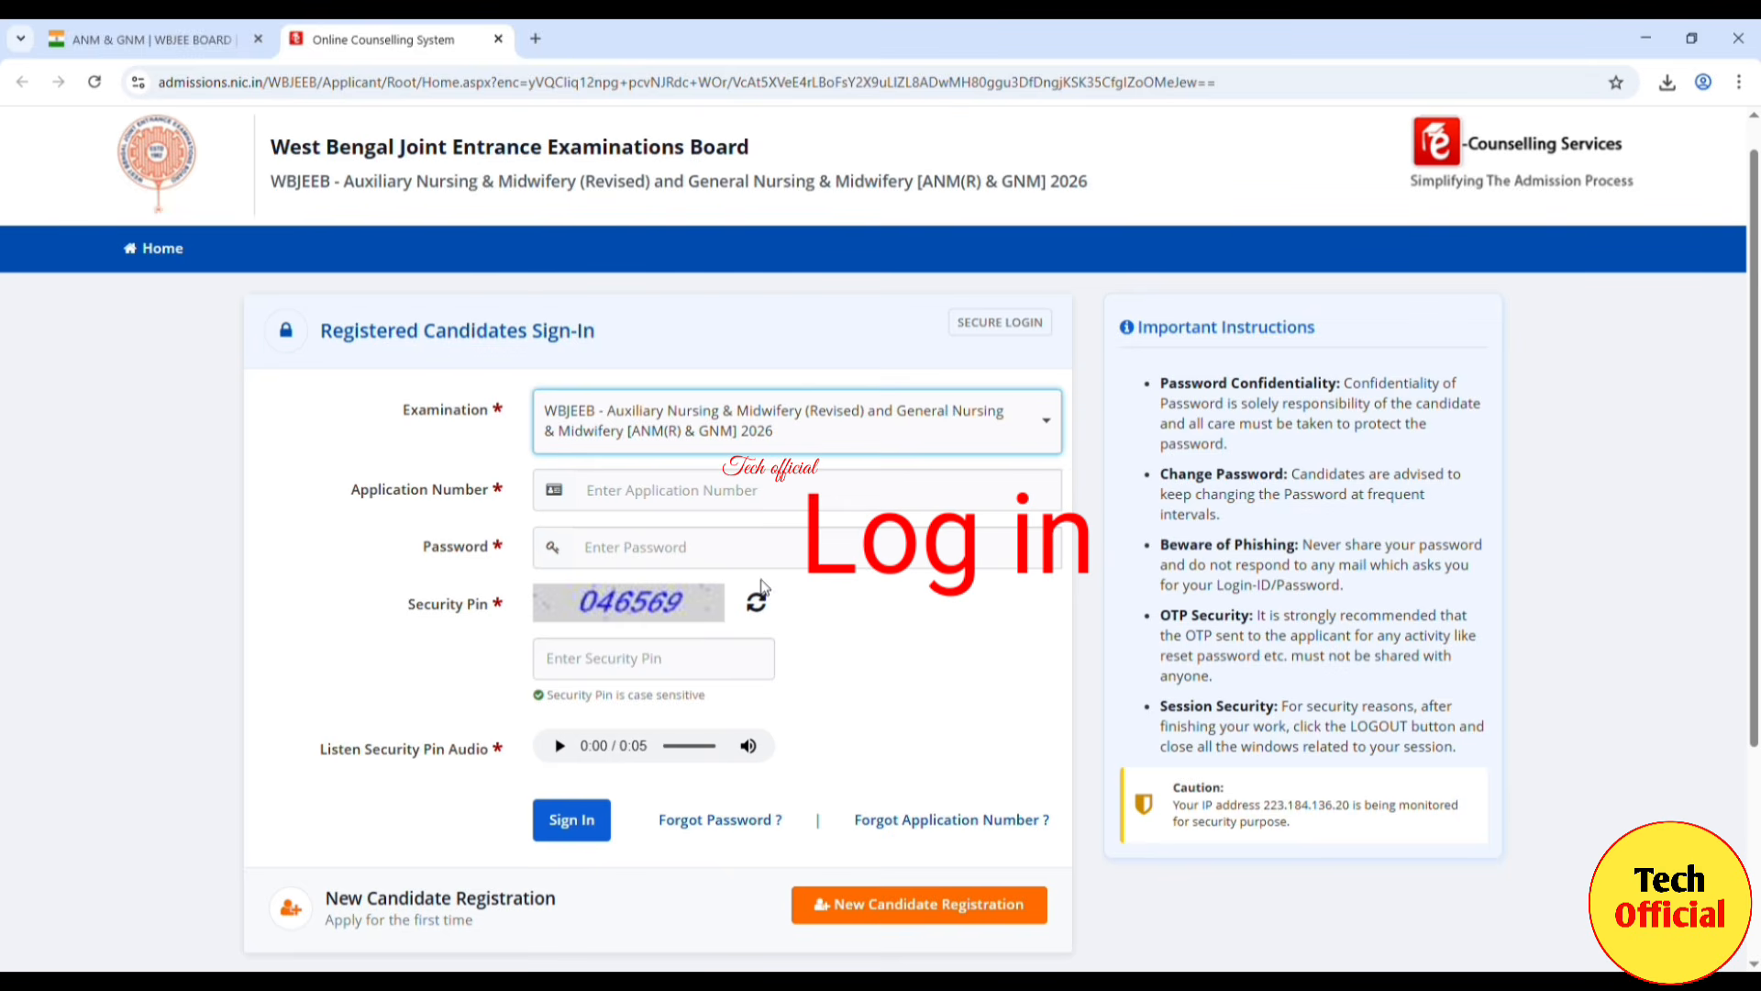
Step: Keep ANM(R) & GNM 2026 as the examination and start a New Candidate Registration
left_click(1047, 427)
left_click(1051, 433)
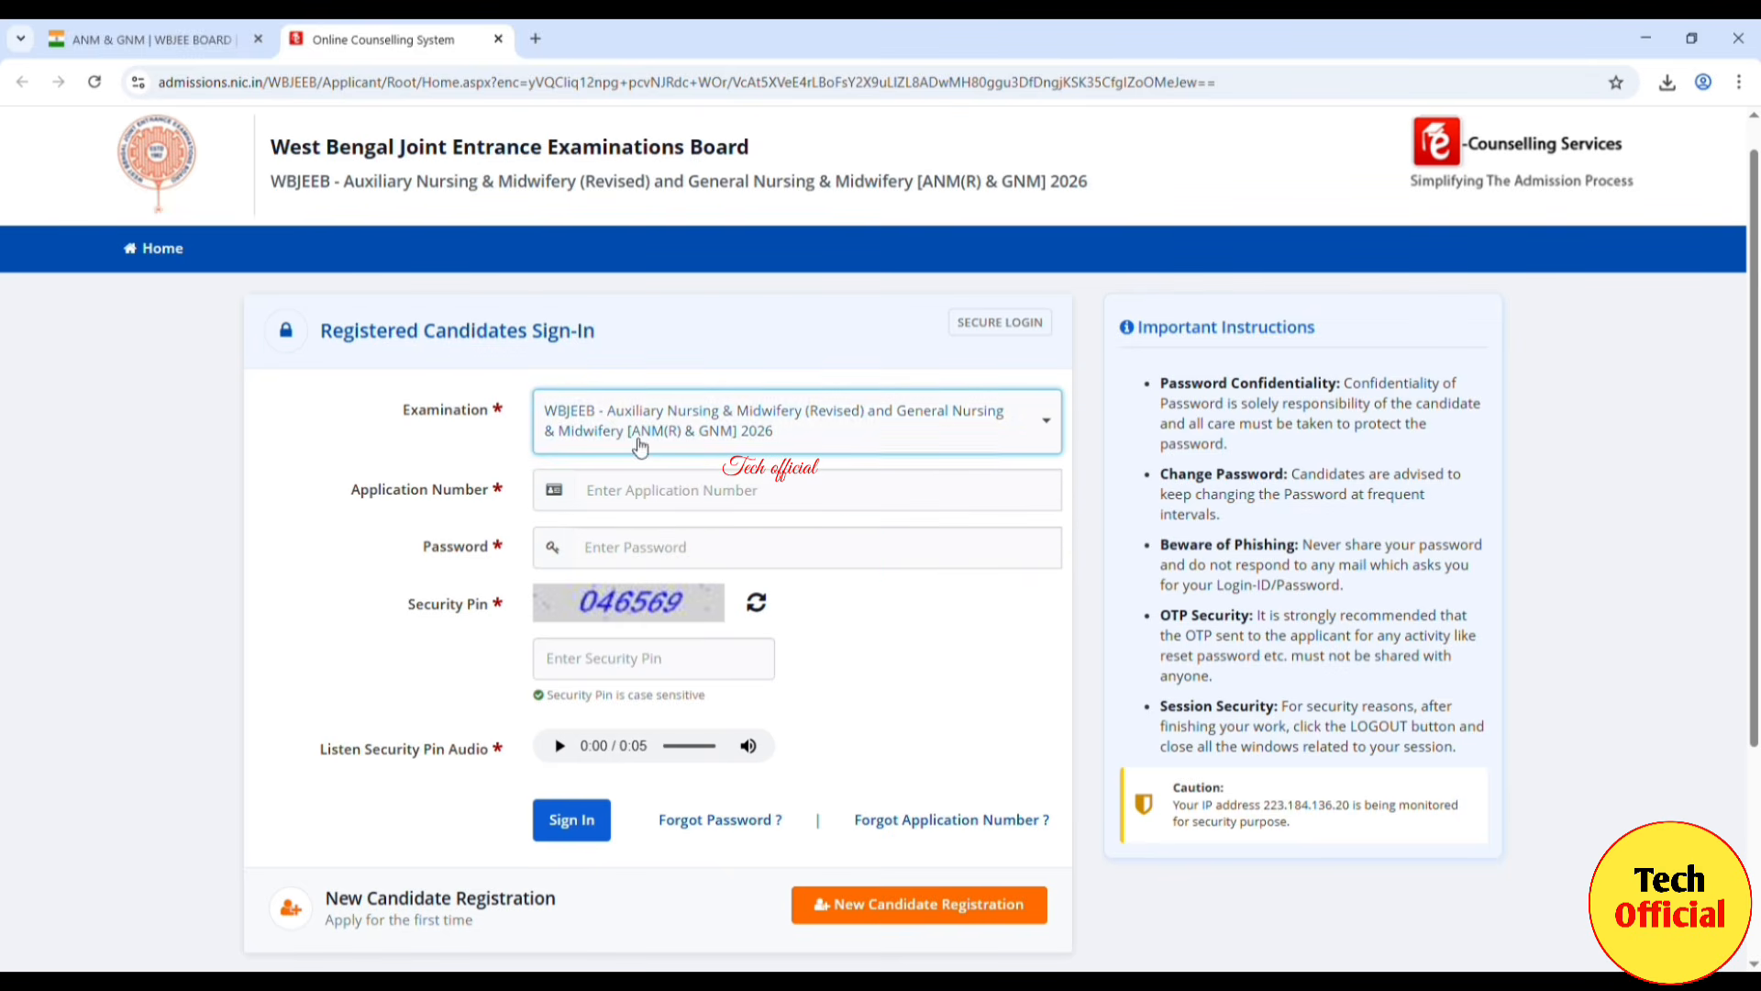
left_click(708, 496)
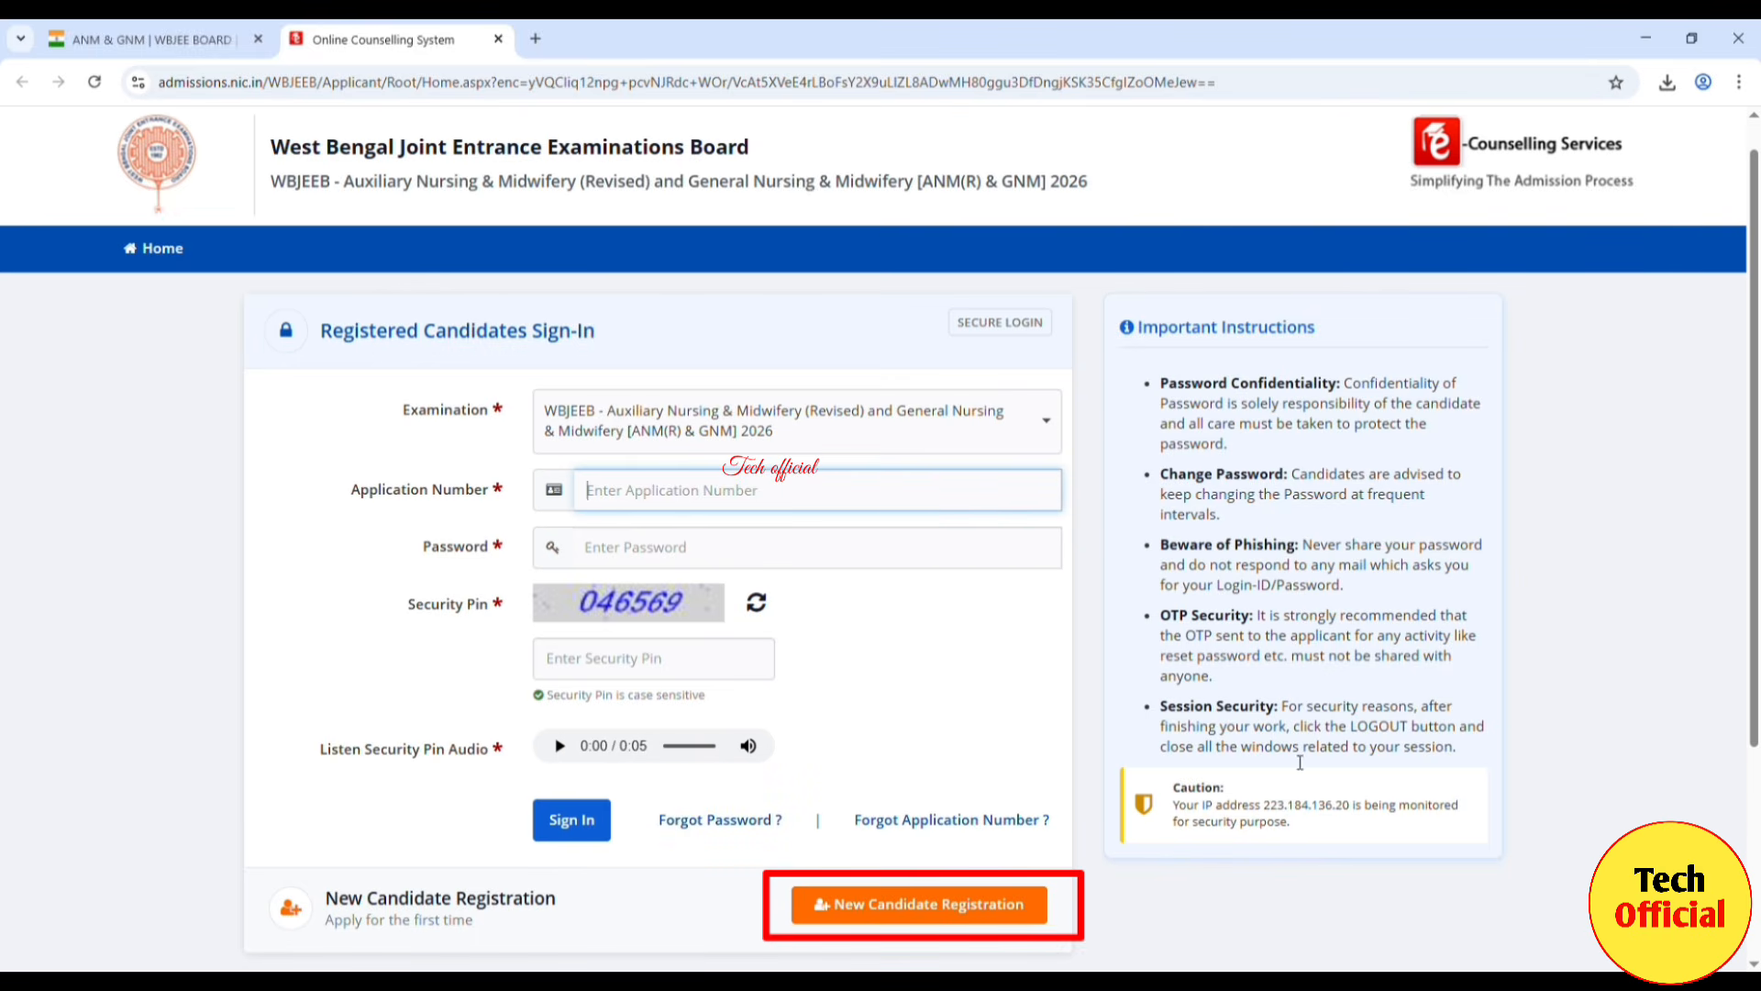
left_click(1010, 917)
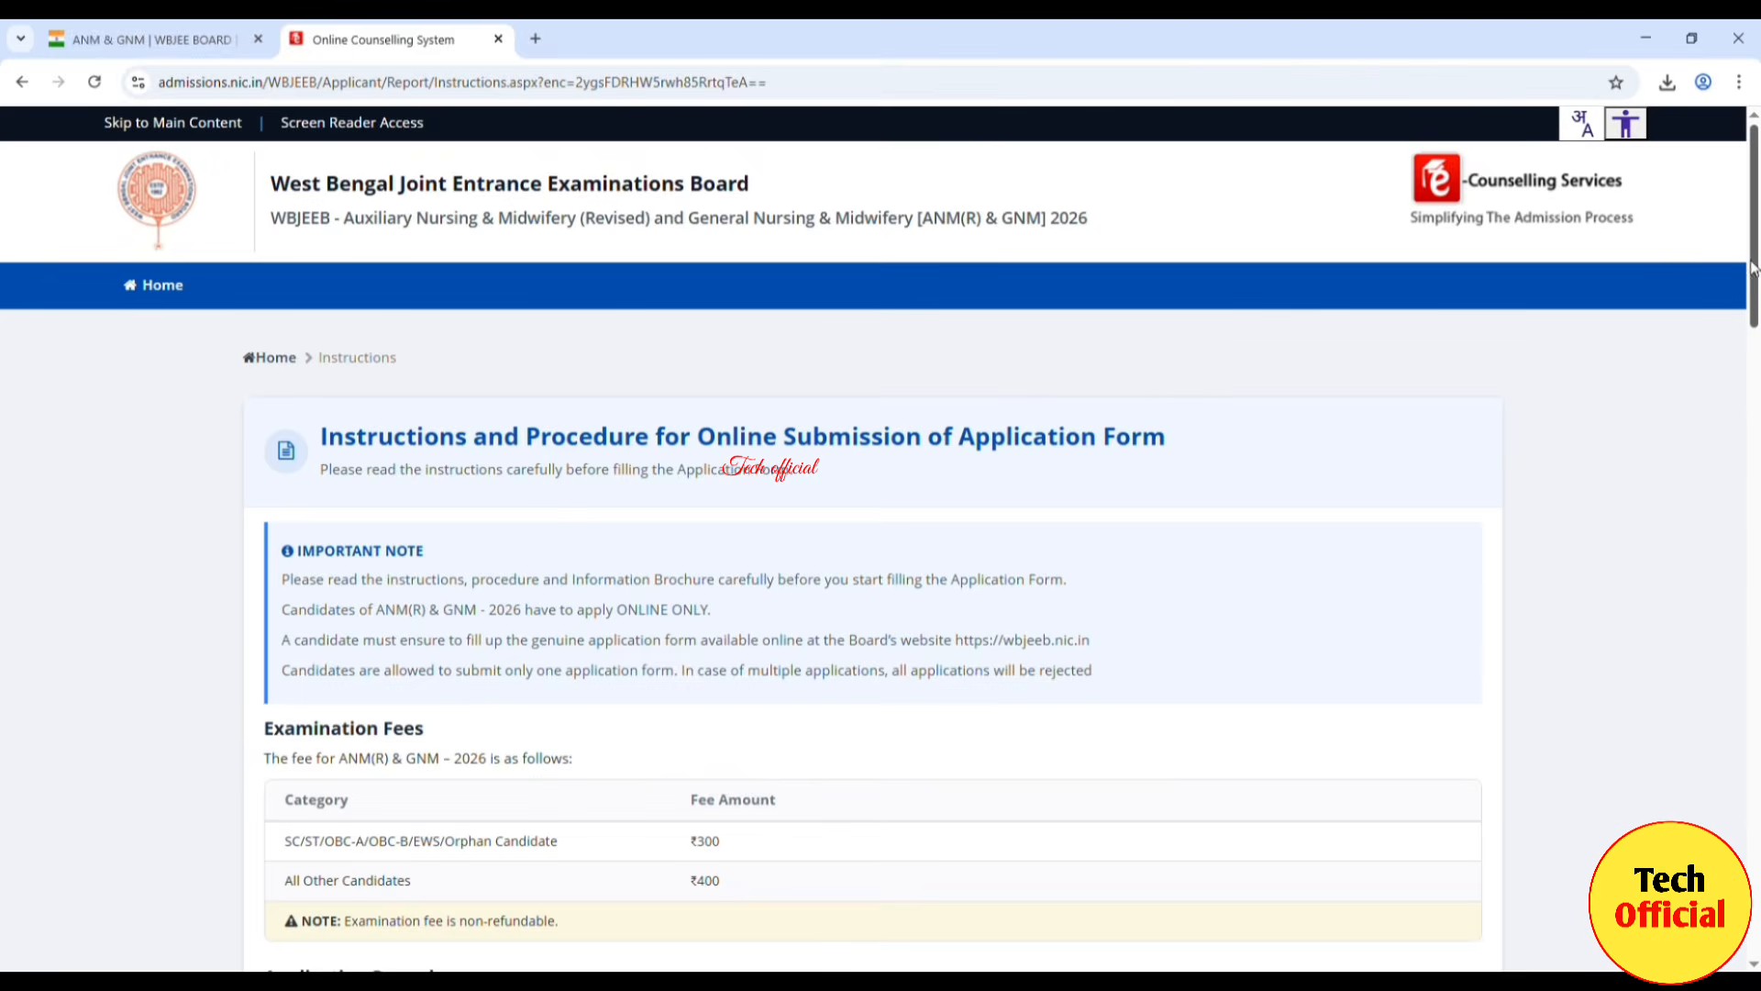
Step: Read through the registration instructions and select I Agree on the consent statement
left_click_drag(1752, 266, 1757, 338)
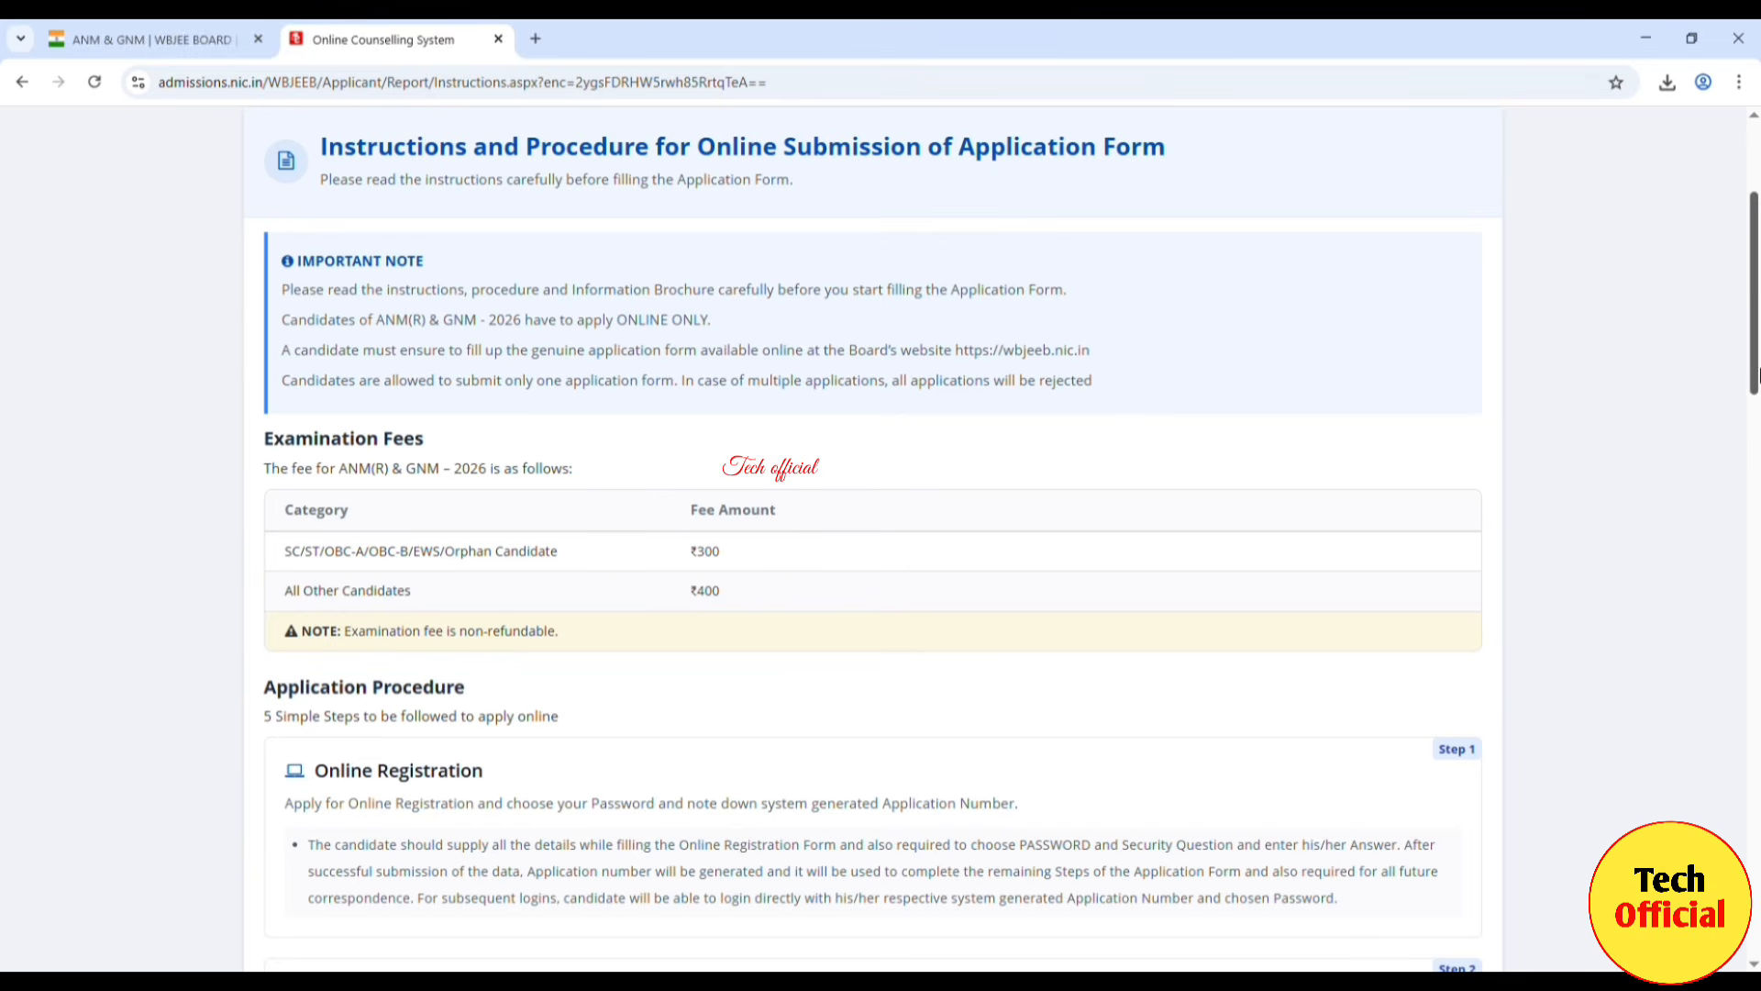
scroll(1755, 390, "down", 1)
left_click_drag(1755, 390, 1755, 560)
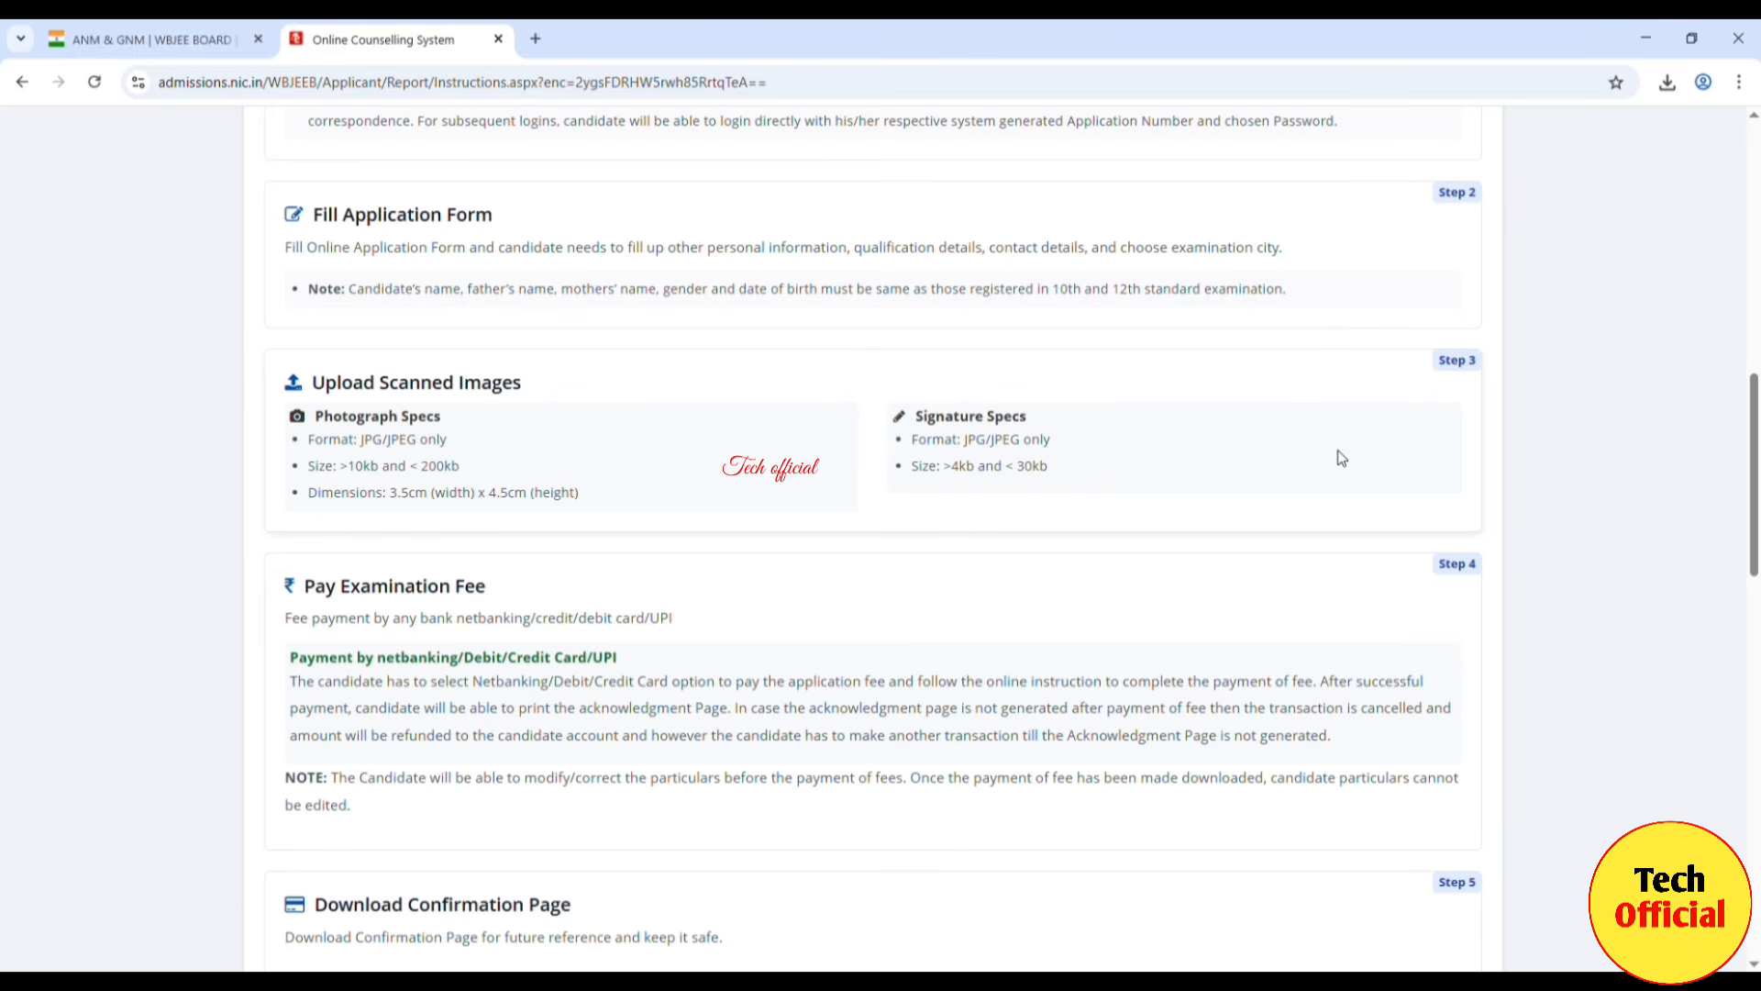
left_click_drag(1755, 459, 1760, 823)
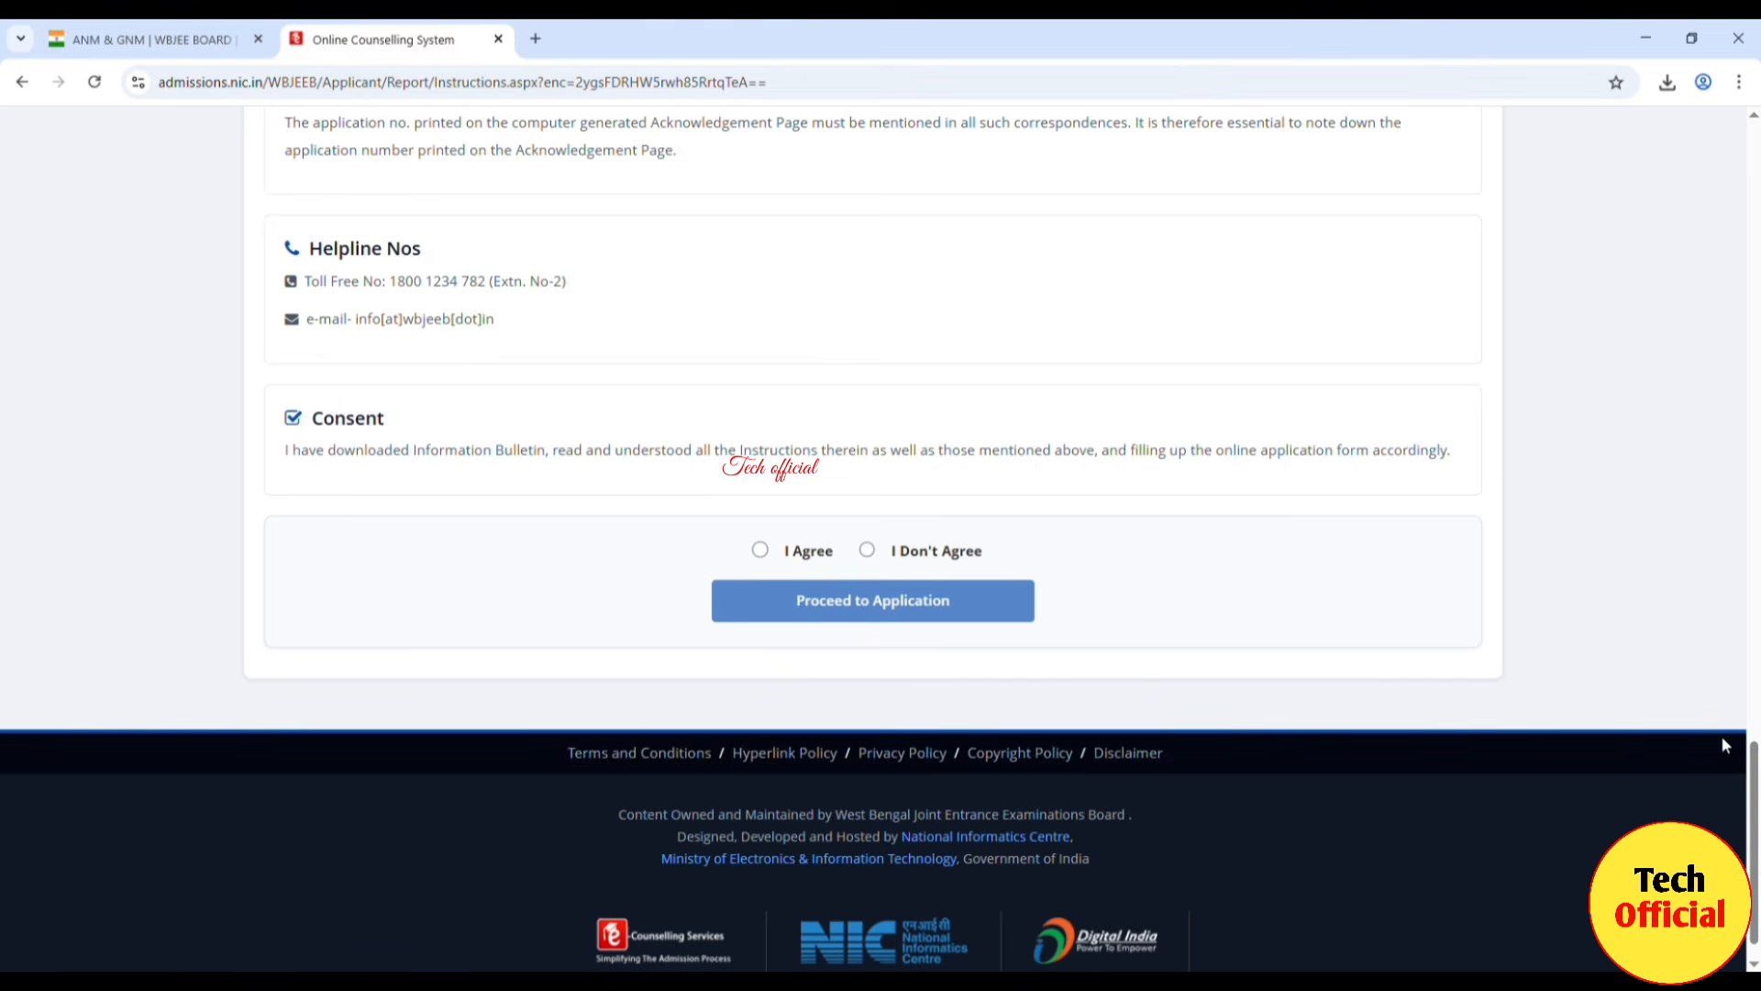
left_click(760, 550)
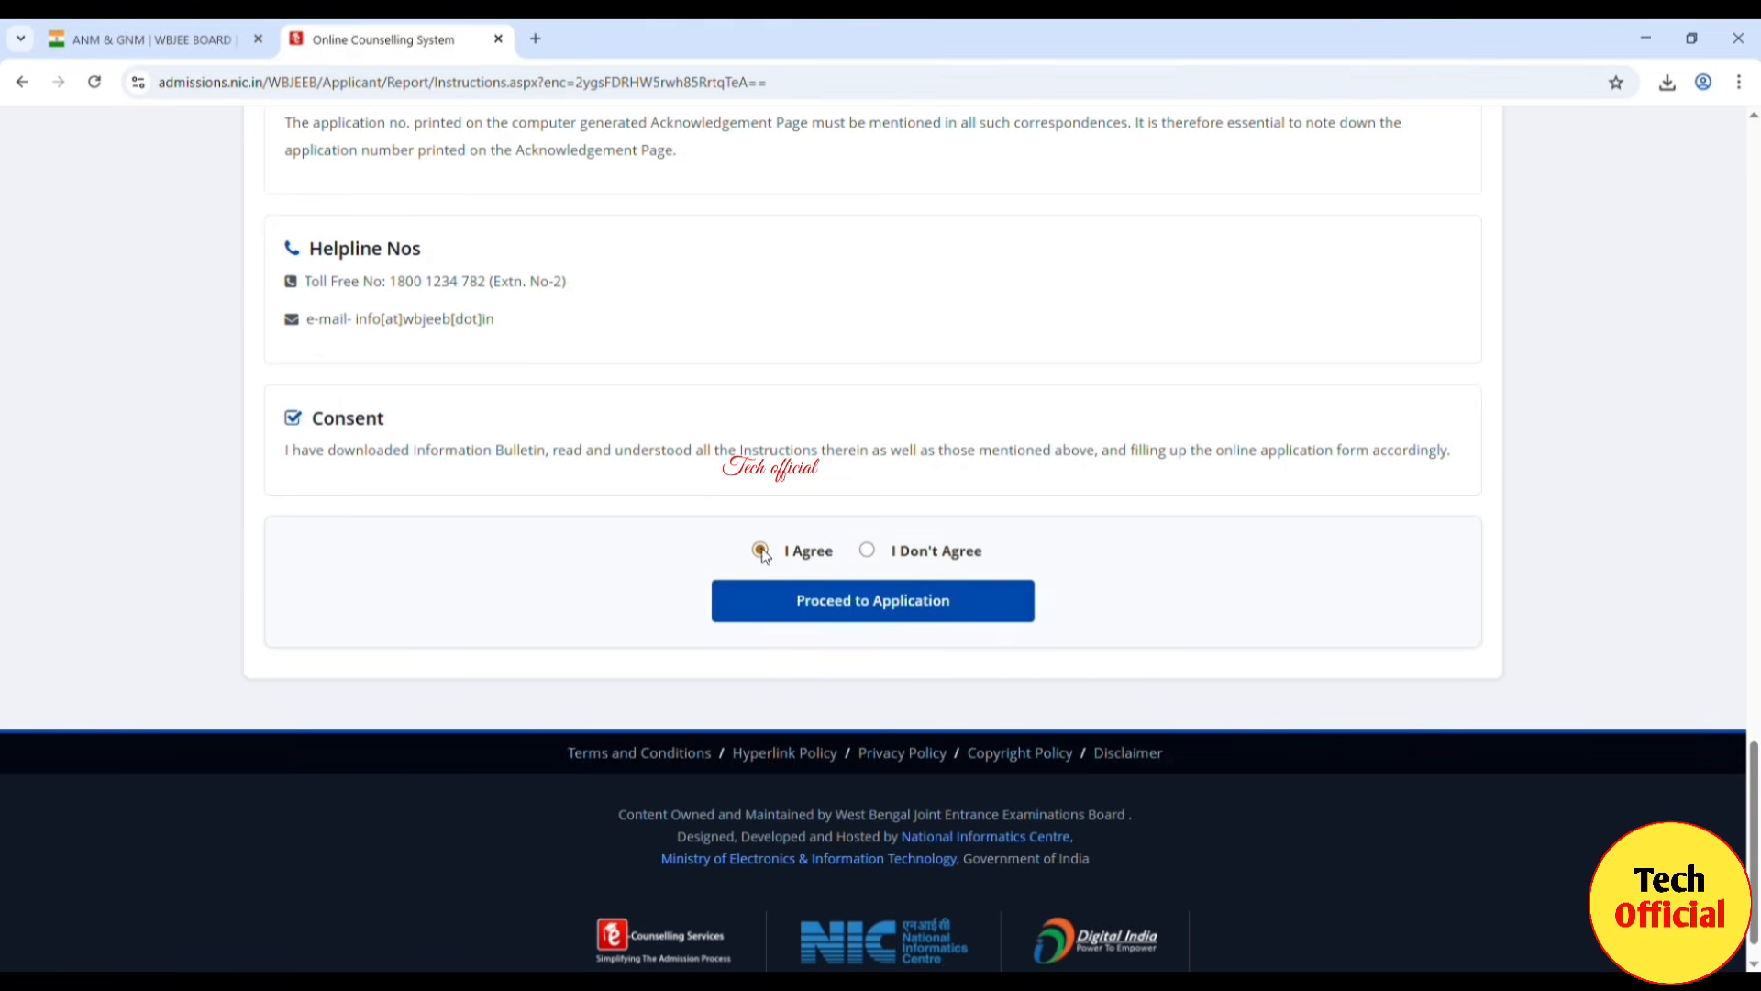
Step: Proceed to the consent form, check all nine items, agree to the declaration and confirm saving
left_click(898, 615)
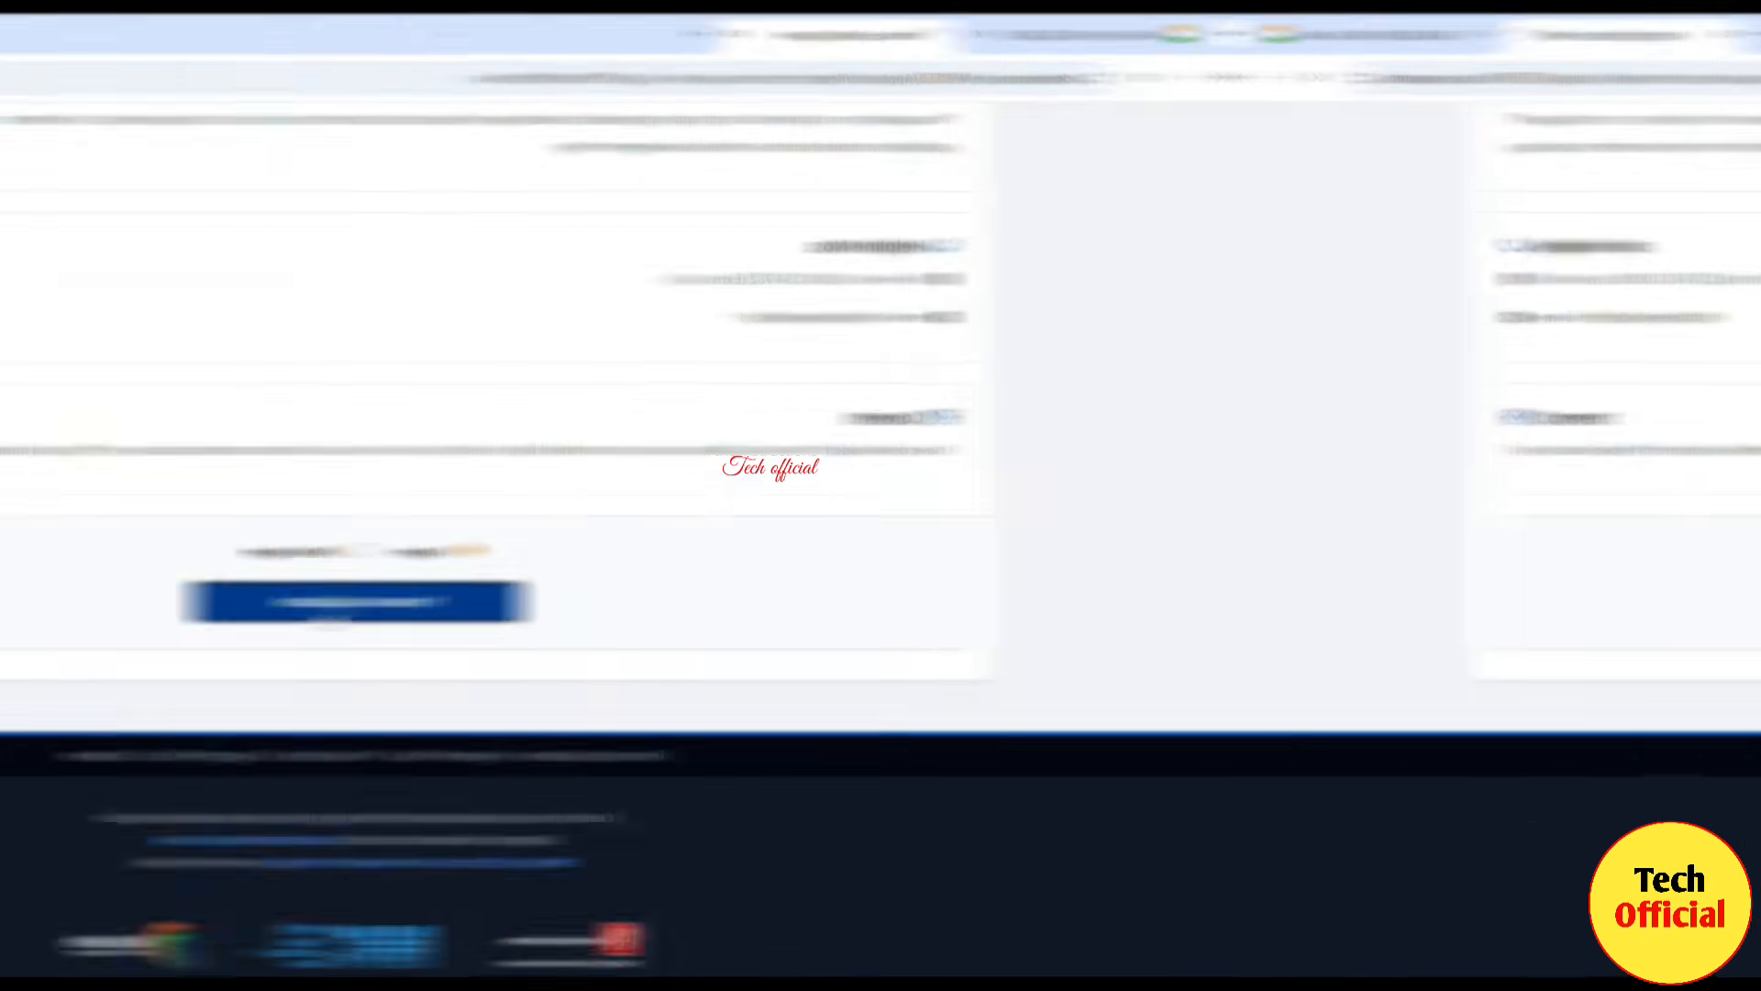
scroll(1245, 506, "down", 2)
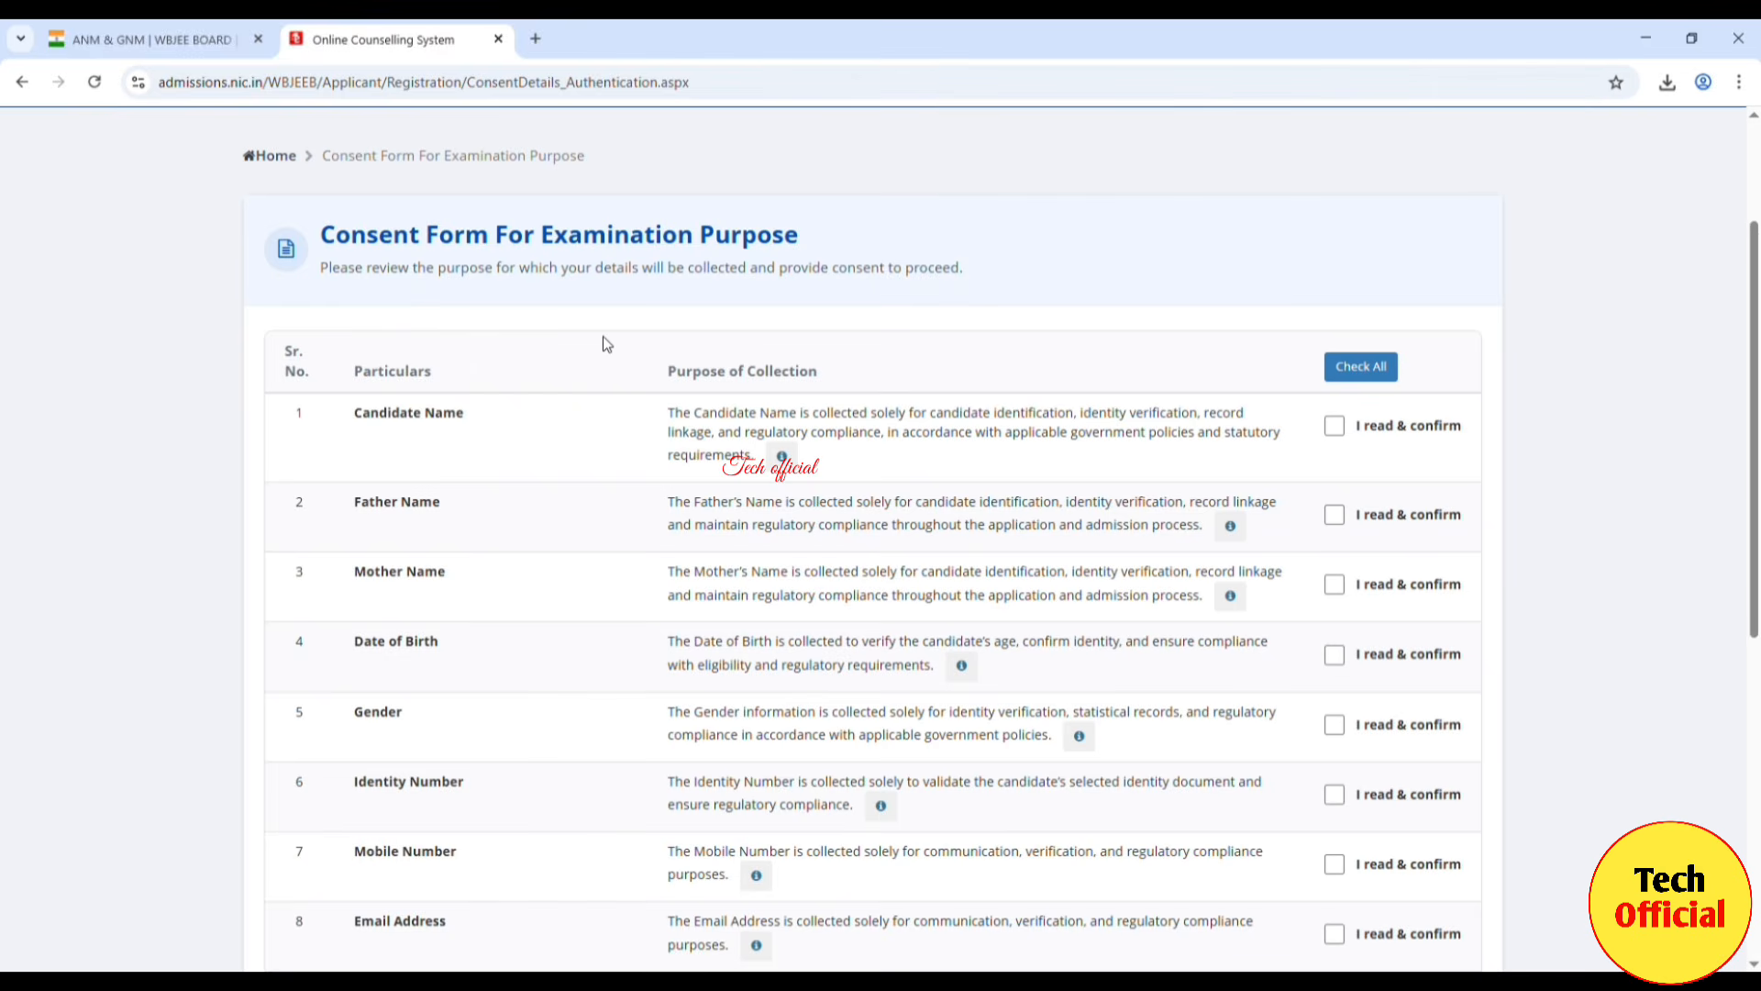
left_click(1373, 369)
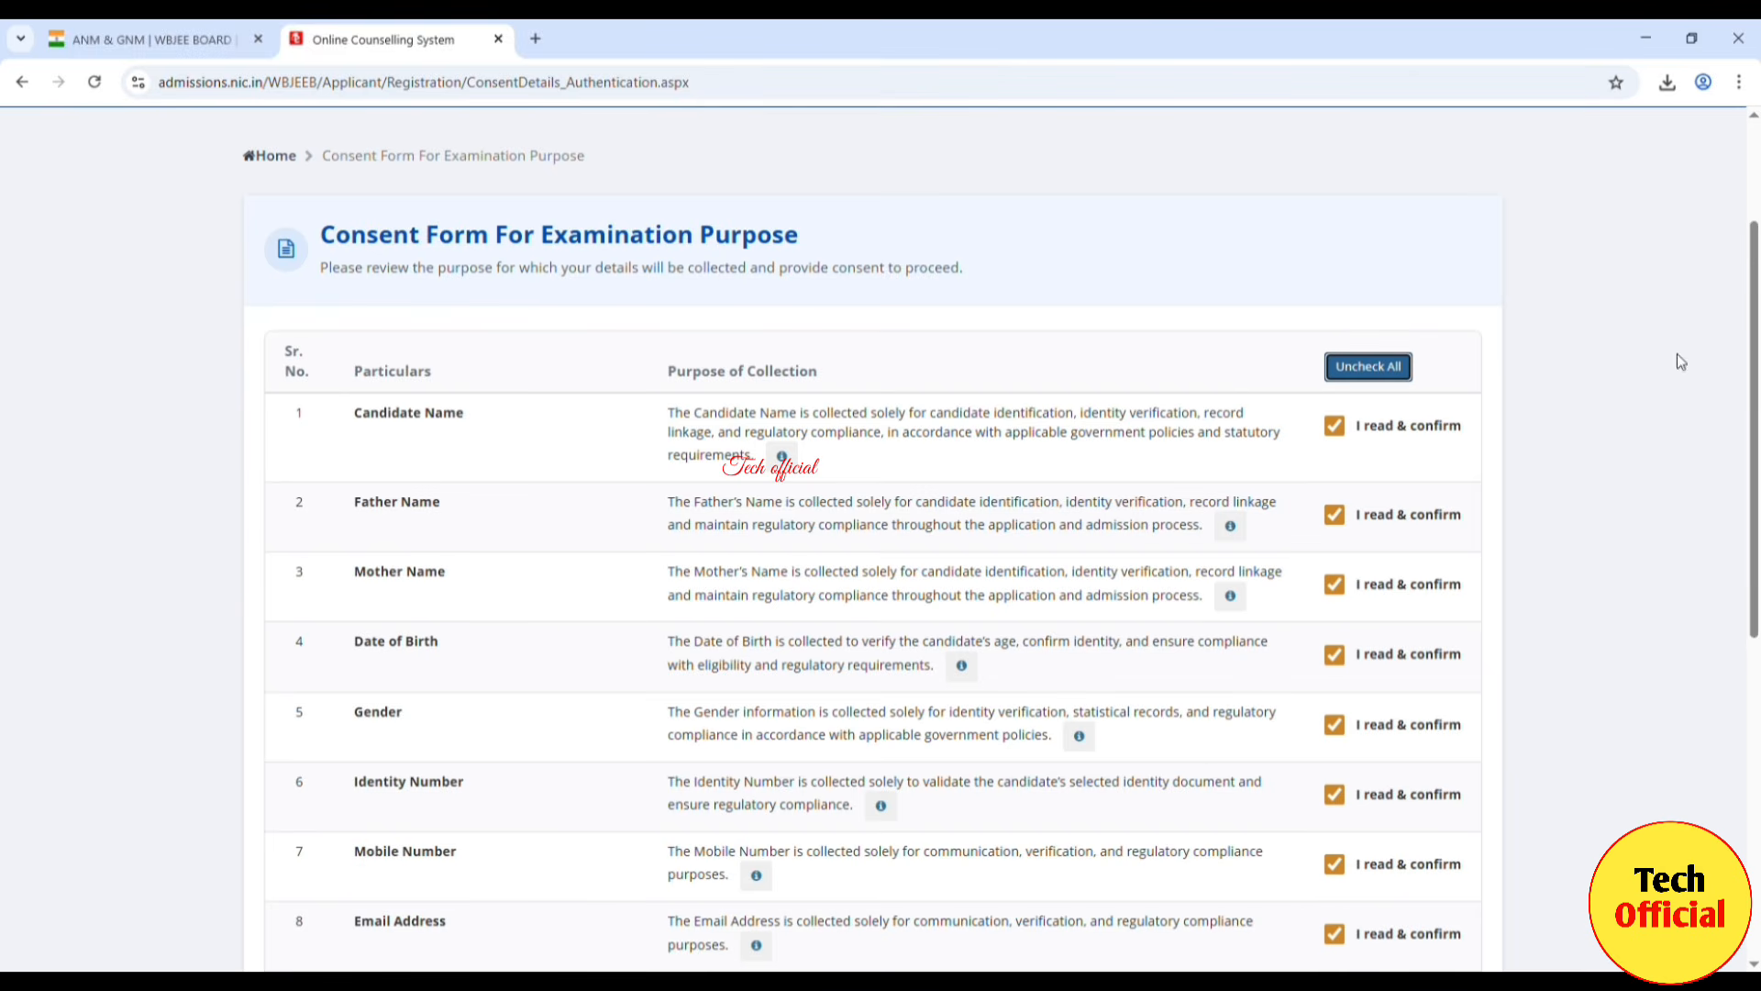
left_click_drag(1749, 353, 1746, 585)
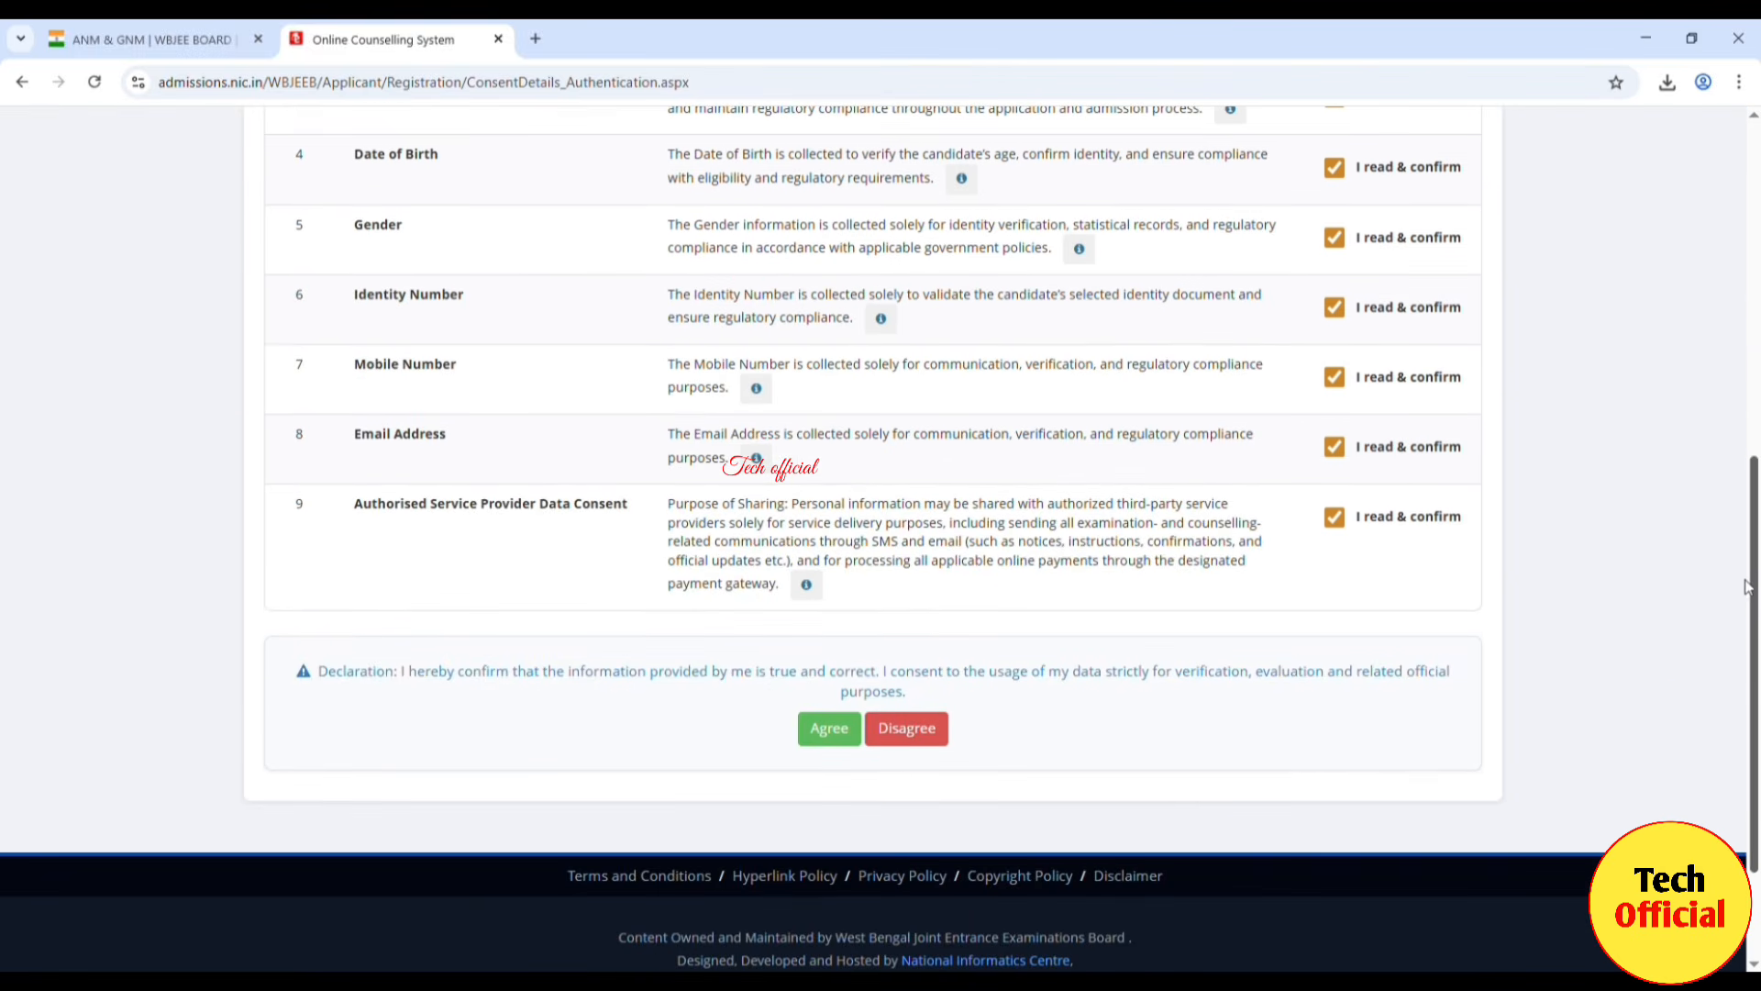
left_click(841, 745)
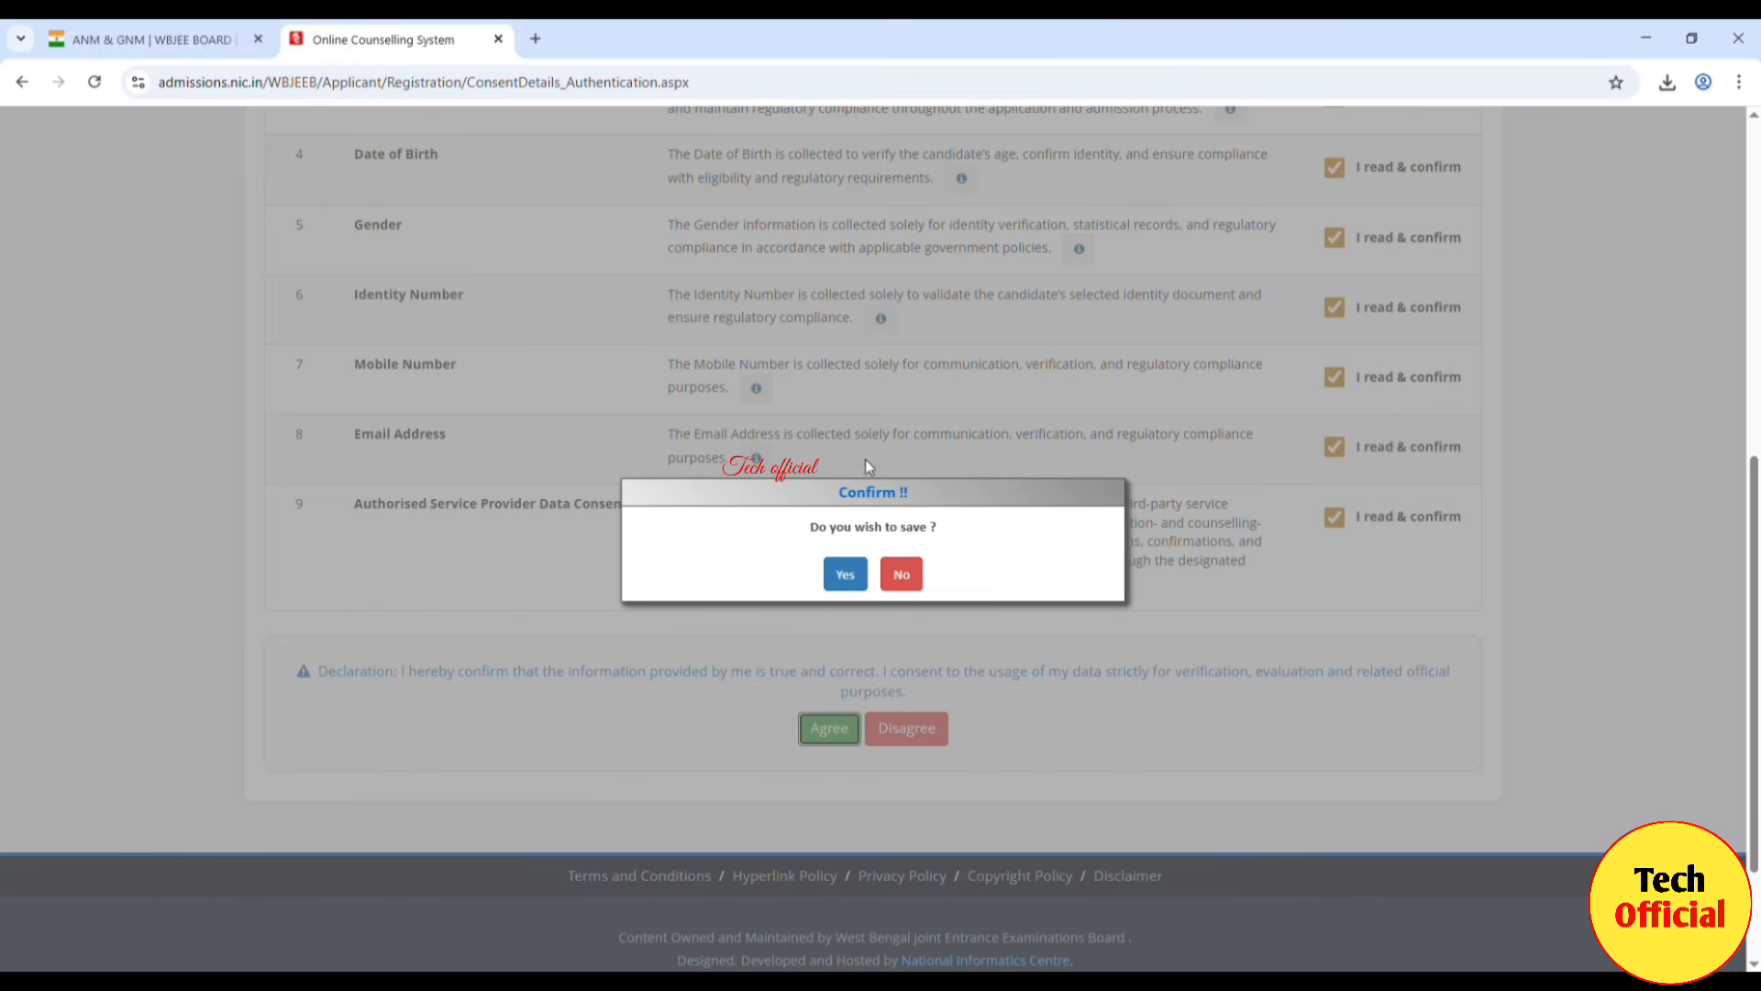
left_click(841, 586)
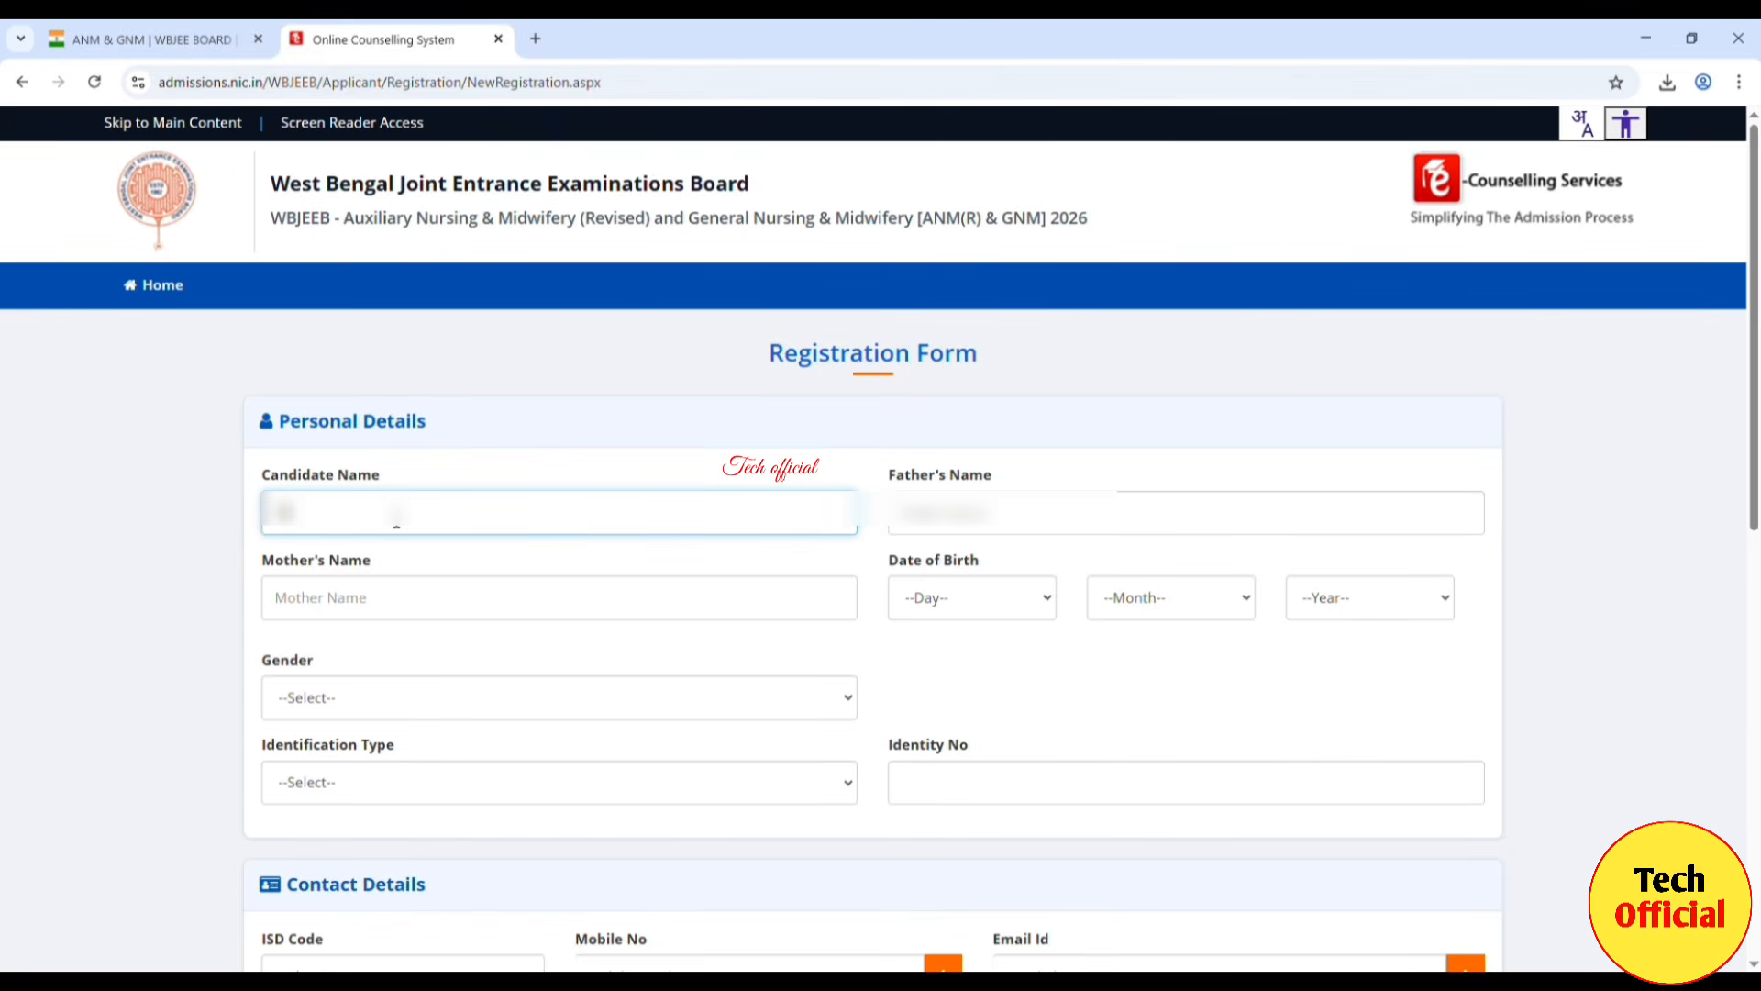
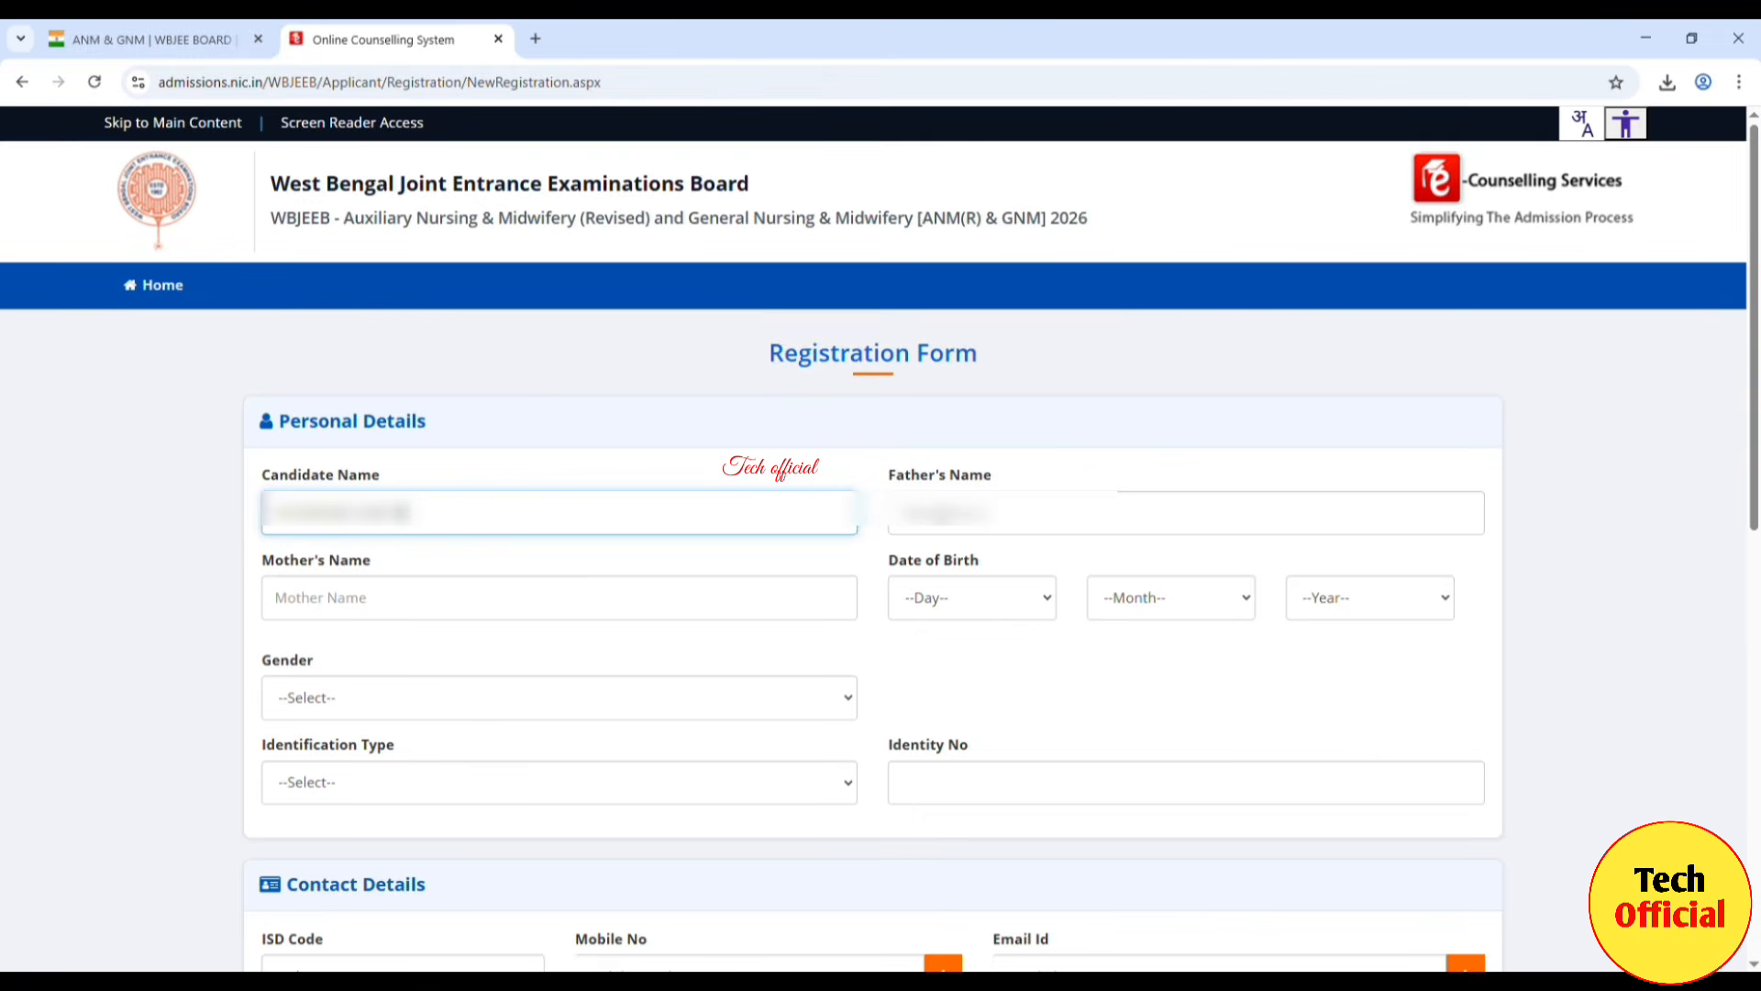
Step: Enter the candidate's name, father's name and mother's name
left_click(939, 514)
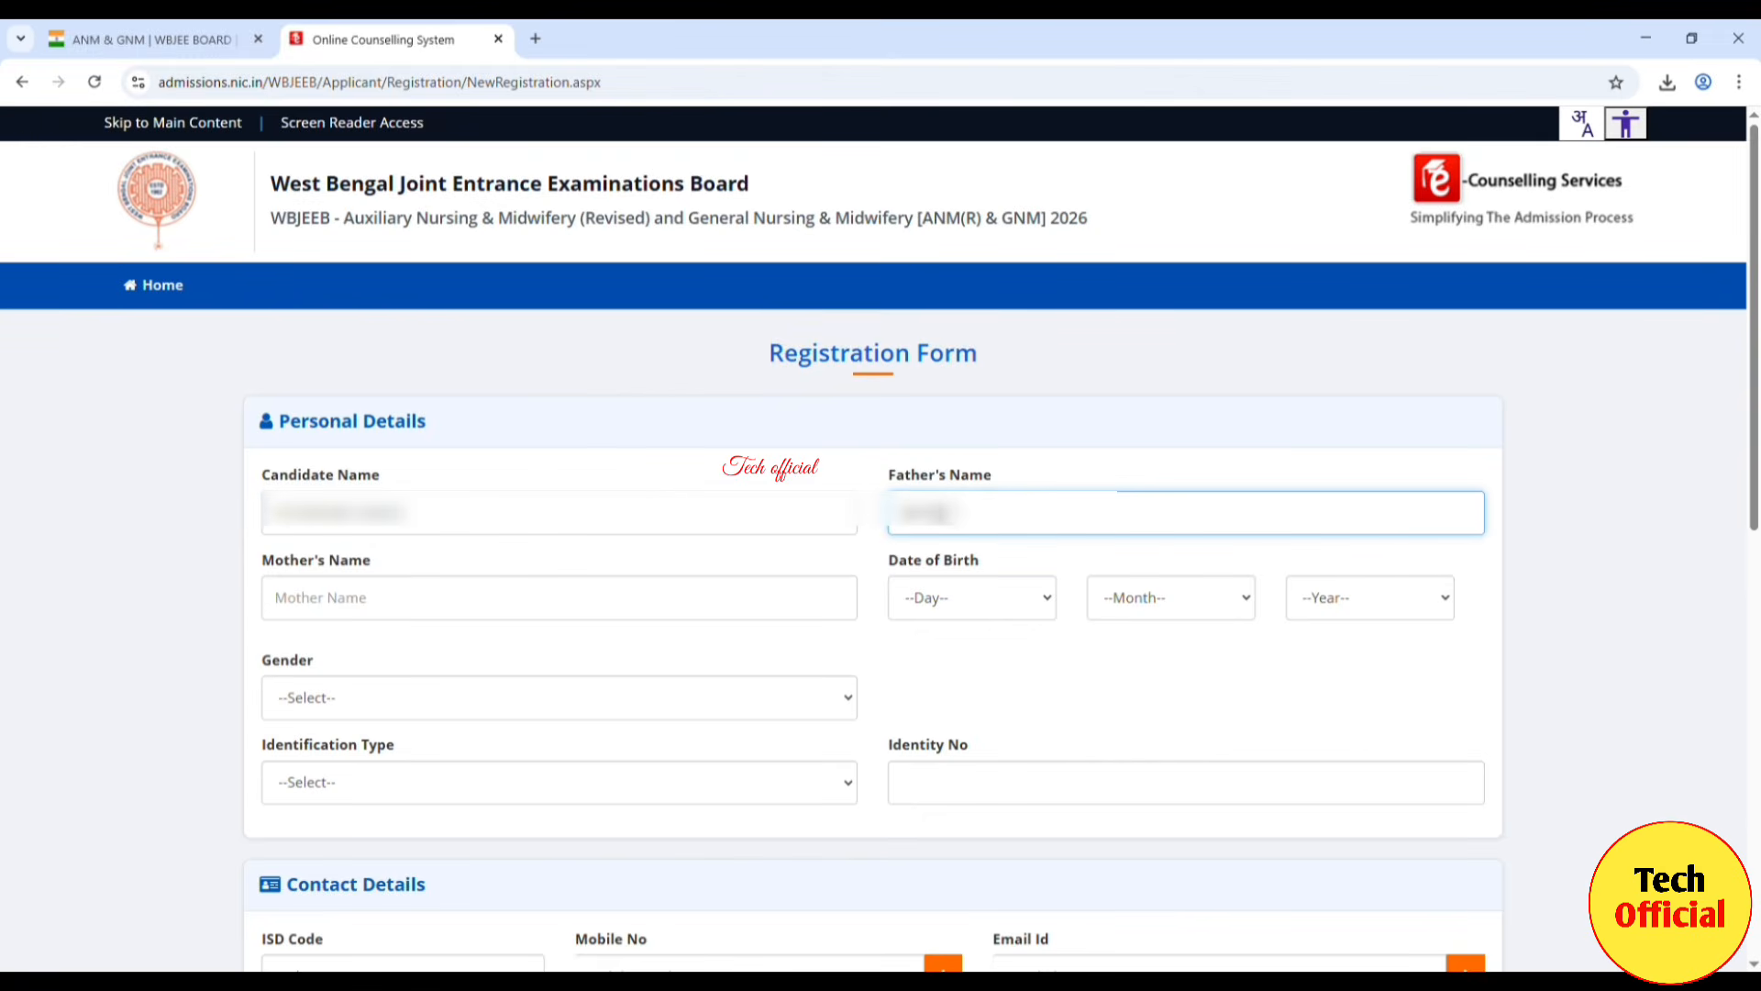
left_click(408, 601)
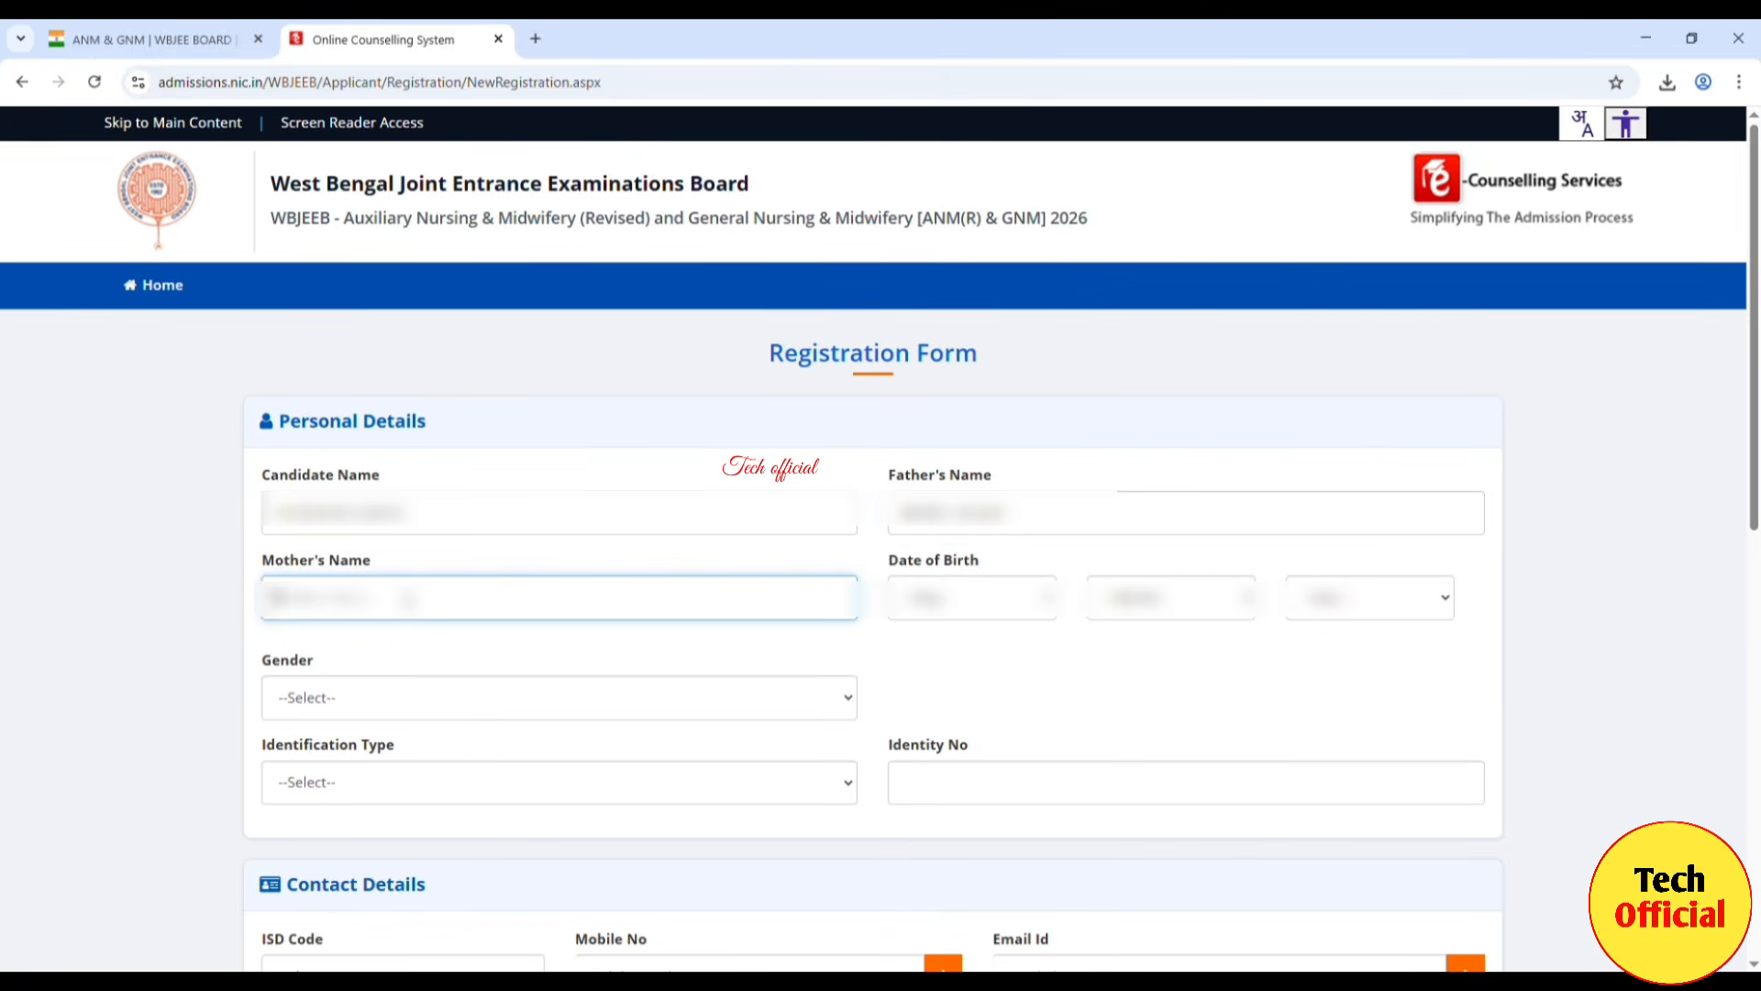
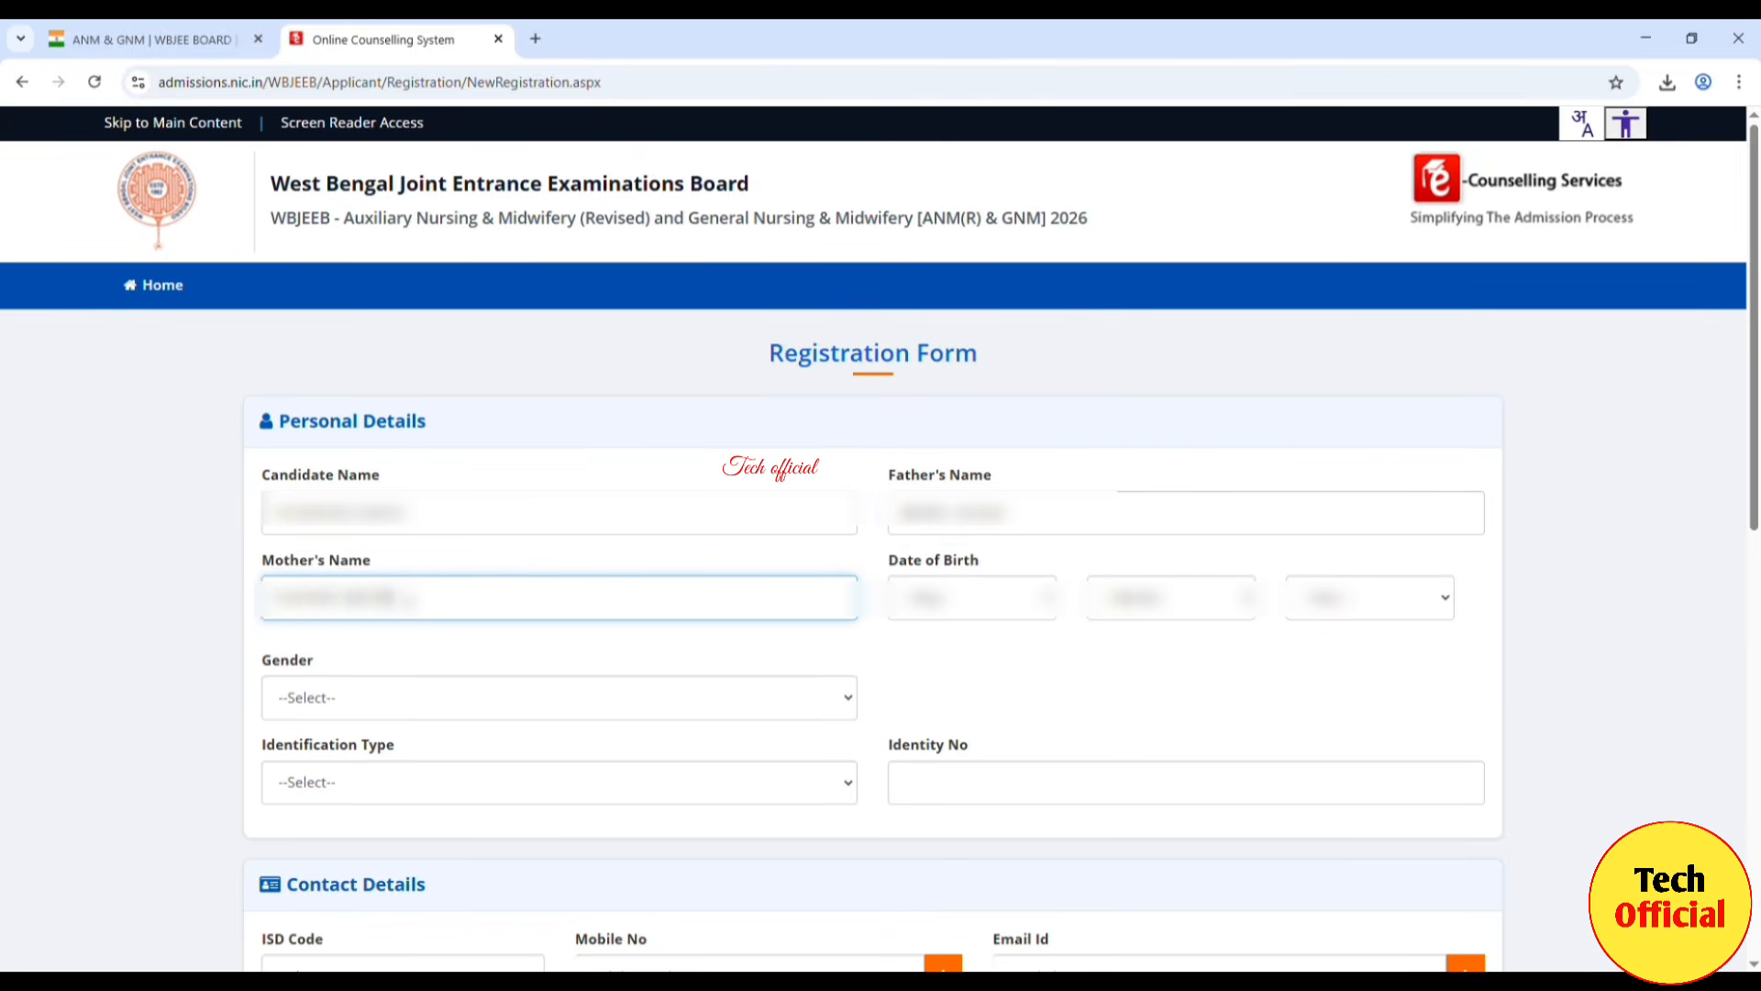
left_click(991, 649)
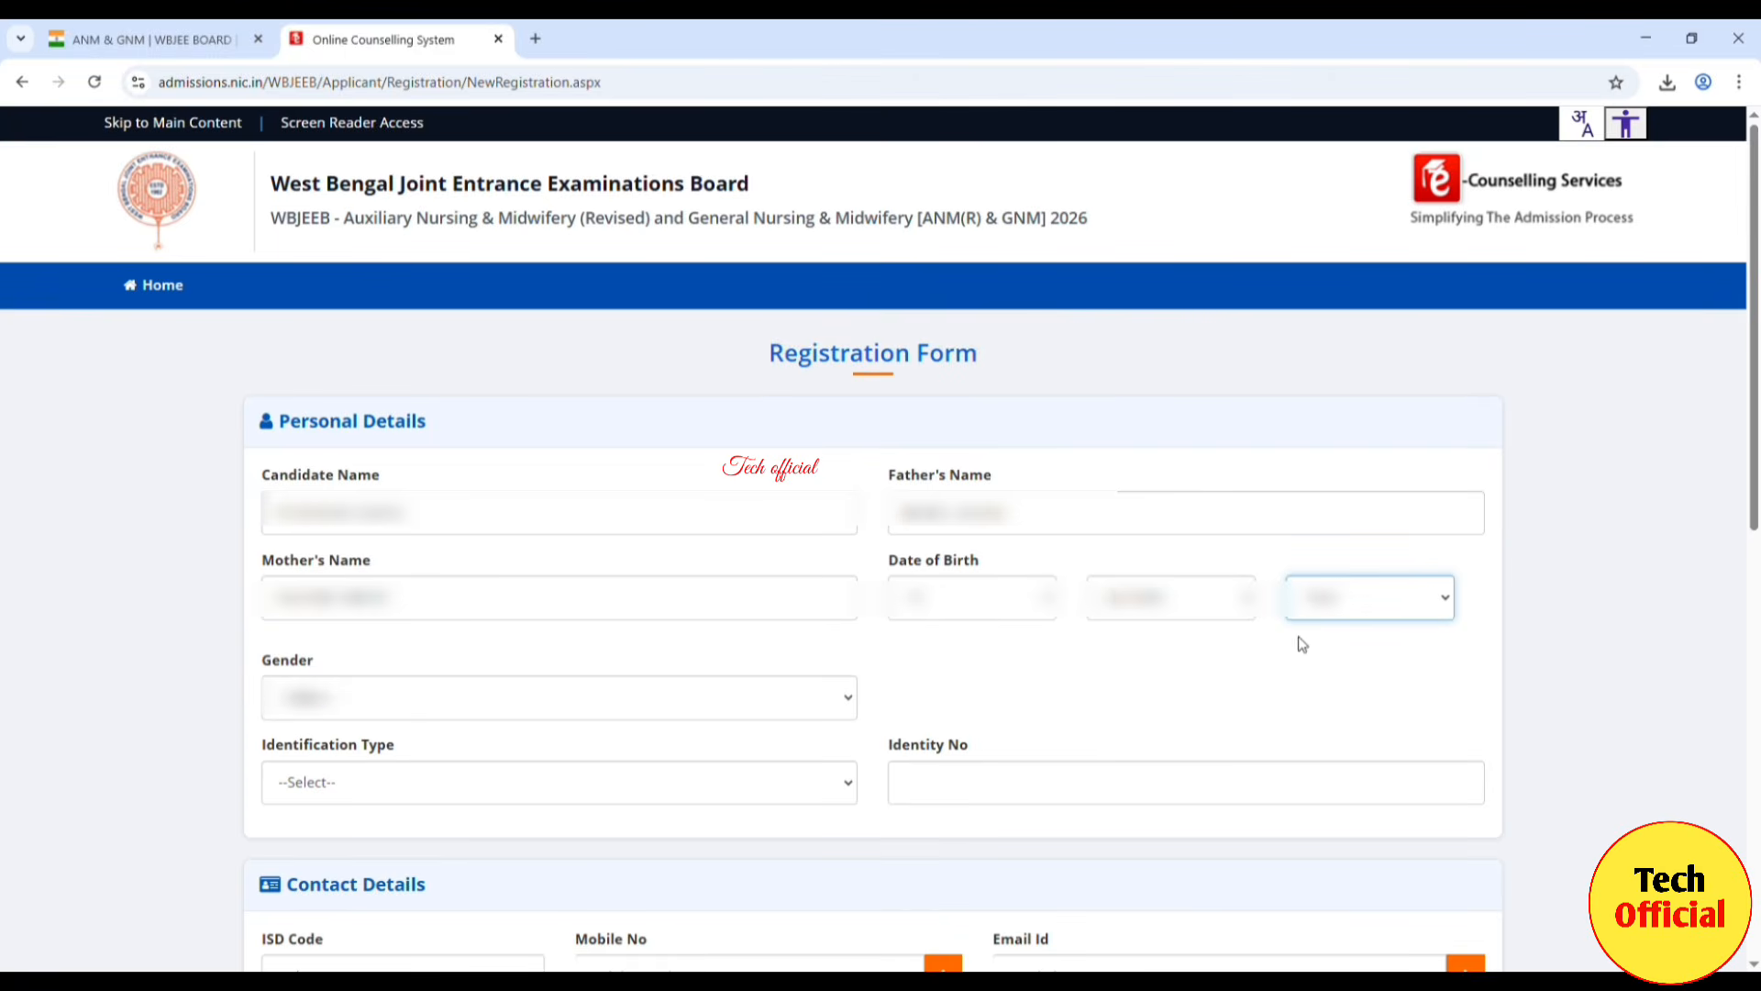
Step: Choose the birth year and gender, set Identification Type to Voter ID, and enter the Voter ID number
left_click(1220, 688)
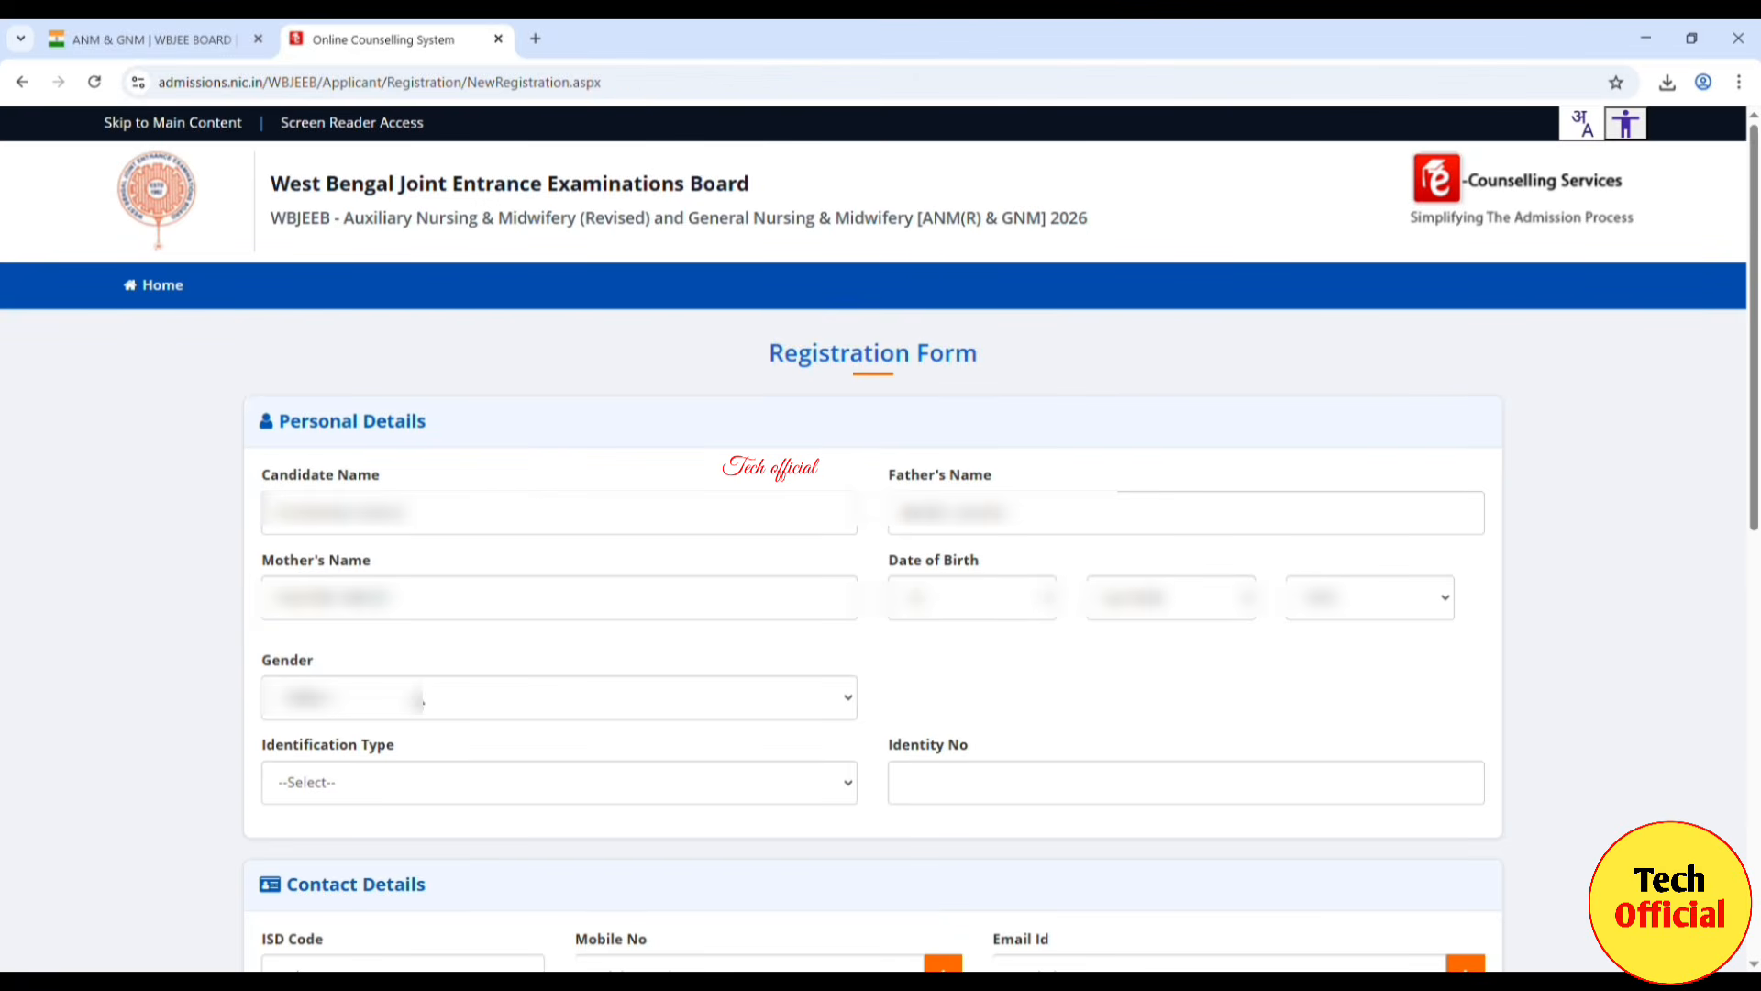
left_click(423, 702)
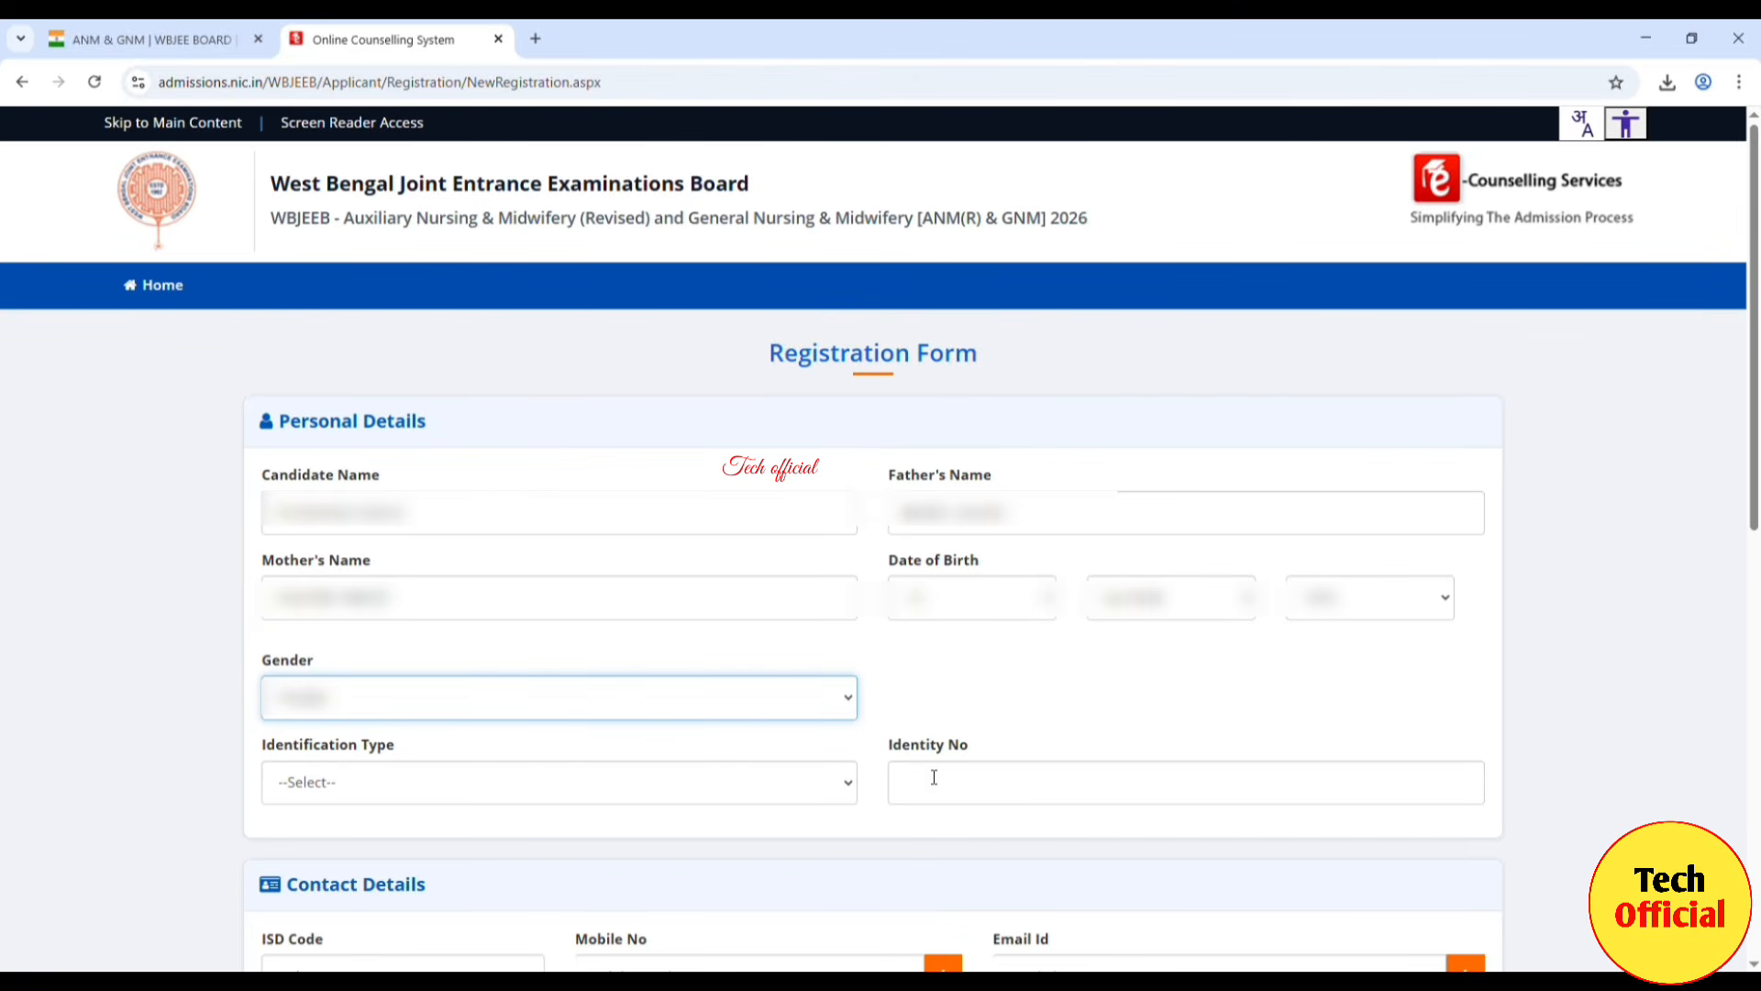
left_click(553, 798)
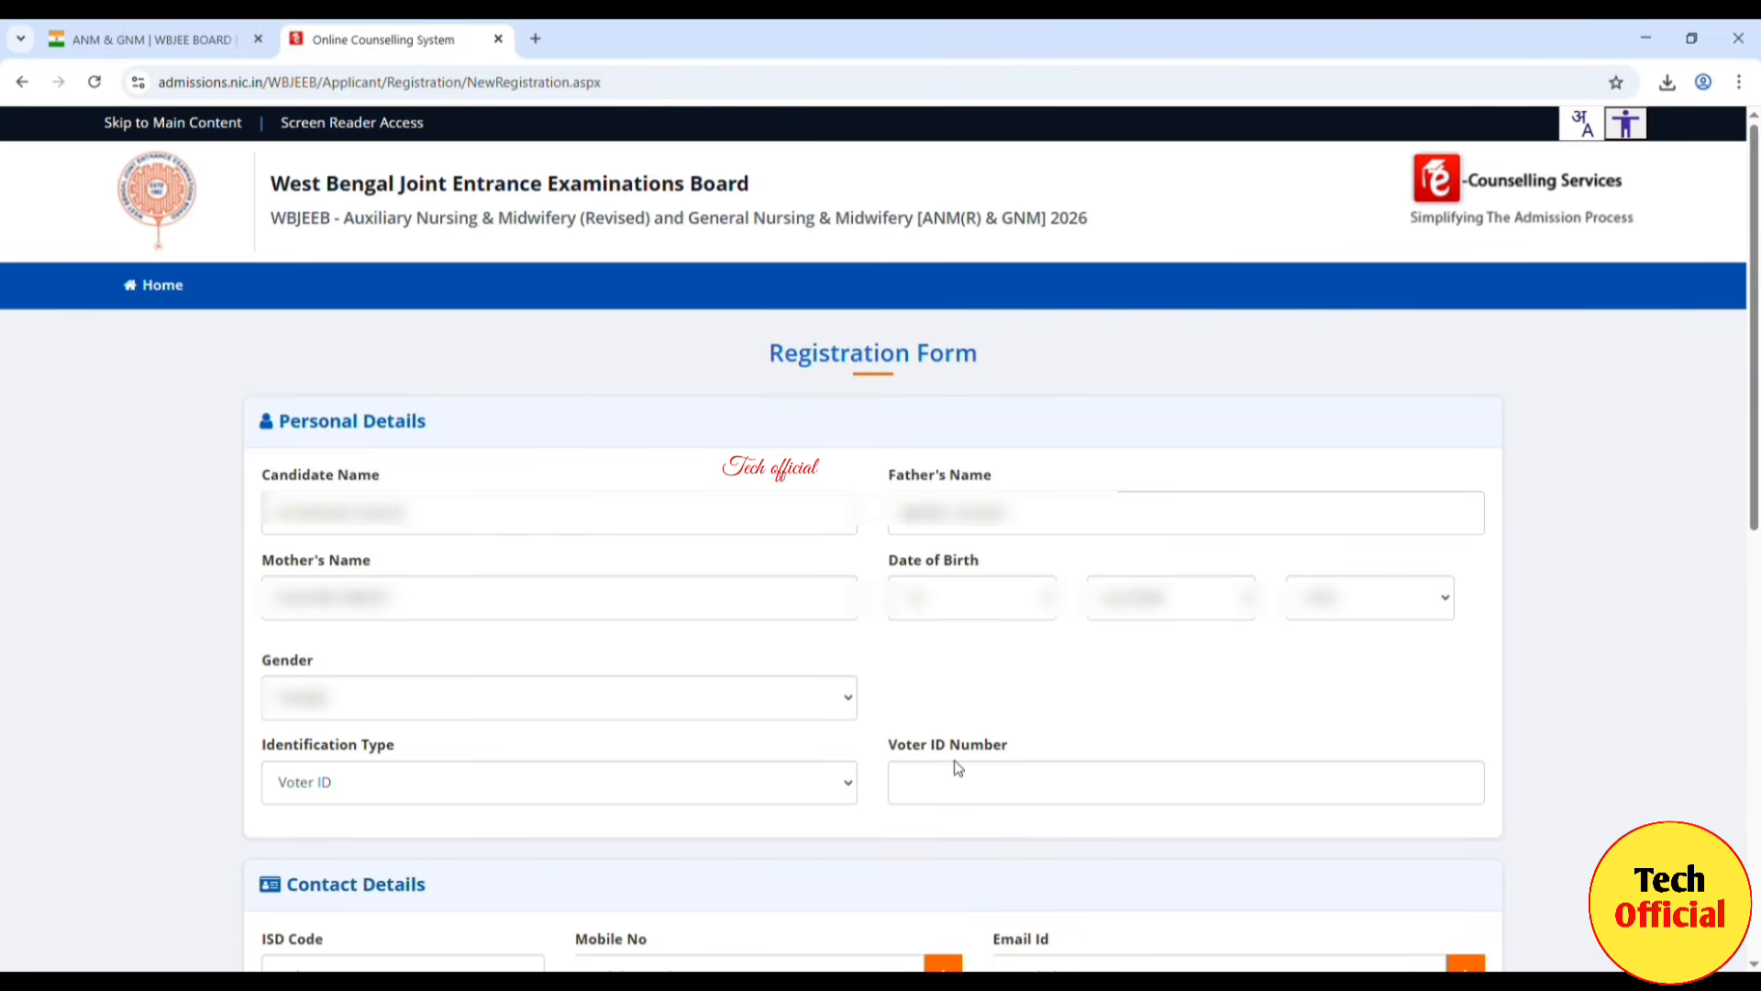
left_click(963, 783)
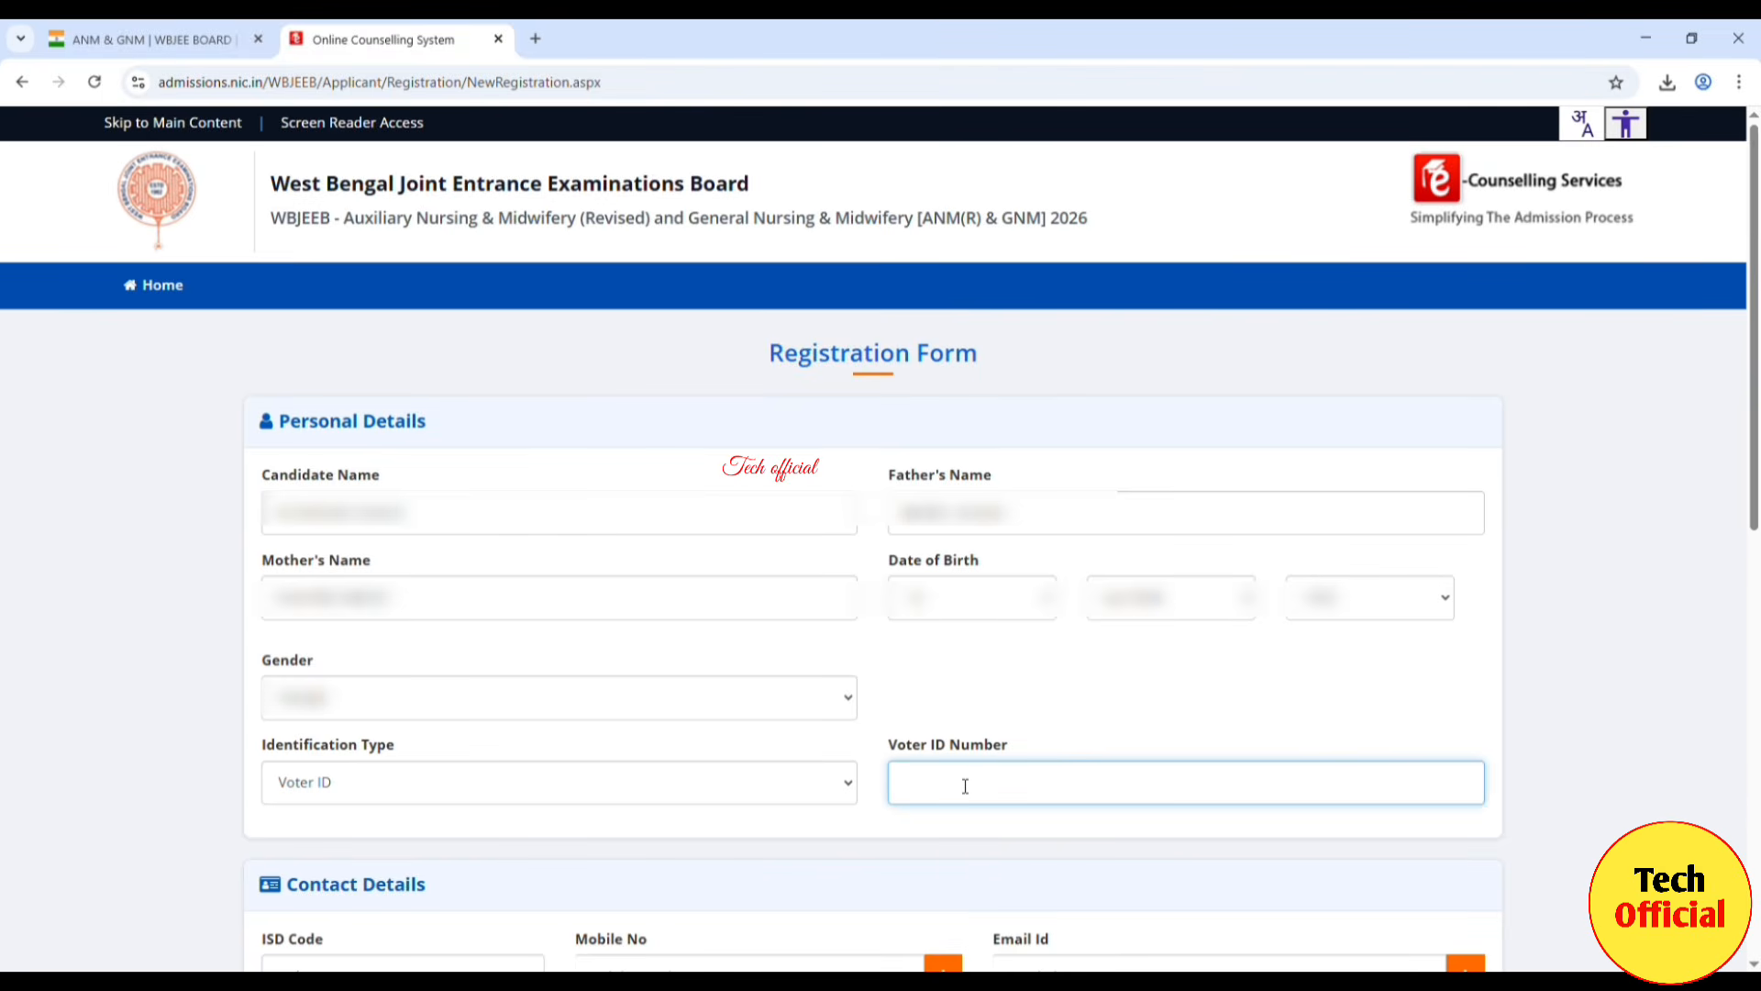
type("••••••")
Step: Choose the country code, enter the mobile number, and allow notifications on mobile and email
scroll(965, 786, "down", 8)
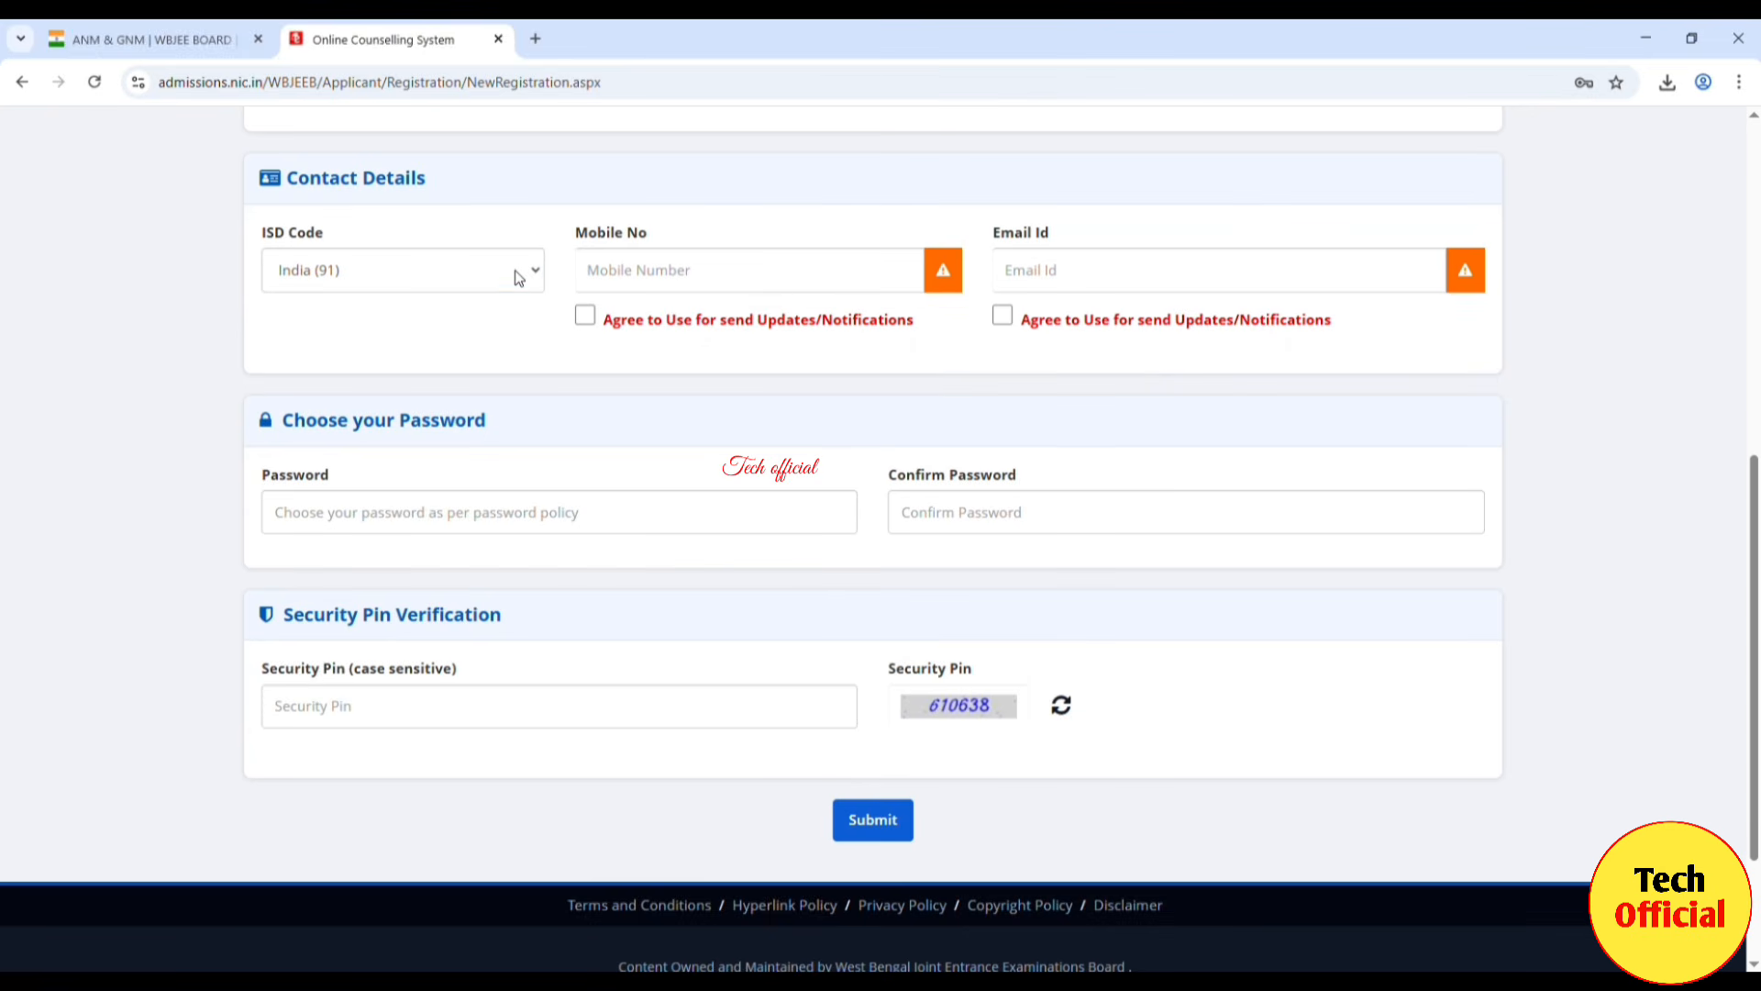
left_click(519, 275)
left_click(658, 276)
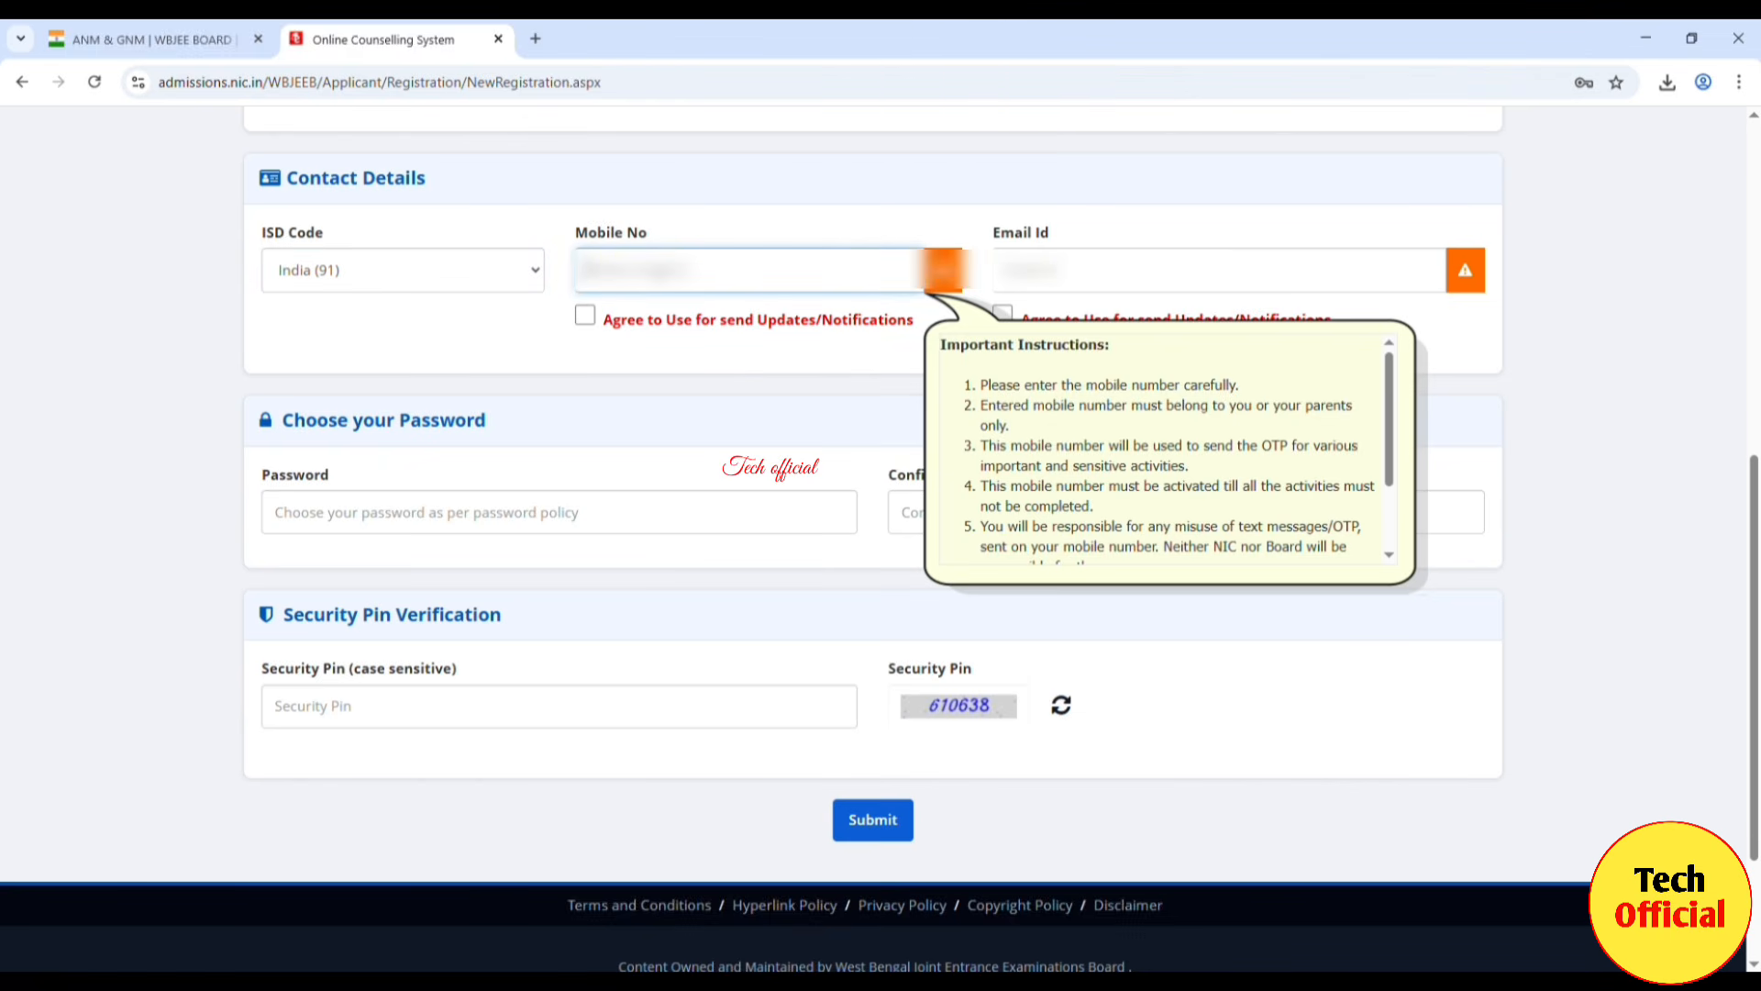
type("••••••••••")
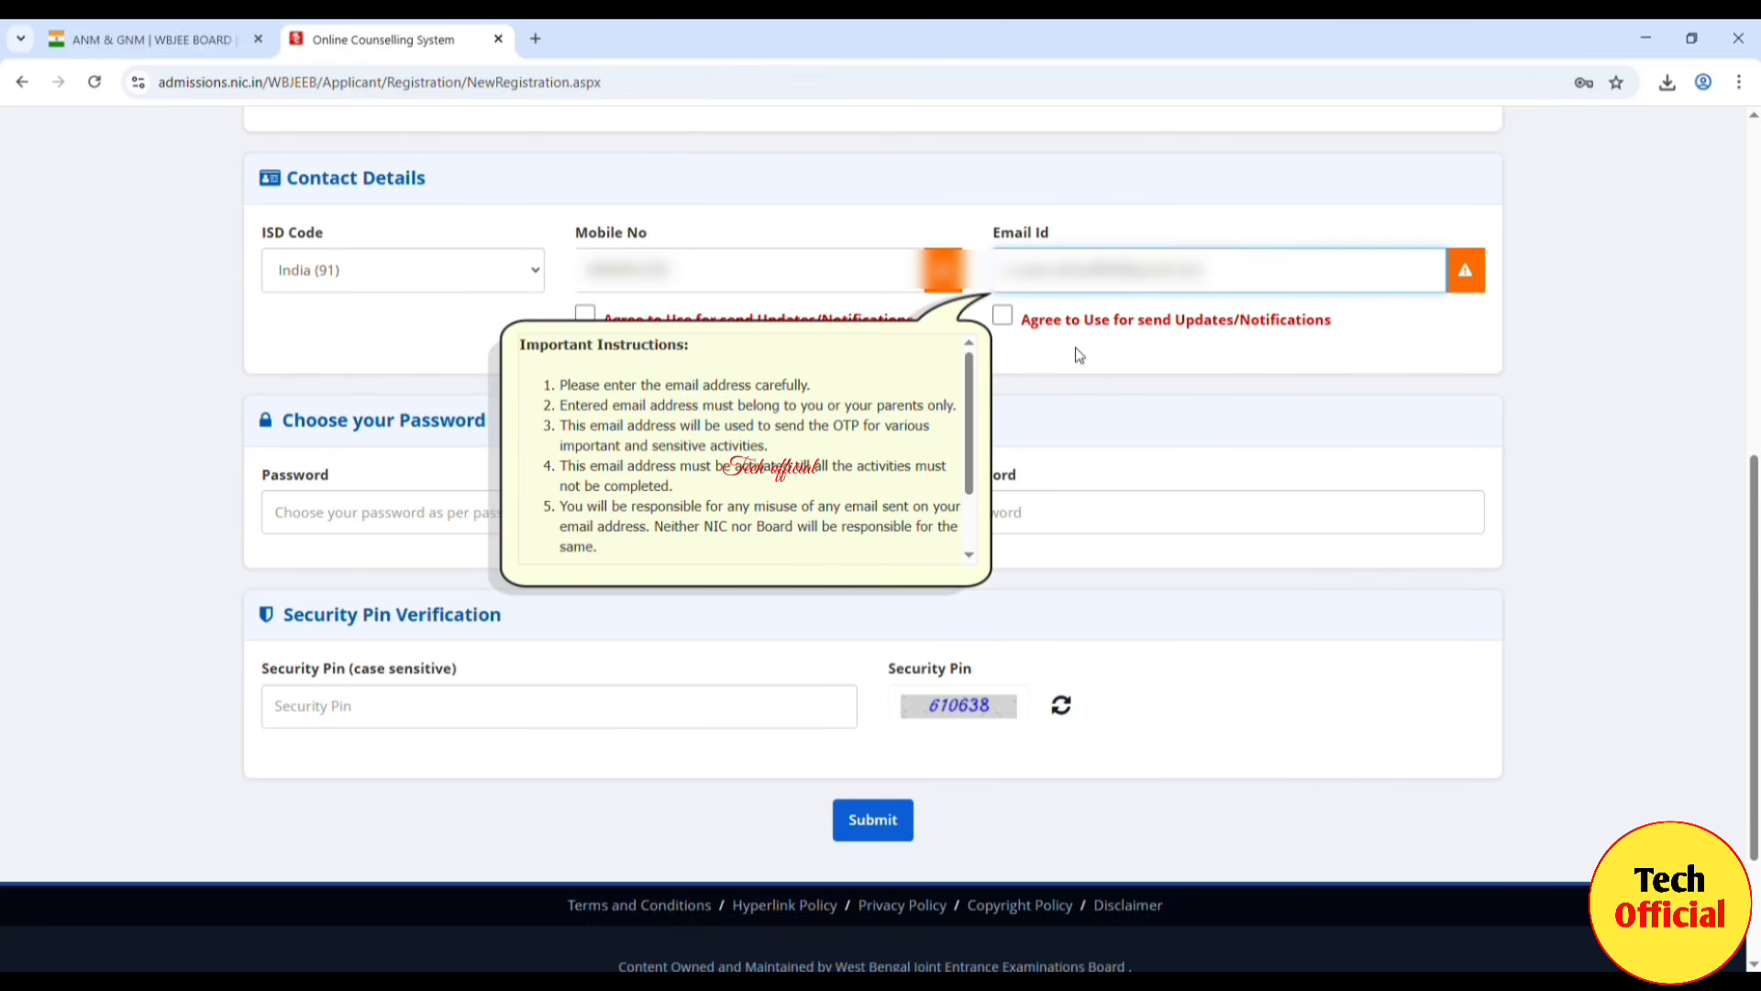
left_click(1078, 357)
left_click(586, 314)
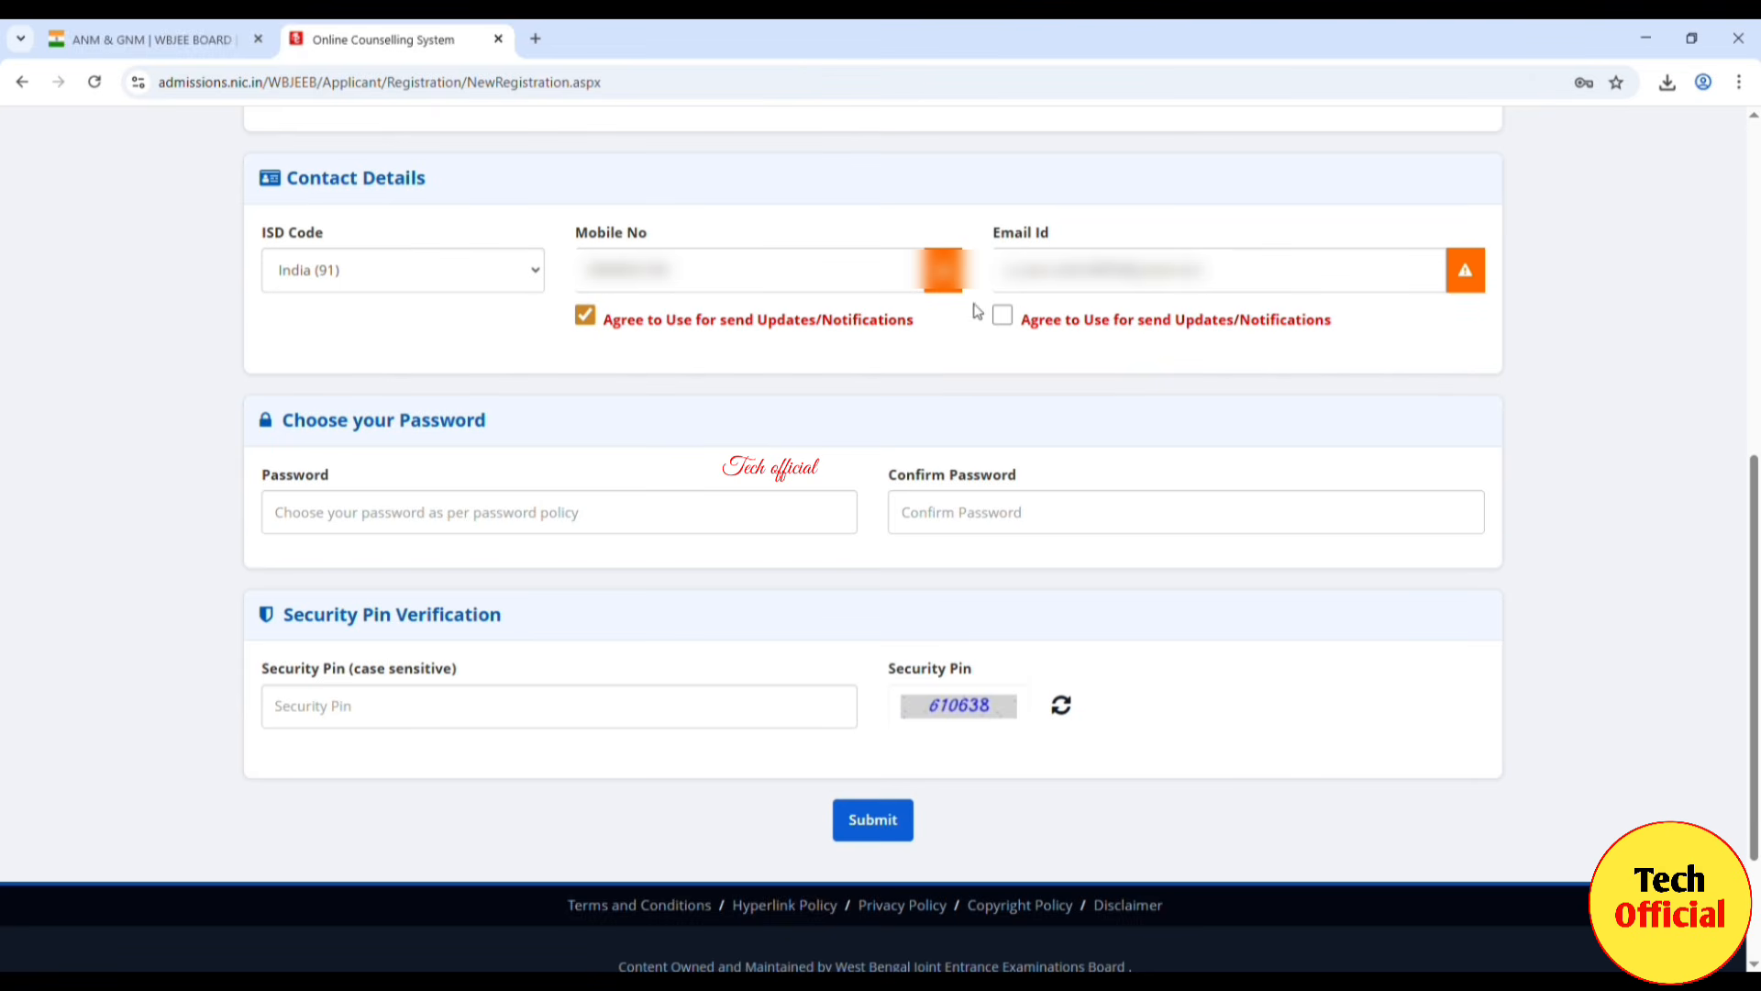
left_click(1002, 314)
Step: Set and confirm the account password, then enter the displayed security pin
left_click(341, 510)
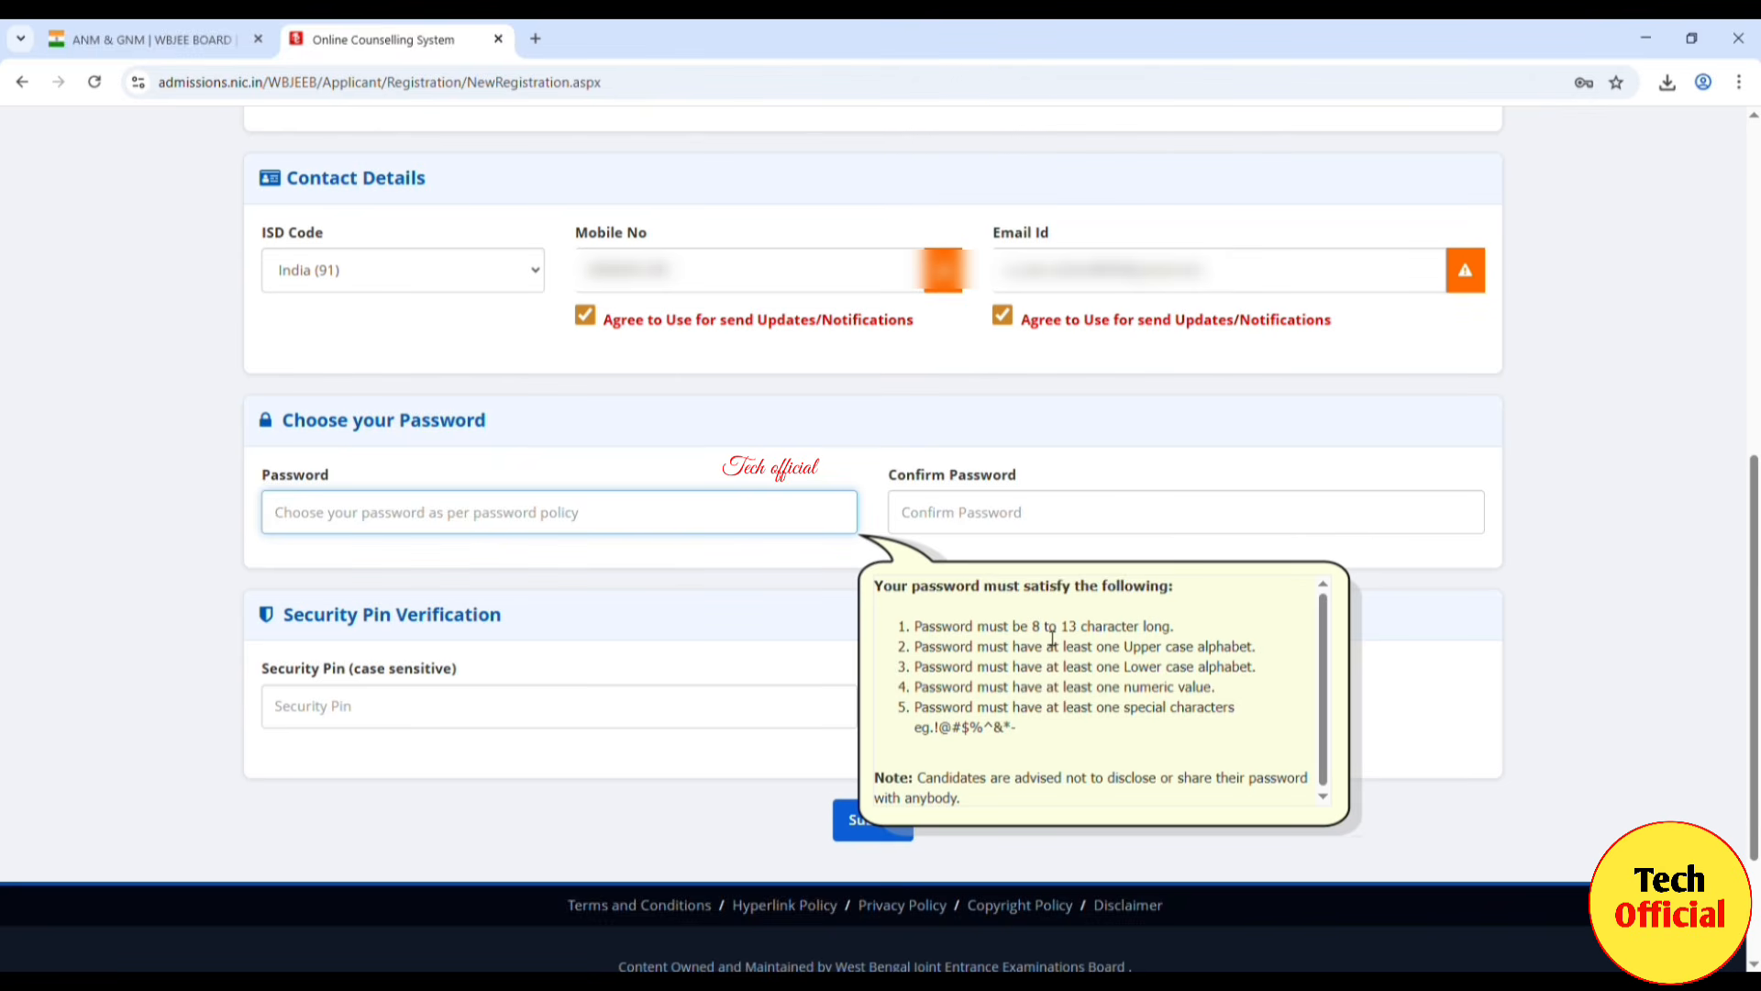
type("A•••••••")
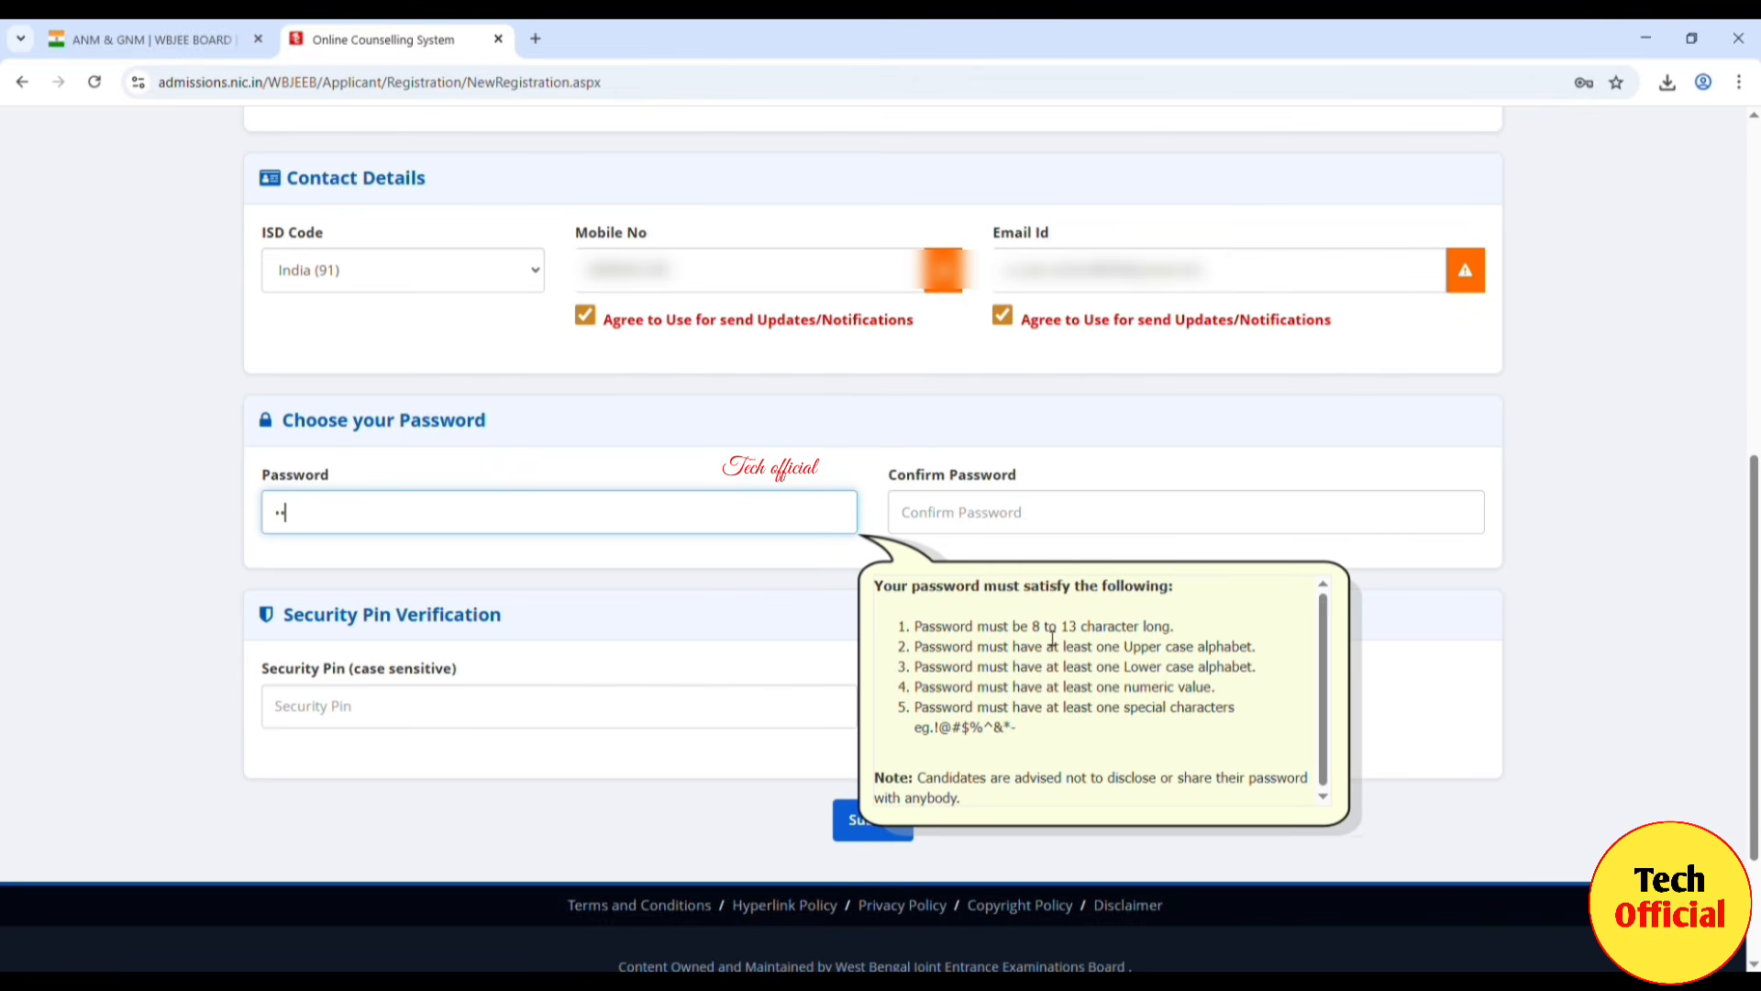
type("••••")
left_click(1046, 531)
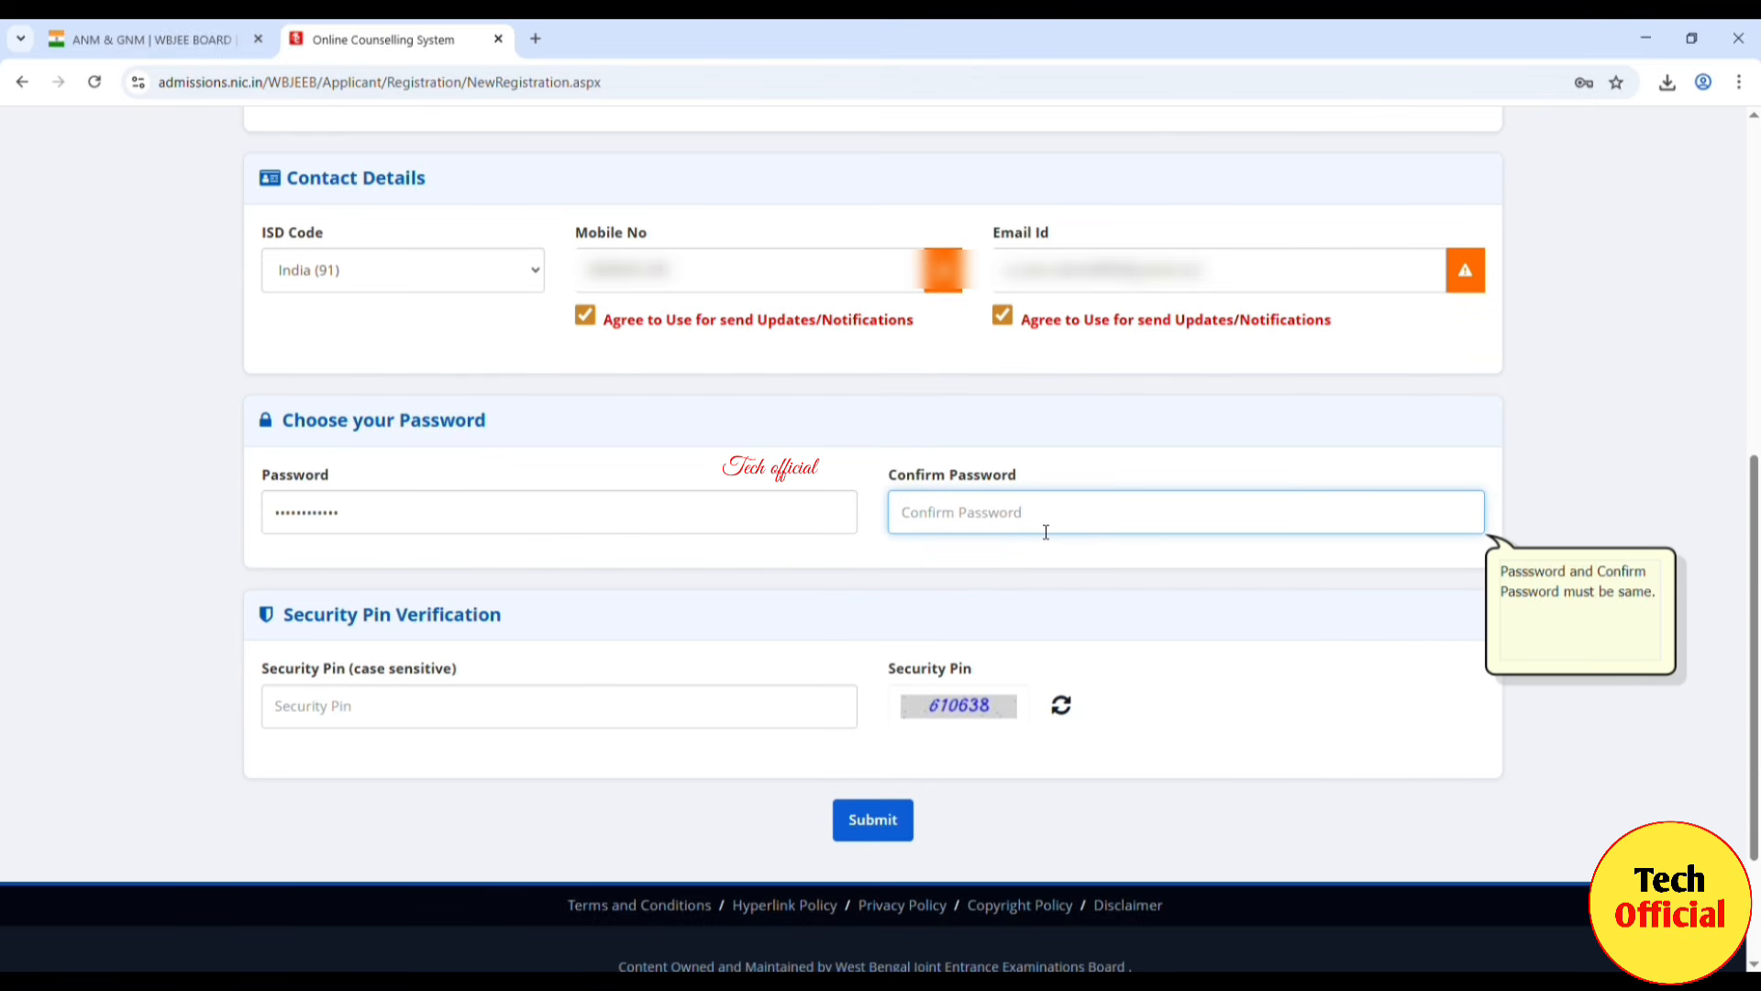
type("••••••••••••")
left_click(461, 713)
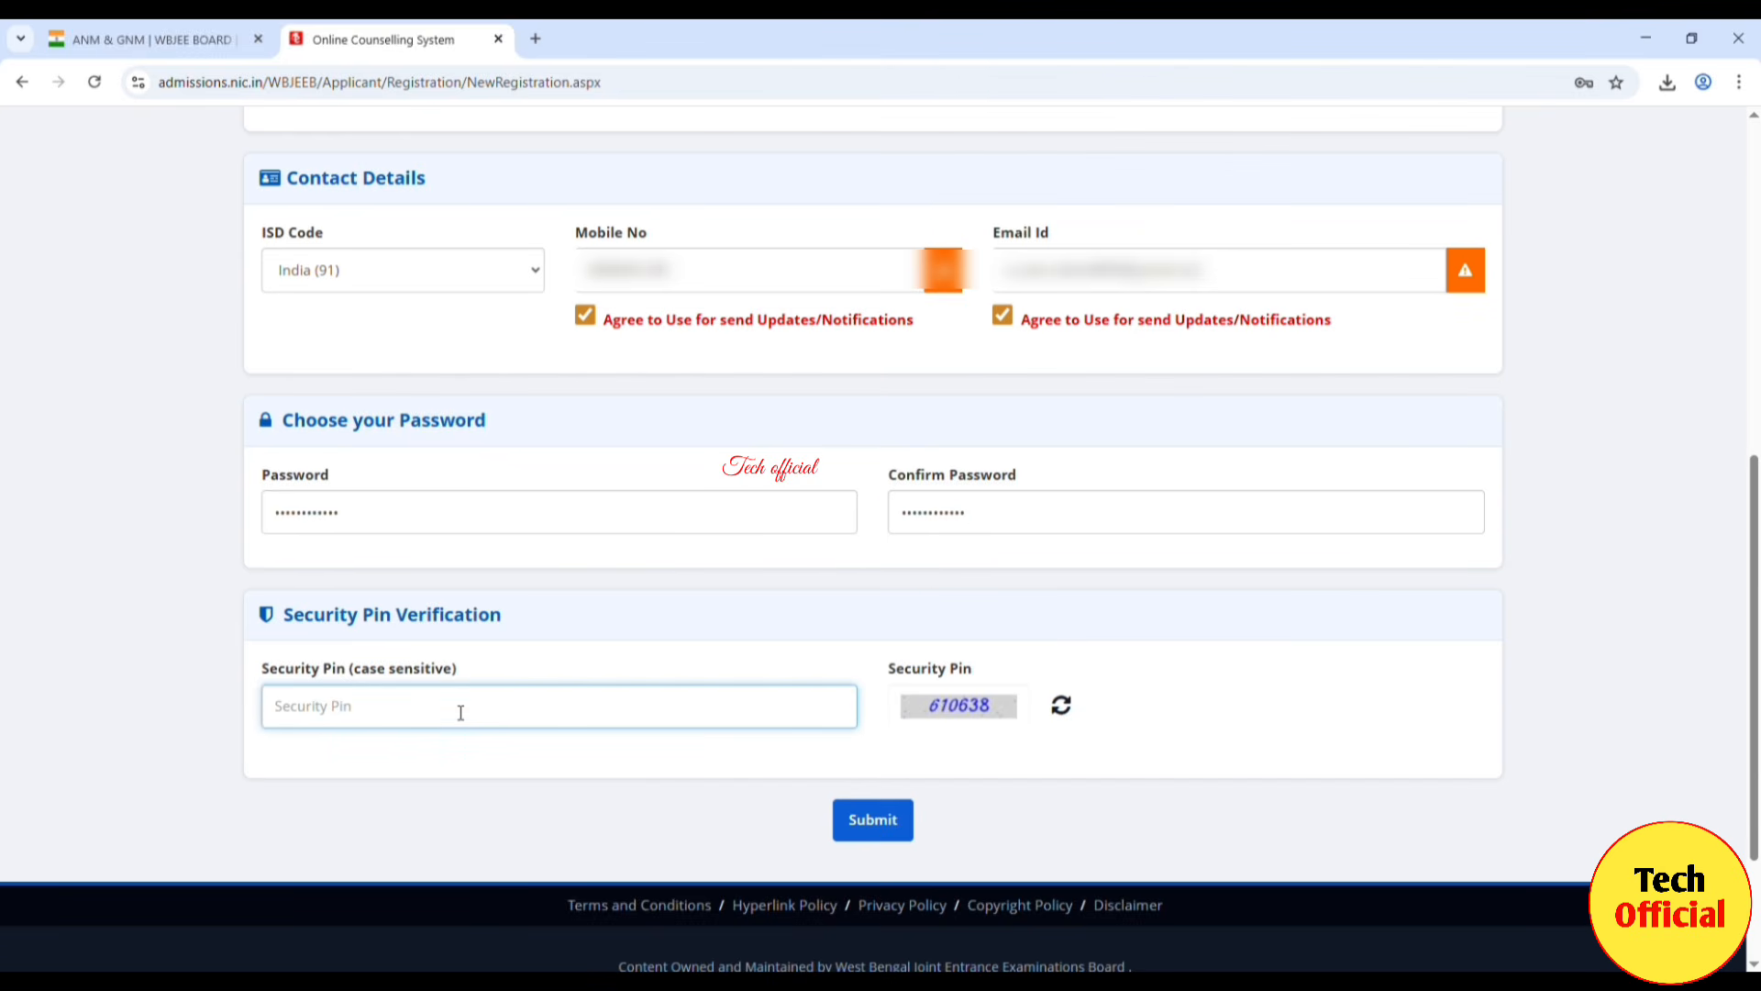
type("610638")
left_click(460, 769)
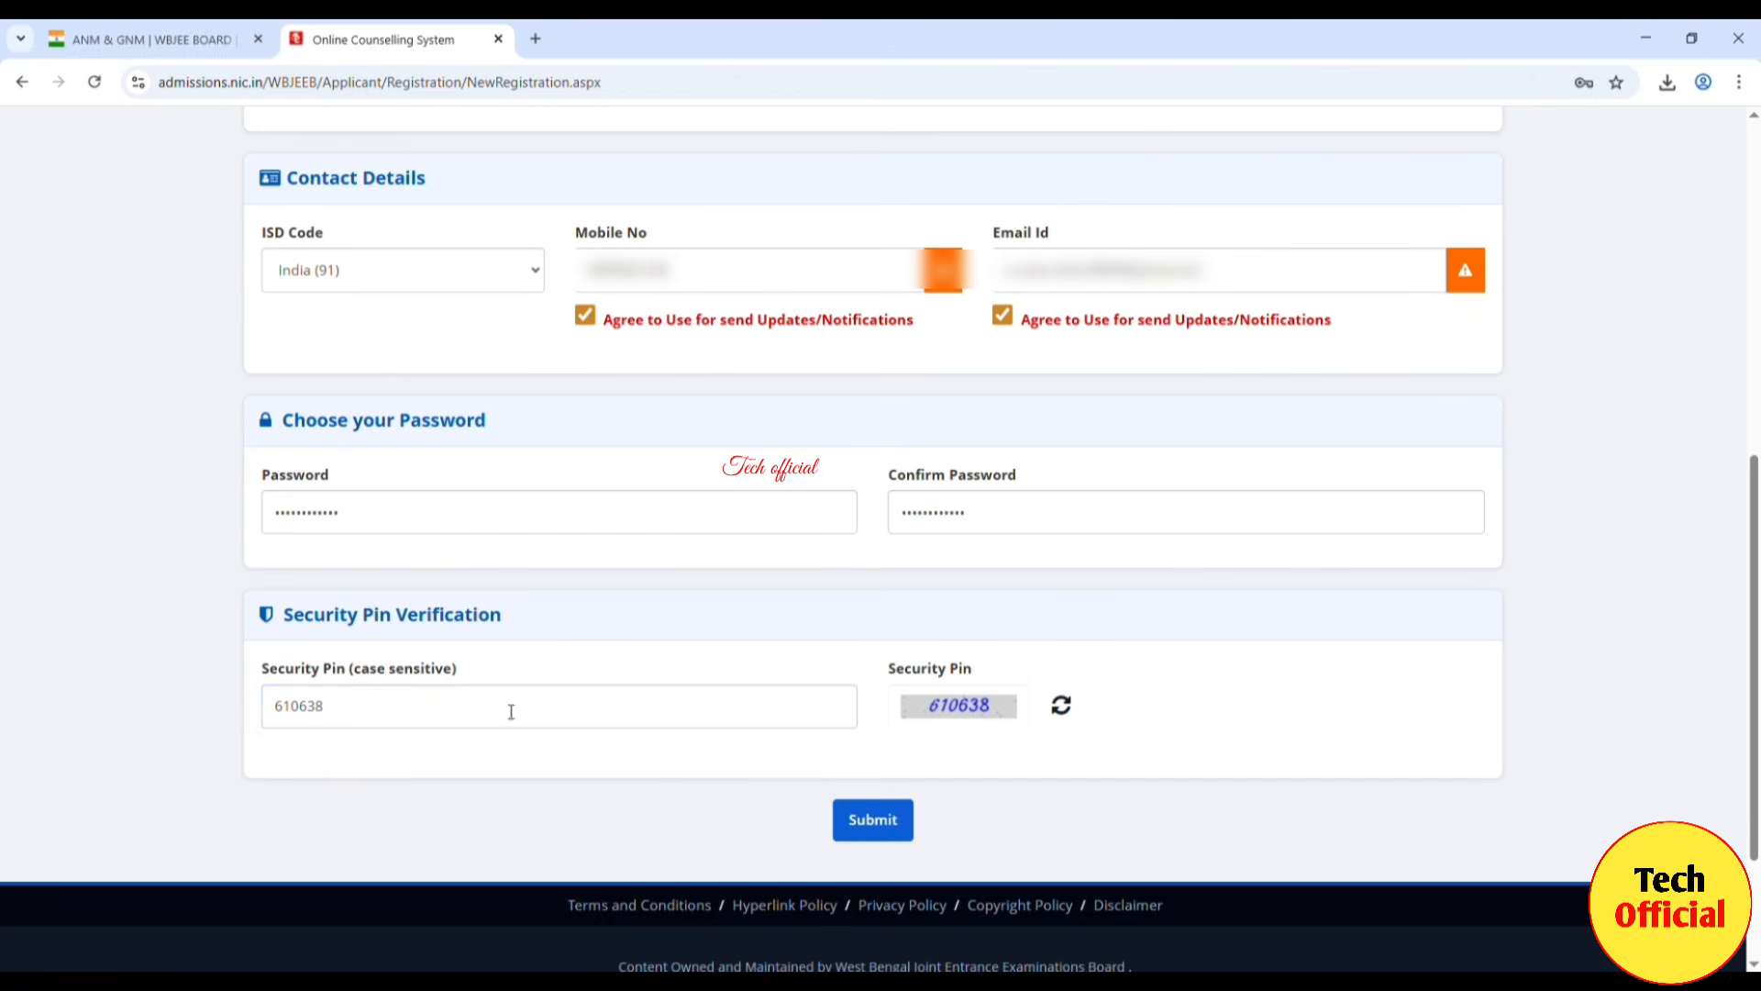
Step: Submit the registration, confirm with Yes, and scroll the review page down to the Submit & Next button
left_click(897, 838)
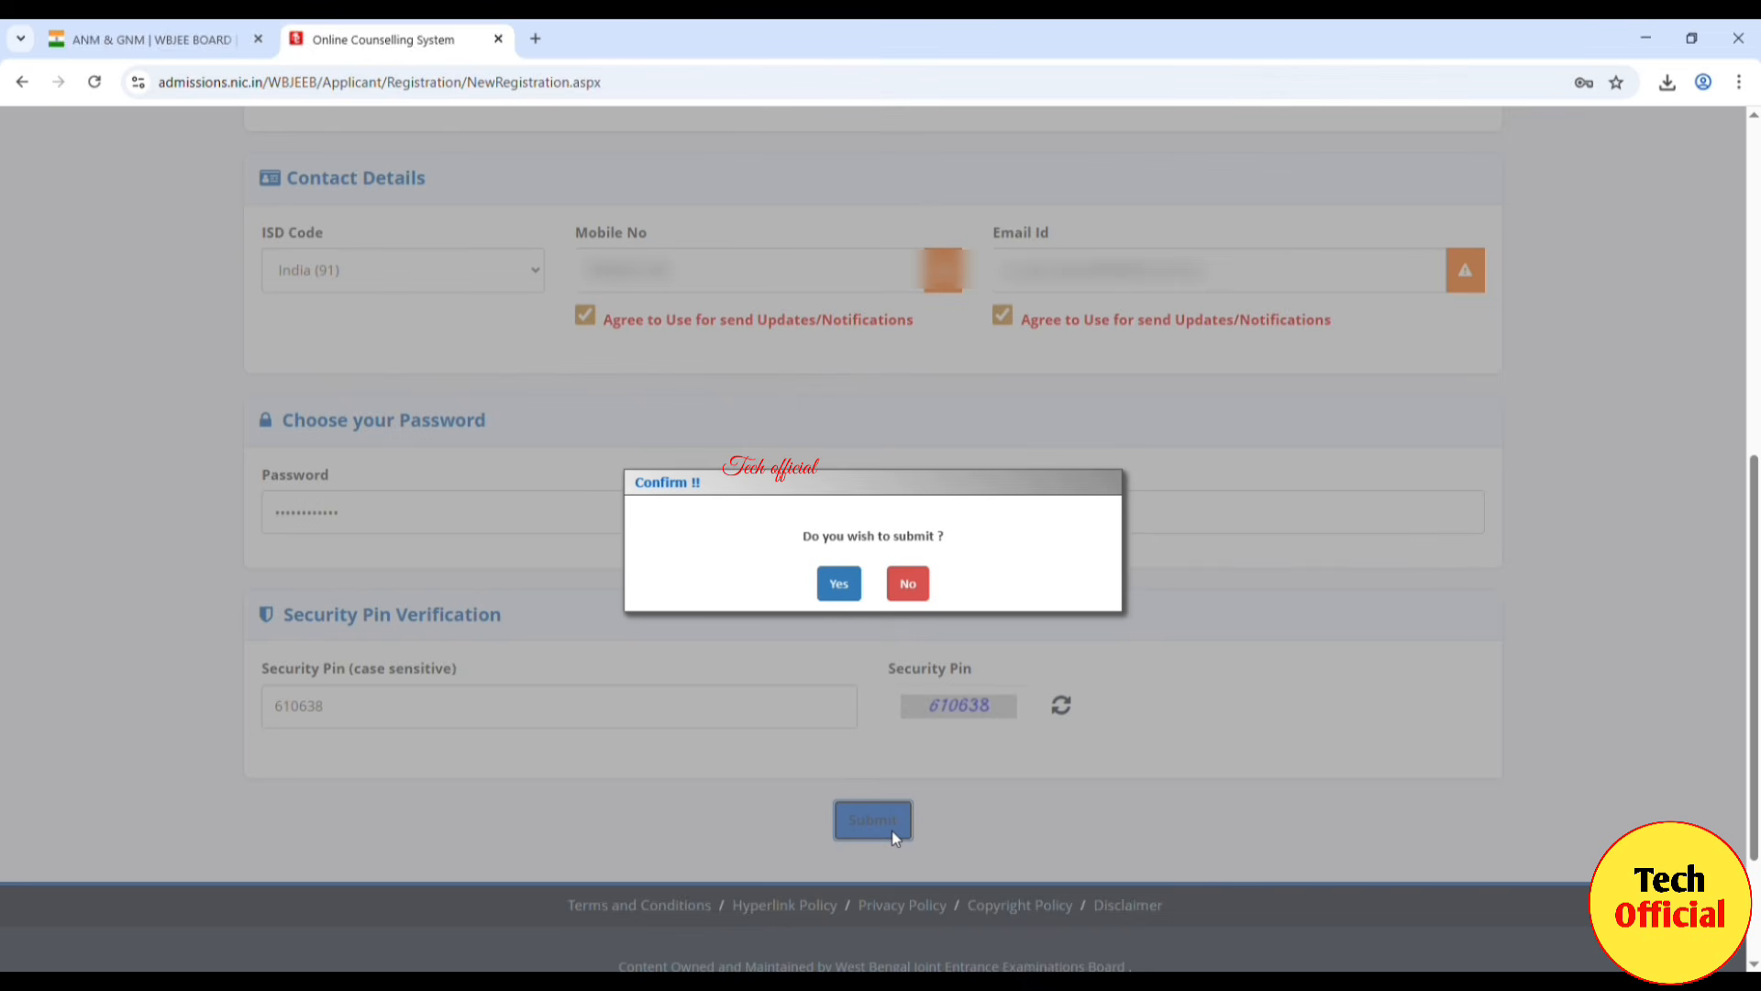
left_click(838, 584)
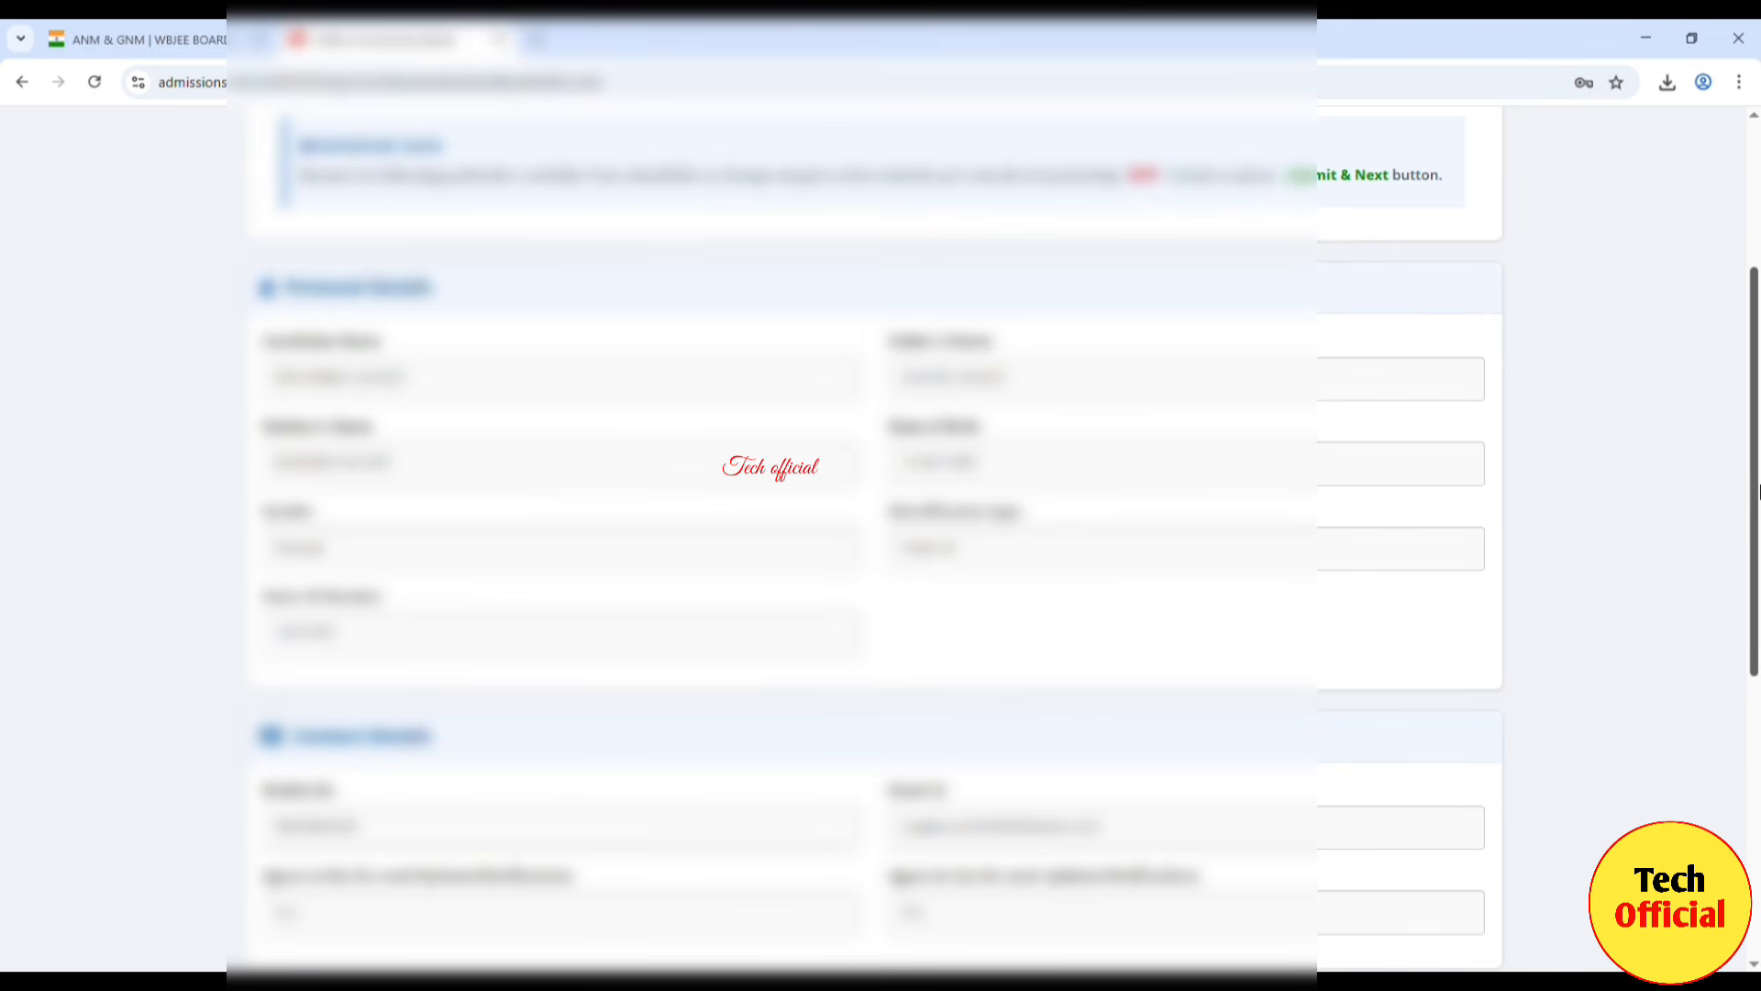
left_click_drag(1758, 498, 1757, 779)
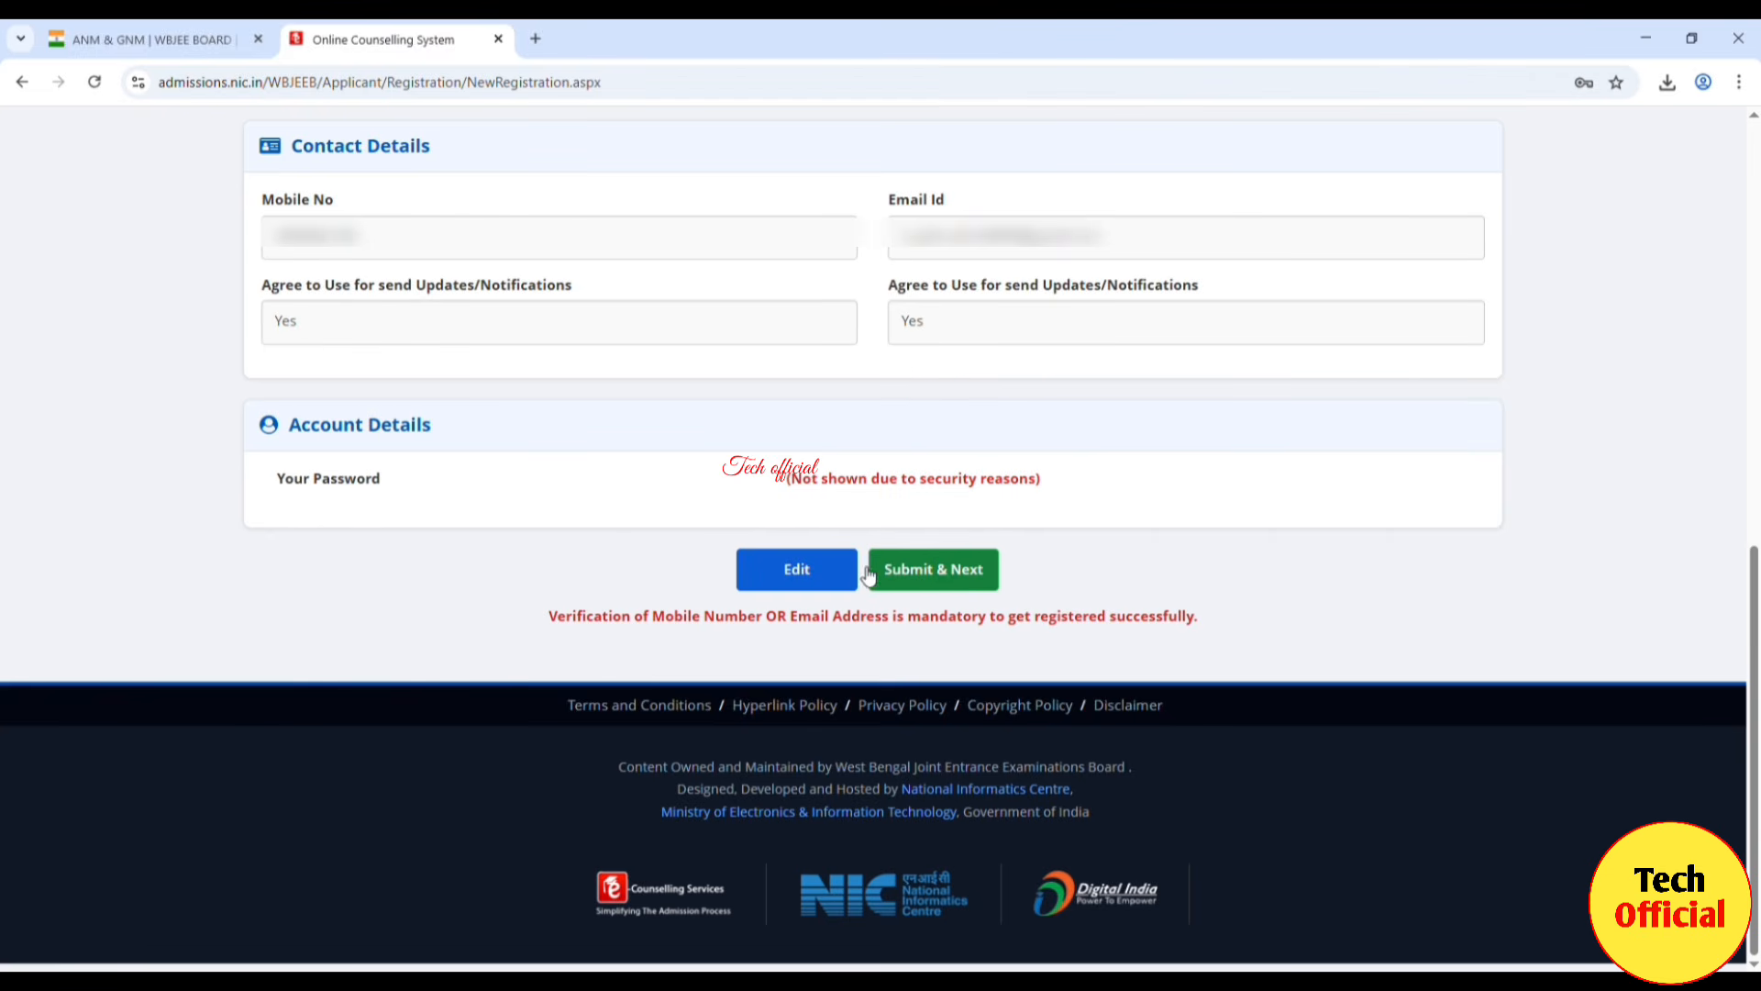
Step: Proceed to verification, enter the mobile and email OTPs and security pin, then Verify & Final Submit
left_click(961, 570)
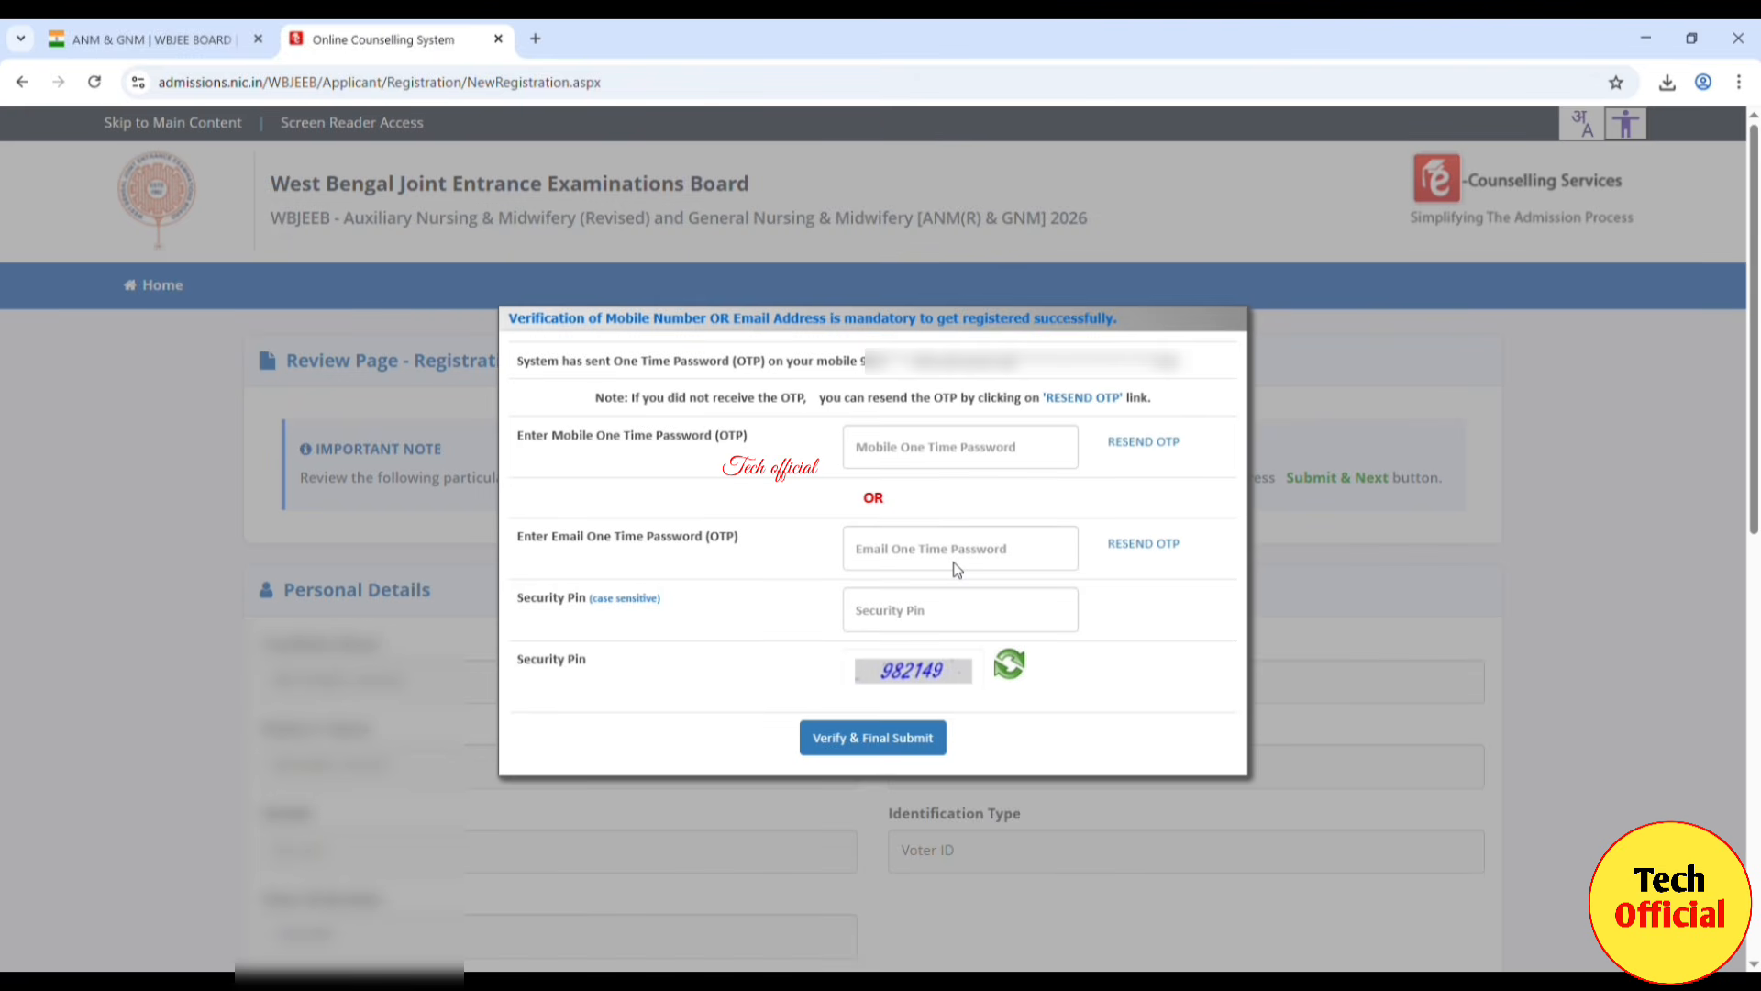
left_click(950, 459)
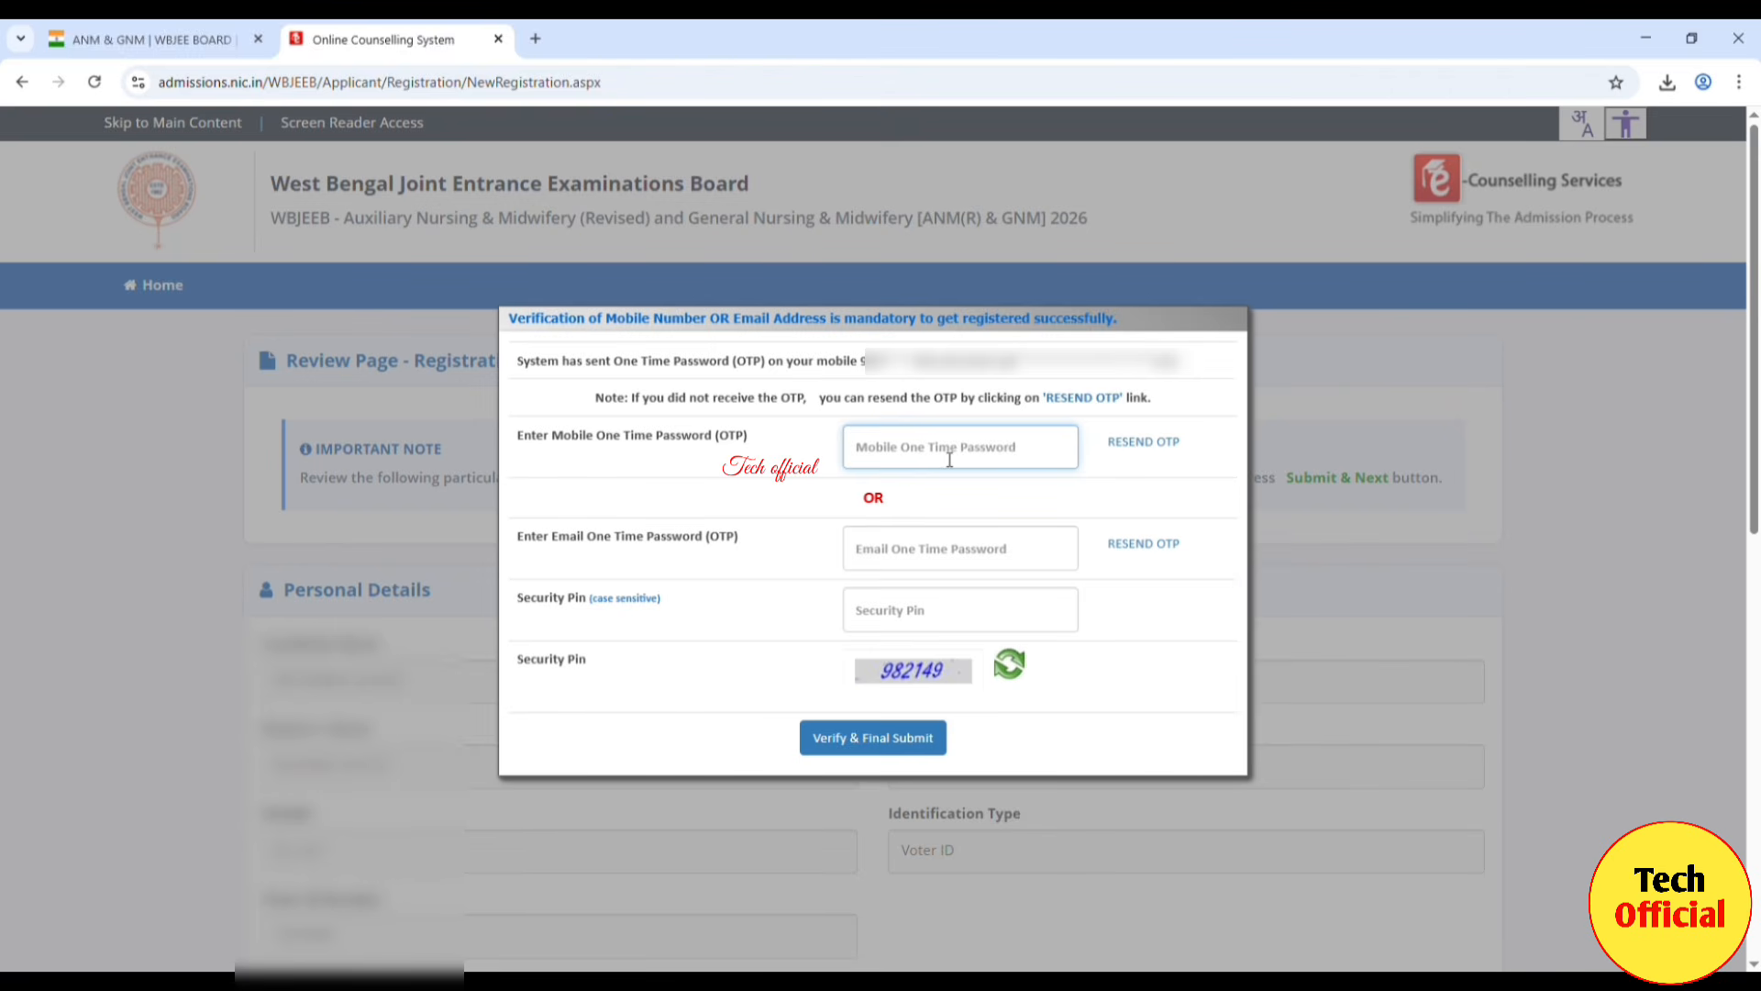
type("123456")
left_click(920, 546)
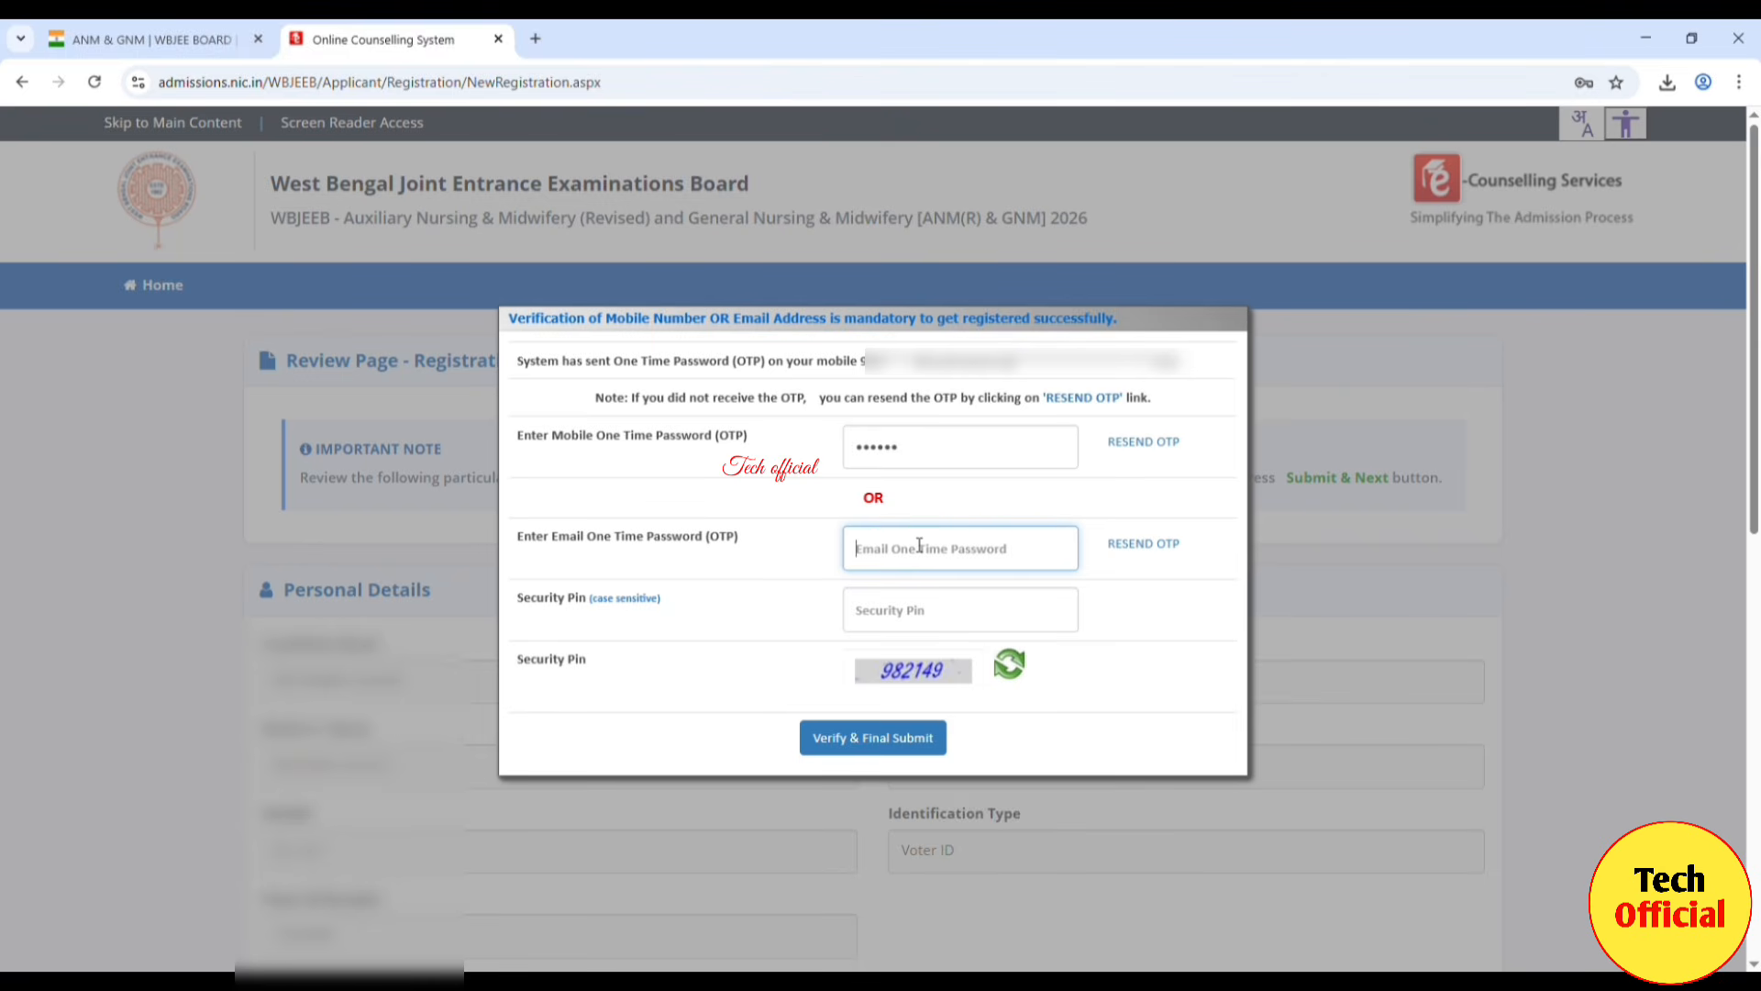
type("******")
left_click(927, 619)
type("982149")
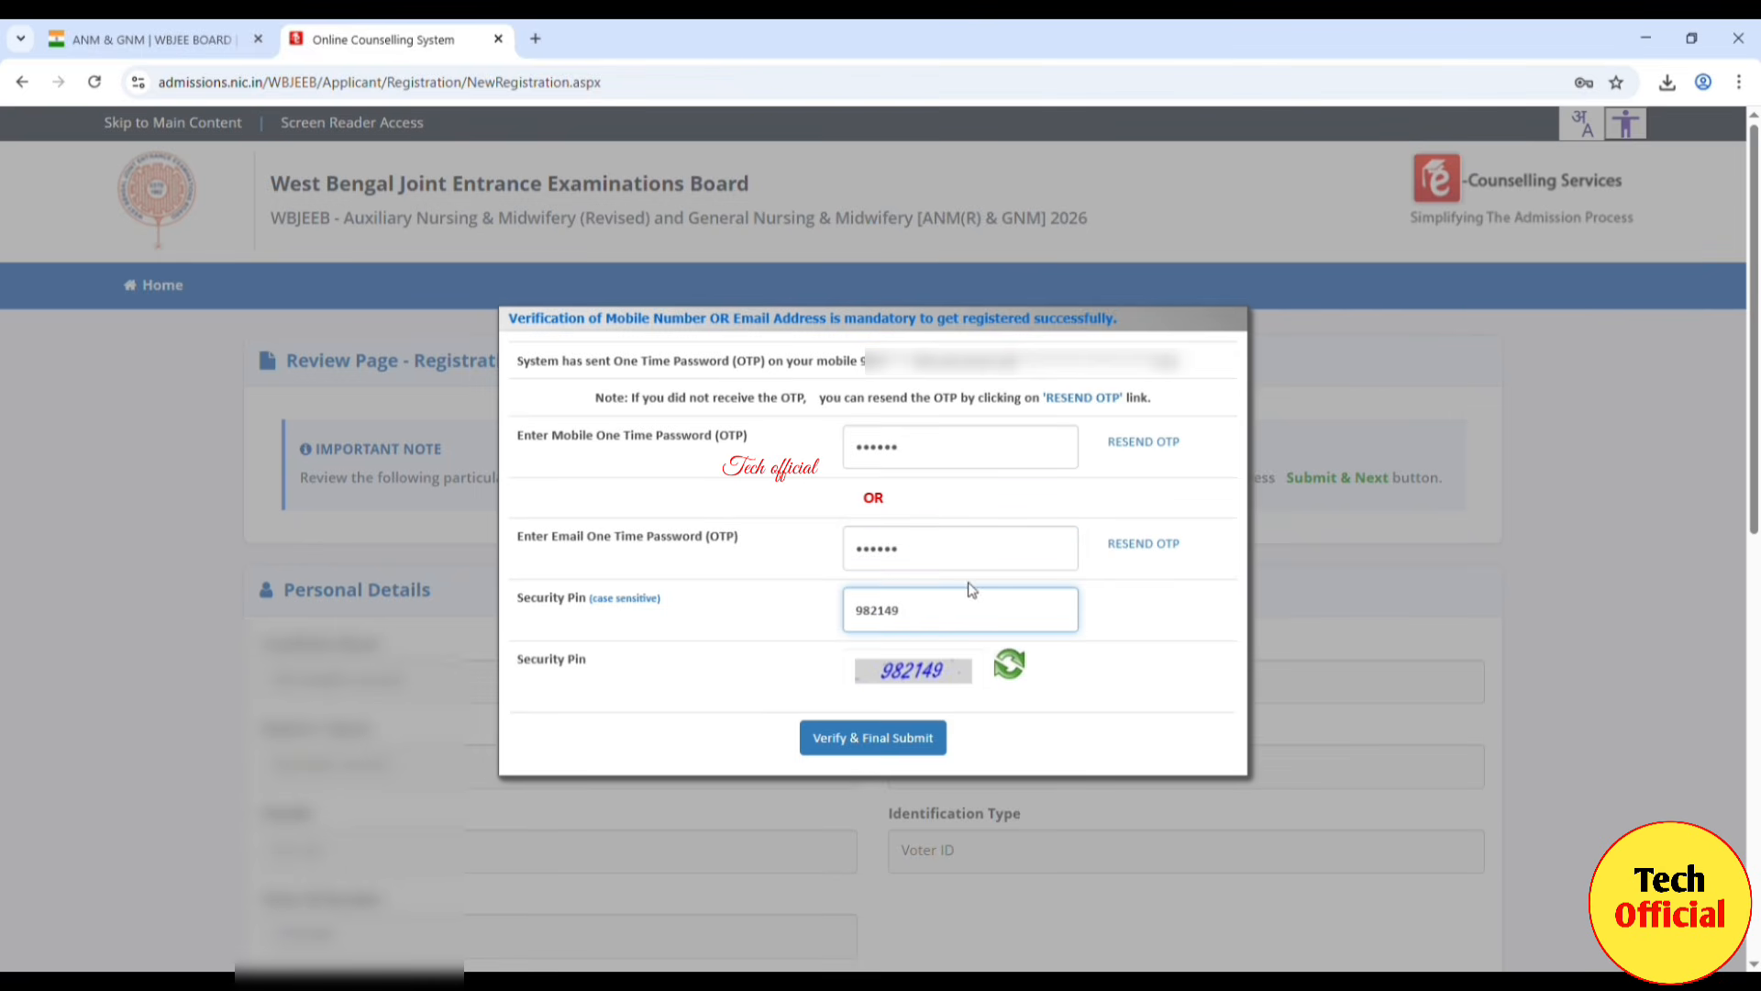
left_click(908, 751)
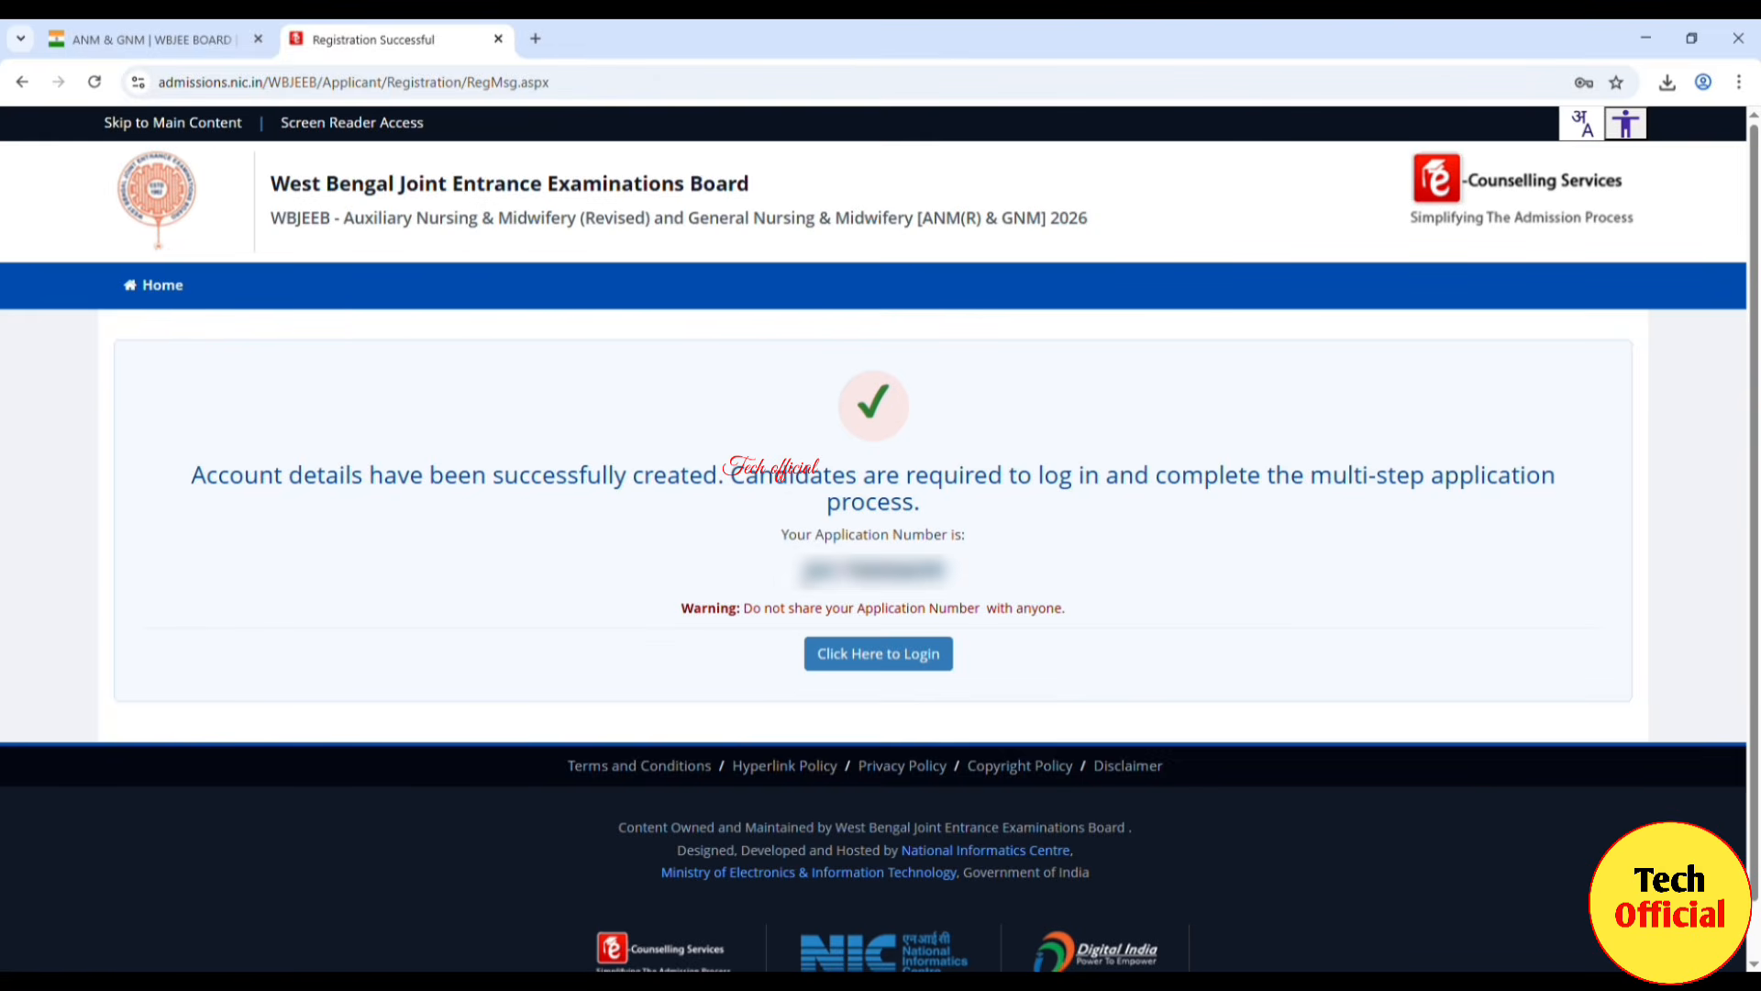
Step: Copy the new application number and go to the candidate login page
left_click_drag(794, 571, 955, 580)
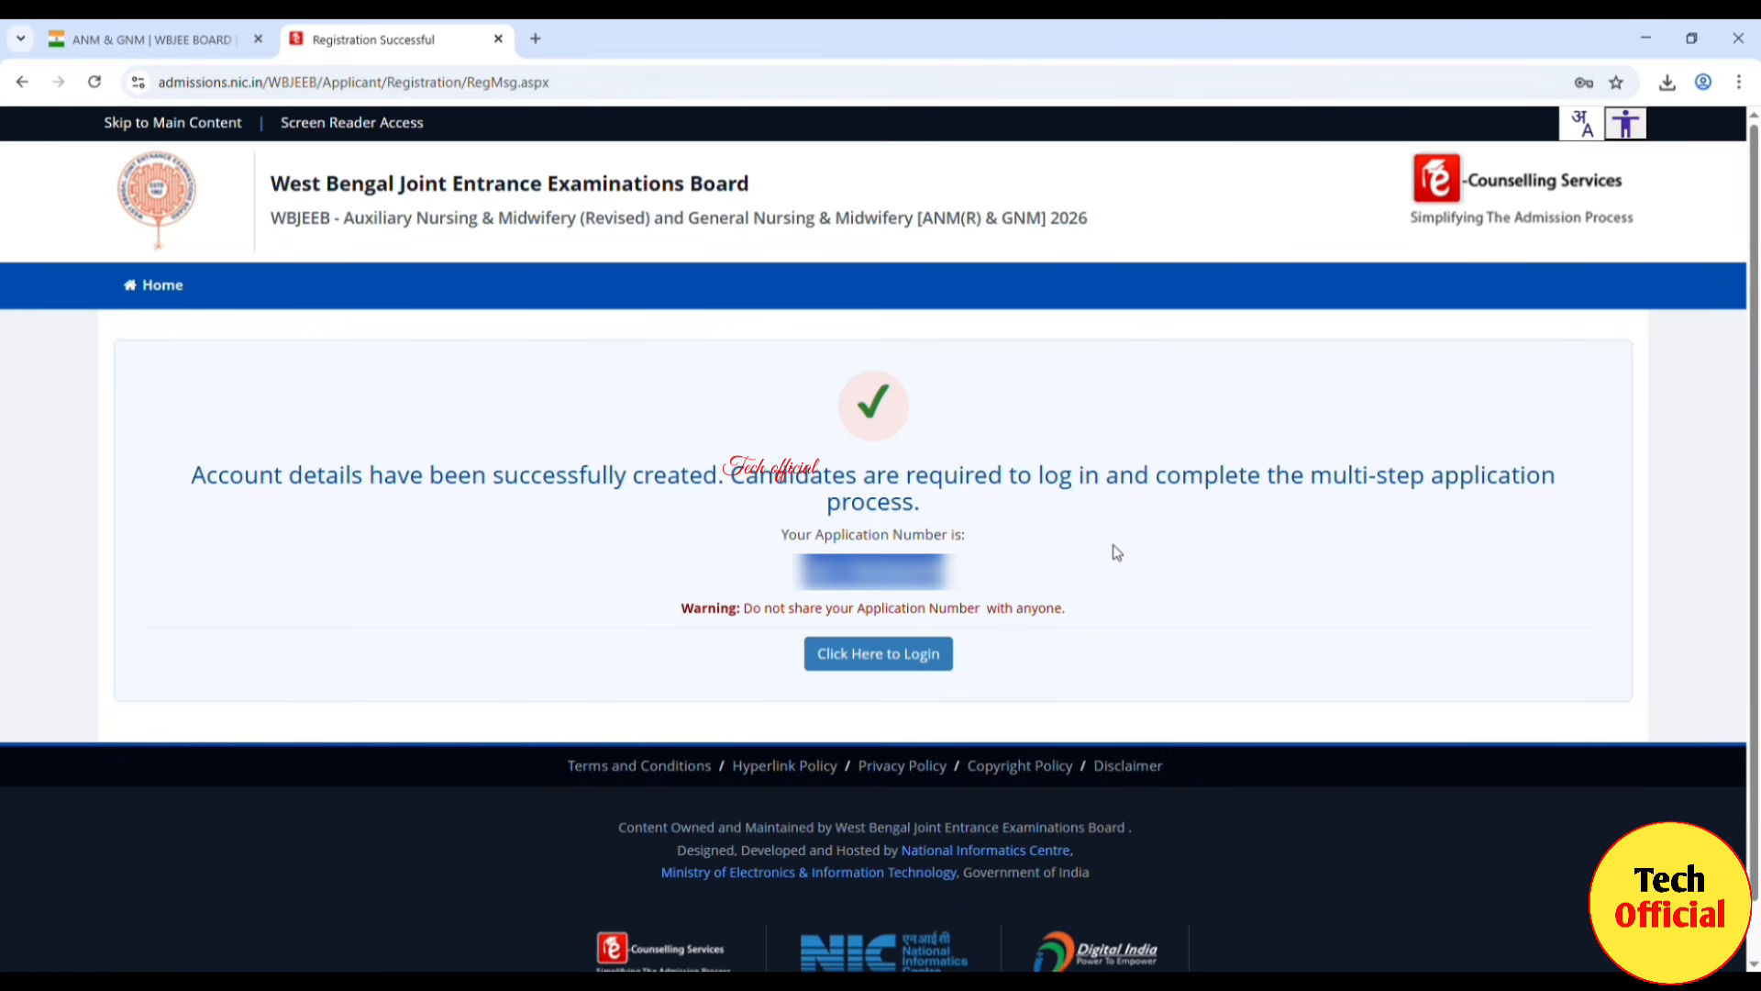
left_click(911, 657)
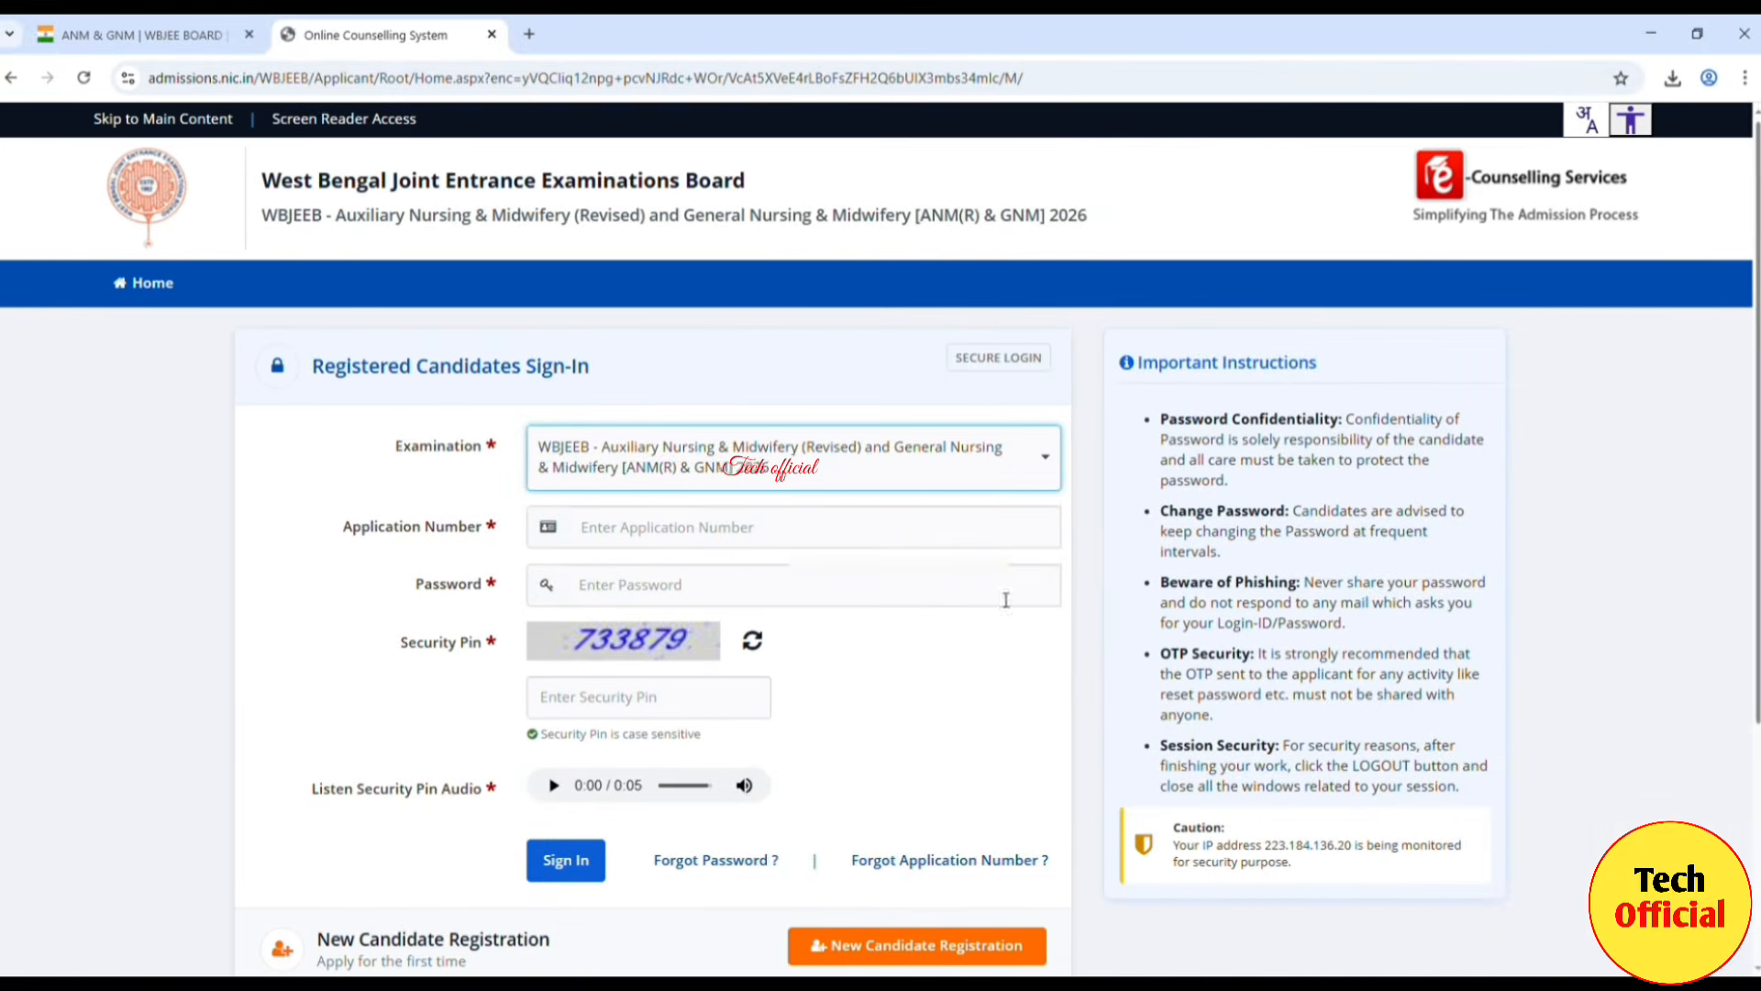
Step: Paste the application number, enter the account password and displayed security pin, and sign in
left_click(738, 532)
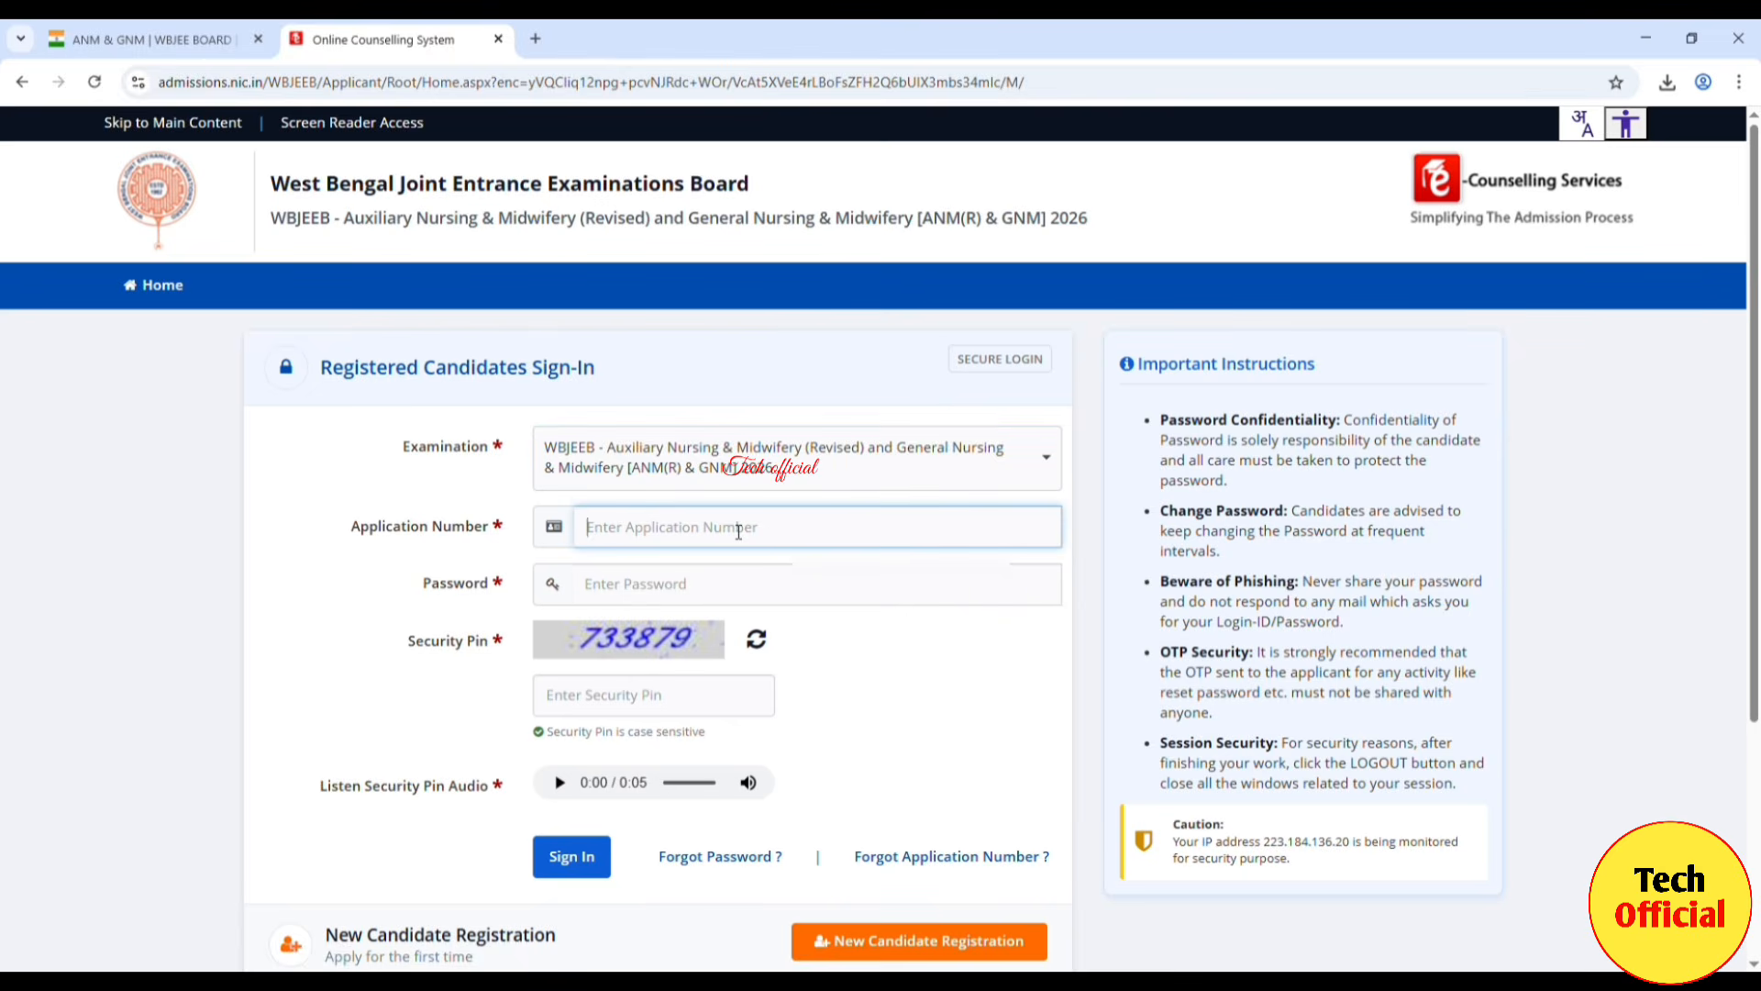
key("ctrl+v")
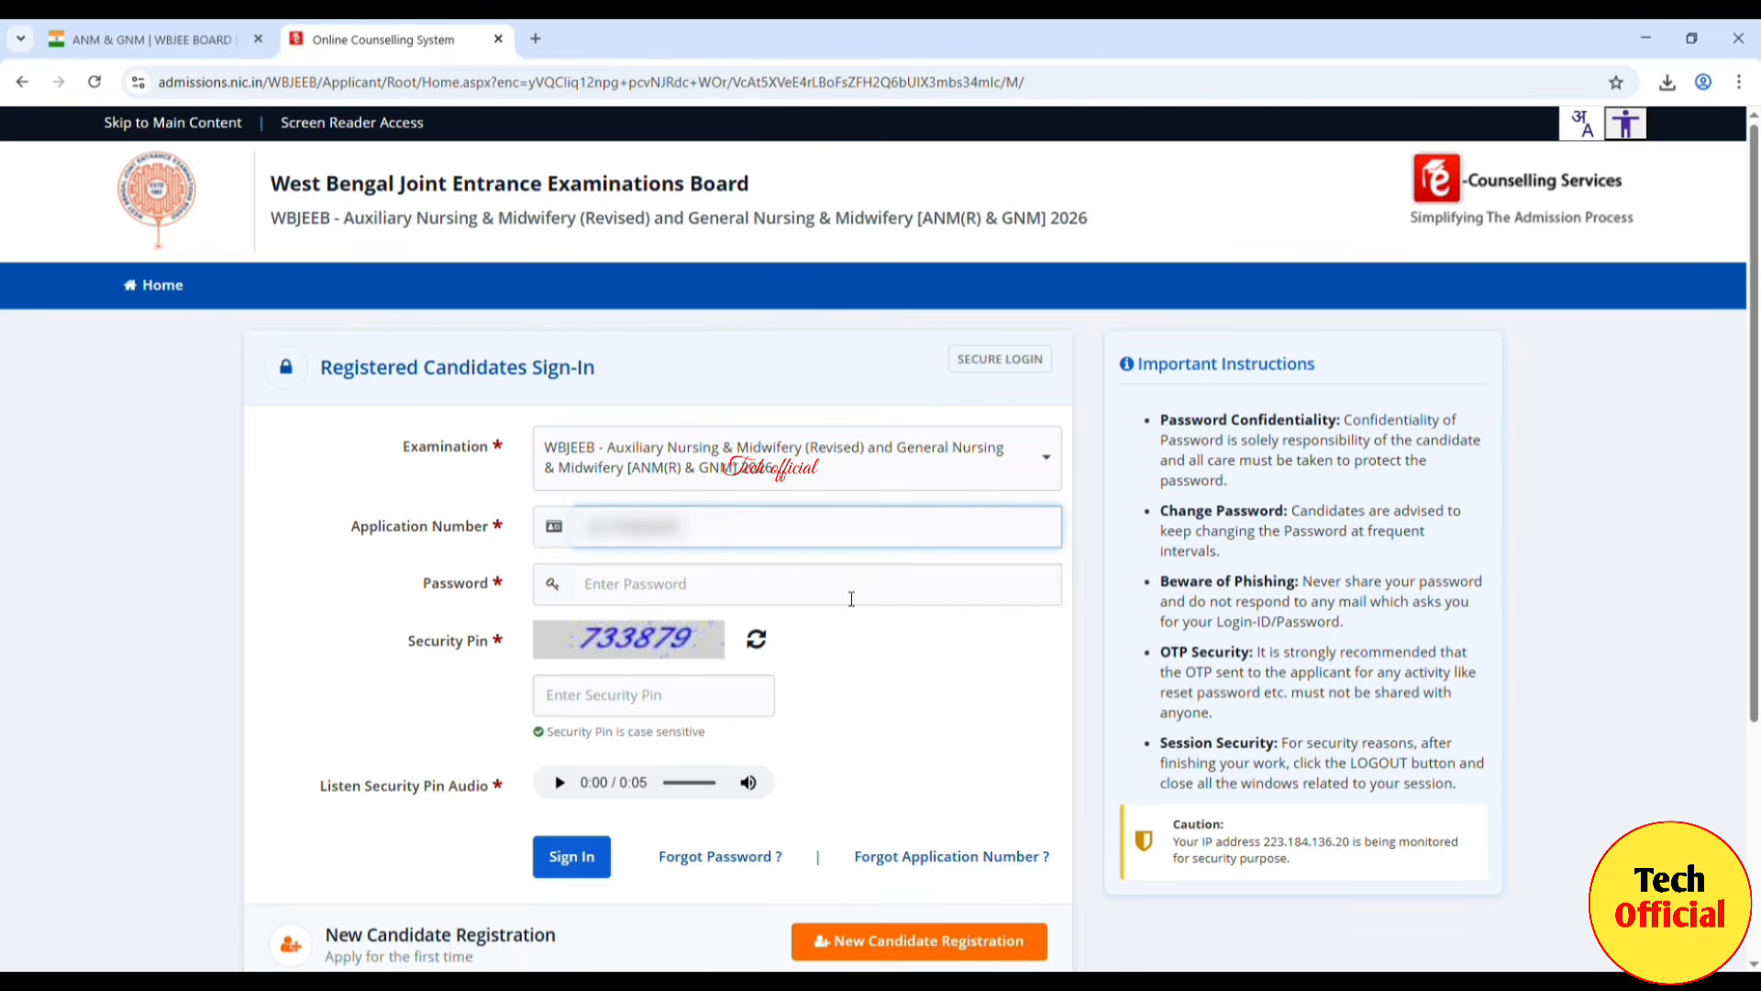
left_click(624, 592)
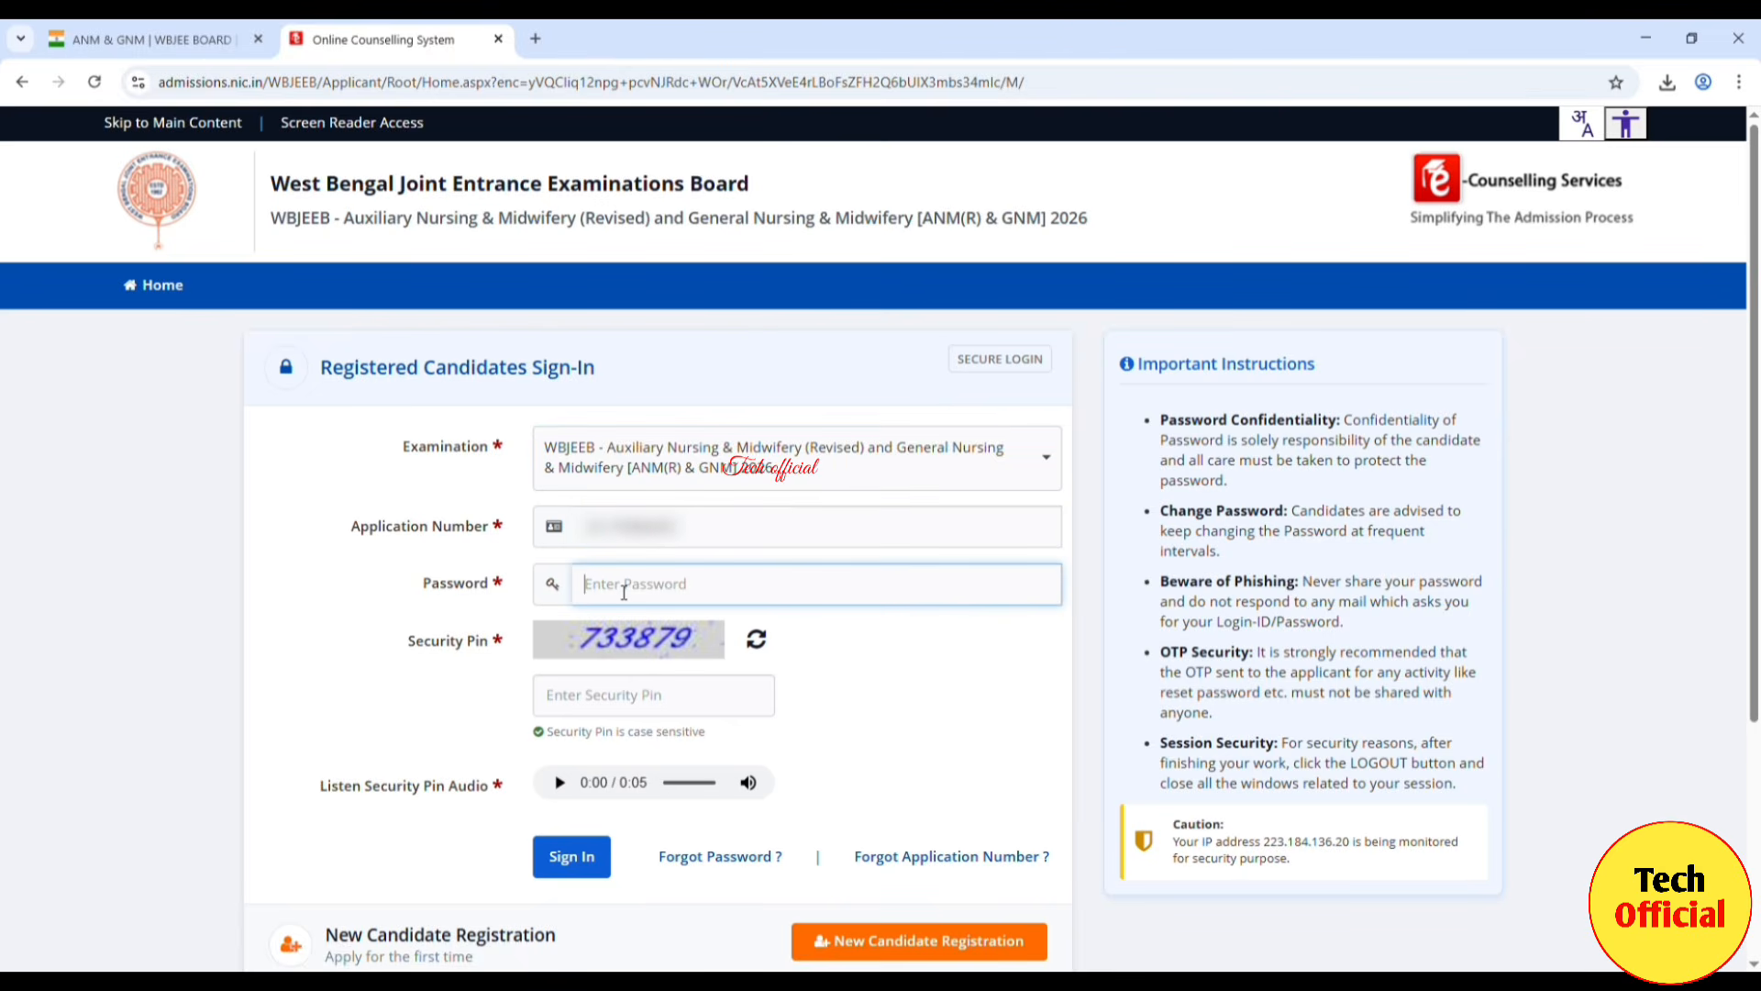
type("••••••••••")
left_click(591, 703)
type("7")
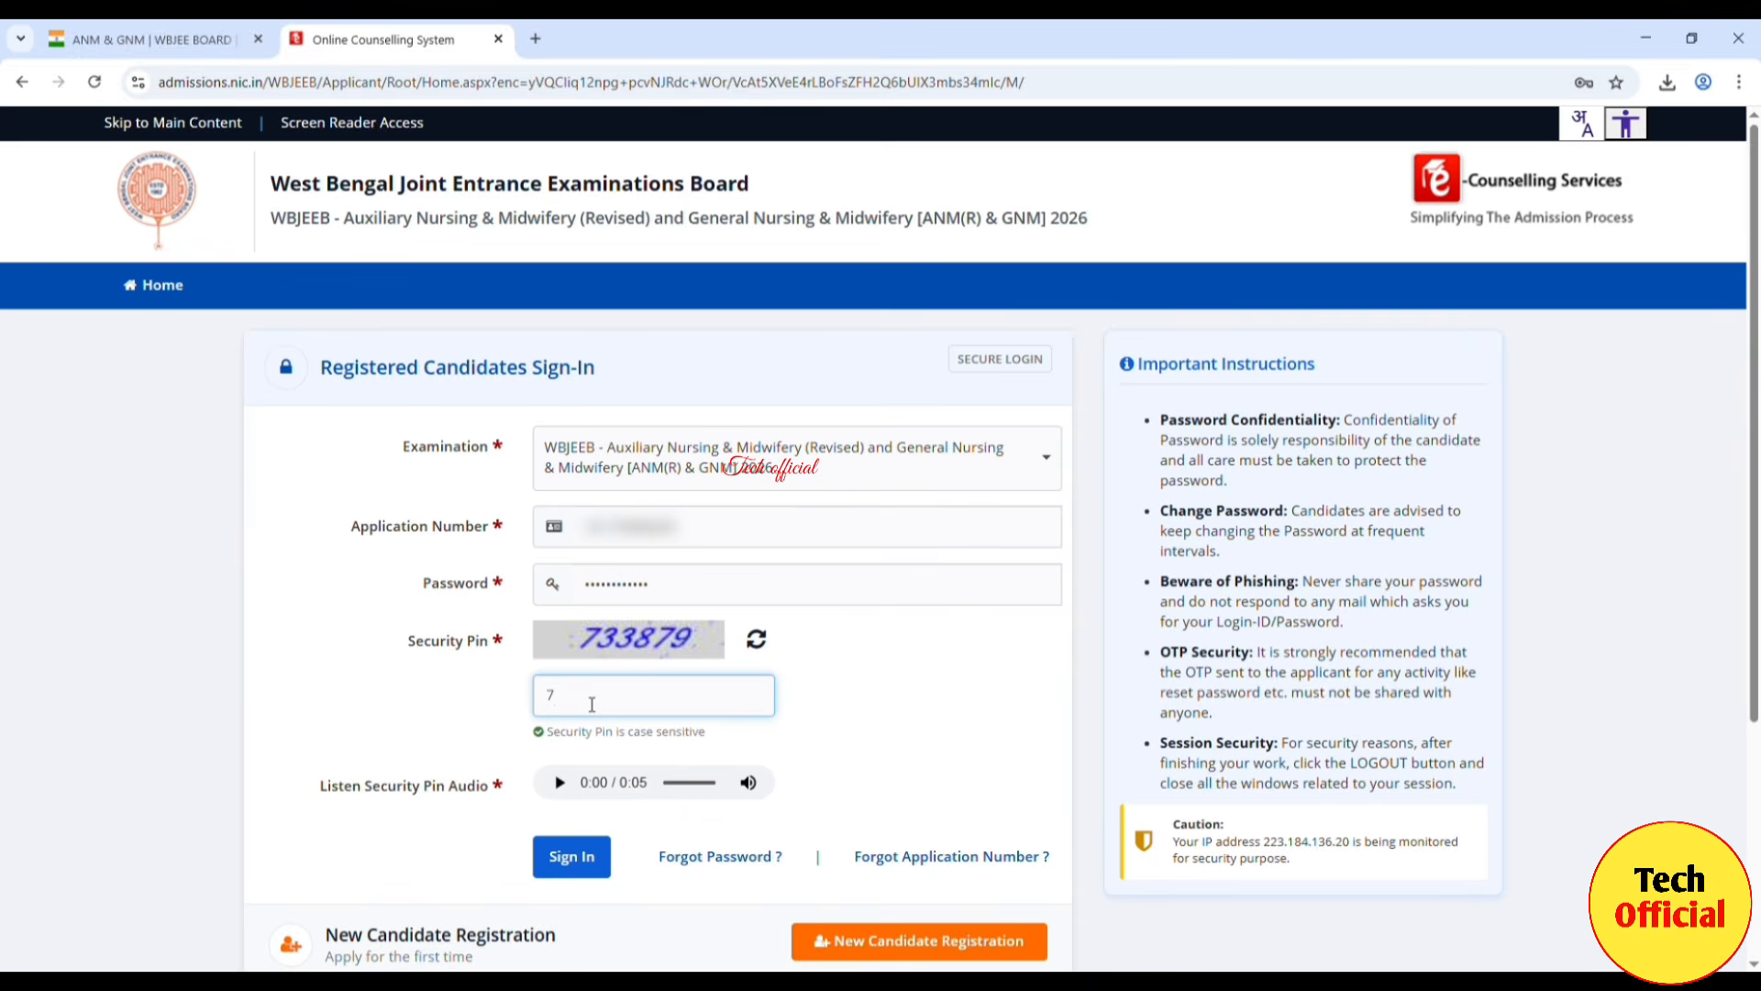
type("33879")
left_click(858, 722)
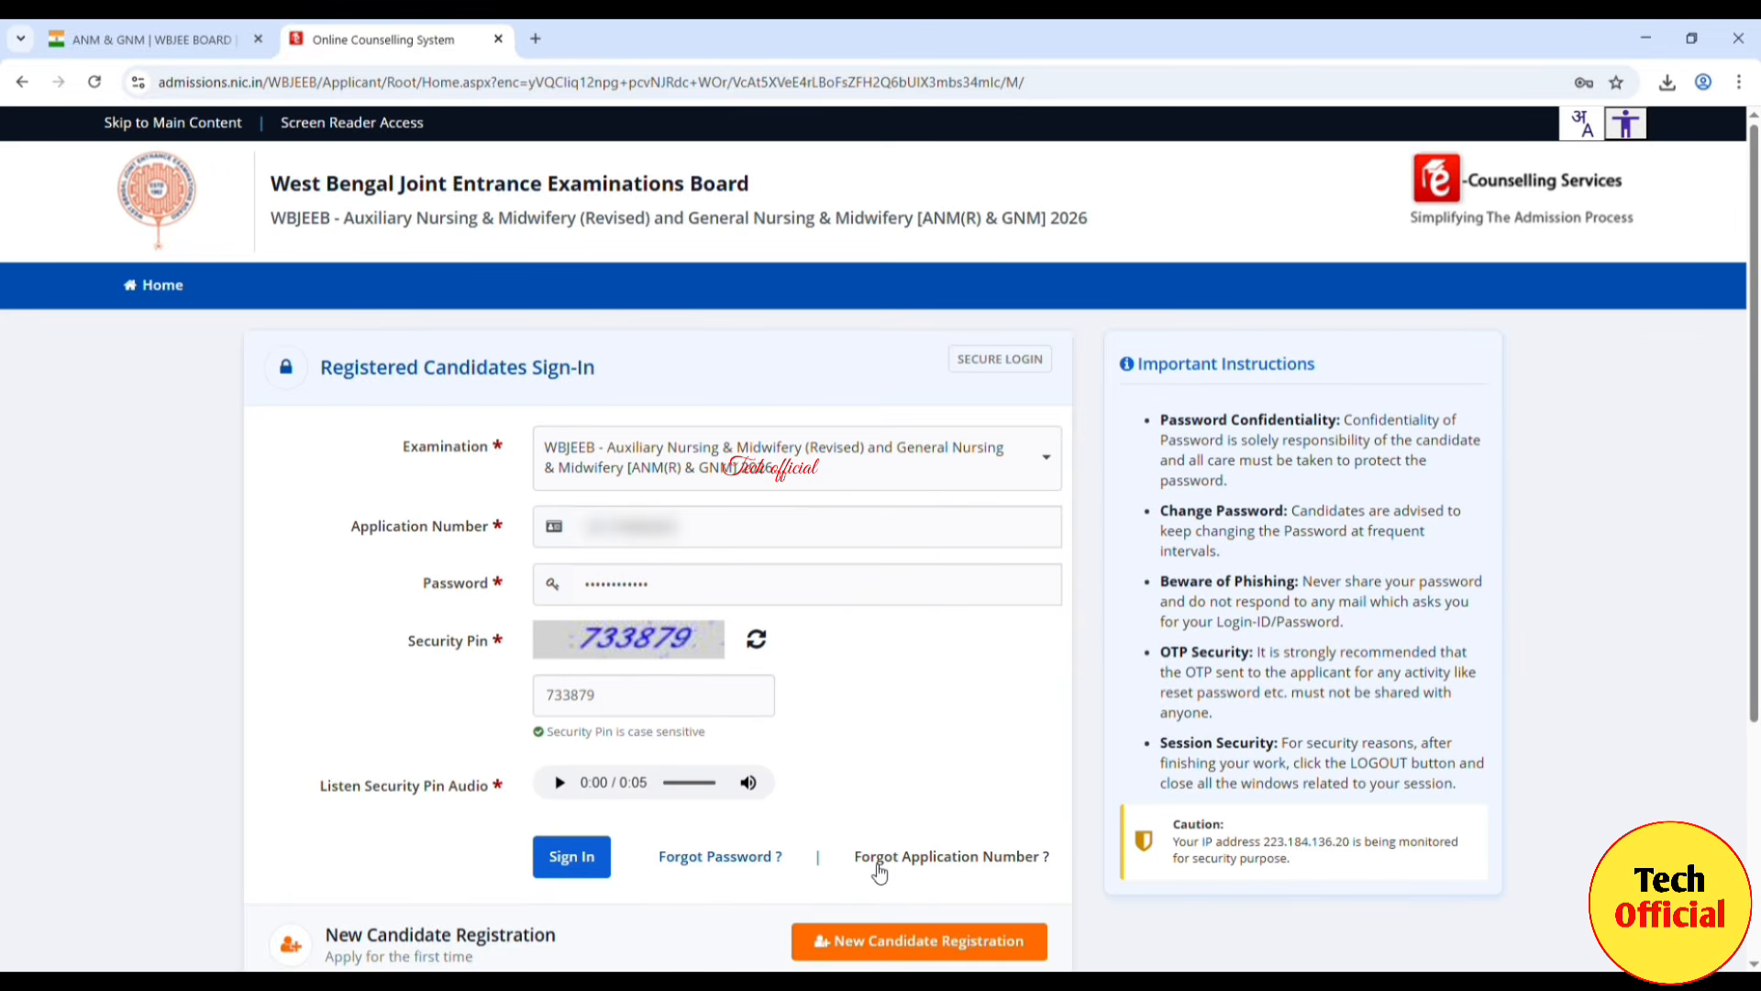
left_click(572, 857)
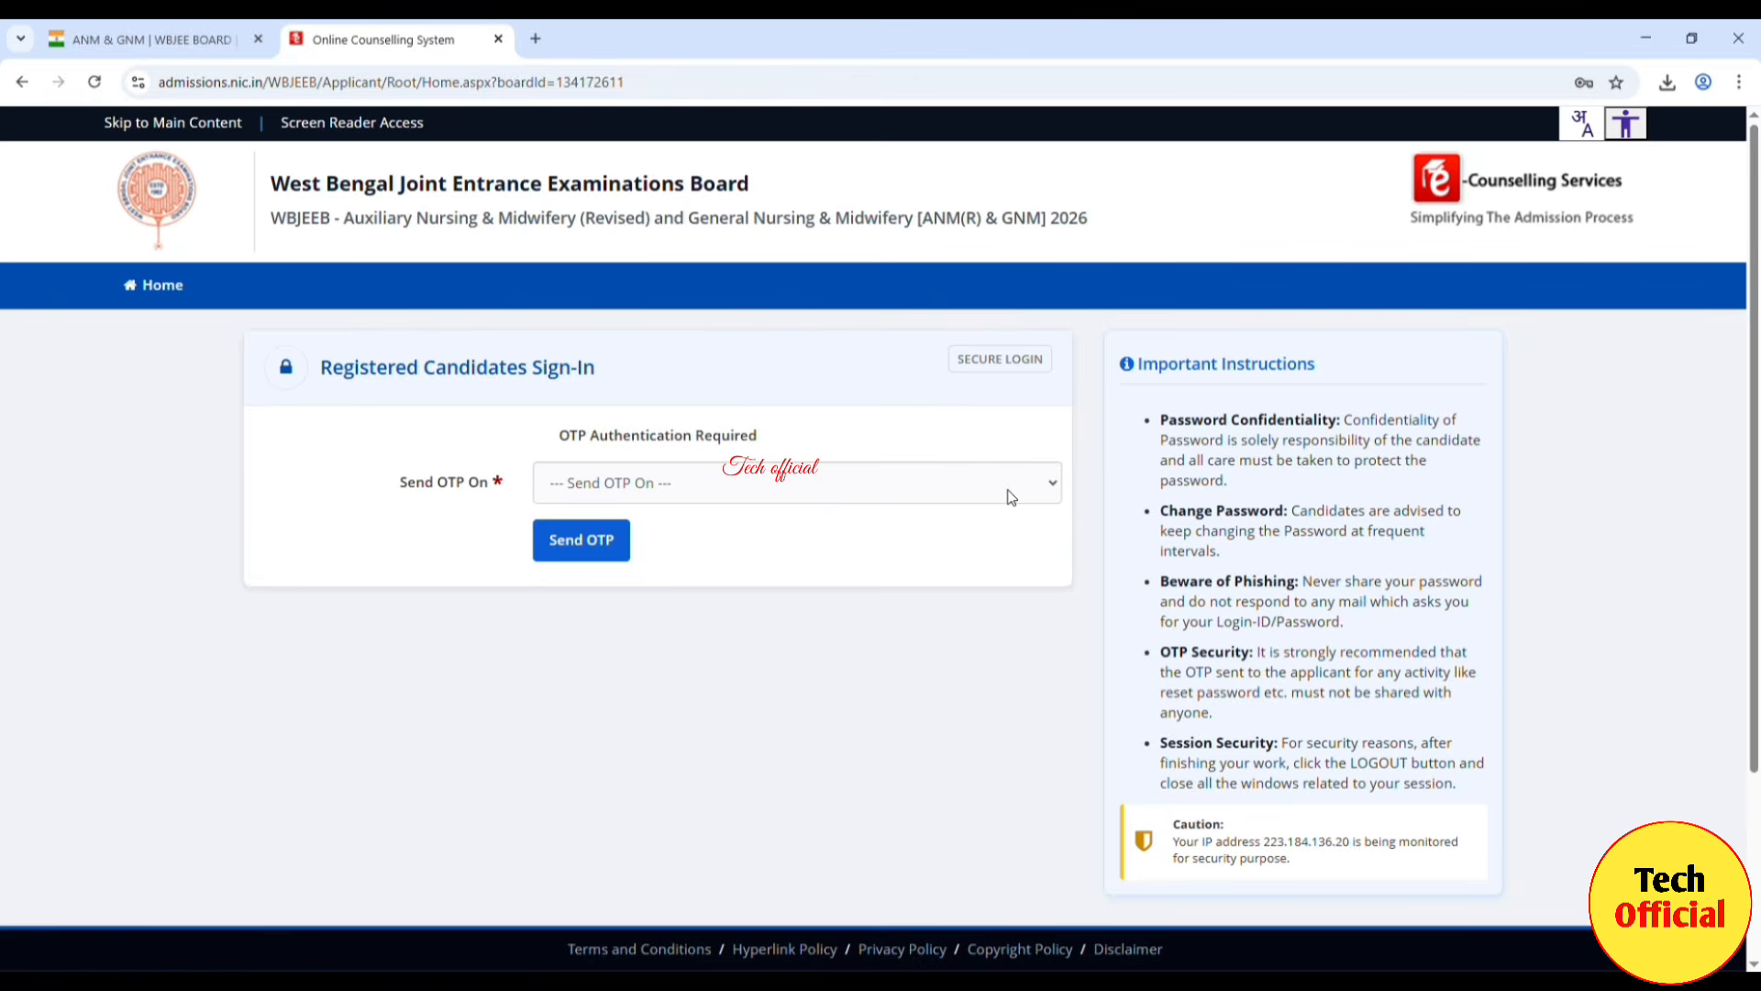
Step: Have the login OTP sent to the Registered Mobile Number and enter the received code
left_click(1053, 488)
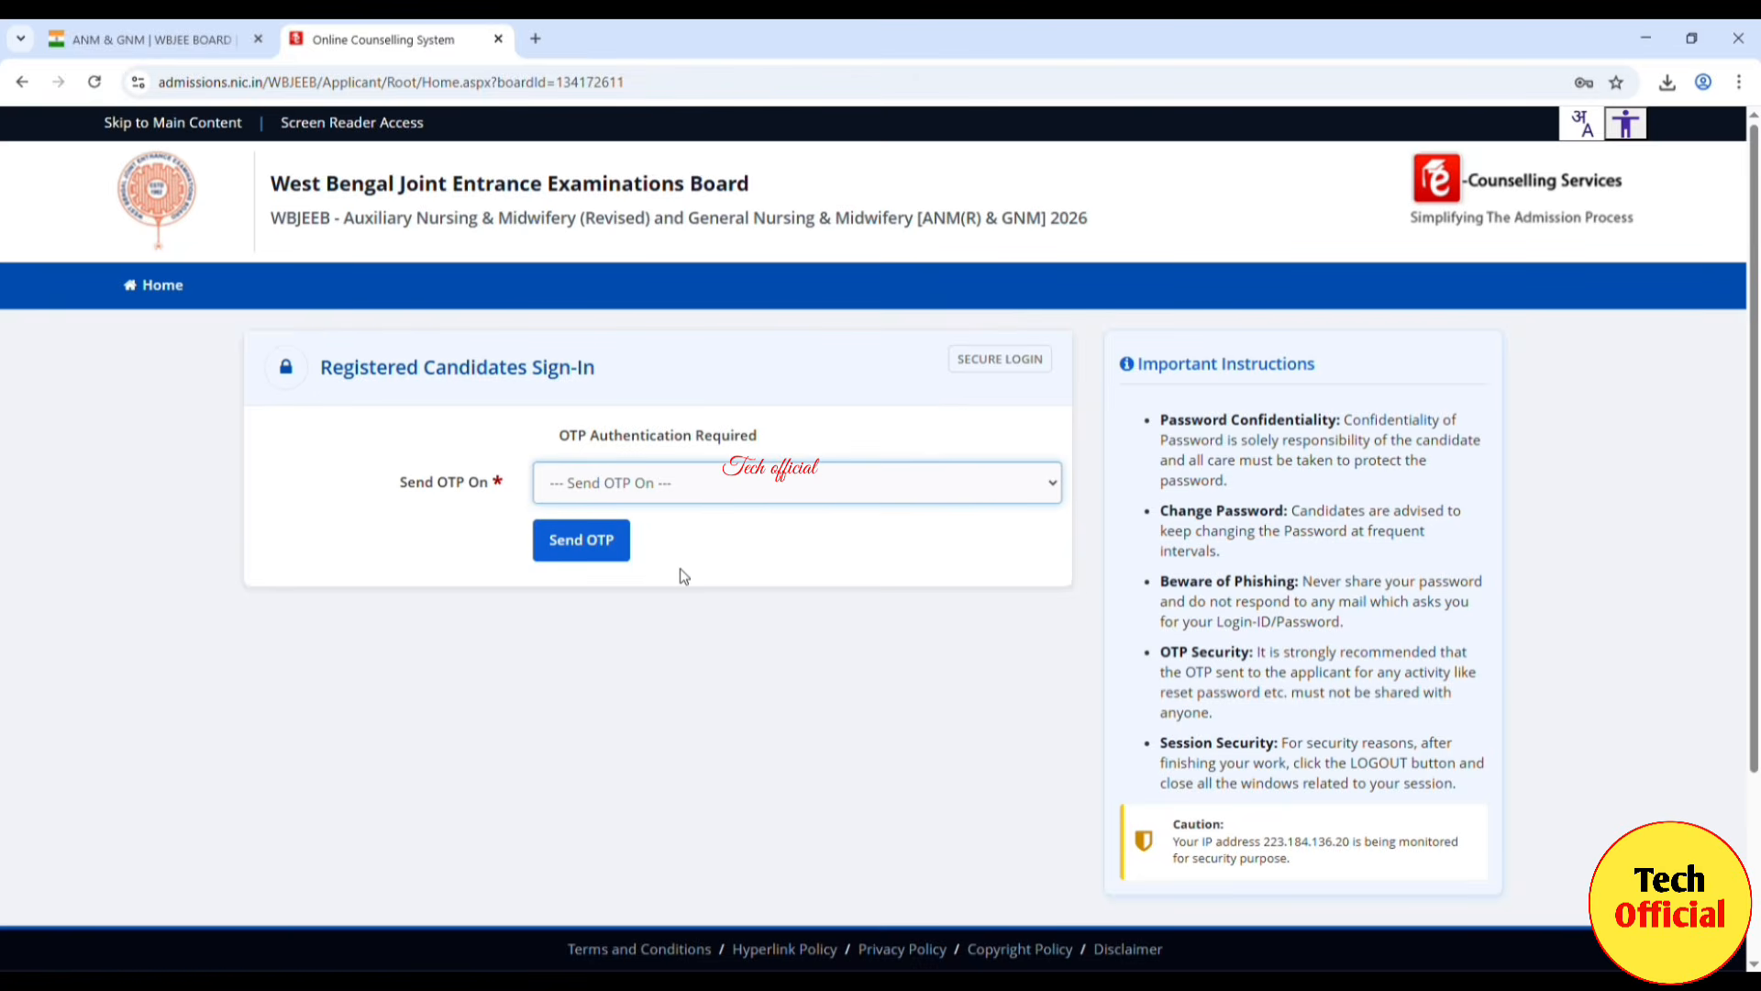
key("Down")
left_click(936, 649)
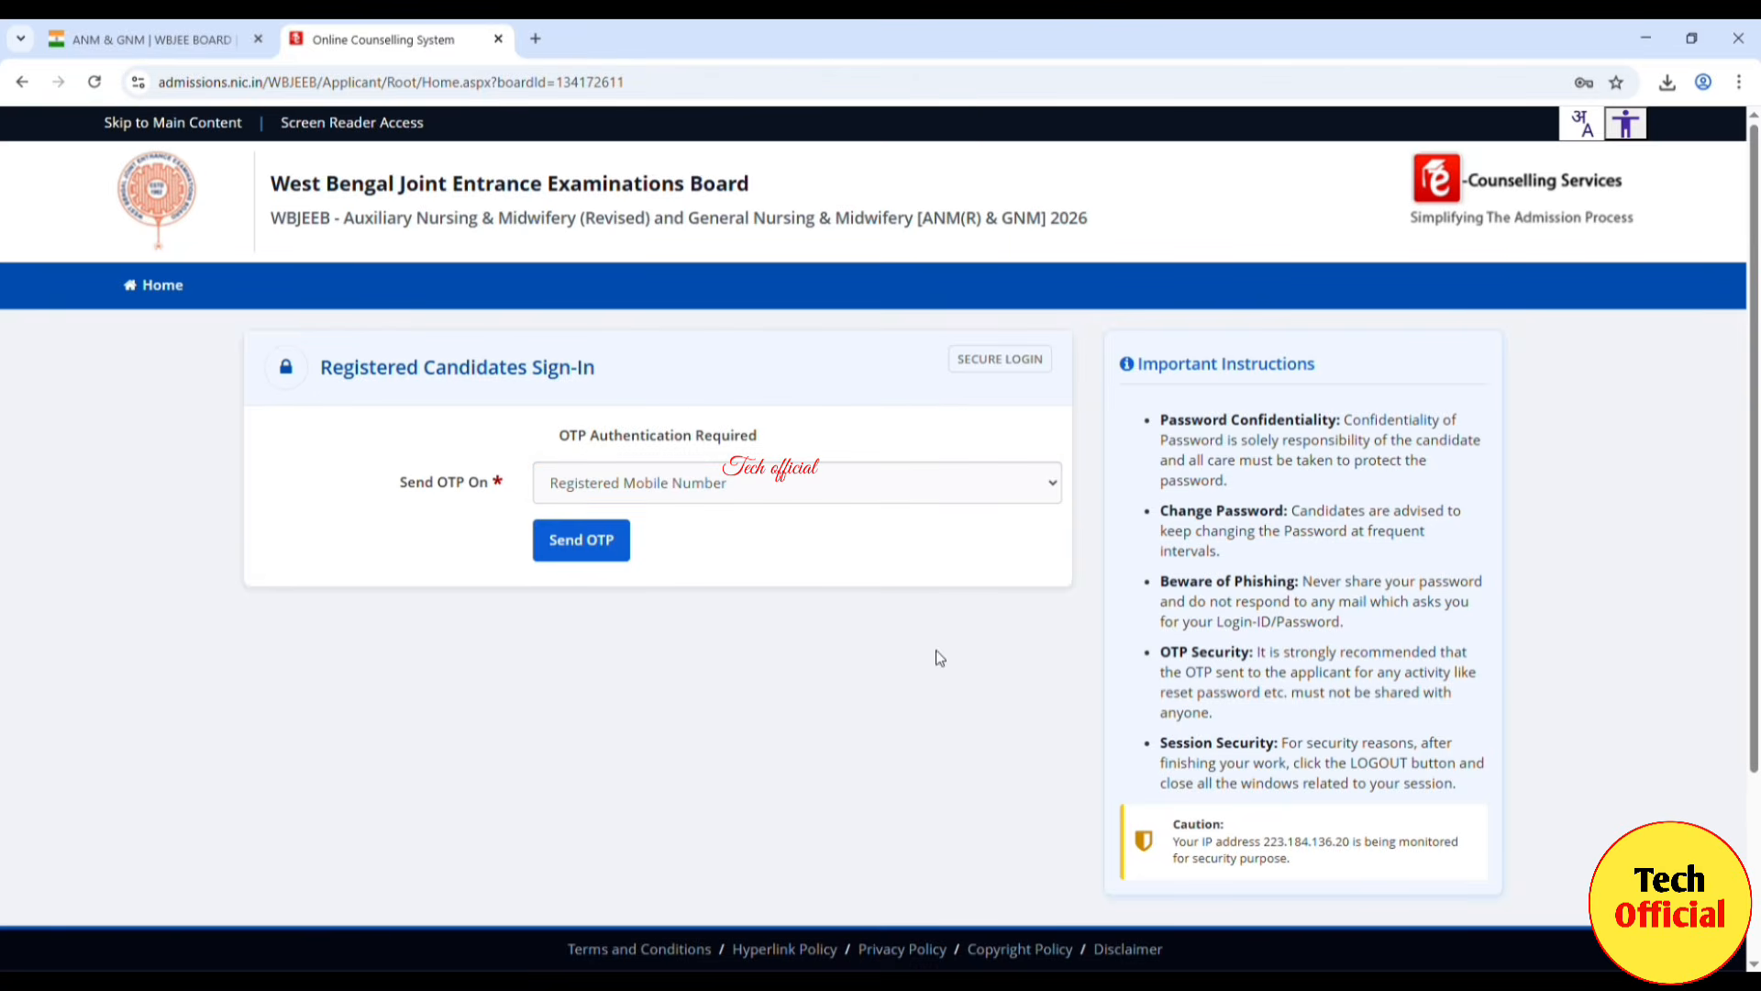
left_click(612, 548)
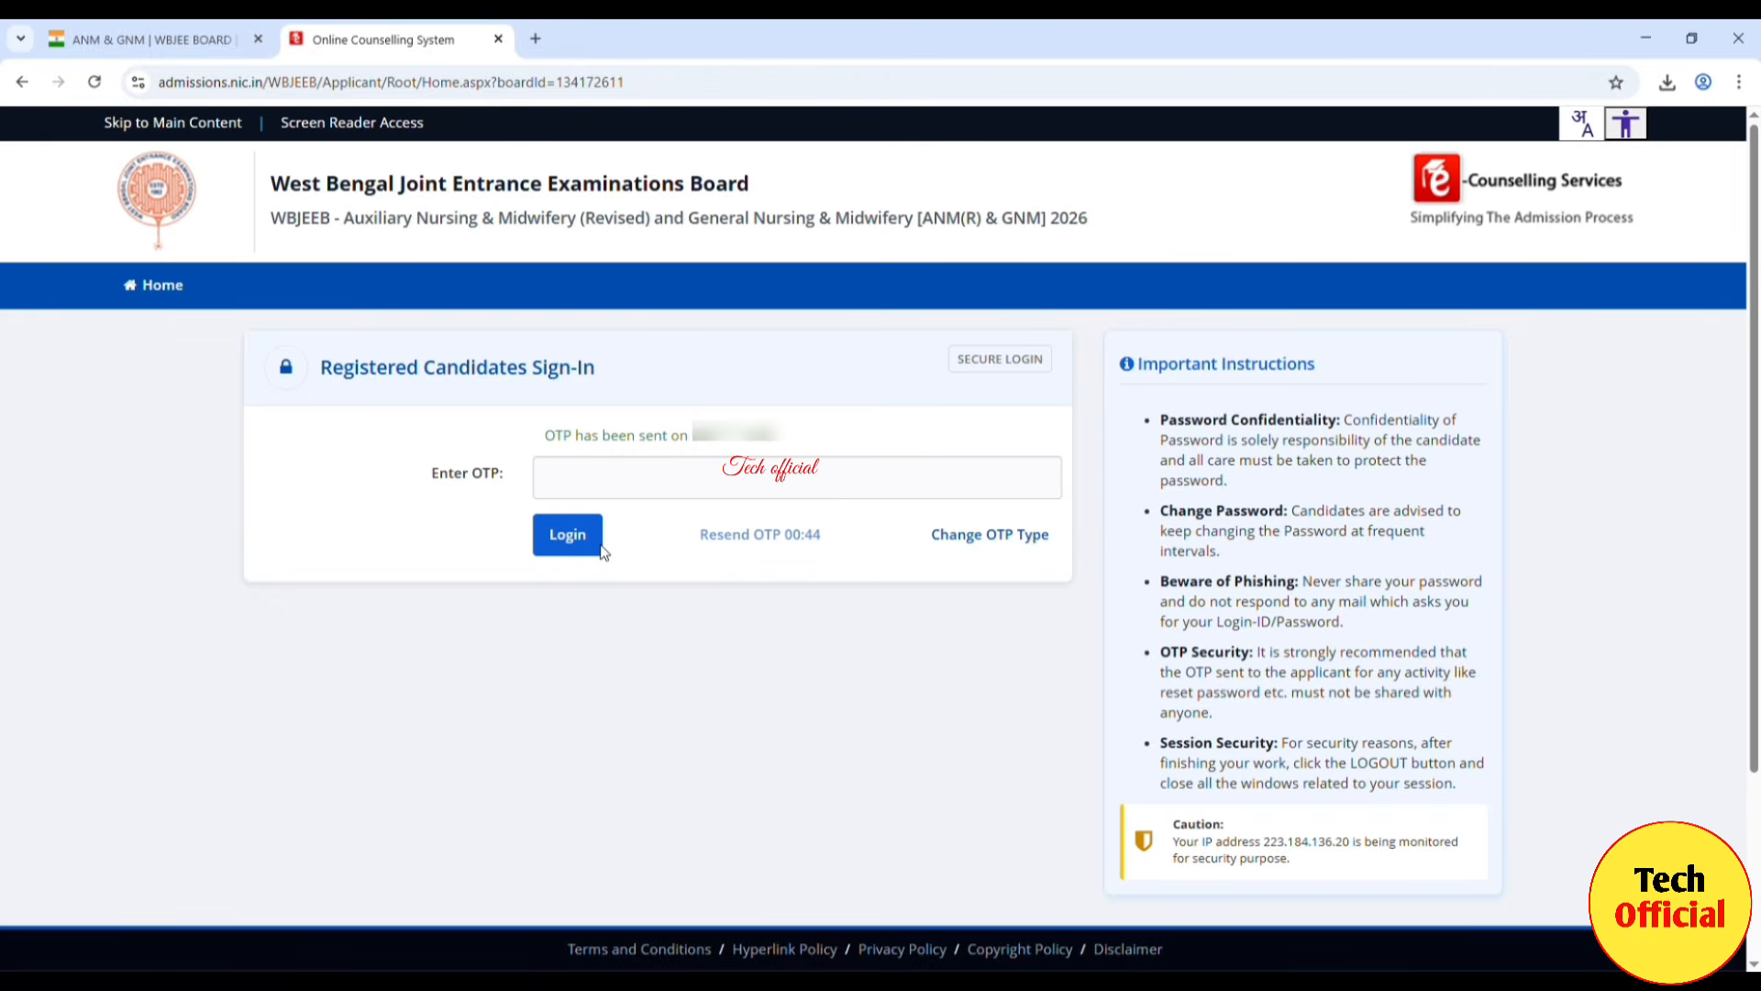
left_click(629, 487)
type("•")
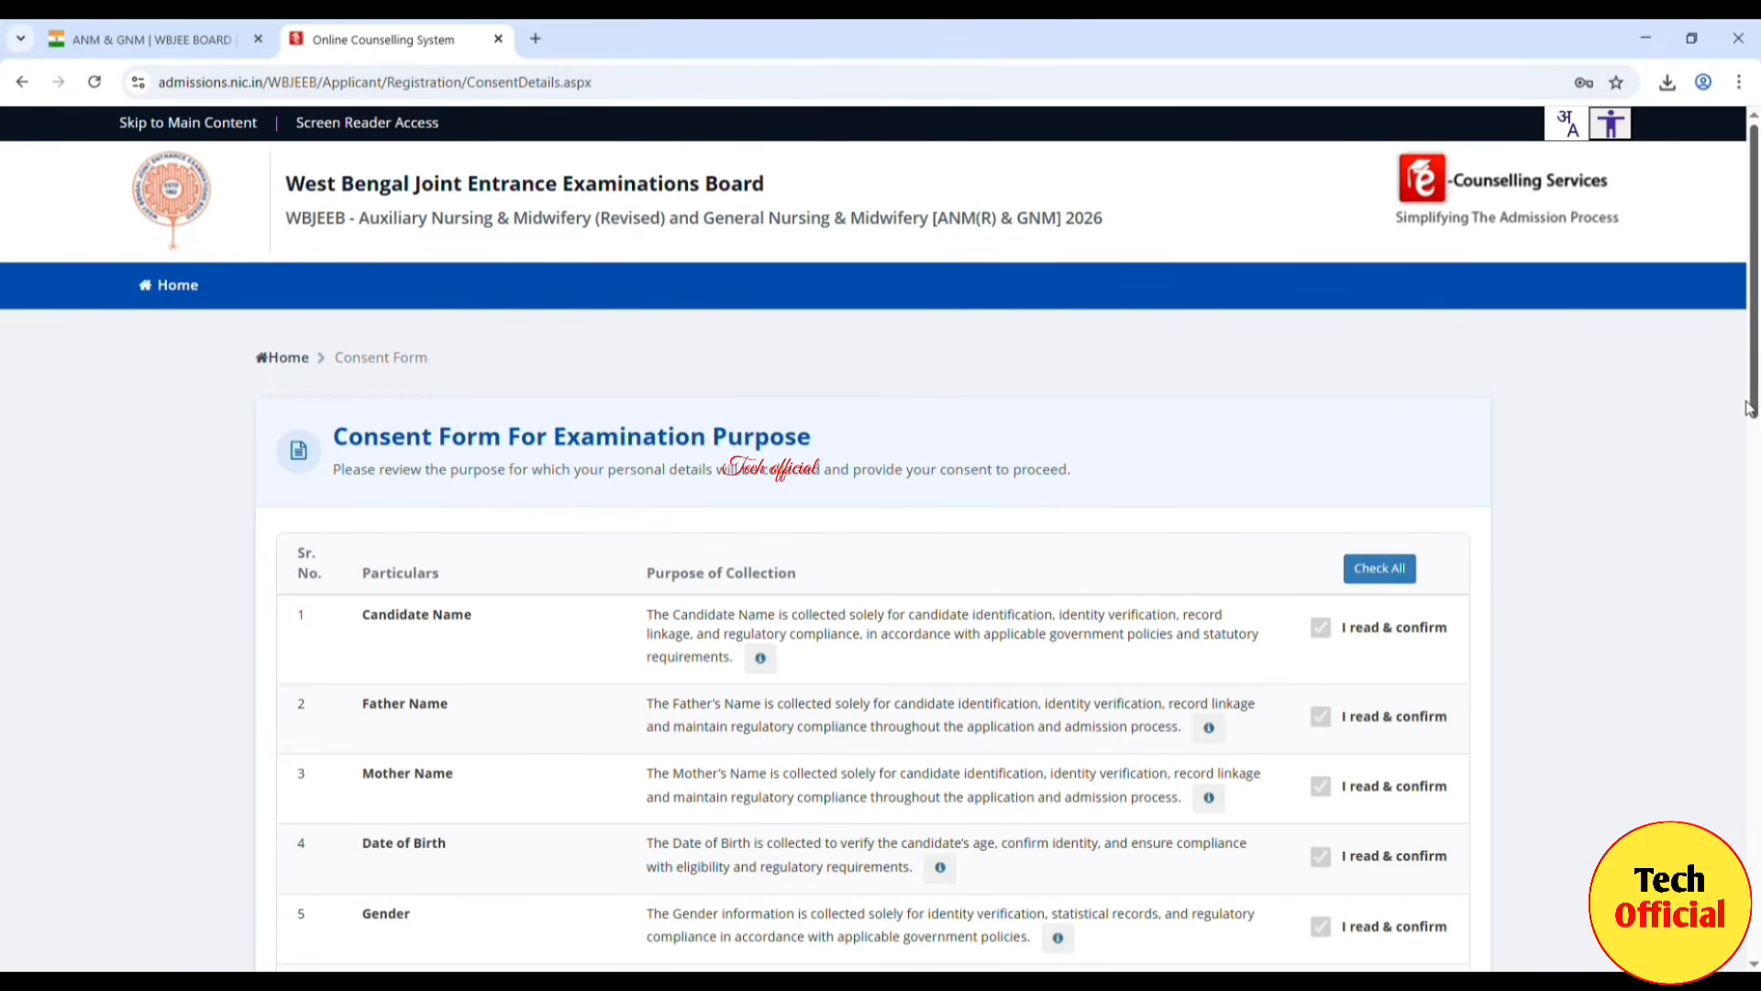
Step: Confirm all nineteen consent items on the Consent Form with Check All
scroll(1755, 391, "down", 1)
left_click_drag(1755, 392, 1755, 867)
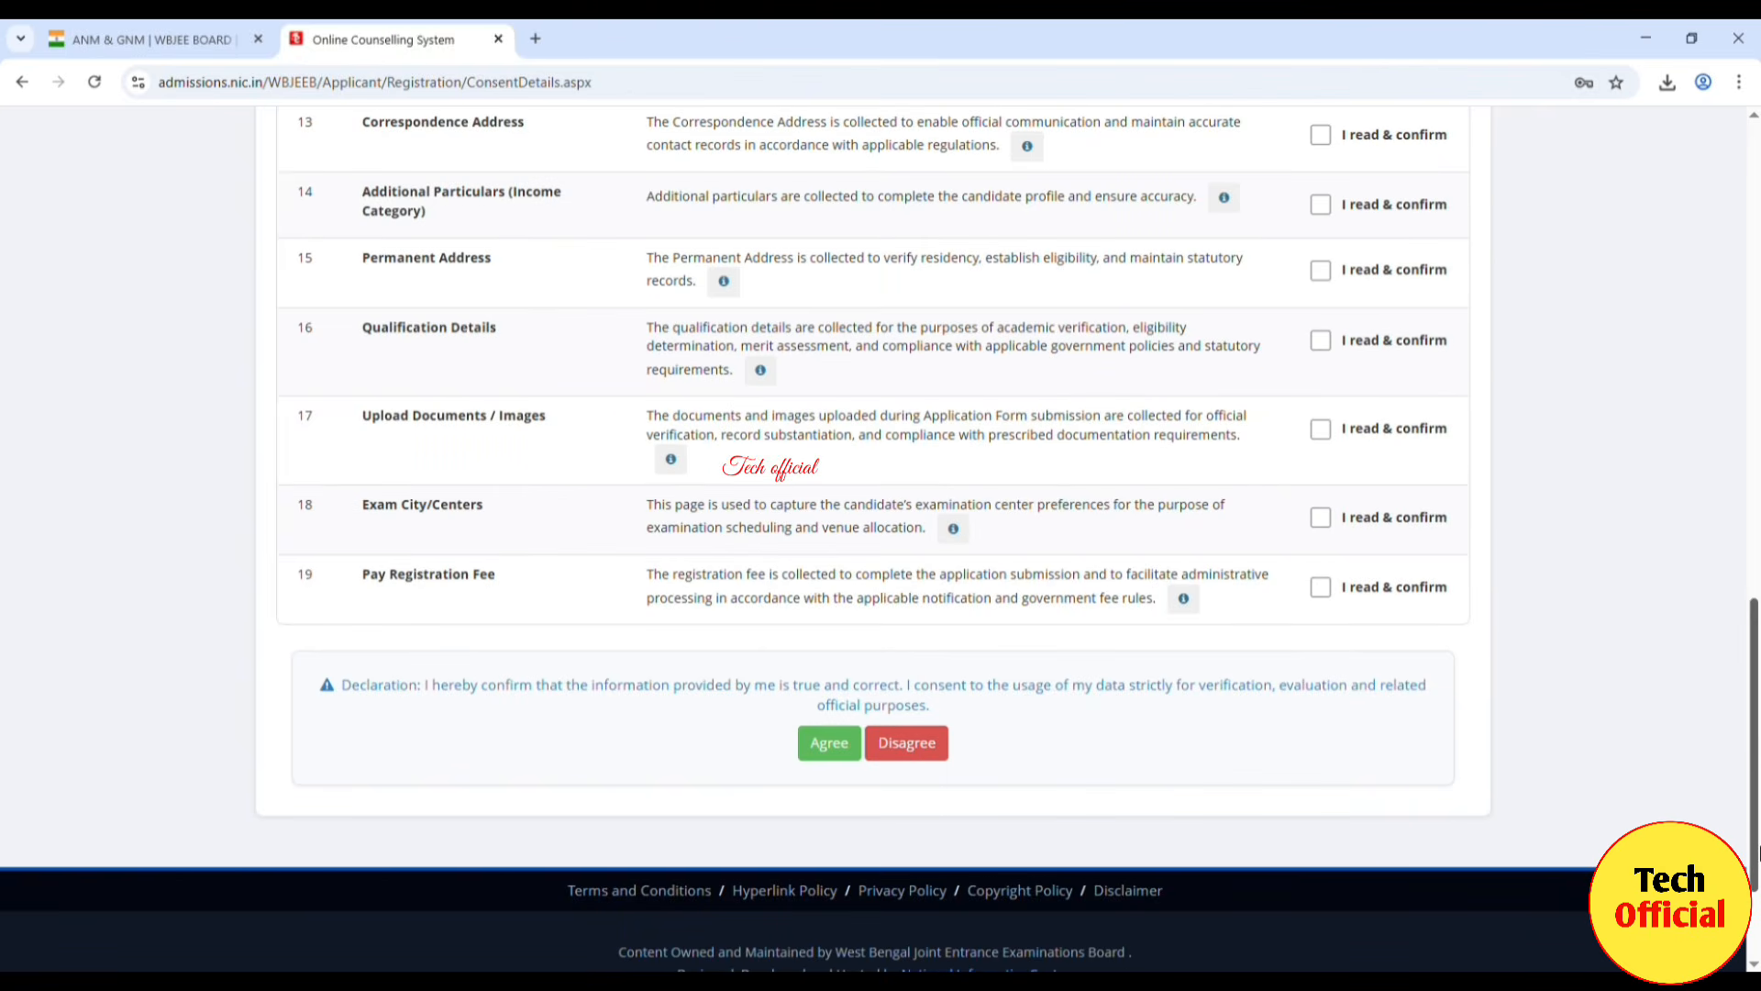
scroll(1452, 596, "up", 4)
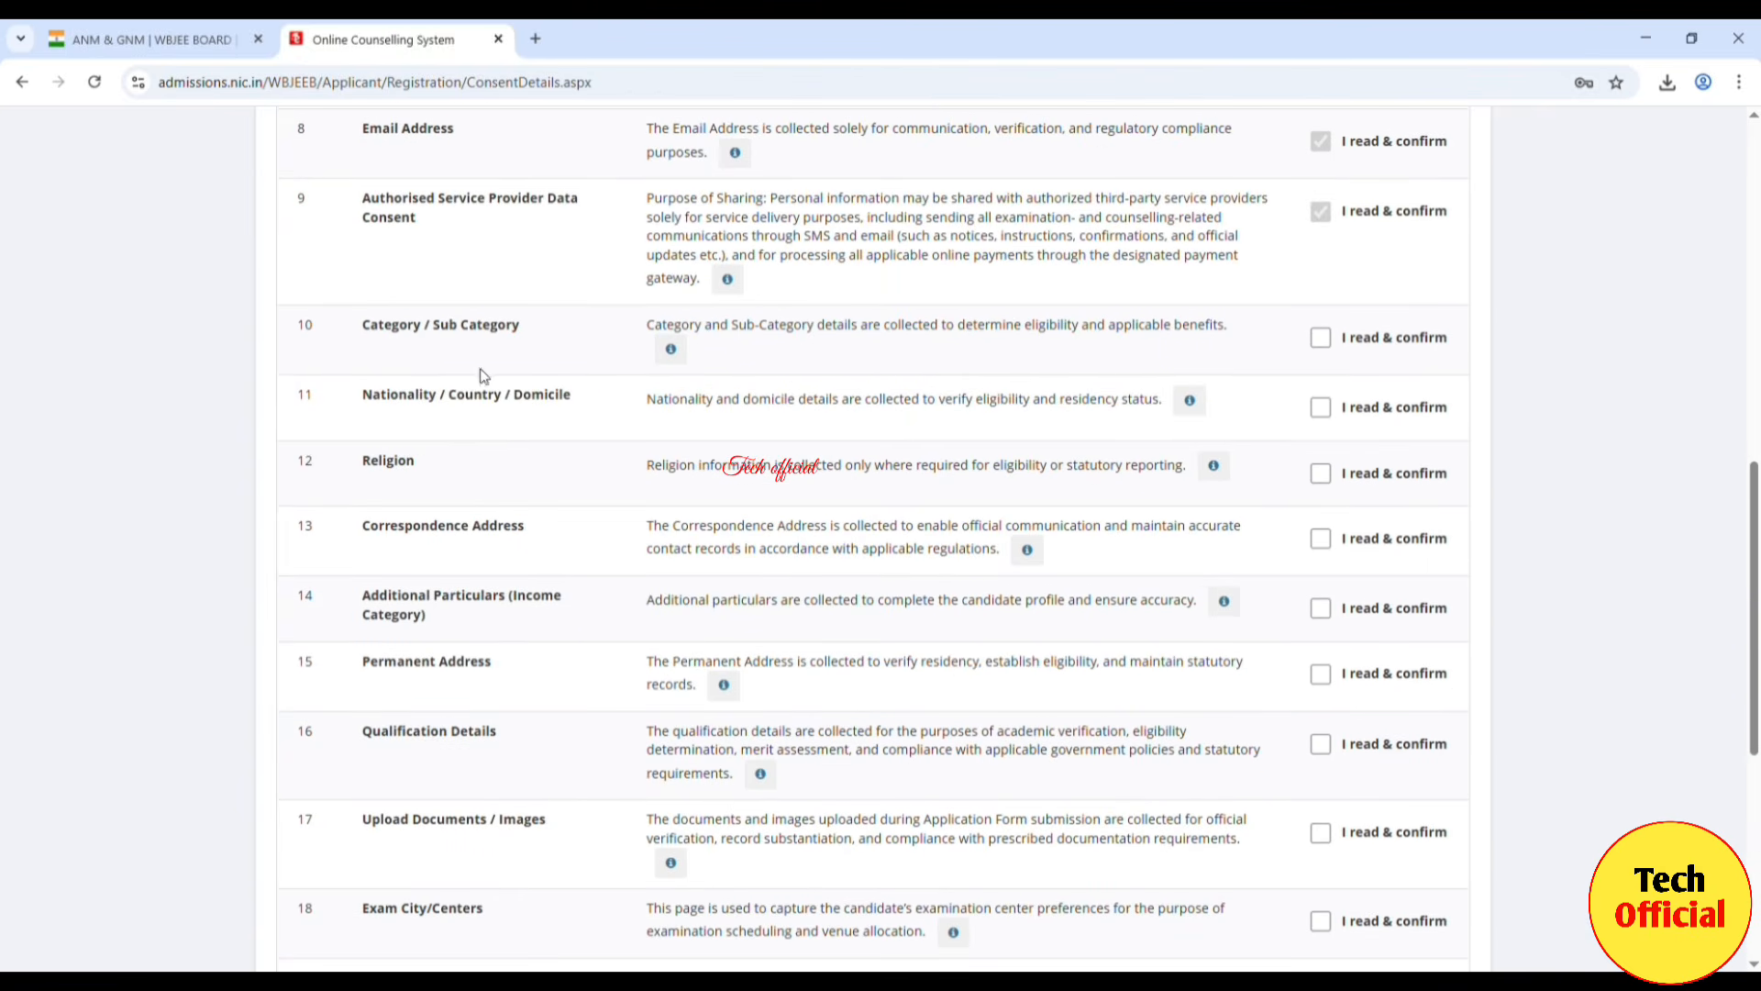
left_click(1321, 338)
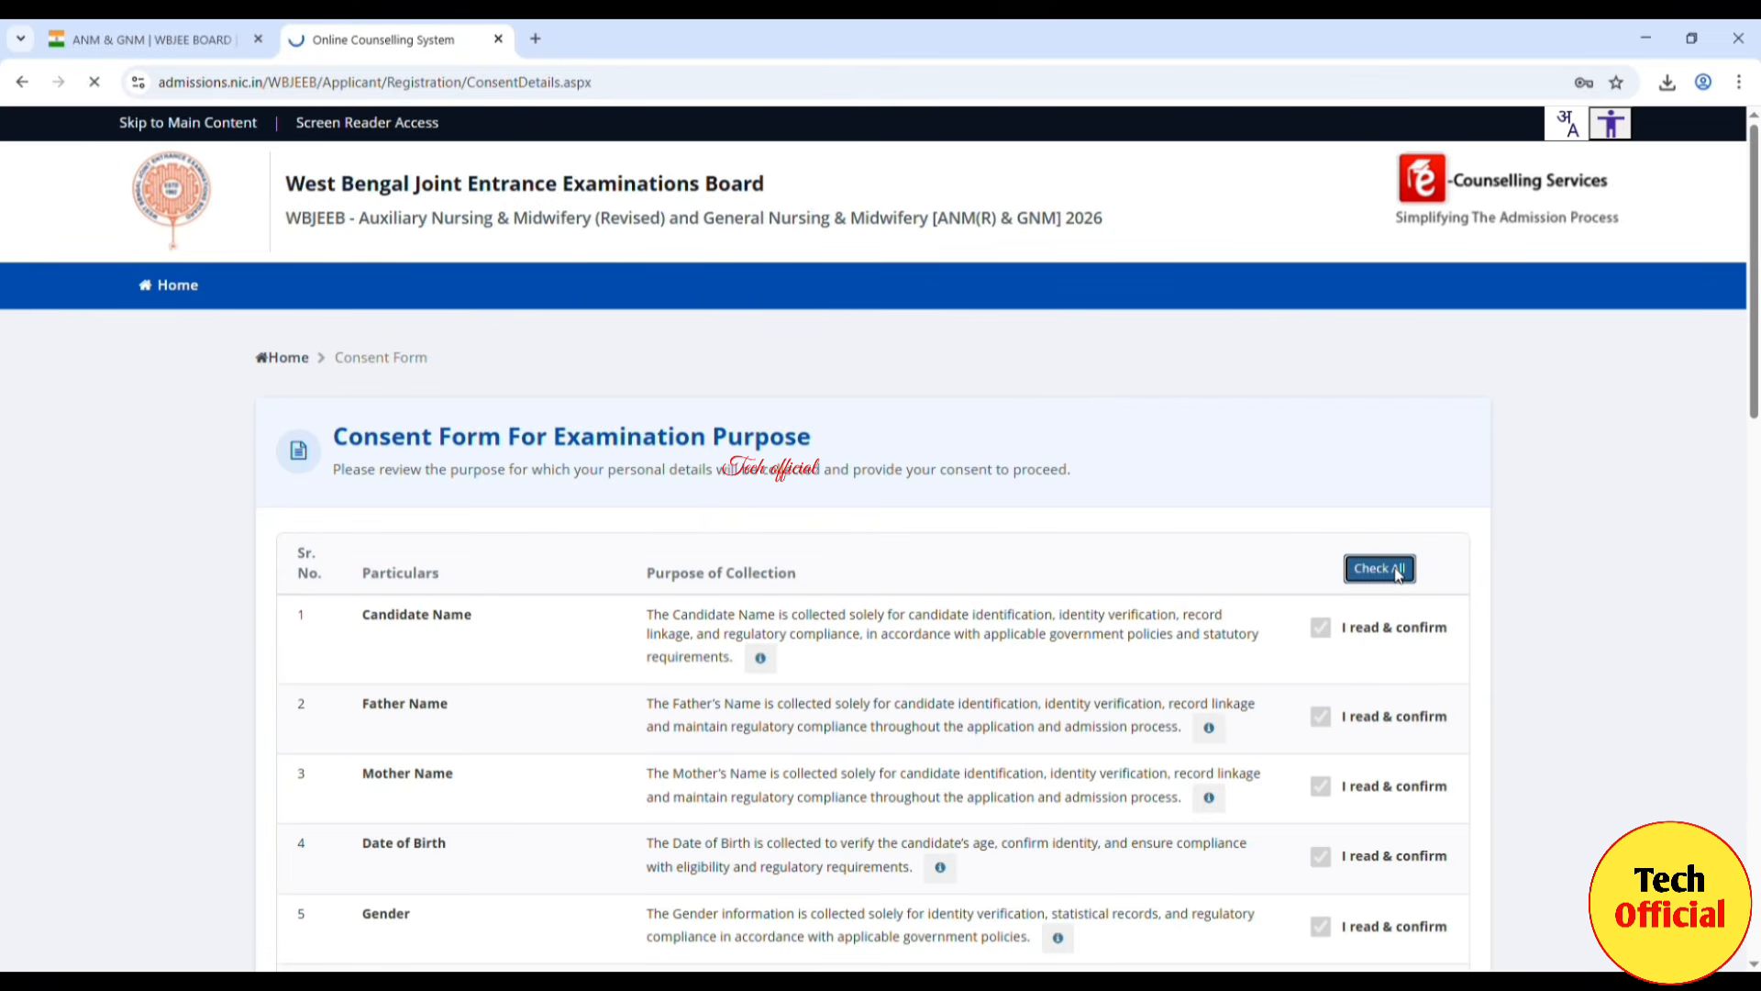
left_click(1399, 571)
Step: Agree to the consent declaration and confirm saving the form
scroll(1399, 575, "down", 14)
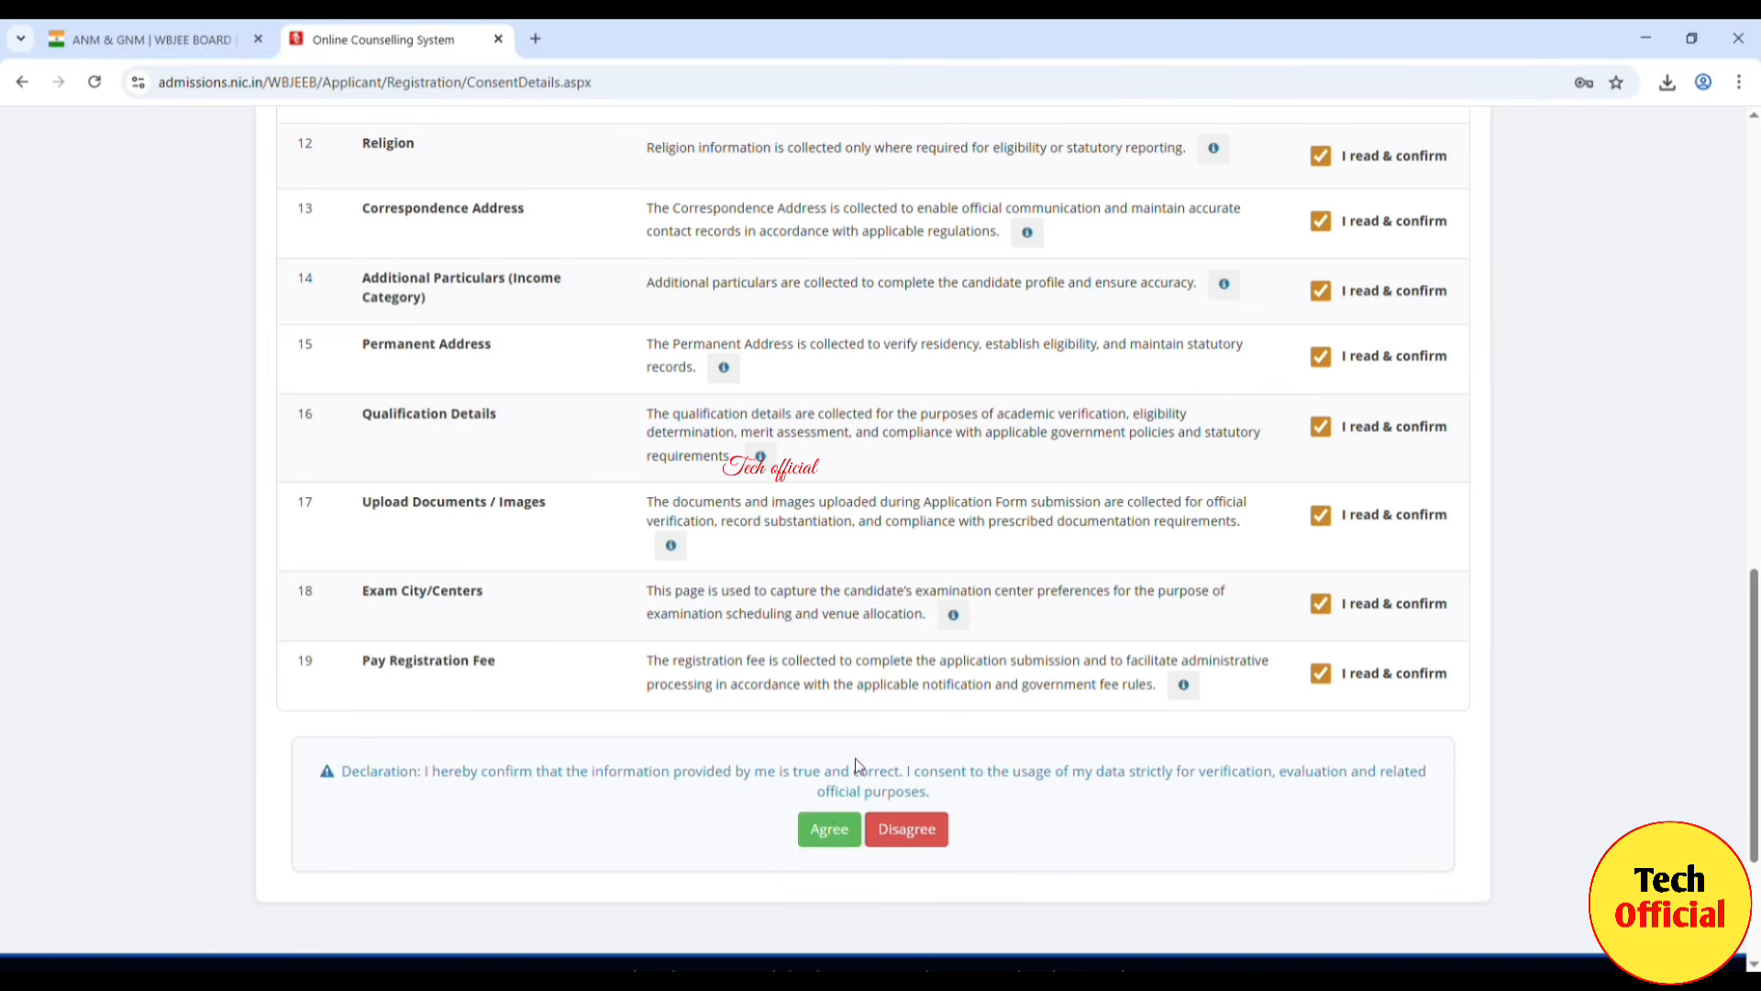
left_click(831, 834)
left_click(845, 585)
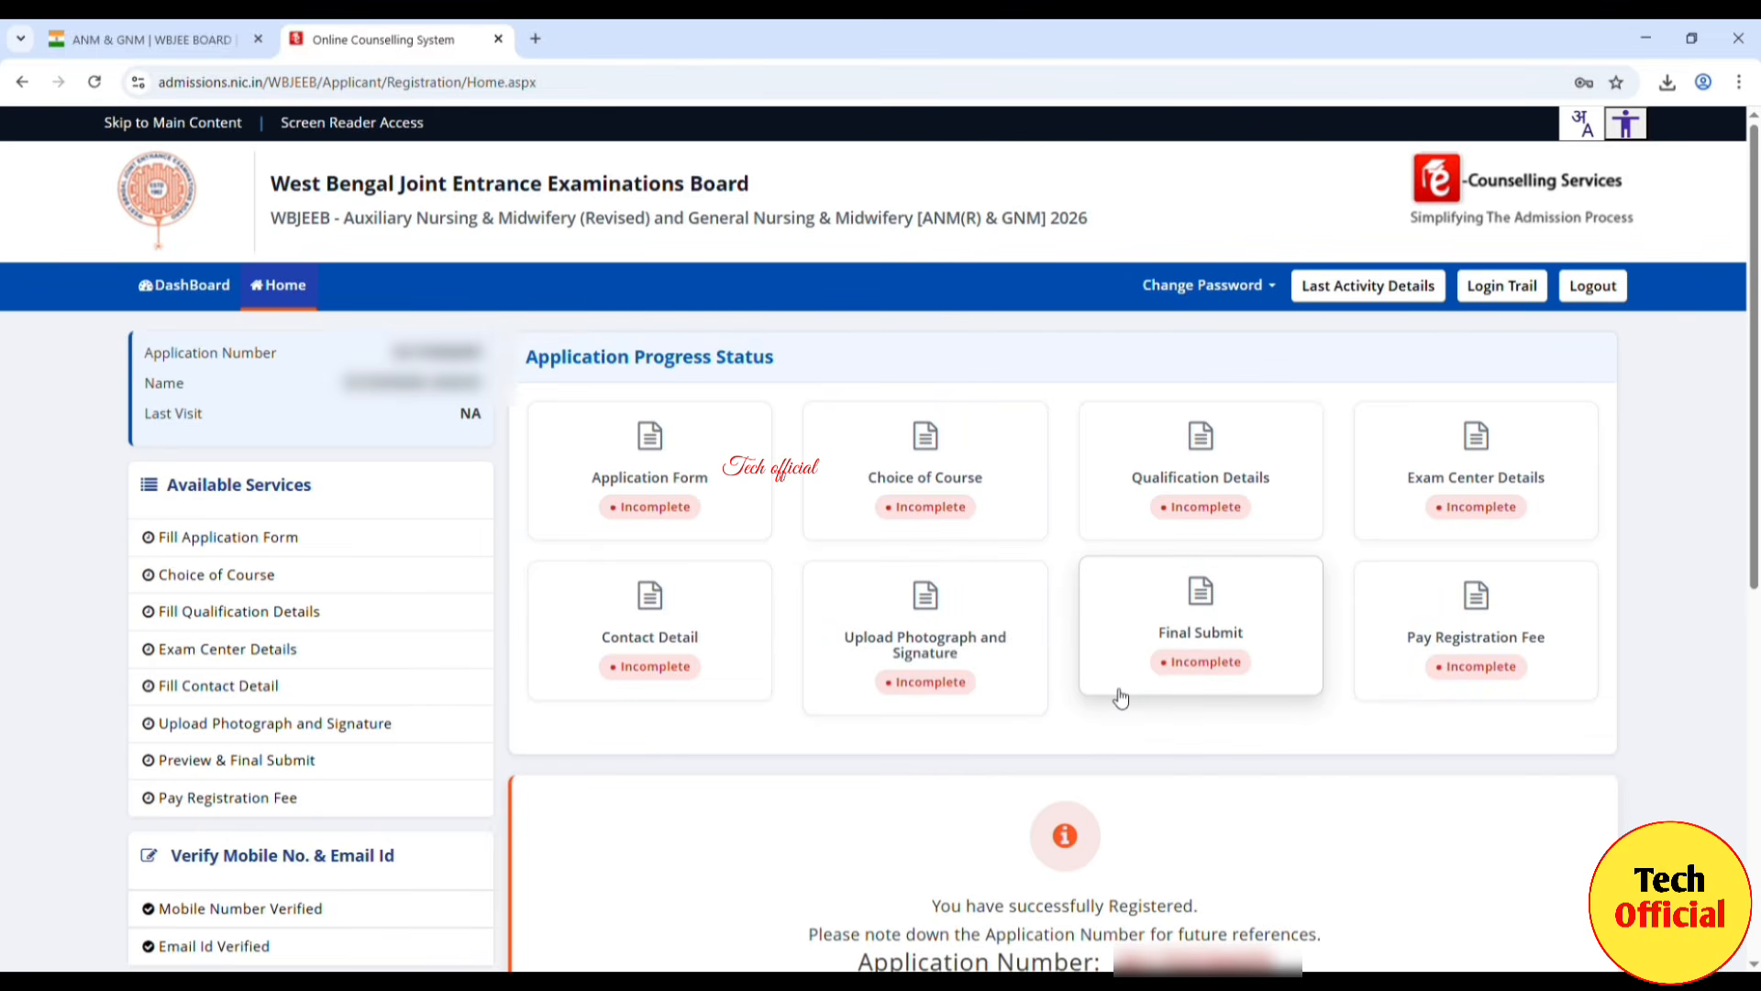
Step: Open the application form and set nationality to Indian and state of domicile to West Bengal
left_click(224, 541)
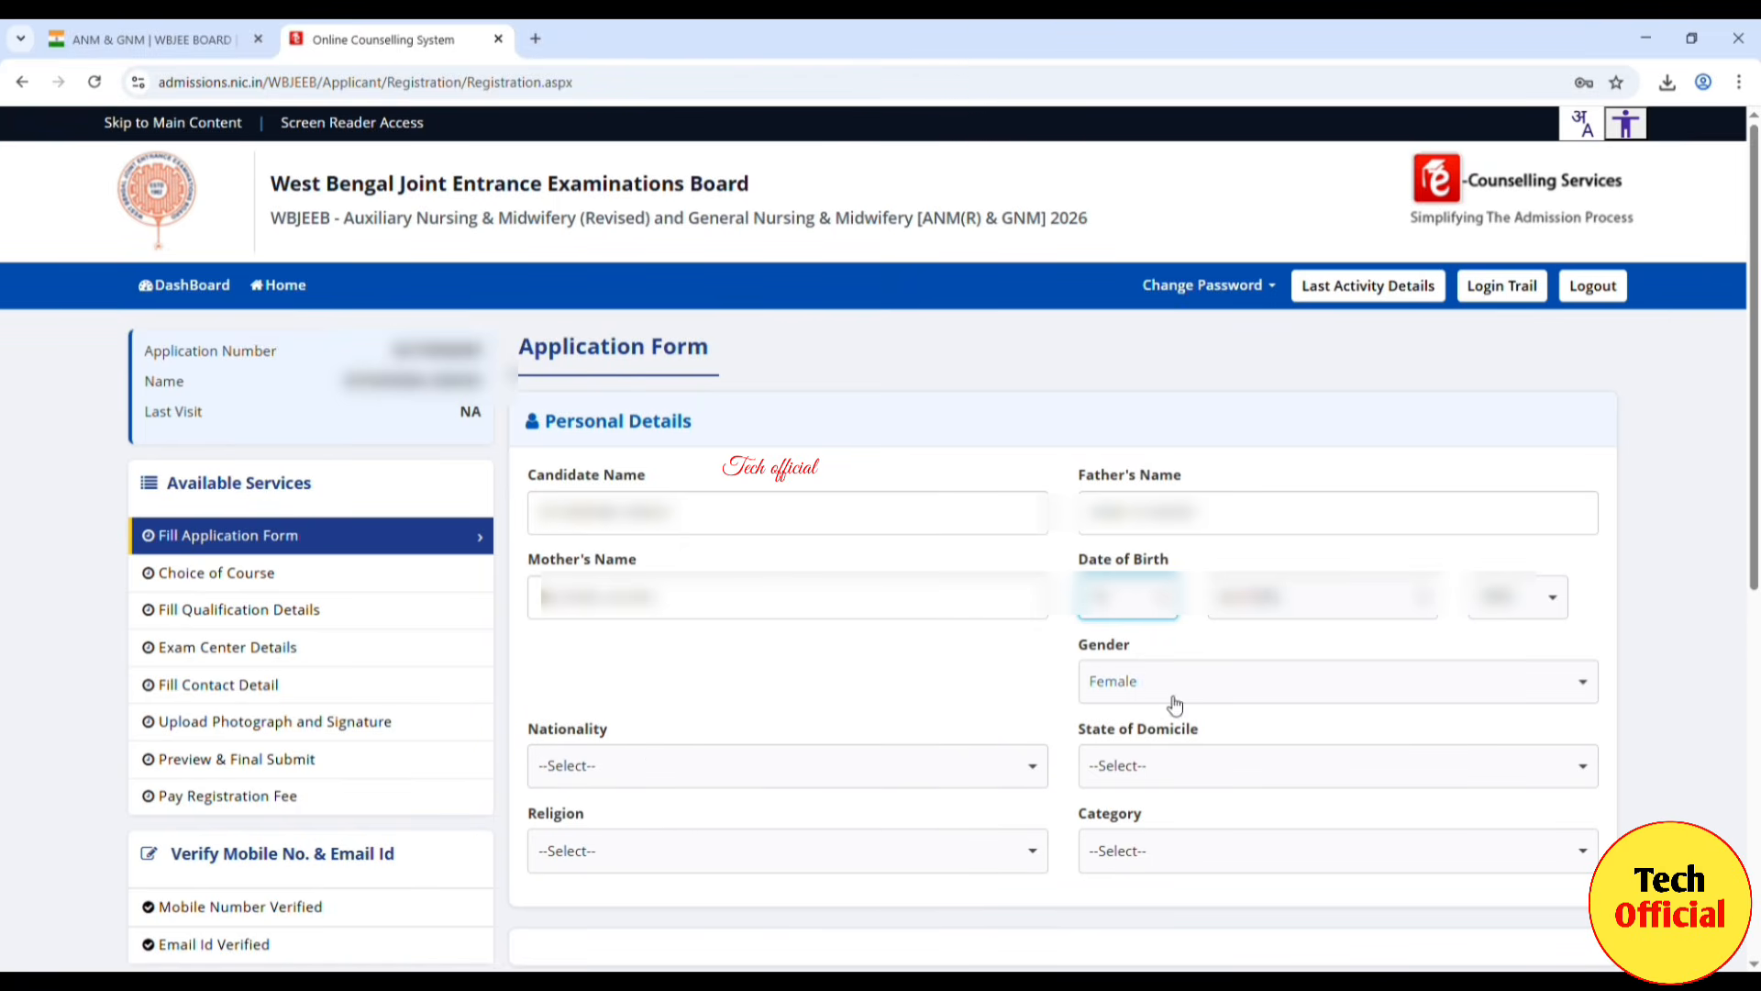
left_click(1032, 776)
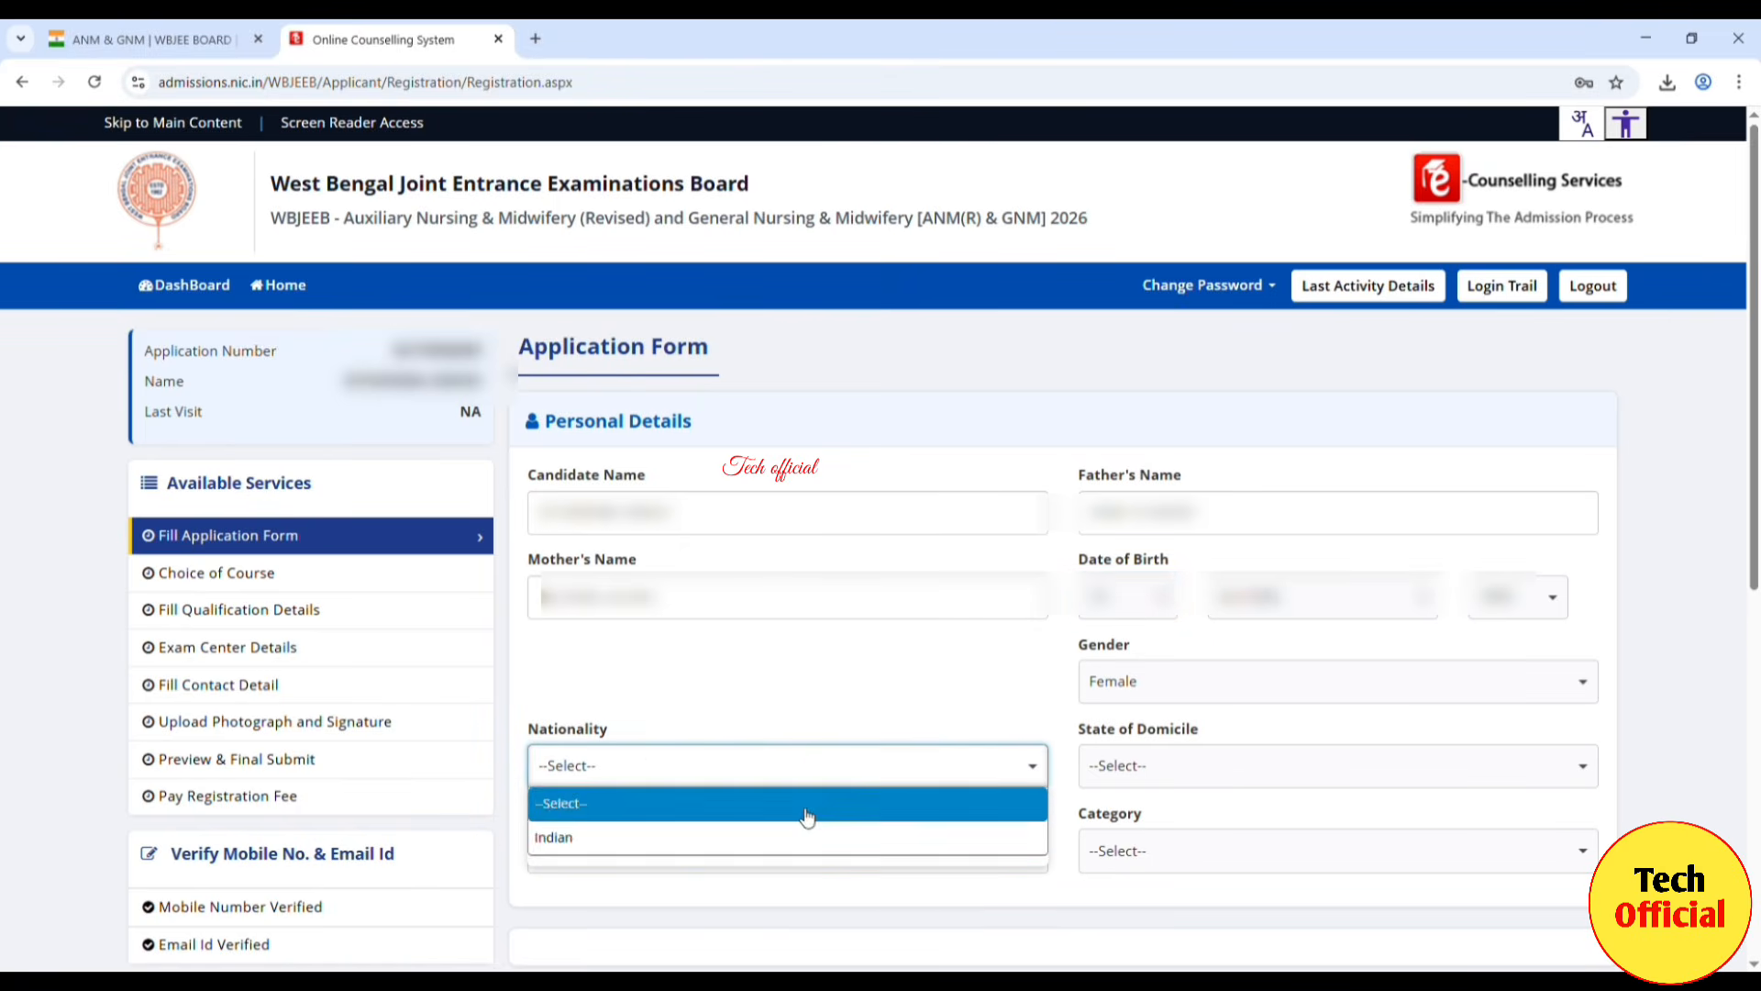
left_click(647, 838)
left_click(1183, 763)
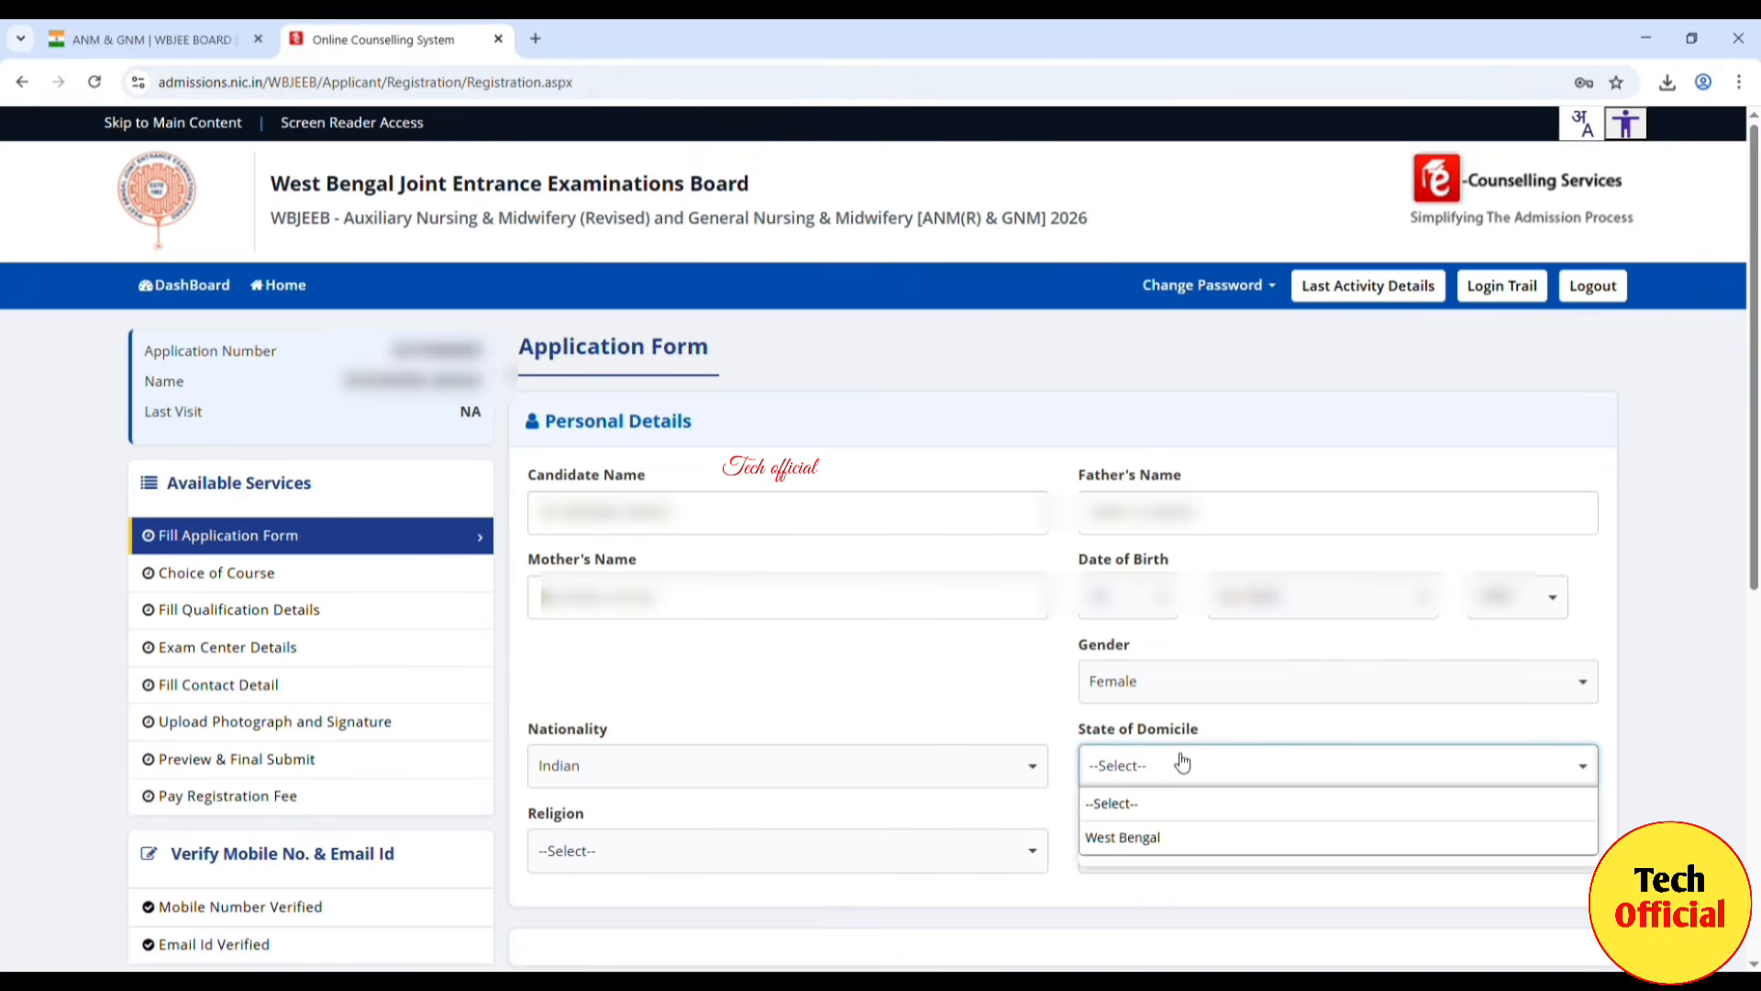
left_click(1145, 838)
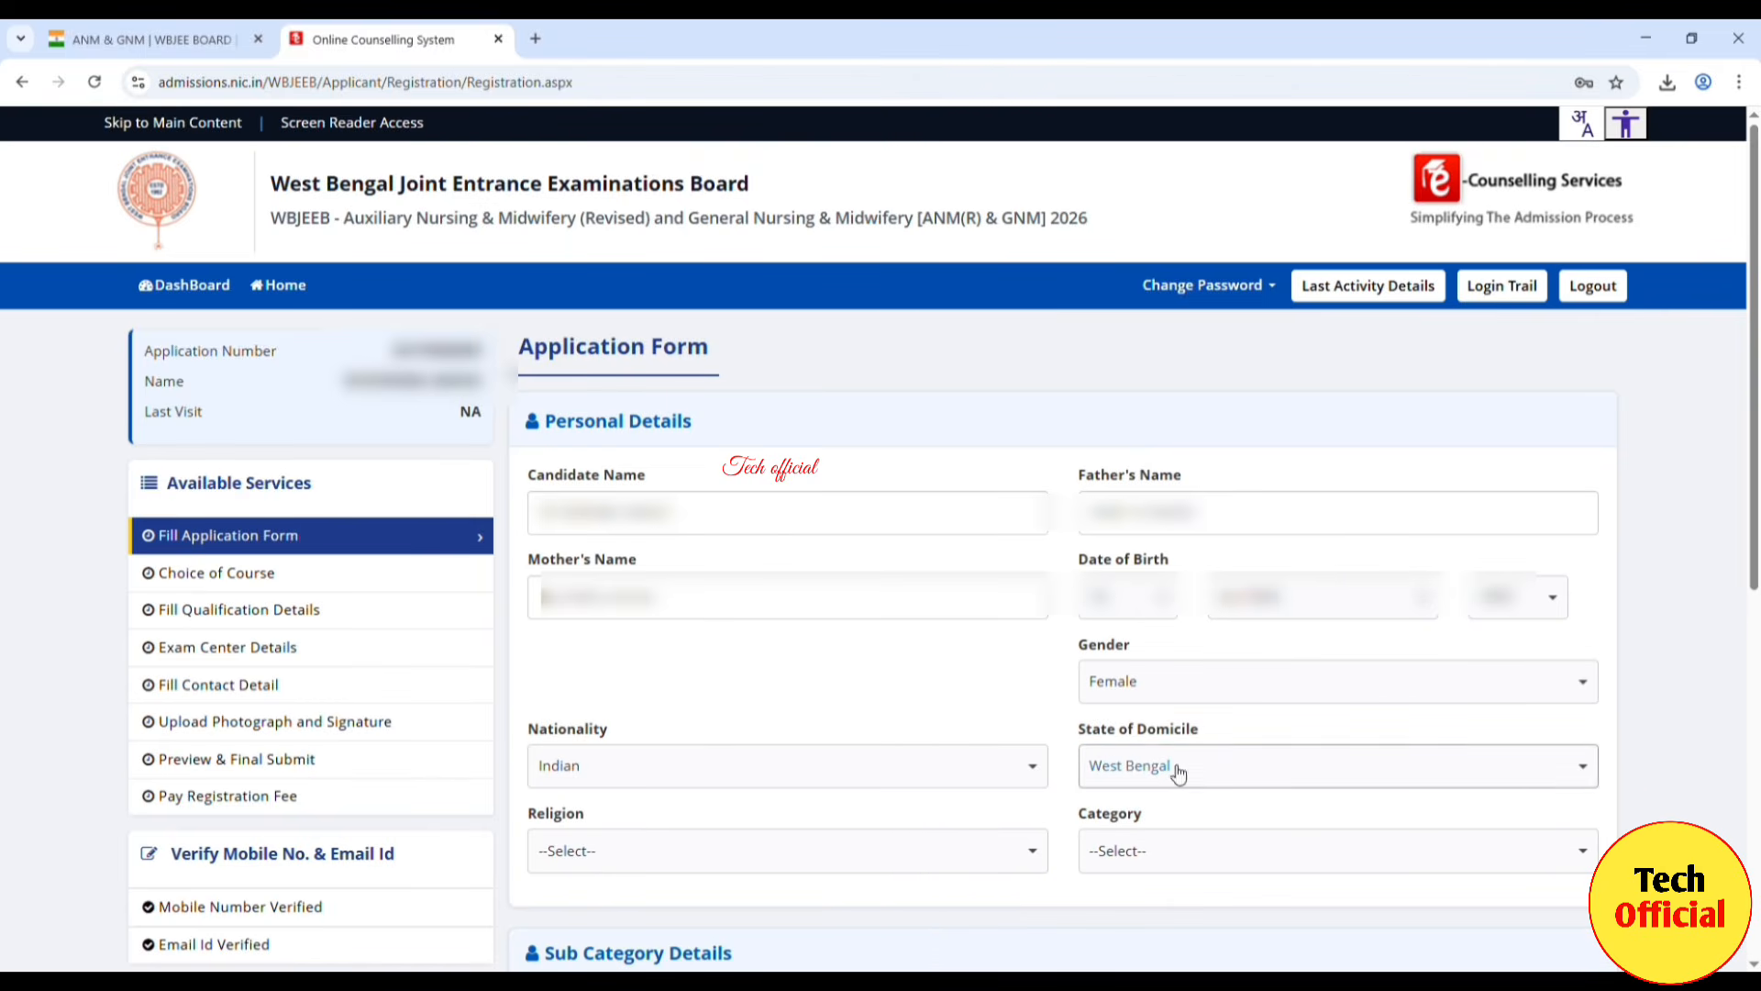
Step: Set religion to HINDUISM and category to General
left_click(1021, 854)
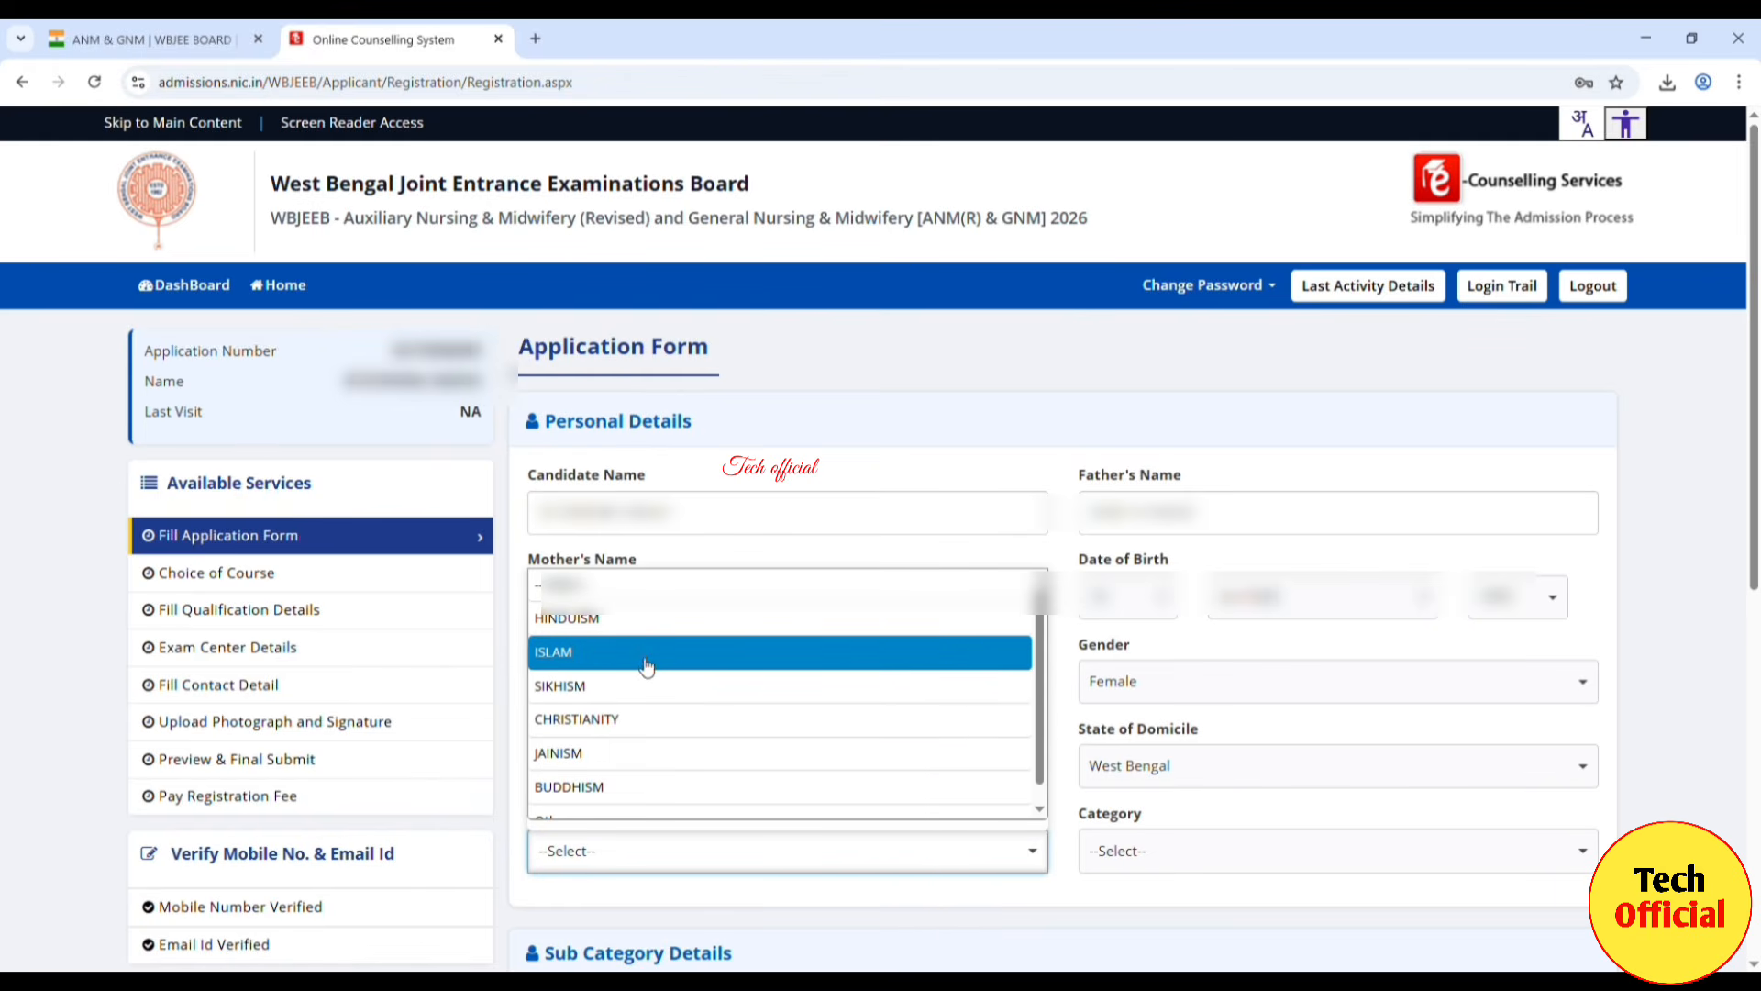
scroll(647, 667, "down", 1)
scroll(625, 716, "up", 1)
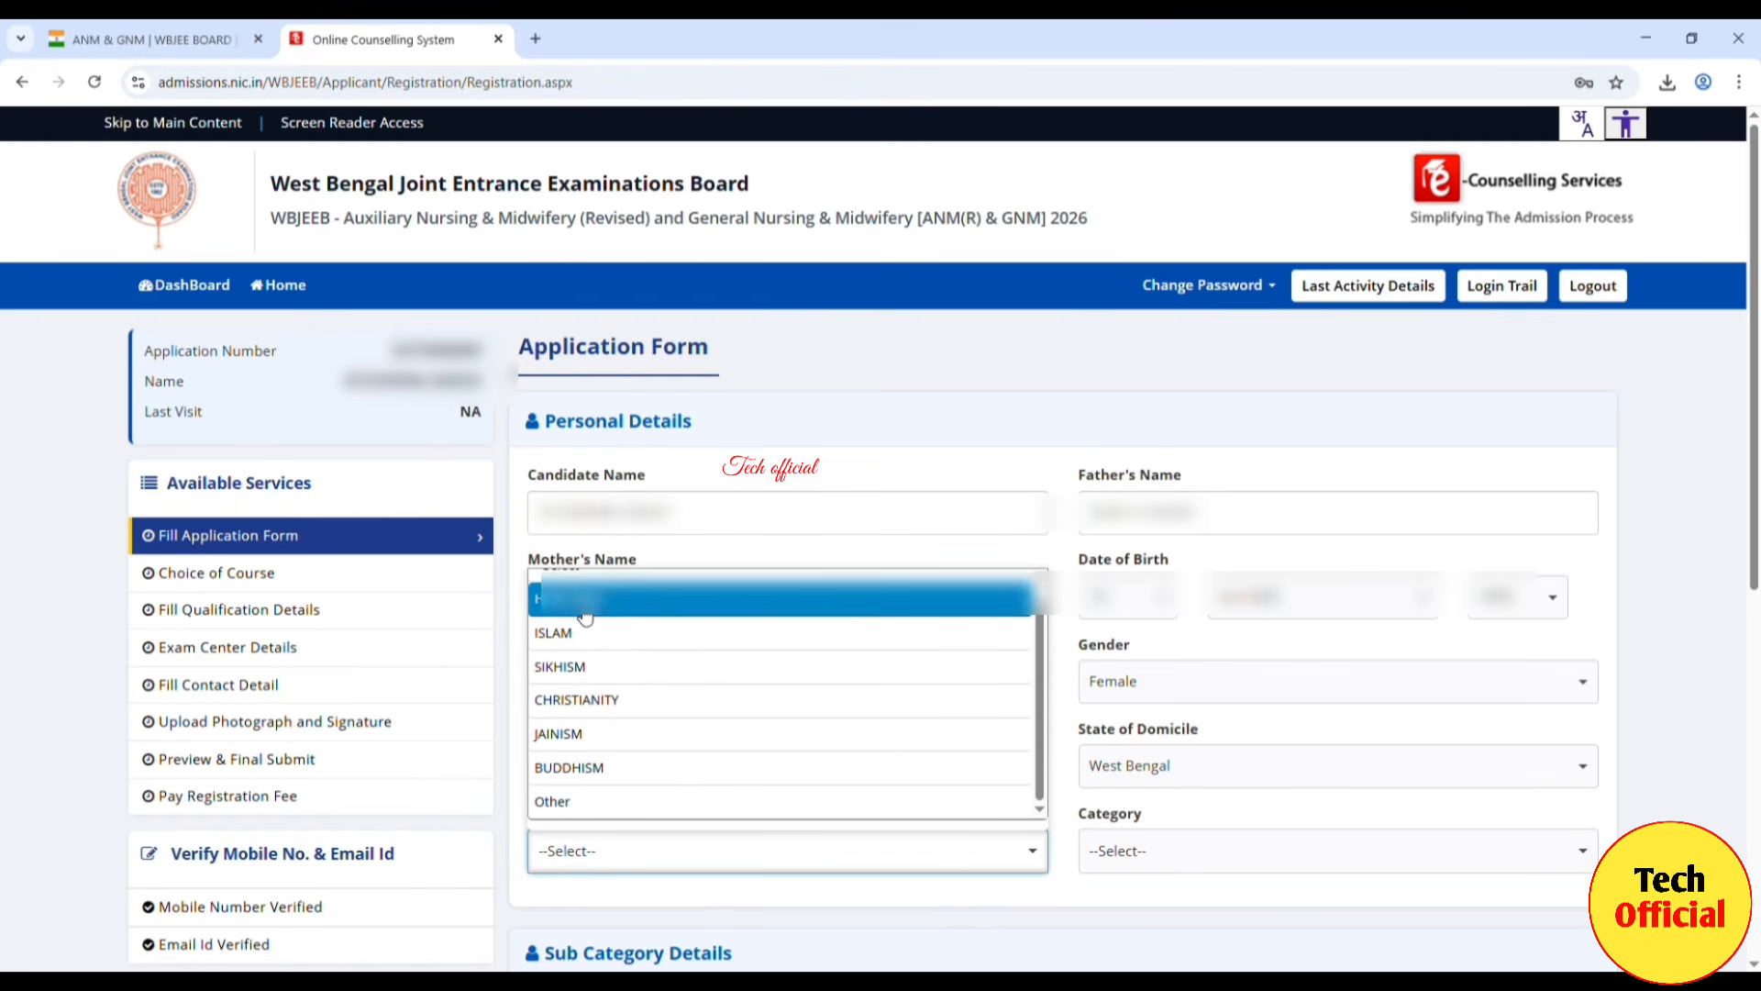
left_click(581, 610)
left_click(1167, 853)
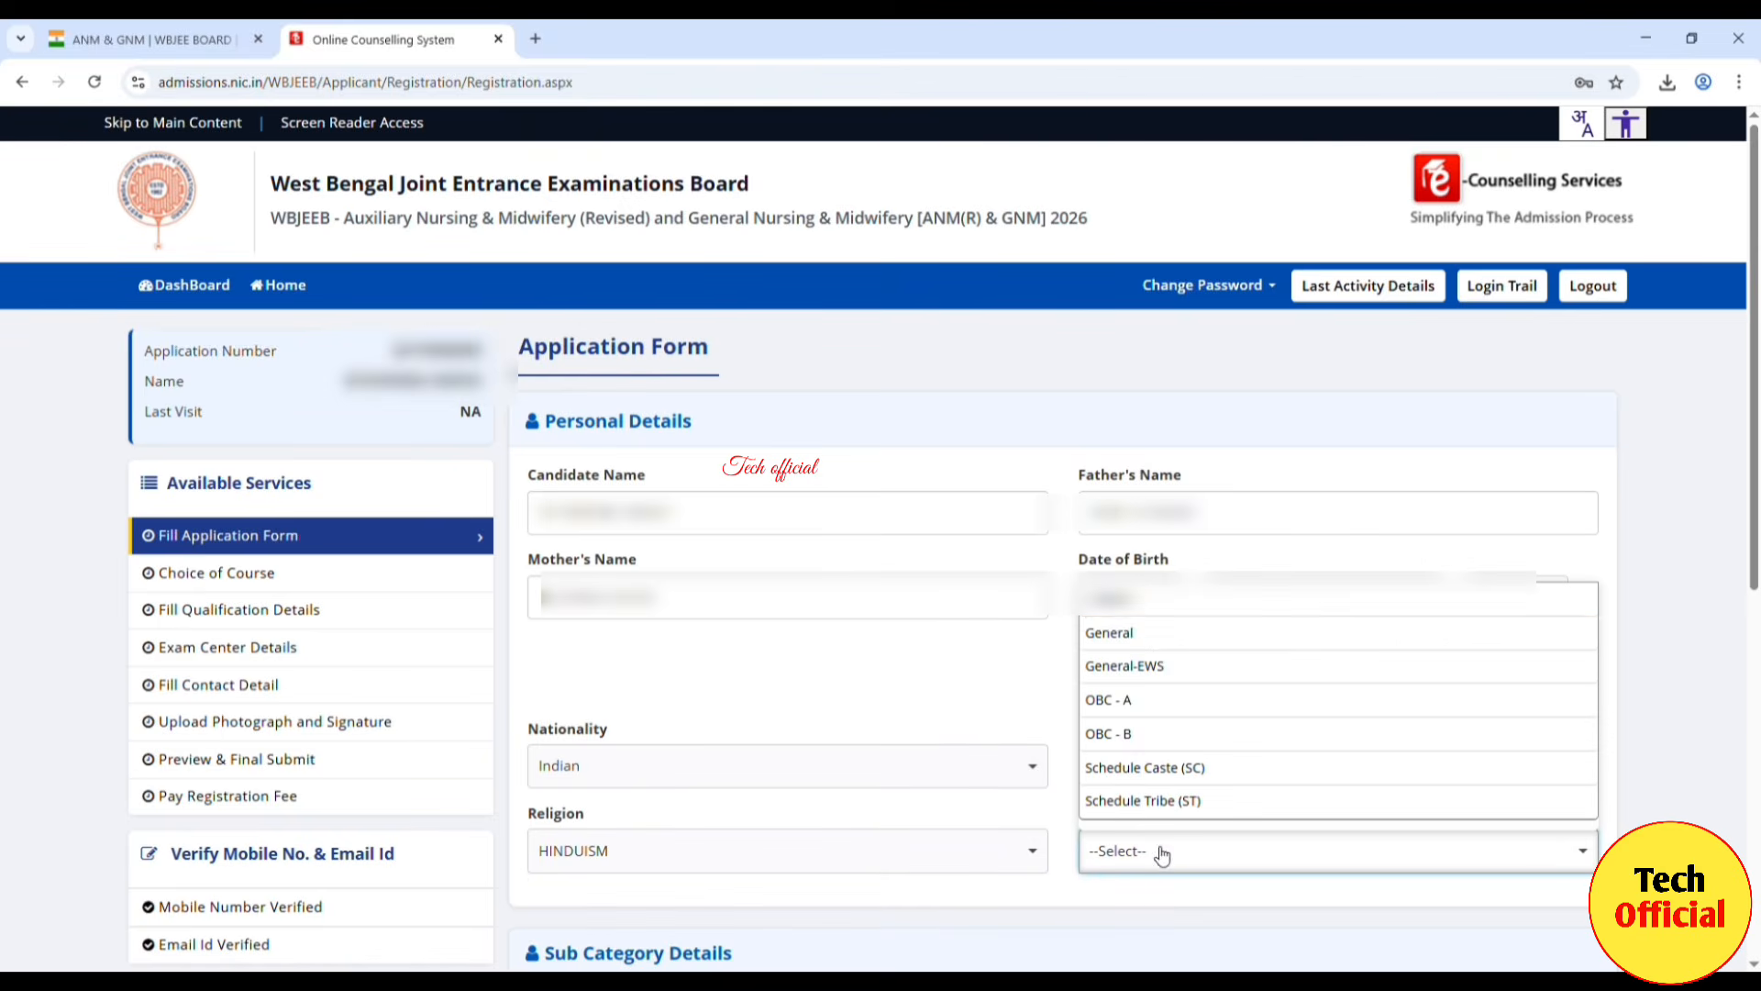
left_click(1143, 635)
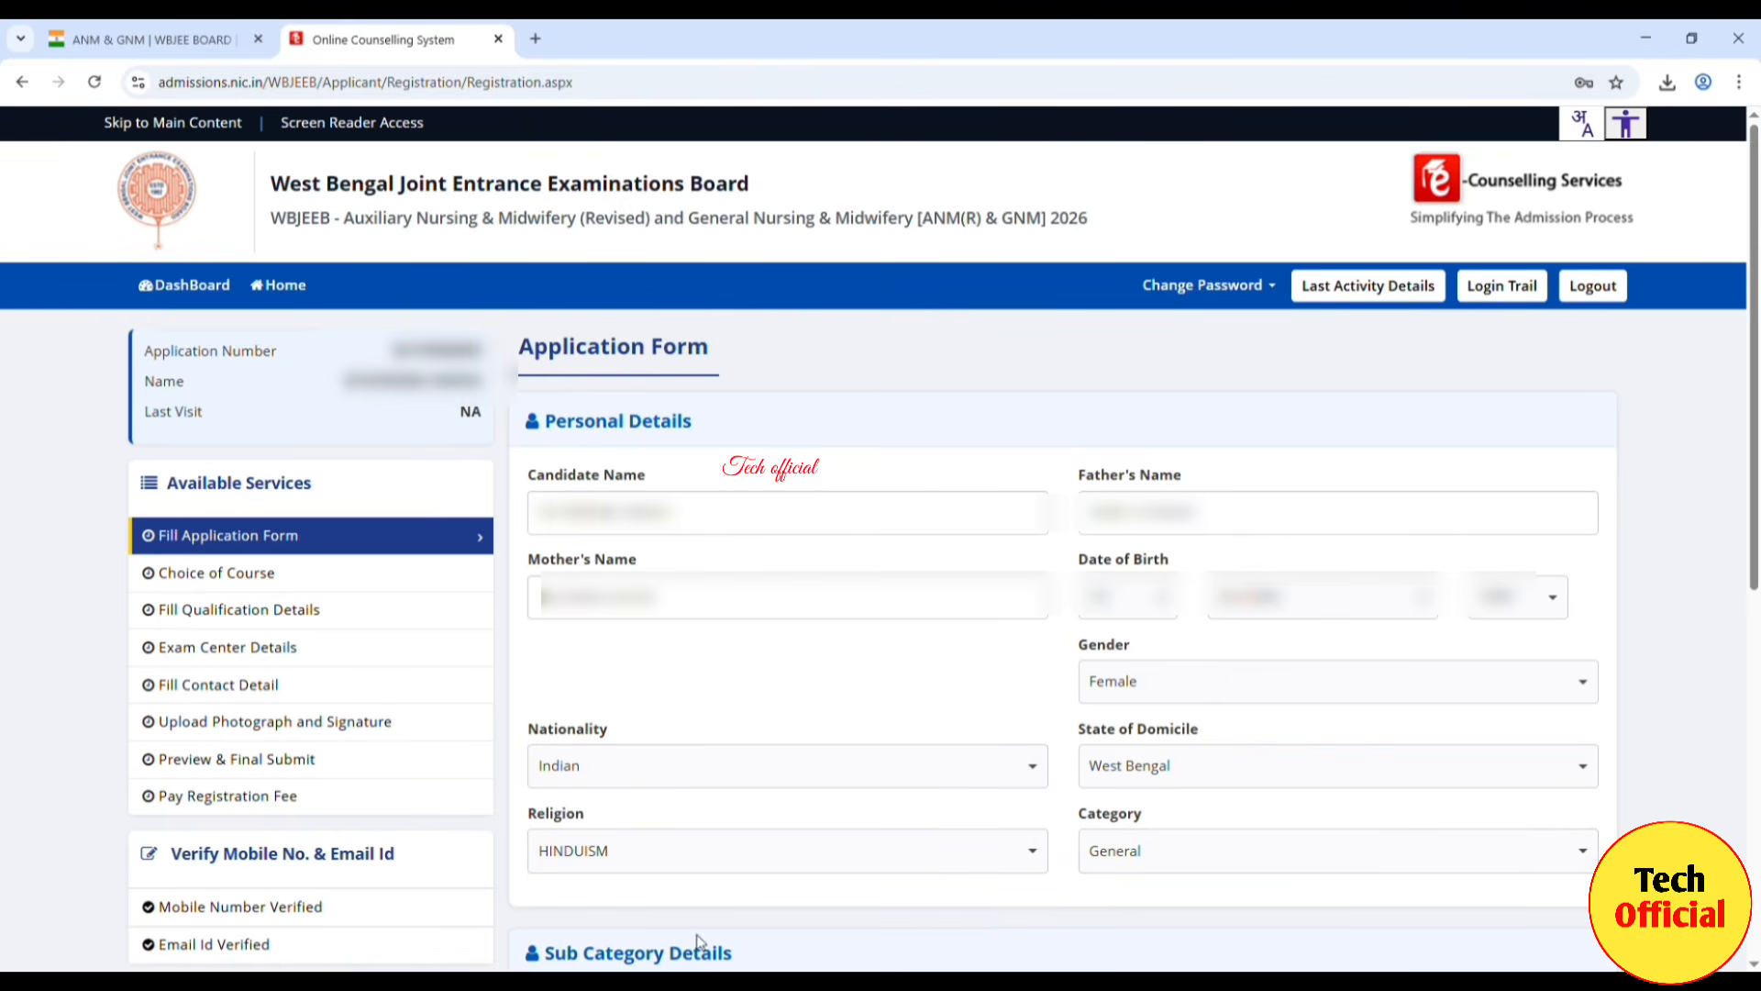
scroll(1055, 642, "down", 7)
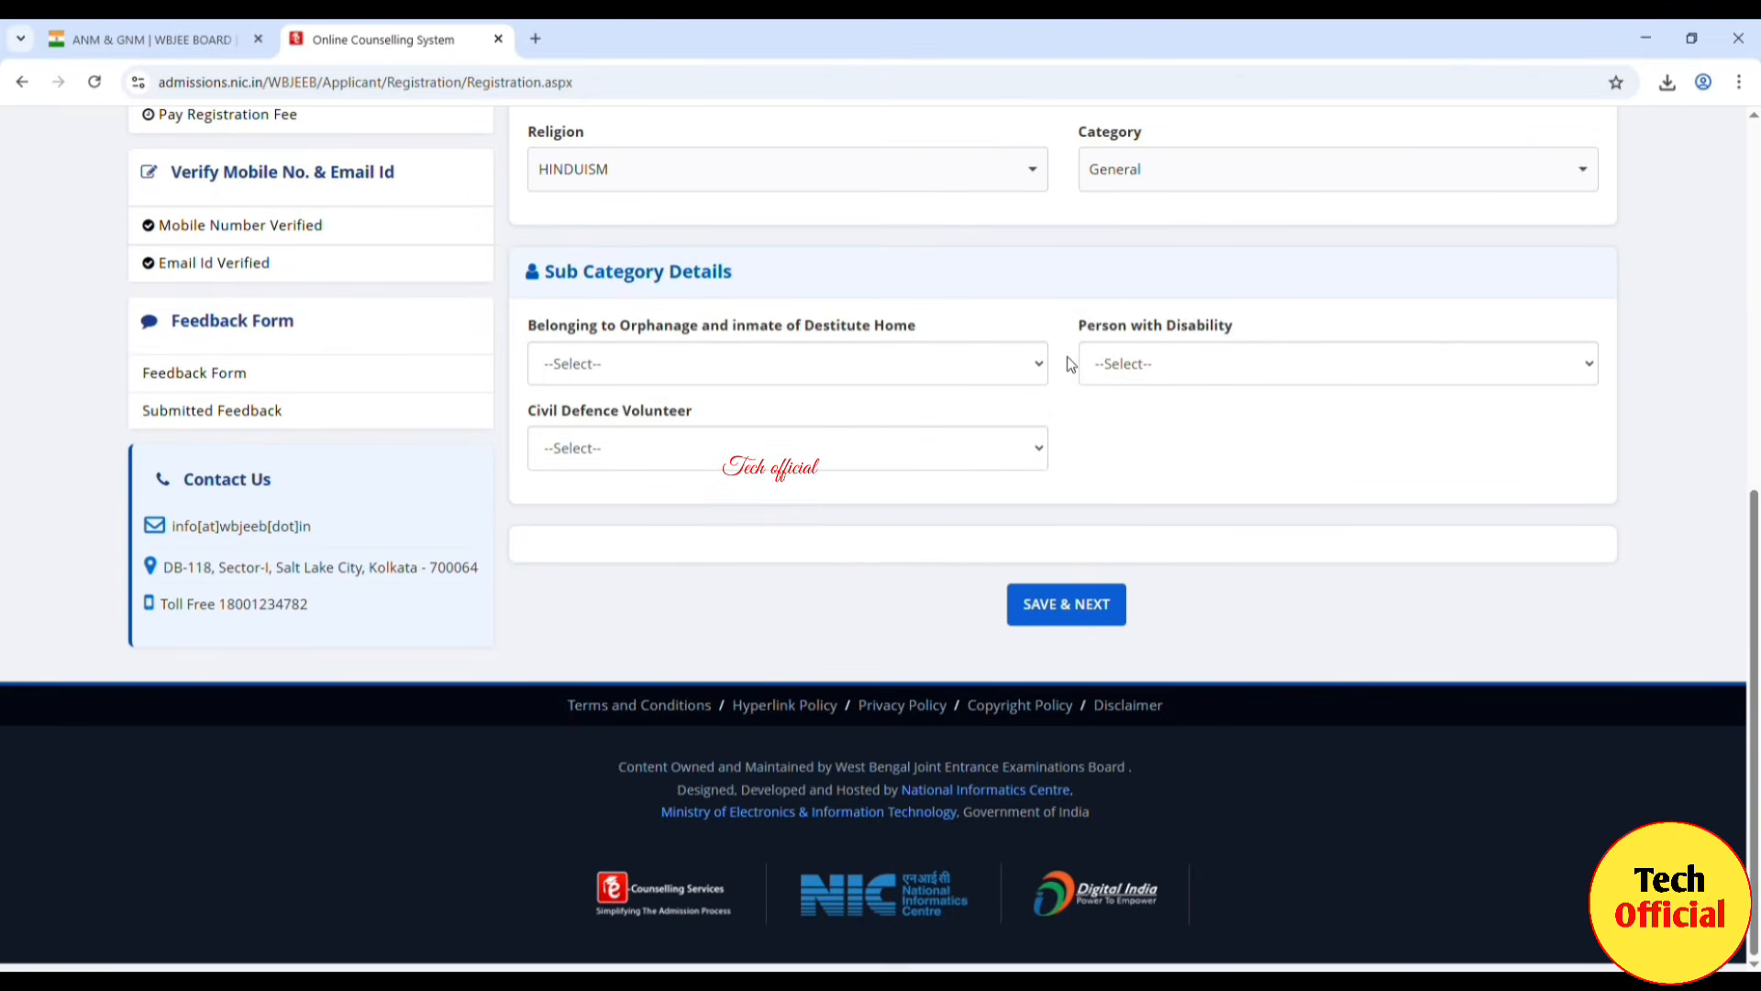
Step: Answer No to the orphanage, person with disability and civil defence volunteer questions
left_click(999, 378)
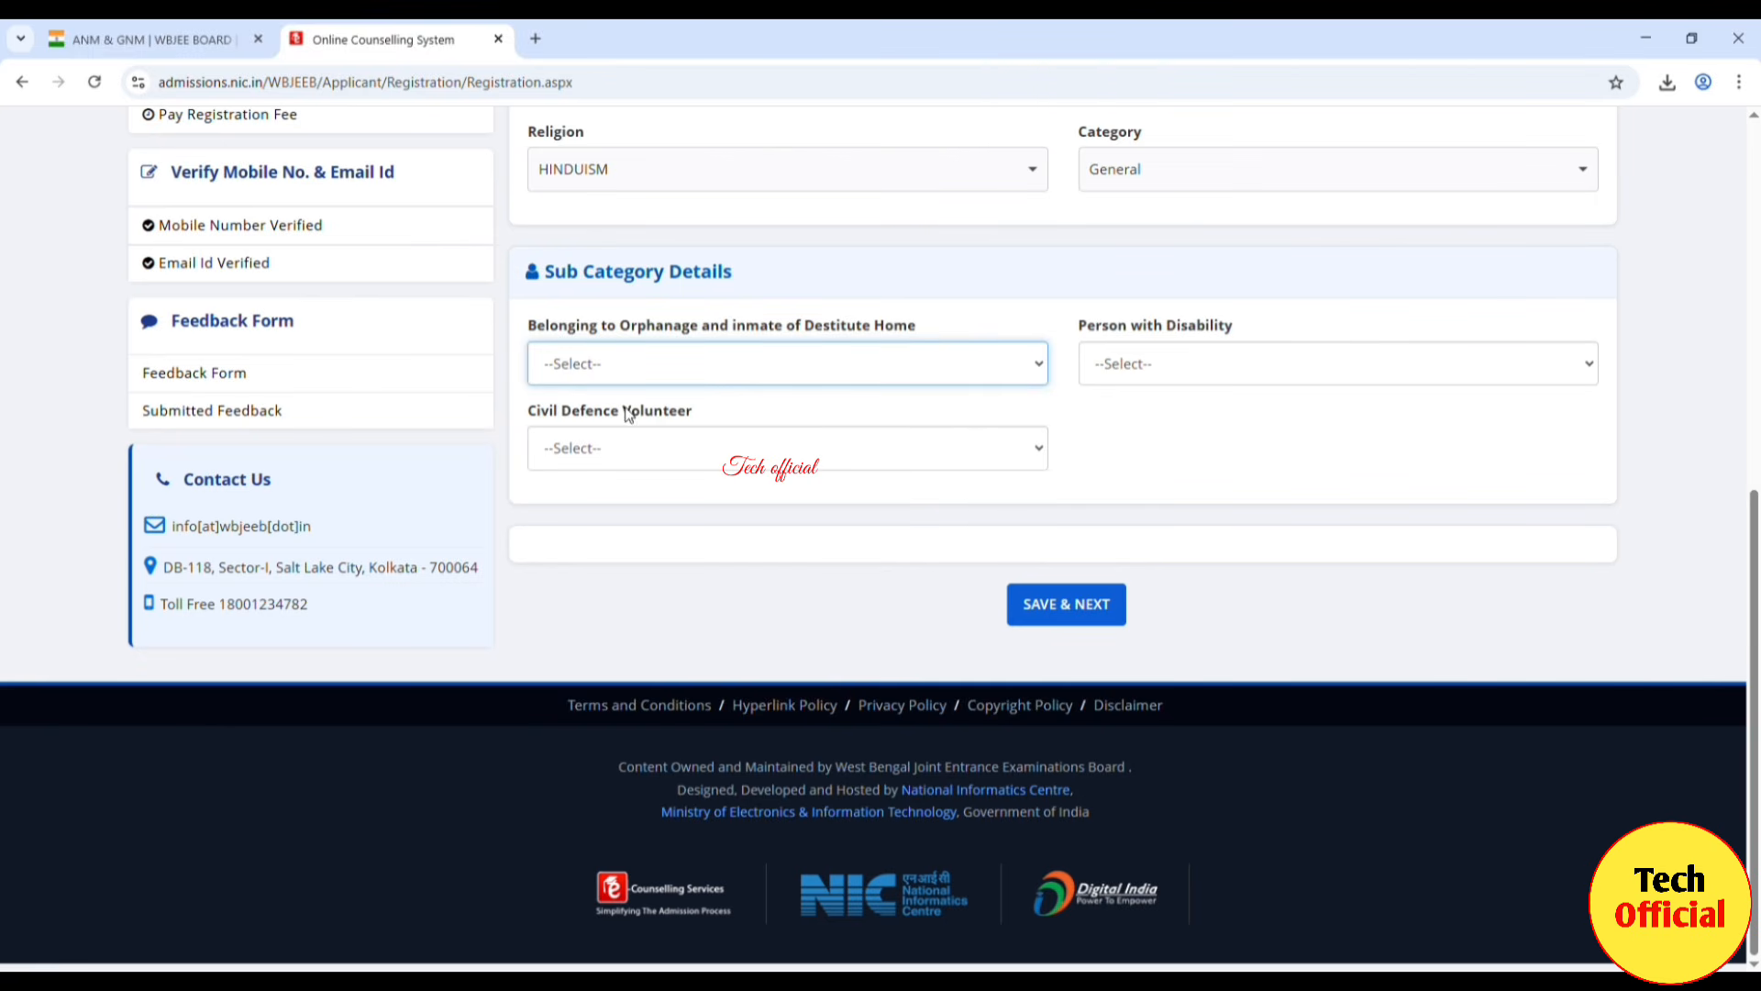
left_click(580, 426)
left_click(1148, 349)
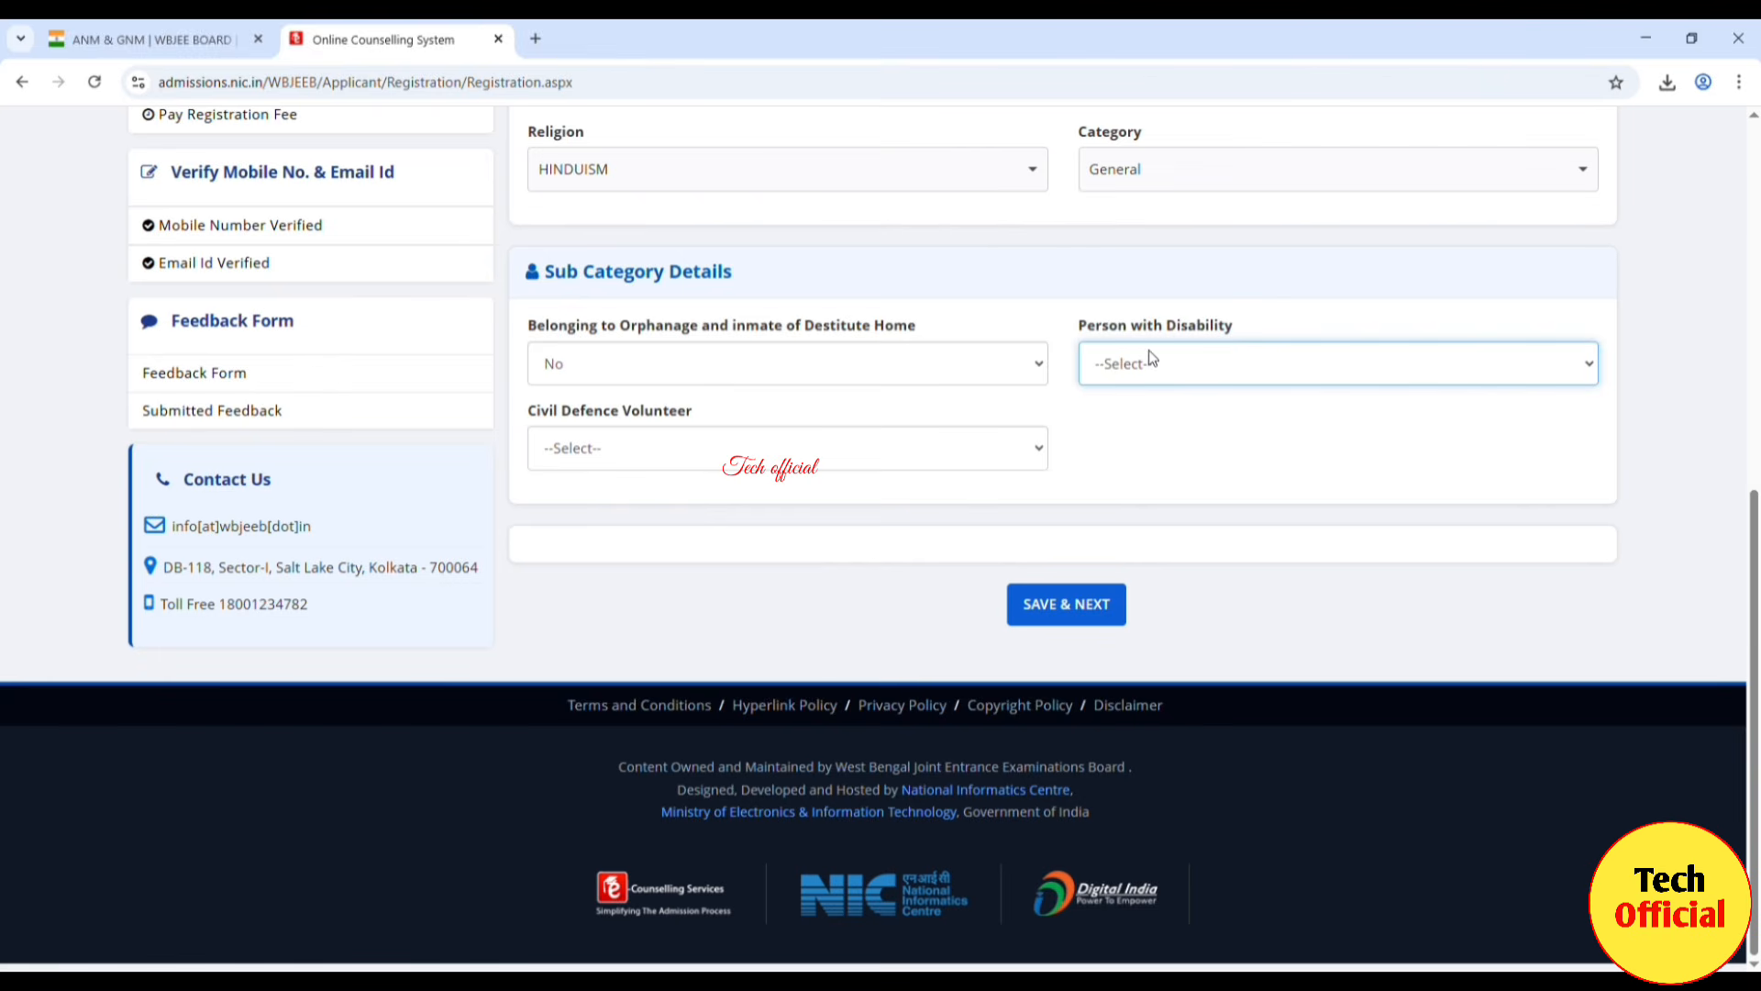
left_click(1125, 438)
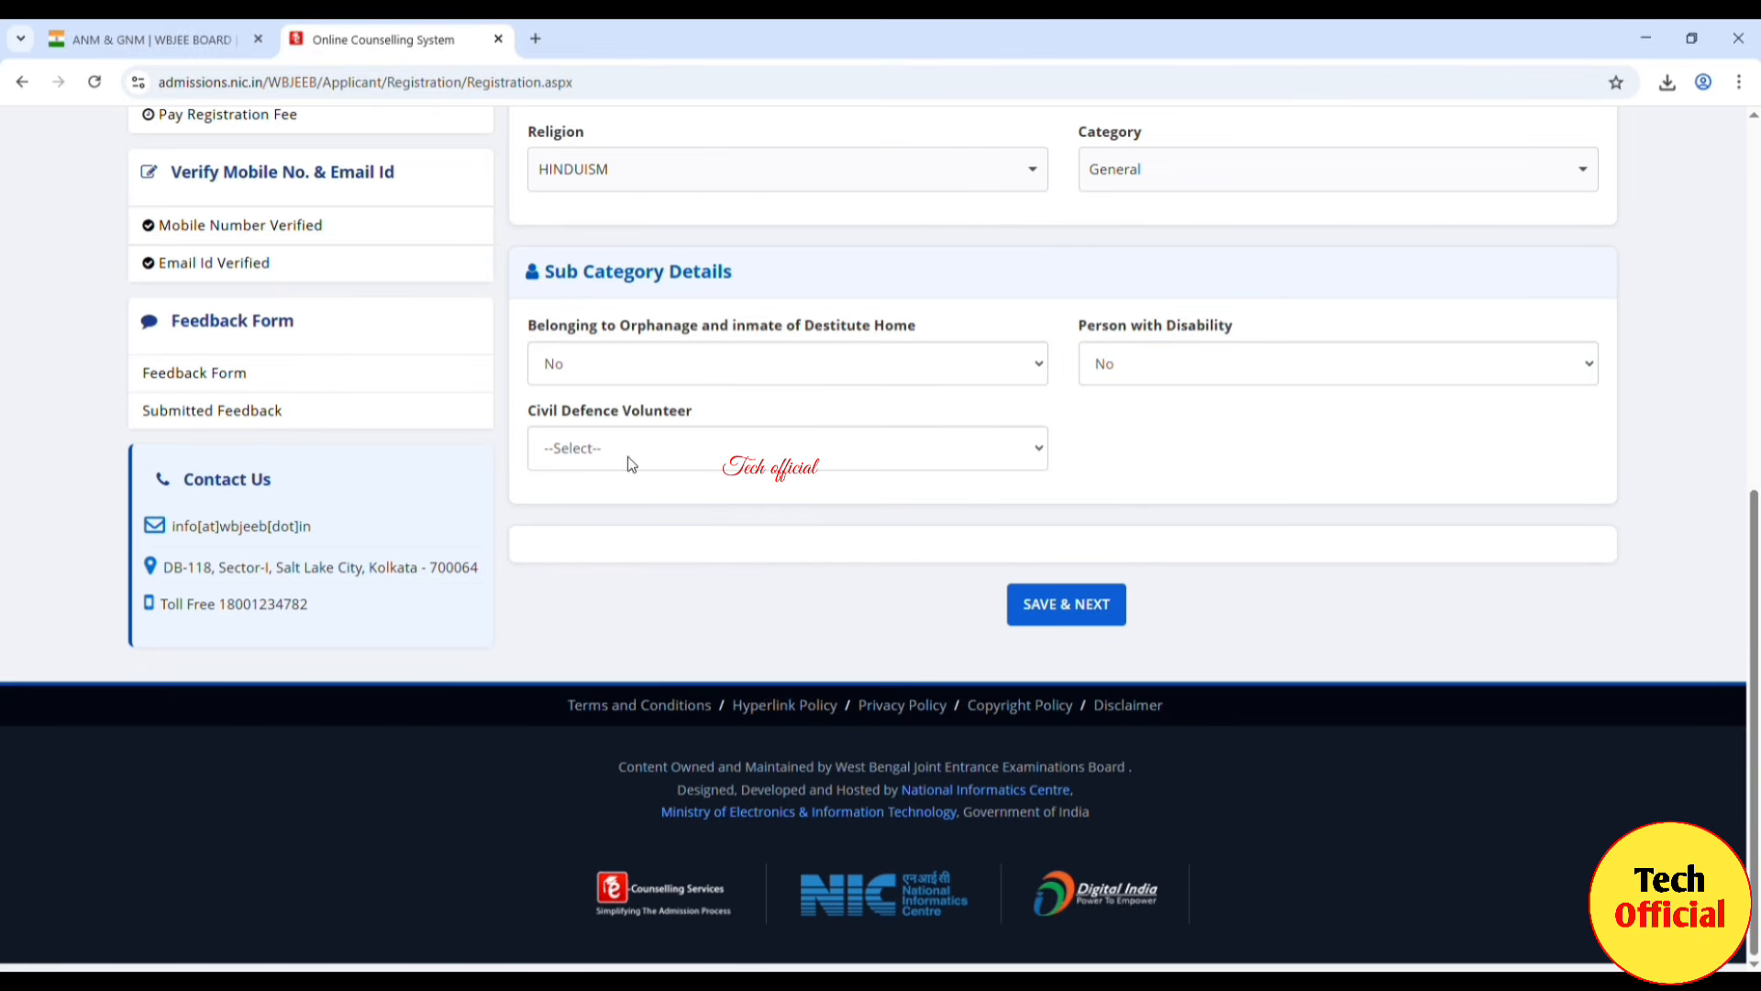
left_click(1035, 454)
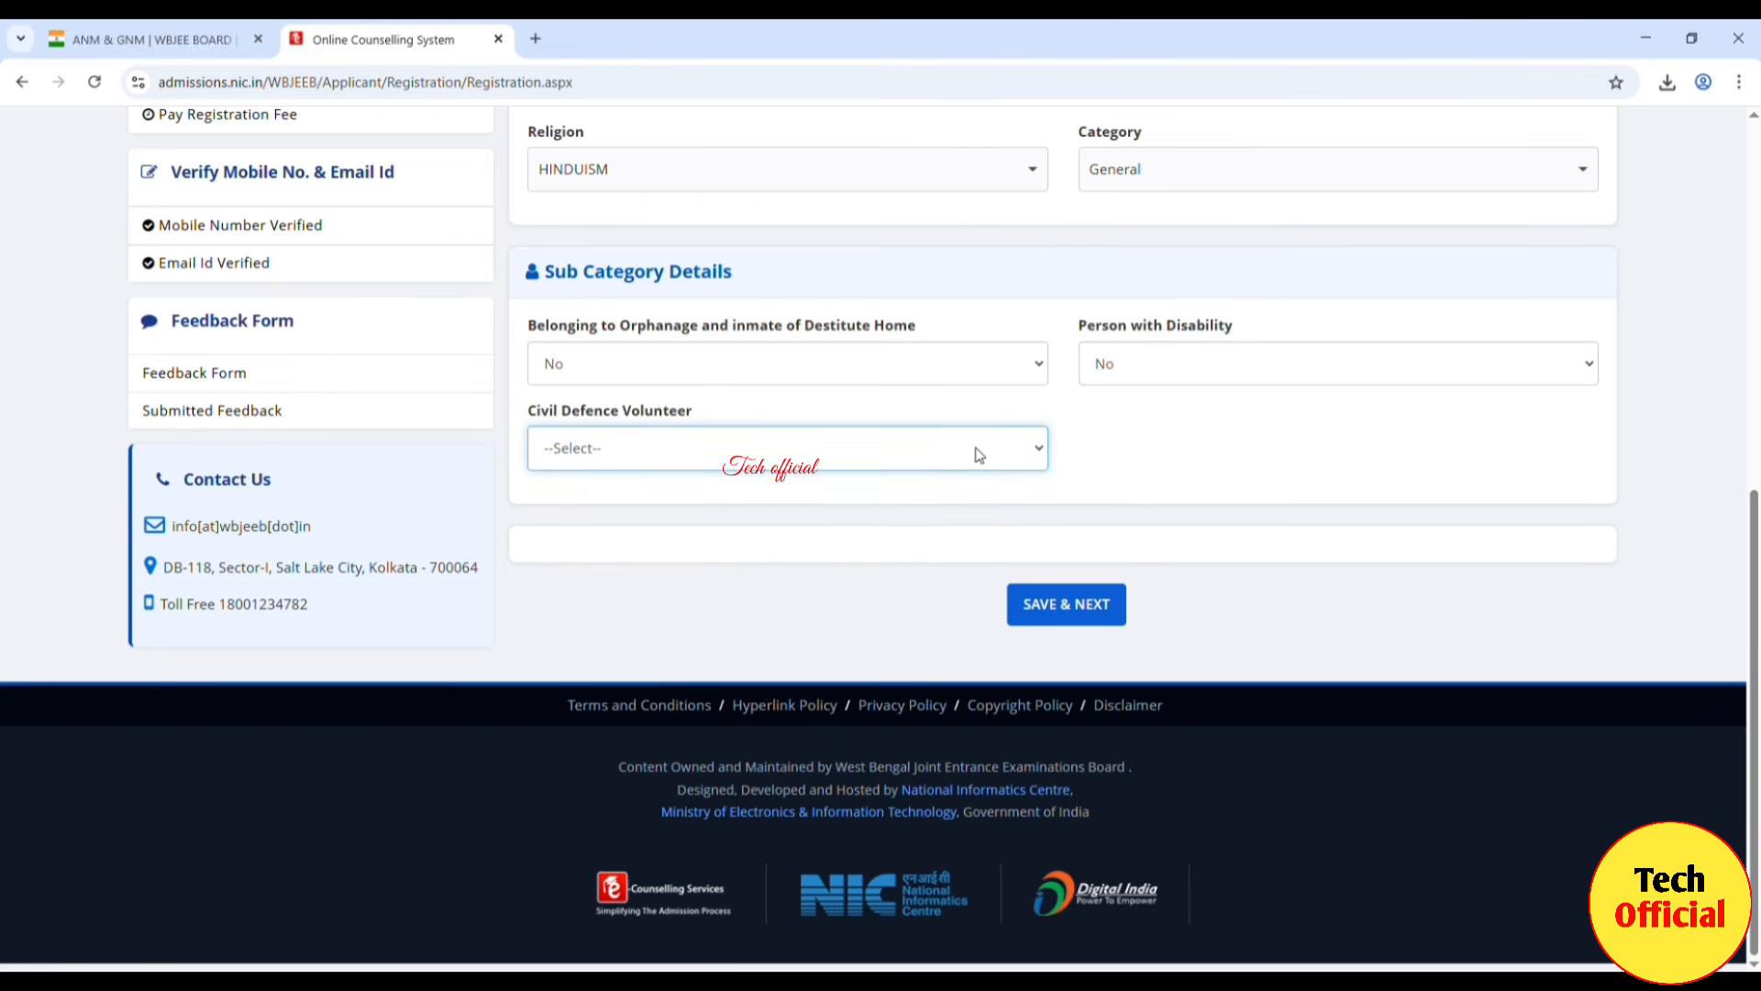
left_click(633, 514)
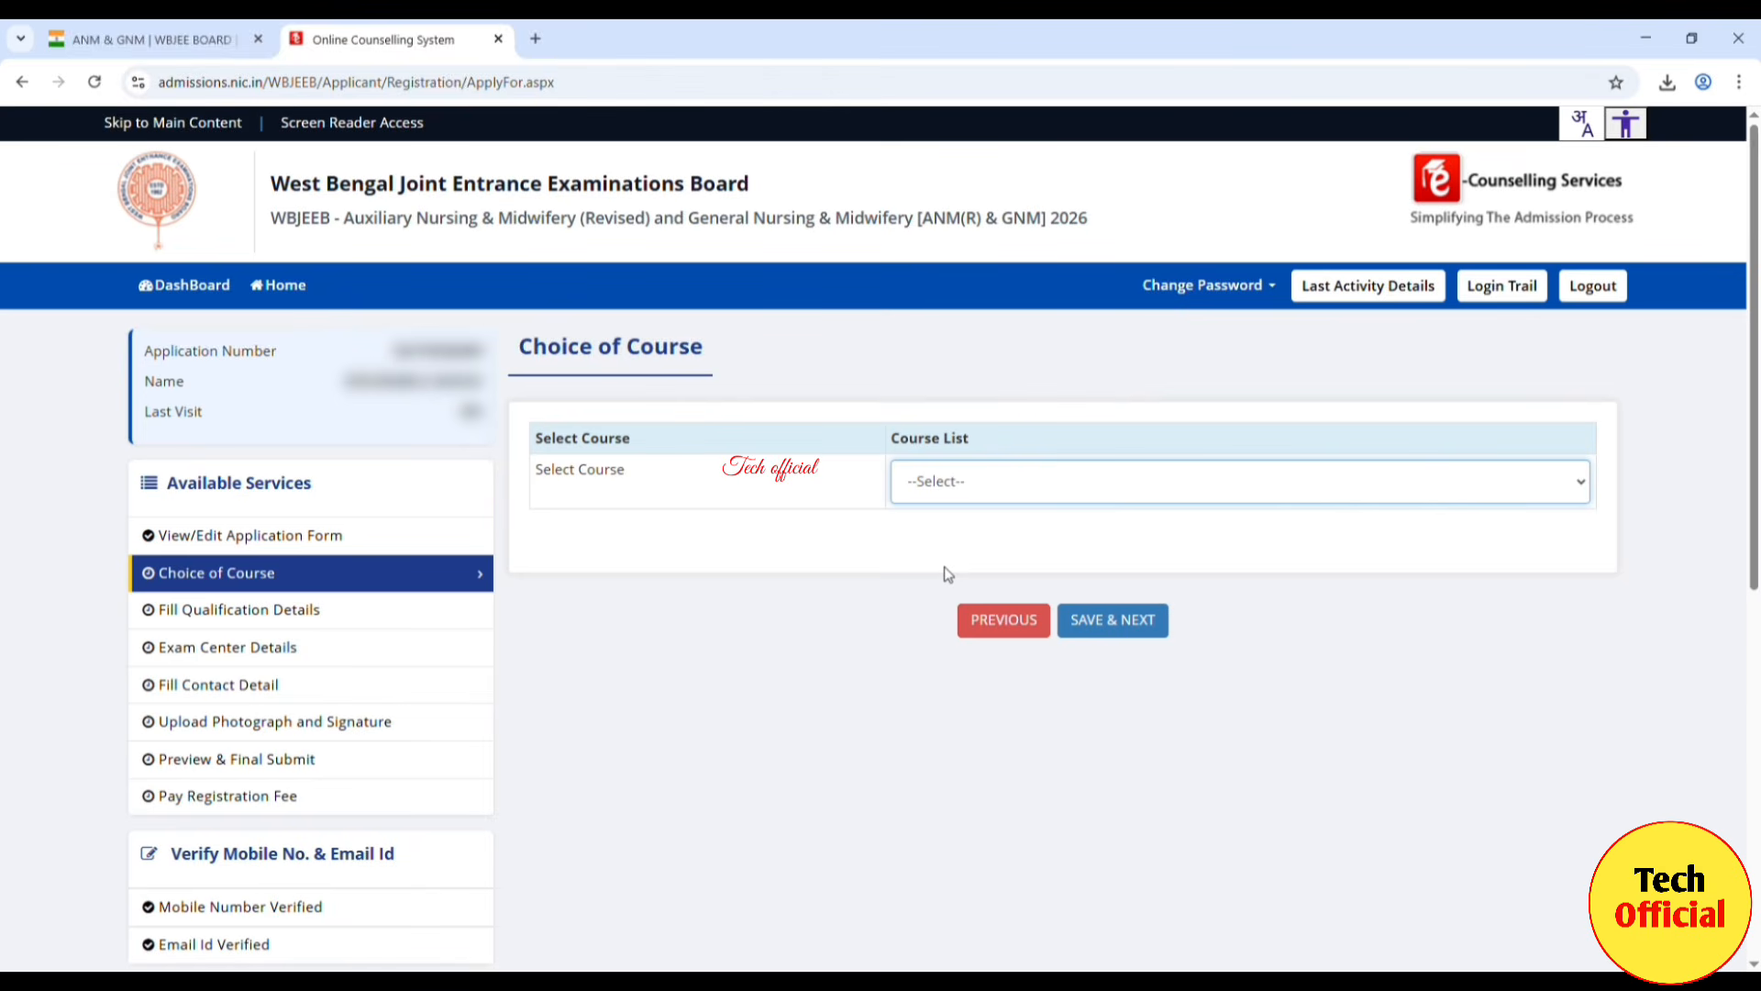
Step: Choose 'Both ANM(R) and GNM' as the course and confirm submitting the choice
left_click(983, 551)
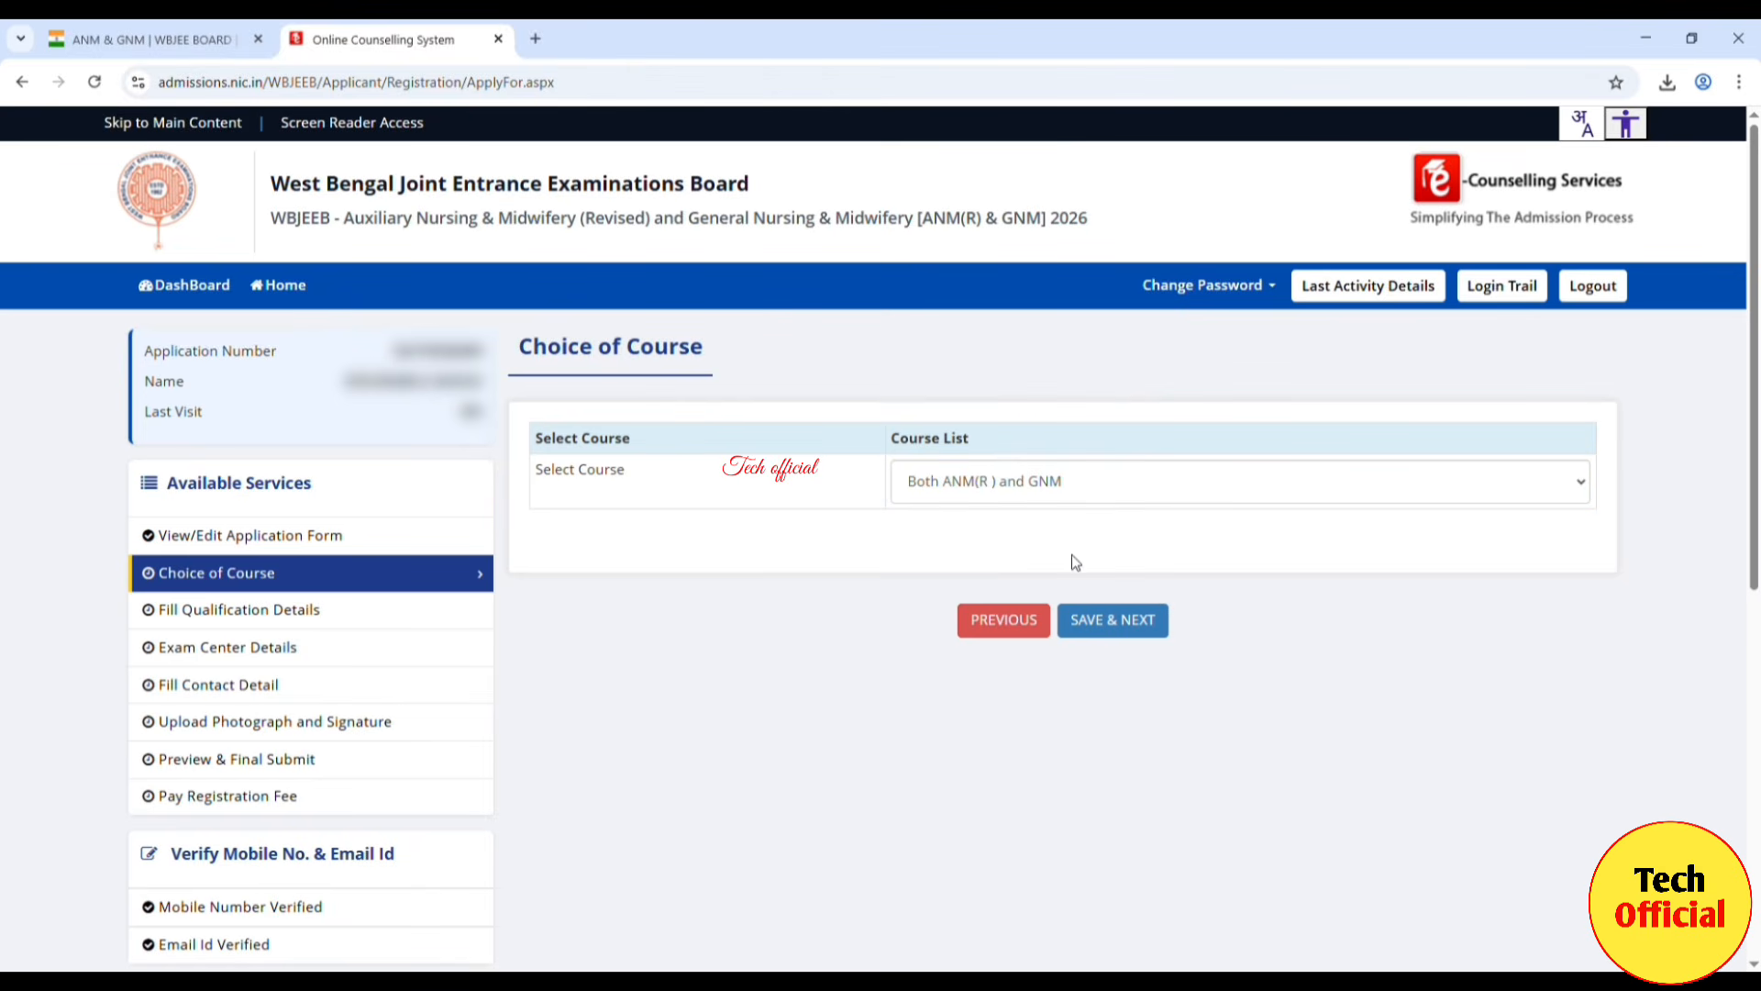
left_click(1143, 631)
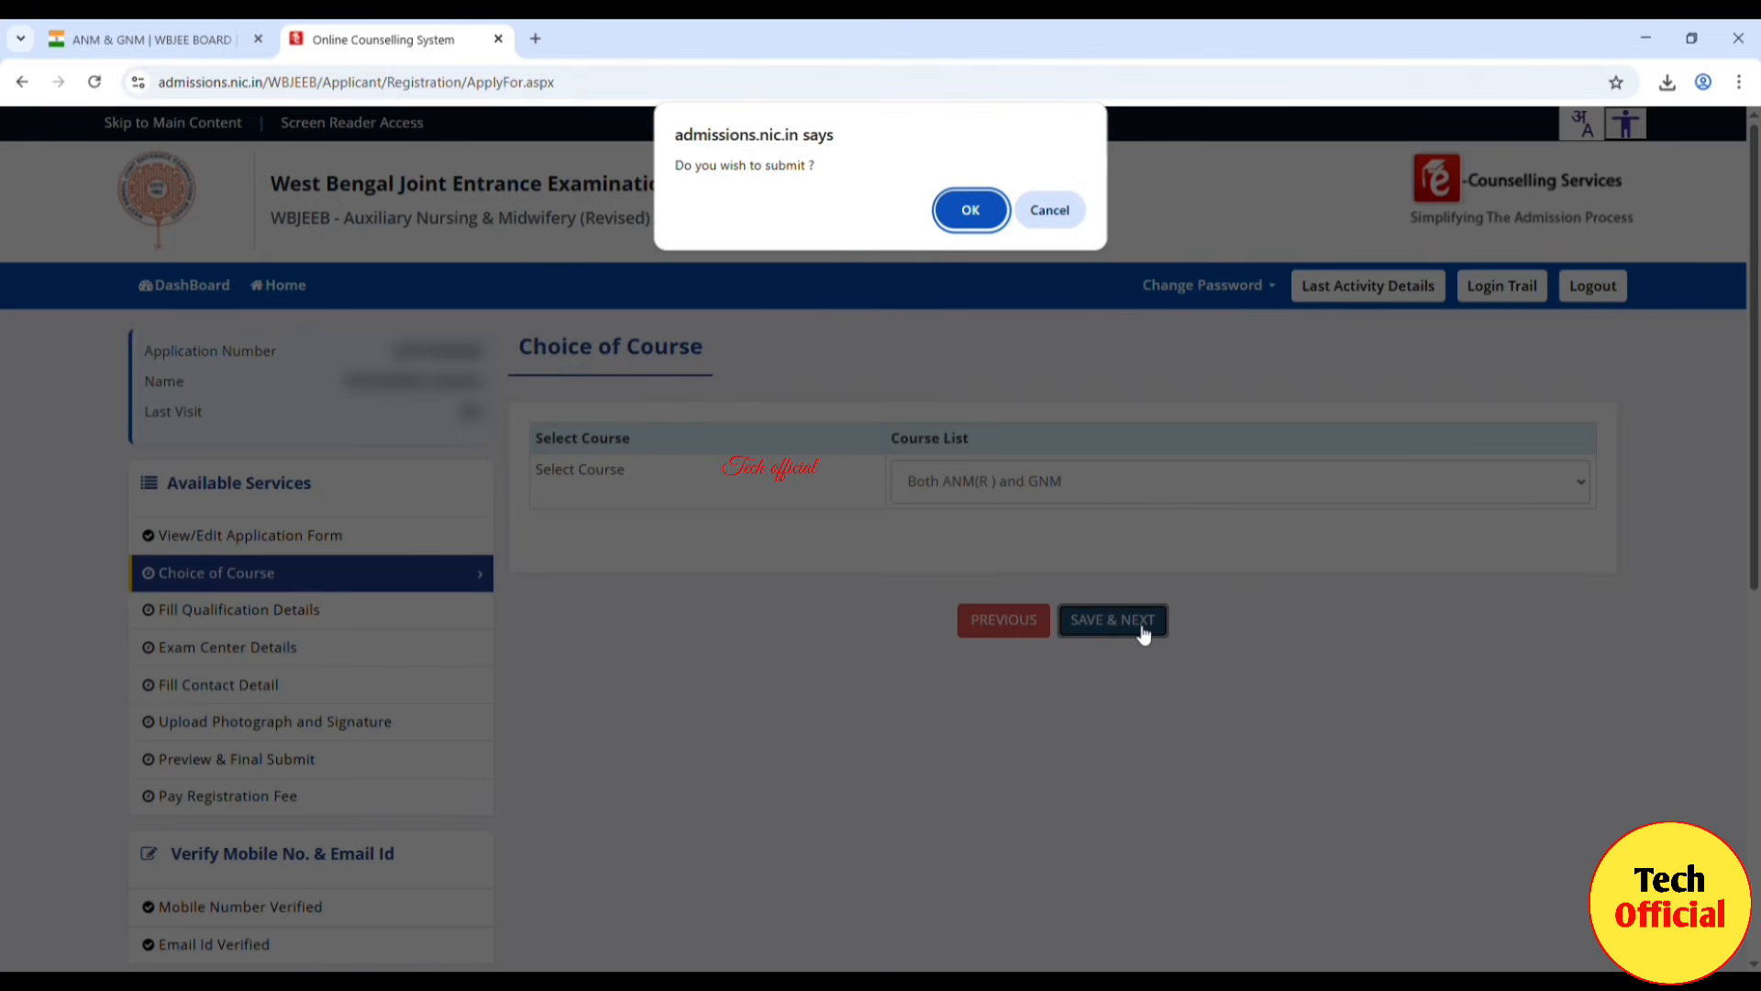
left_click(971, 211)
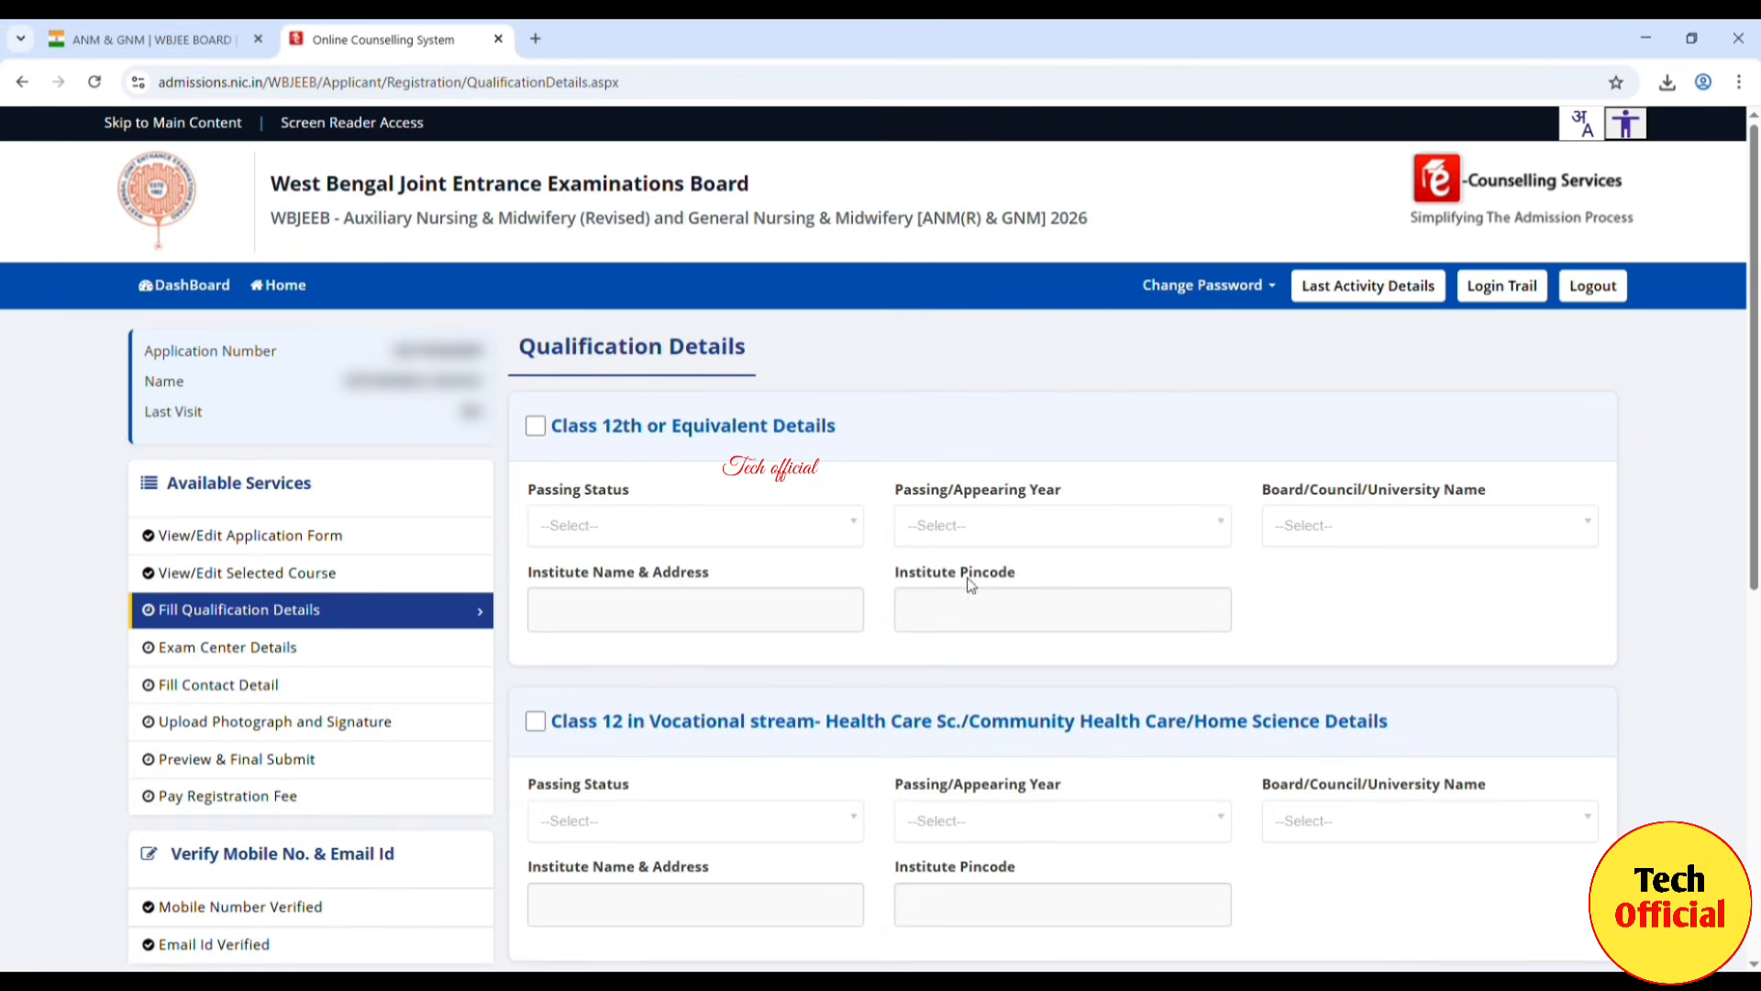
Step: Keep Class 12th or Equivalent as the only qualification, leaving the vocational stream unticked
left_click(537, 428)
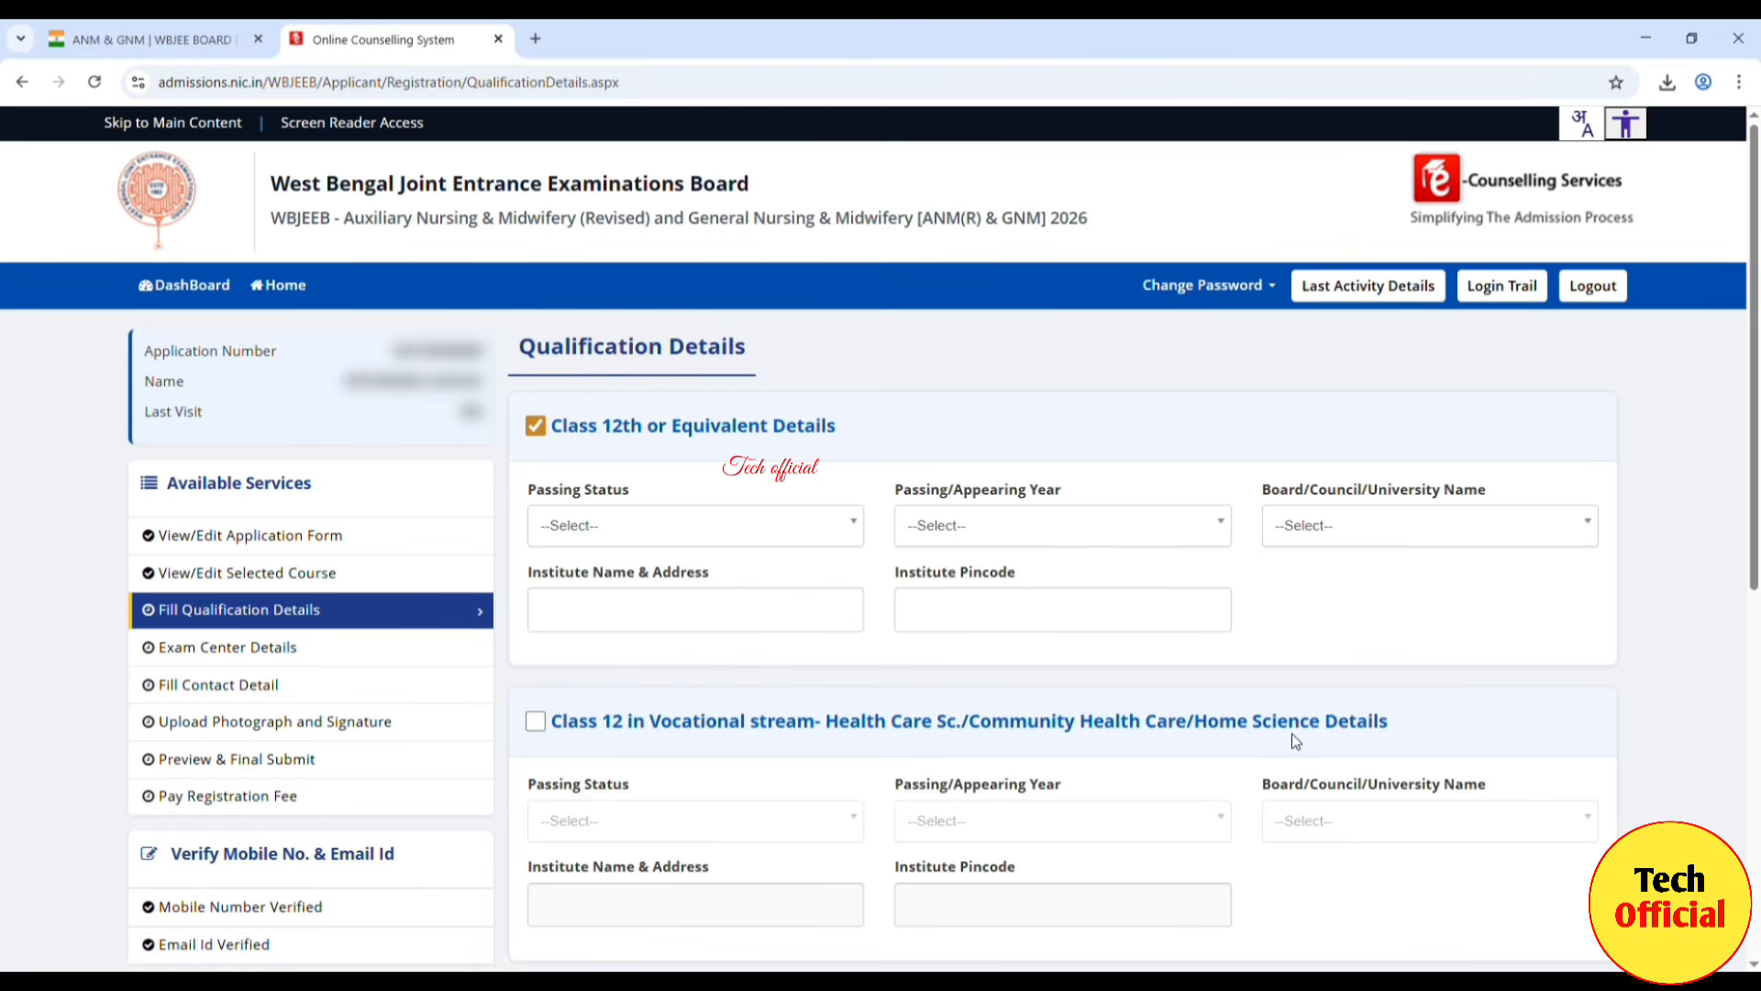
left_click(537, 724)
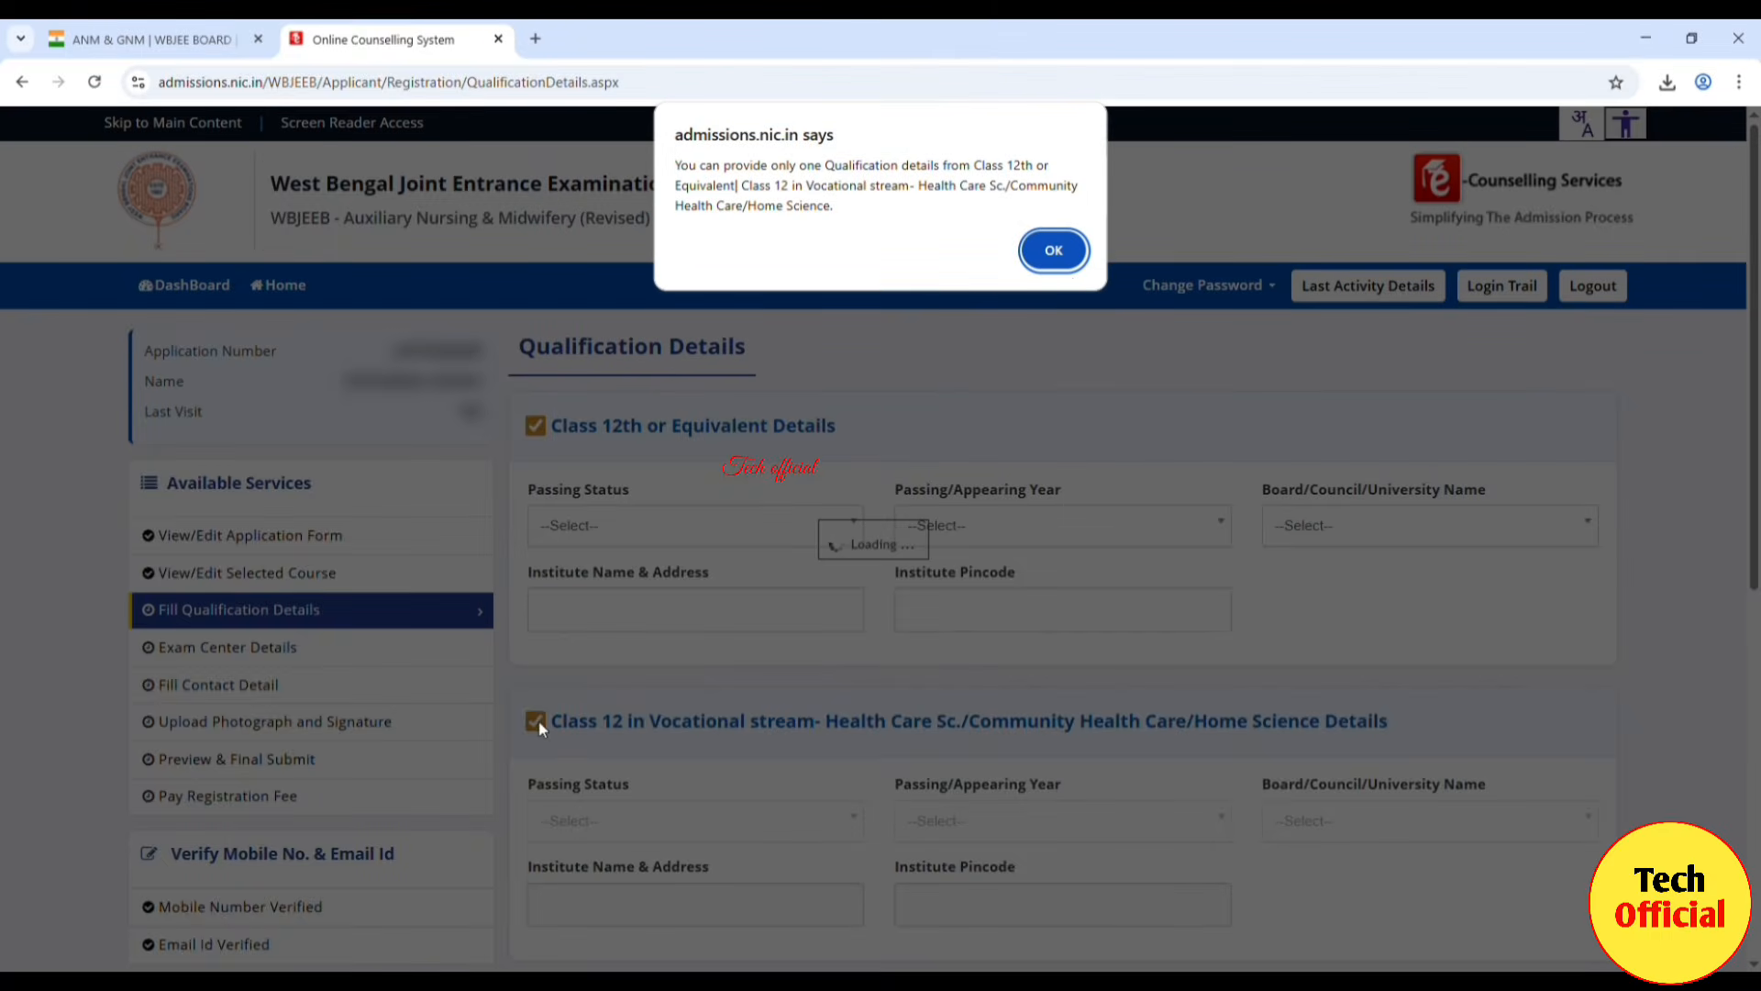
key("Return")
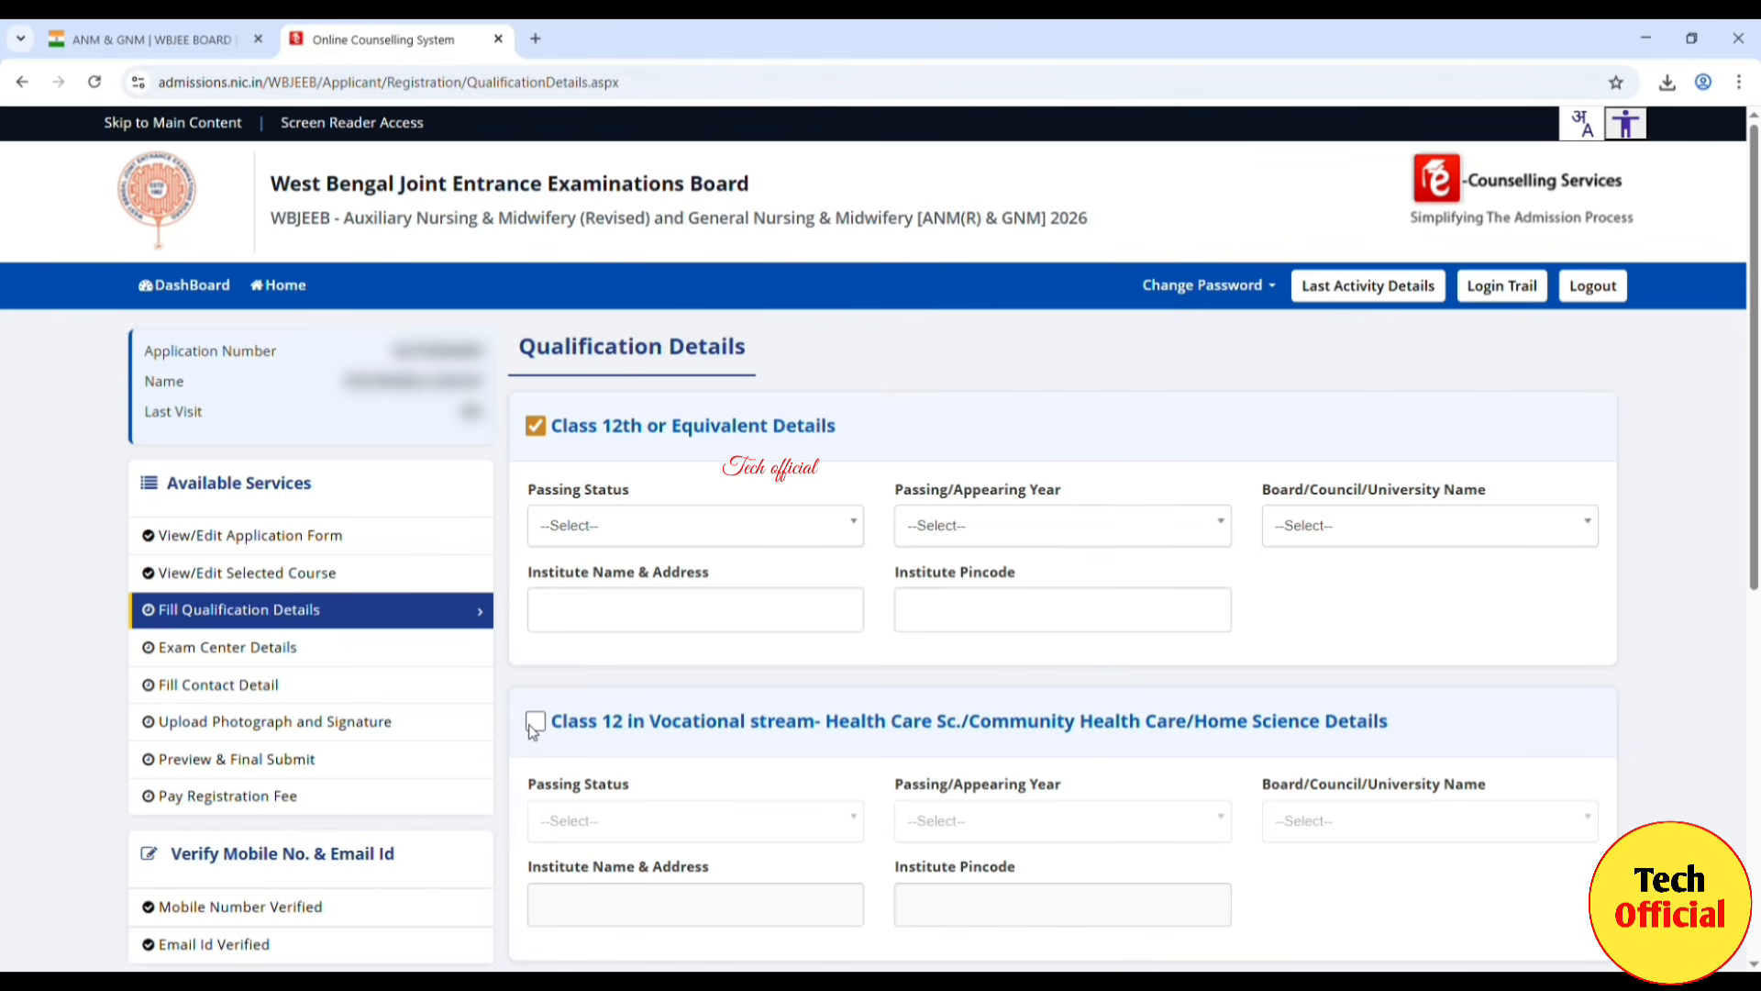
left_click(538, 428)
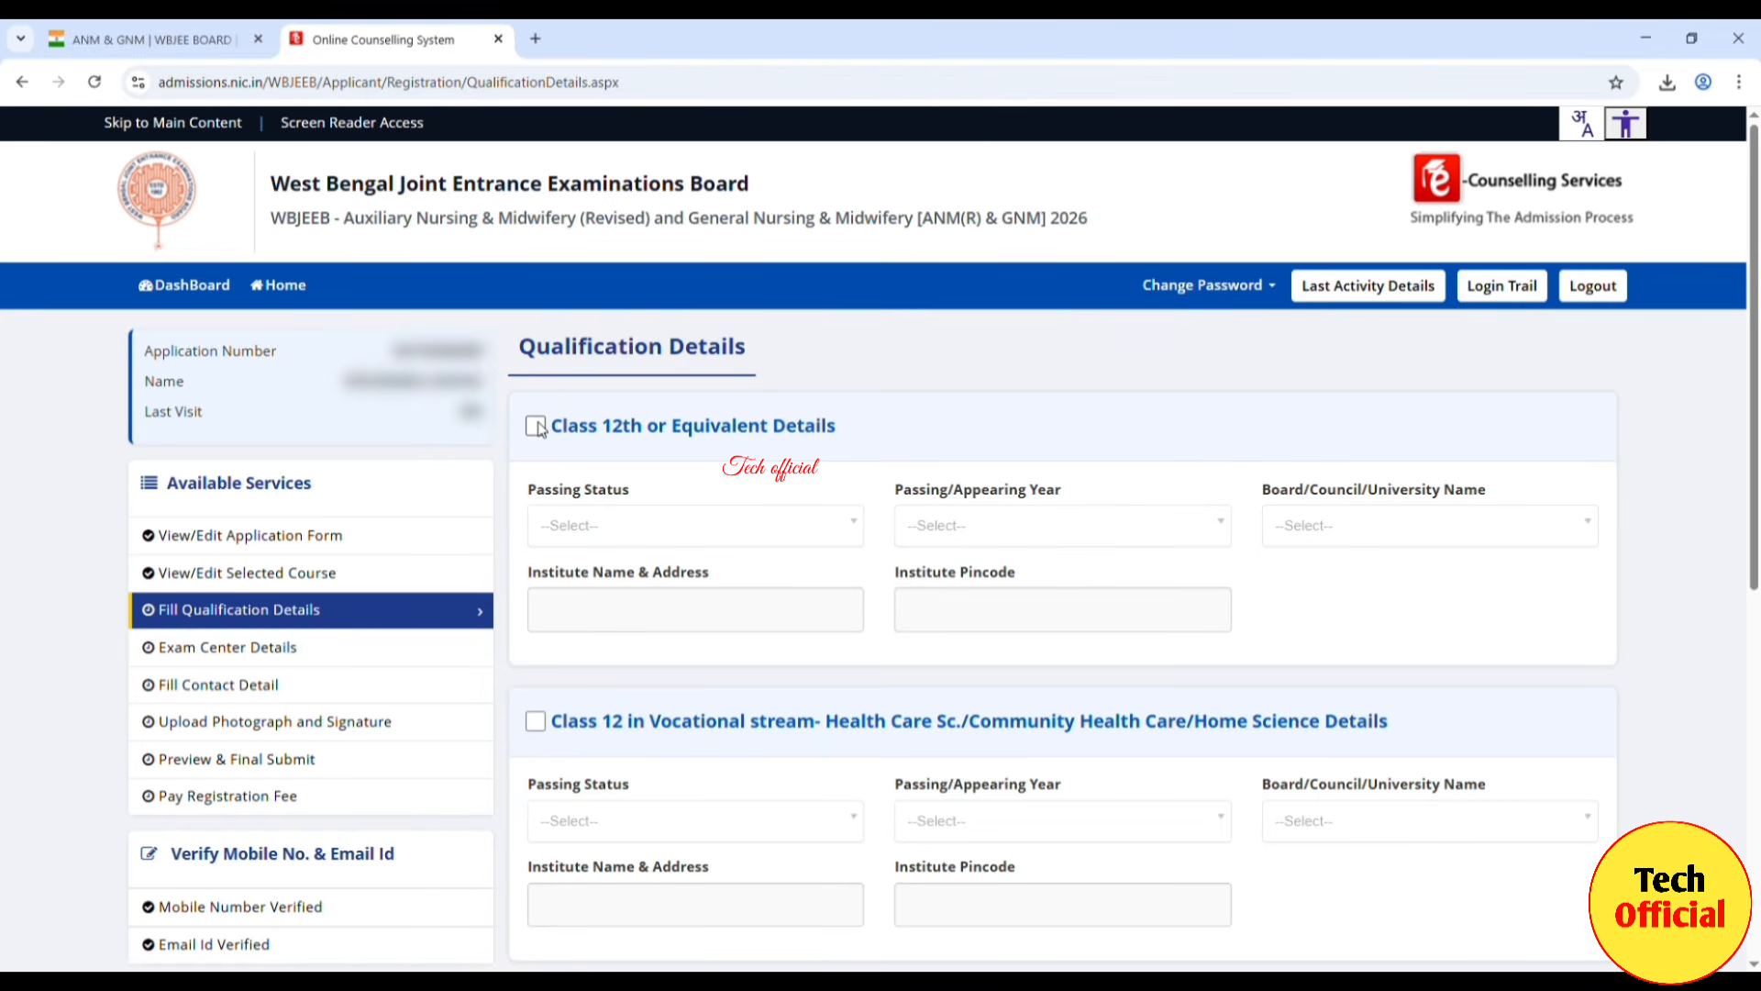
left_click(536, 427)
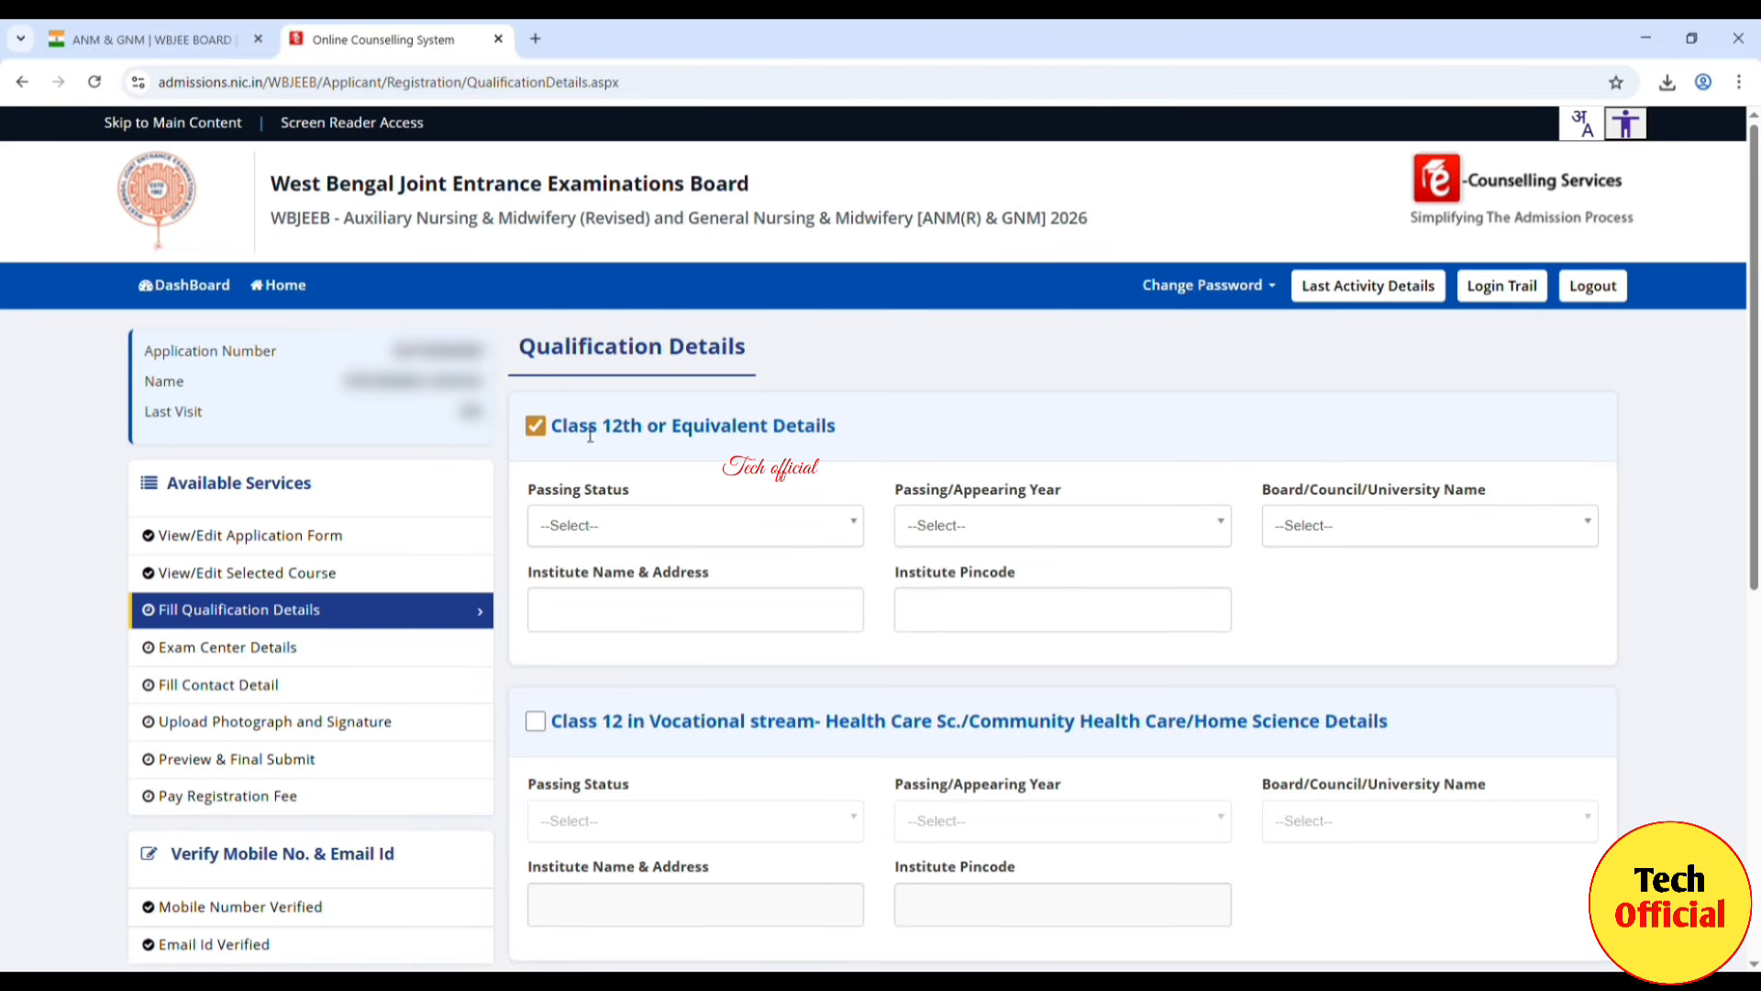
Step: Set the Class 12th passing status to Passed and year to 2012, and browse the boards list
left_click(813, 527)
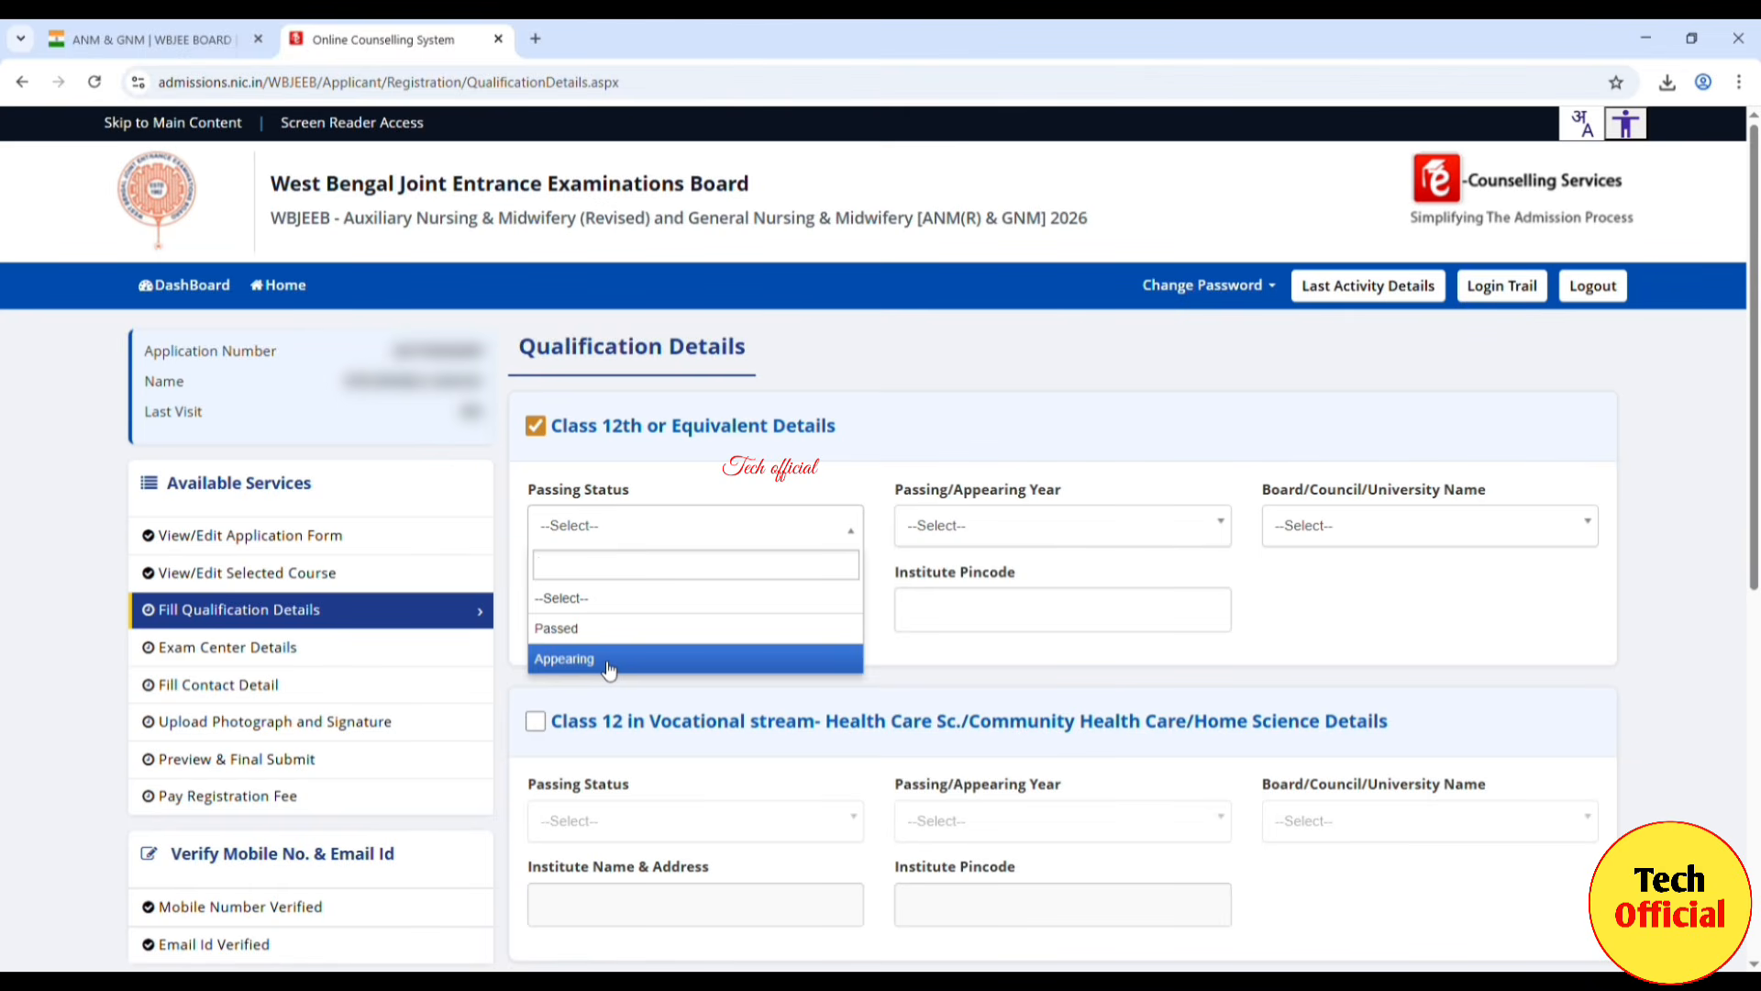
left_click(609, 629)
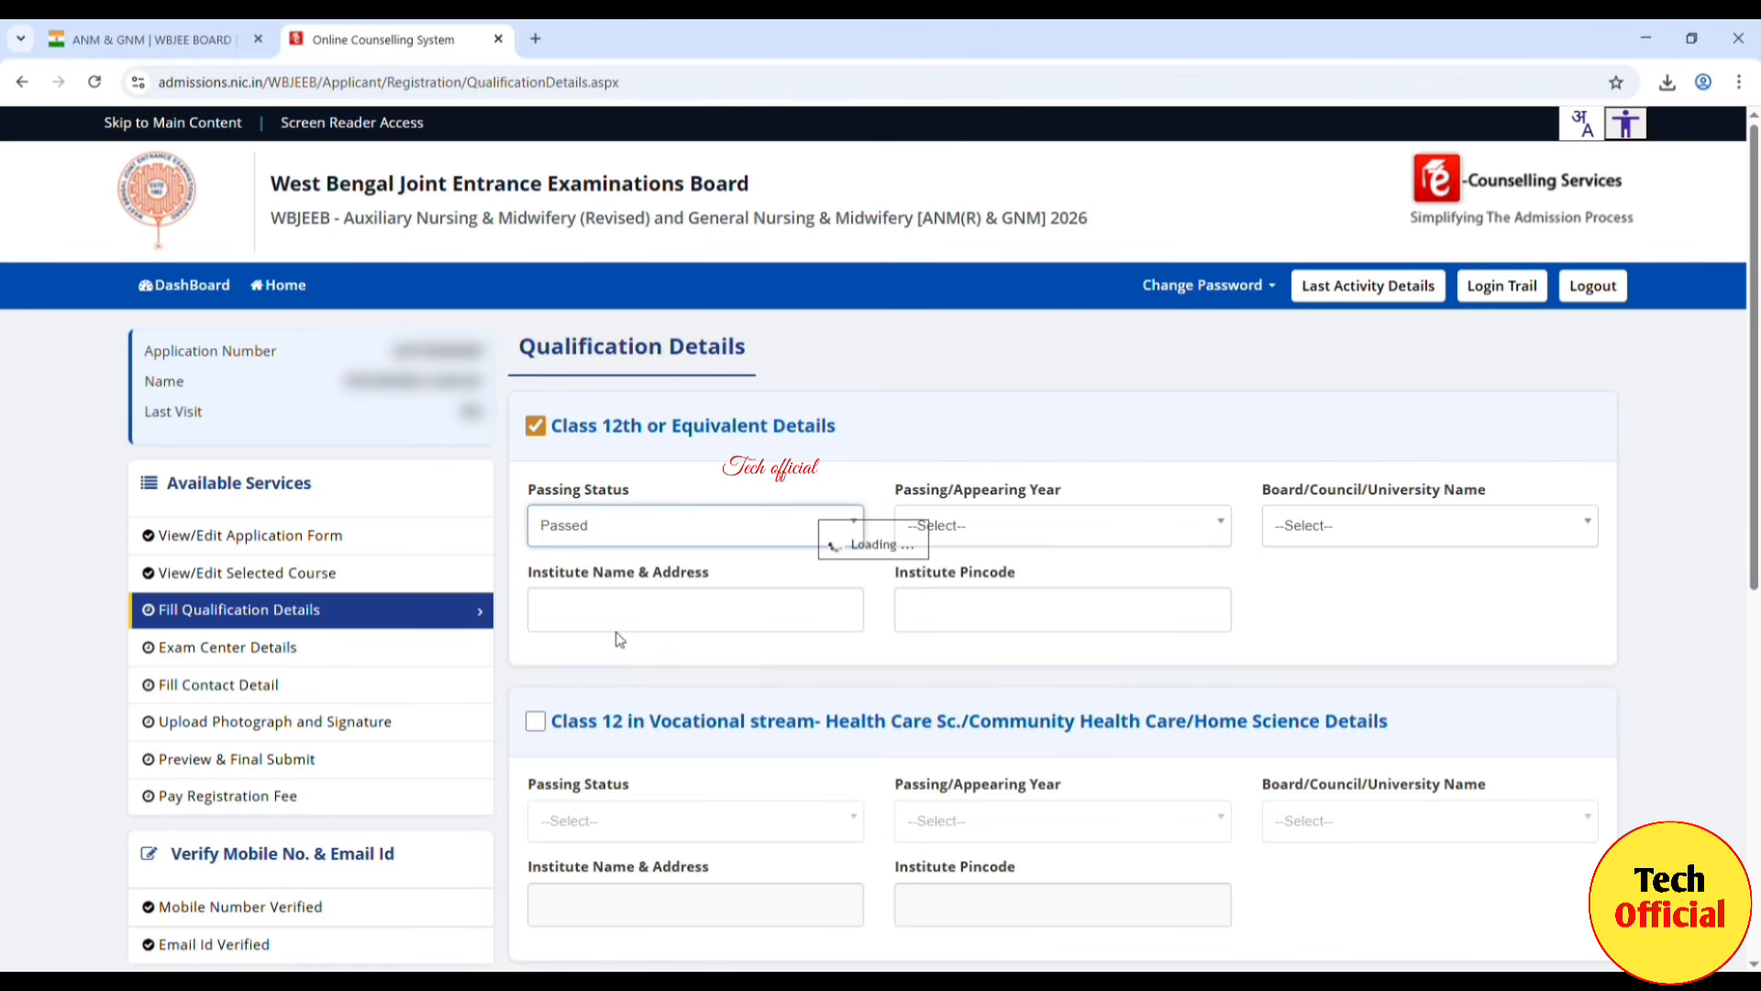
left_click(1034, 522)
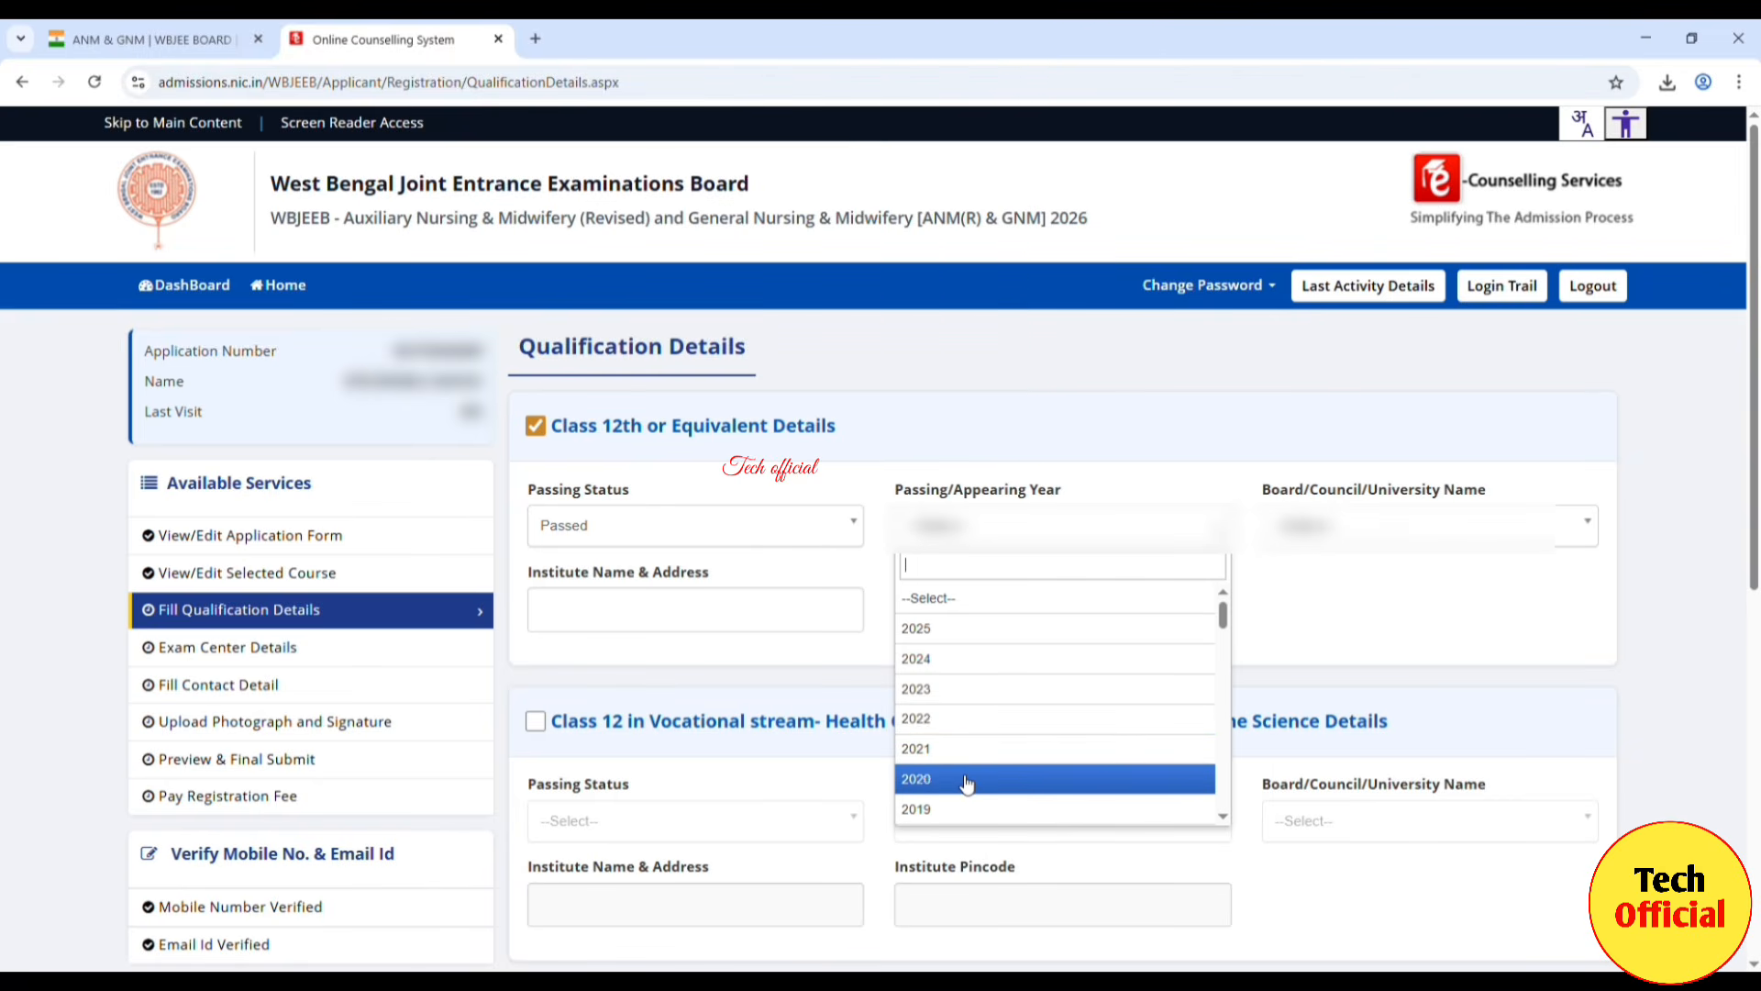
scroll(966, 782, "down", 2)
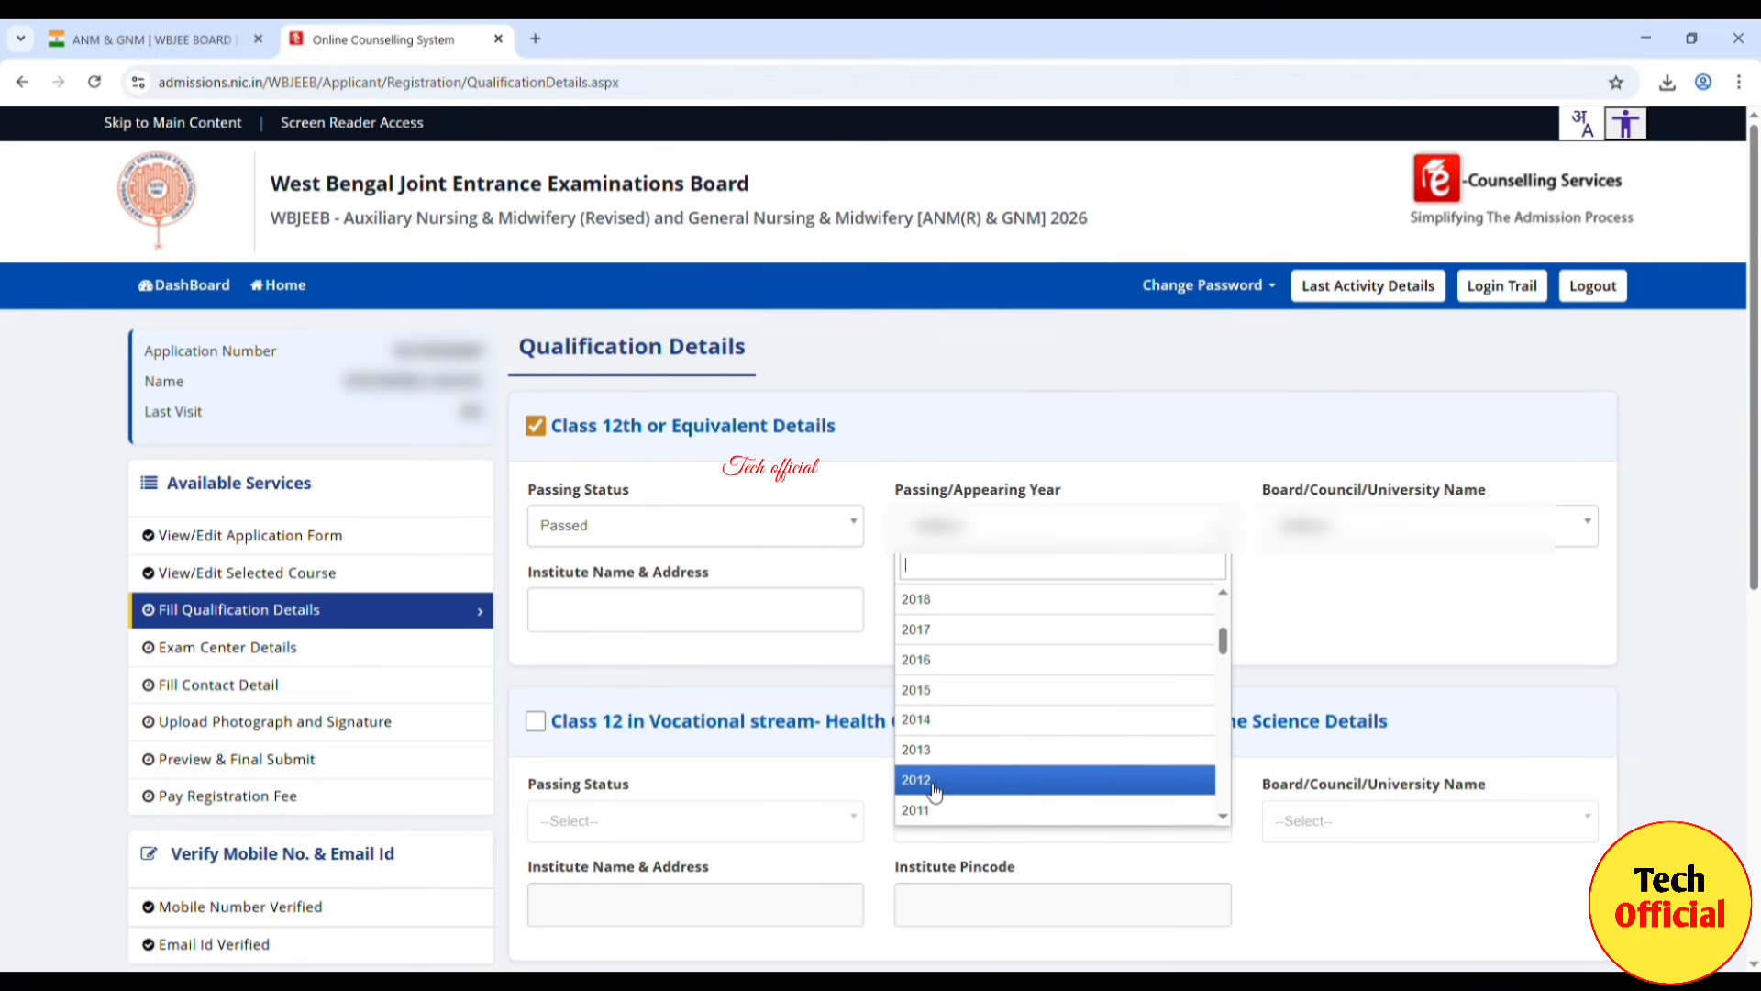
left_click(934, 783)
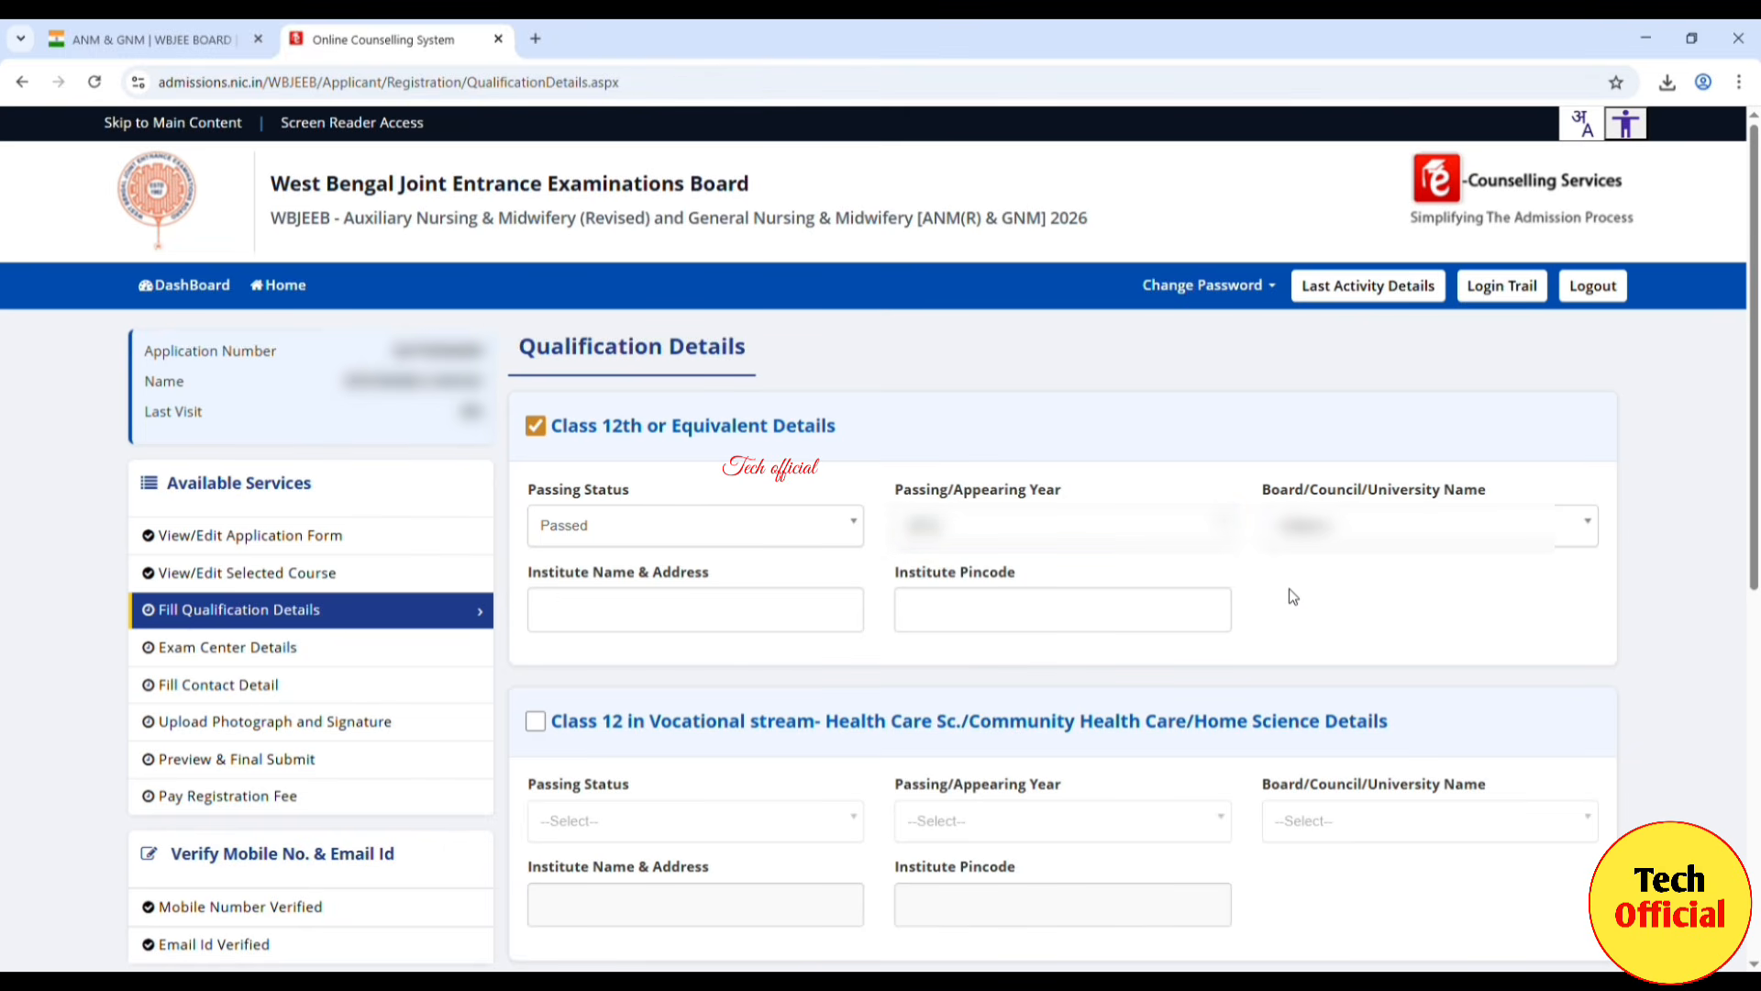
left_click(1391, 531)
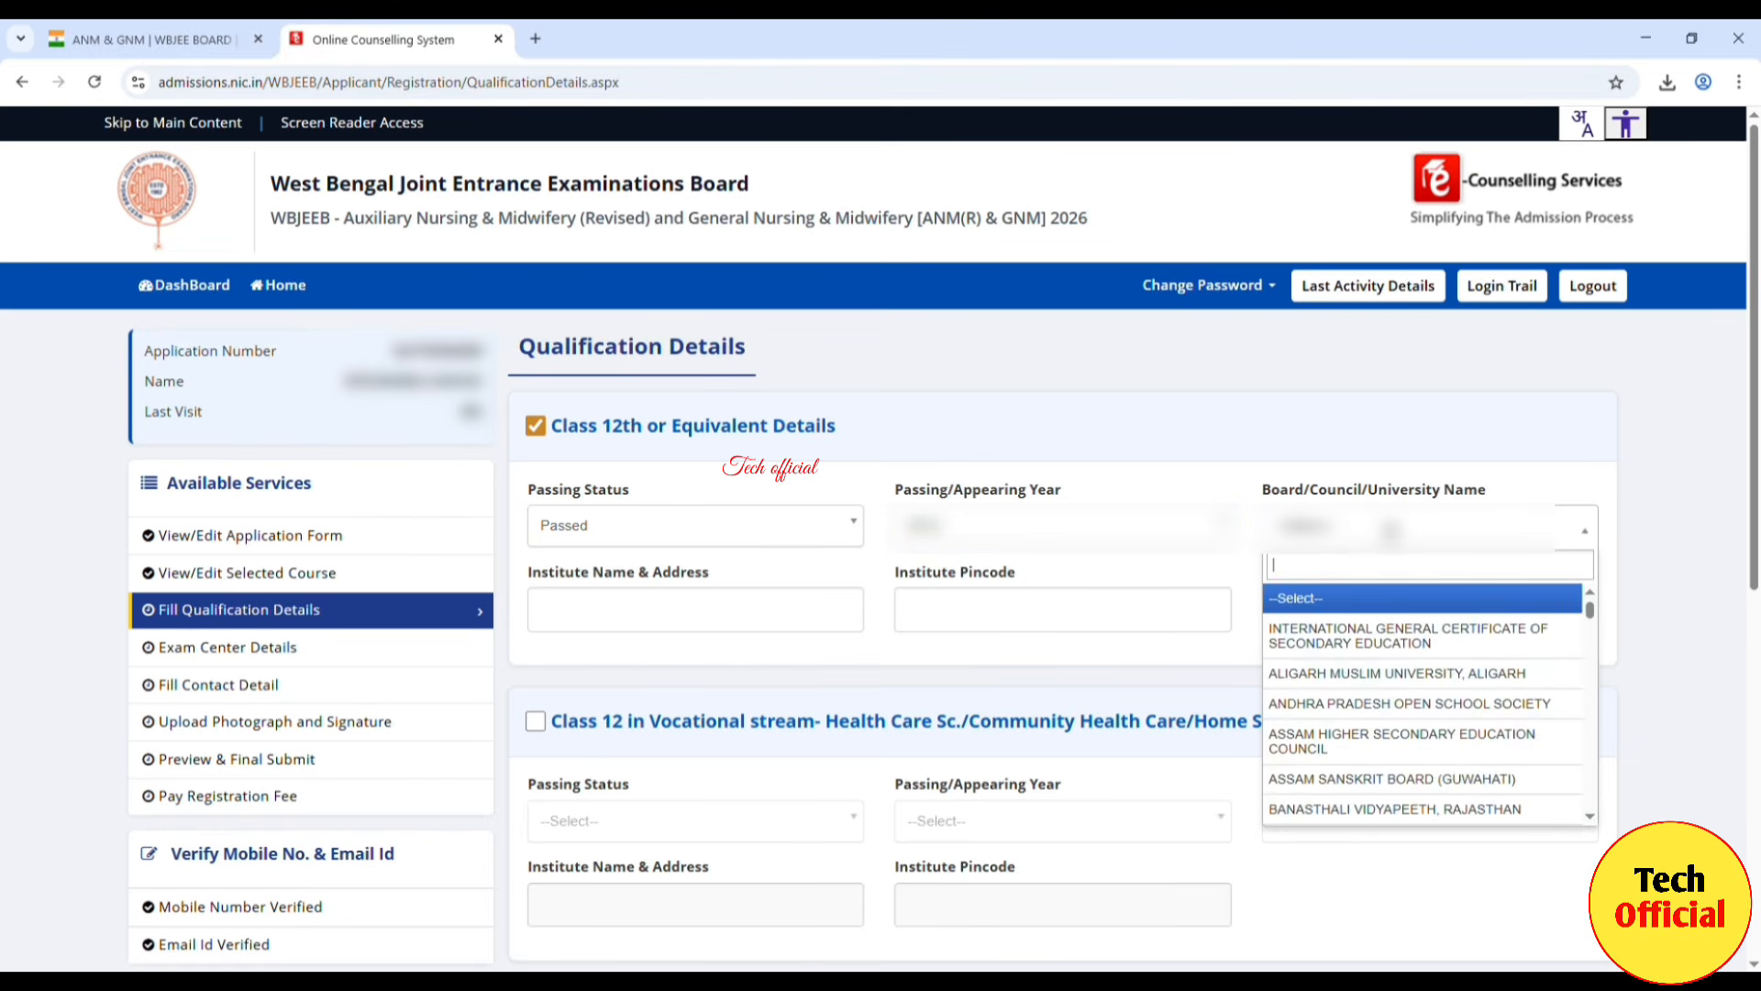
left_click_drag(1588, 609, 1582, 821)
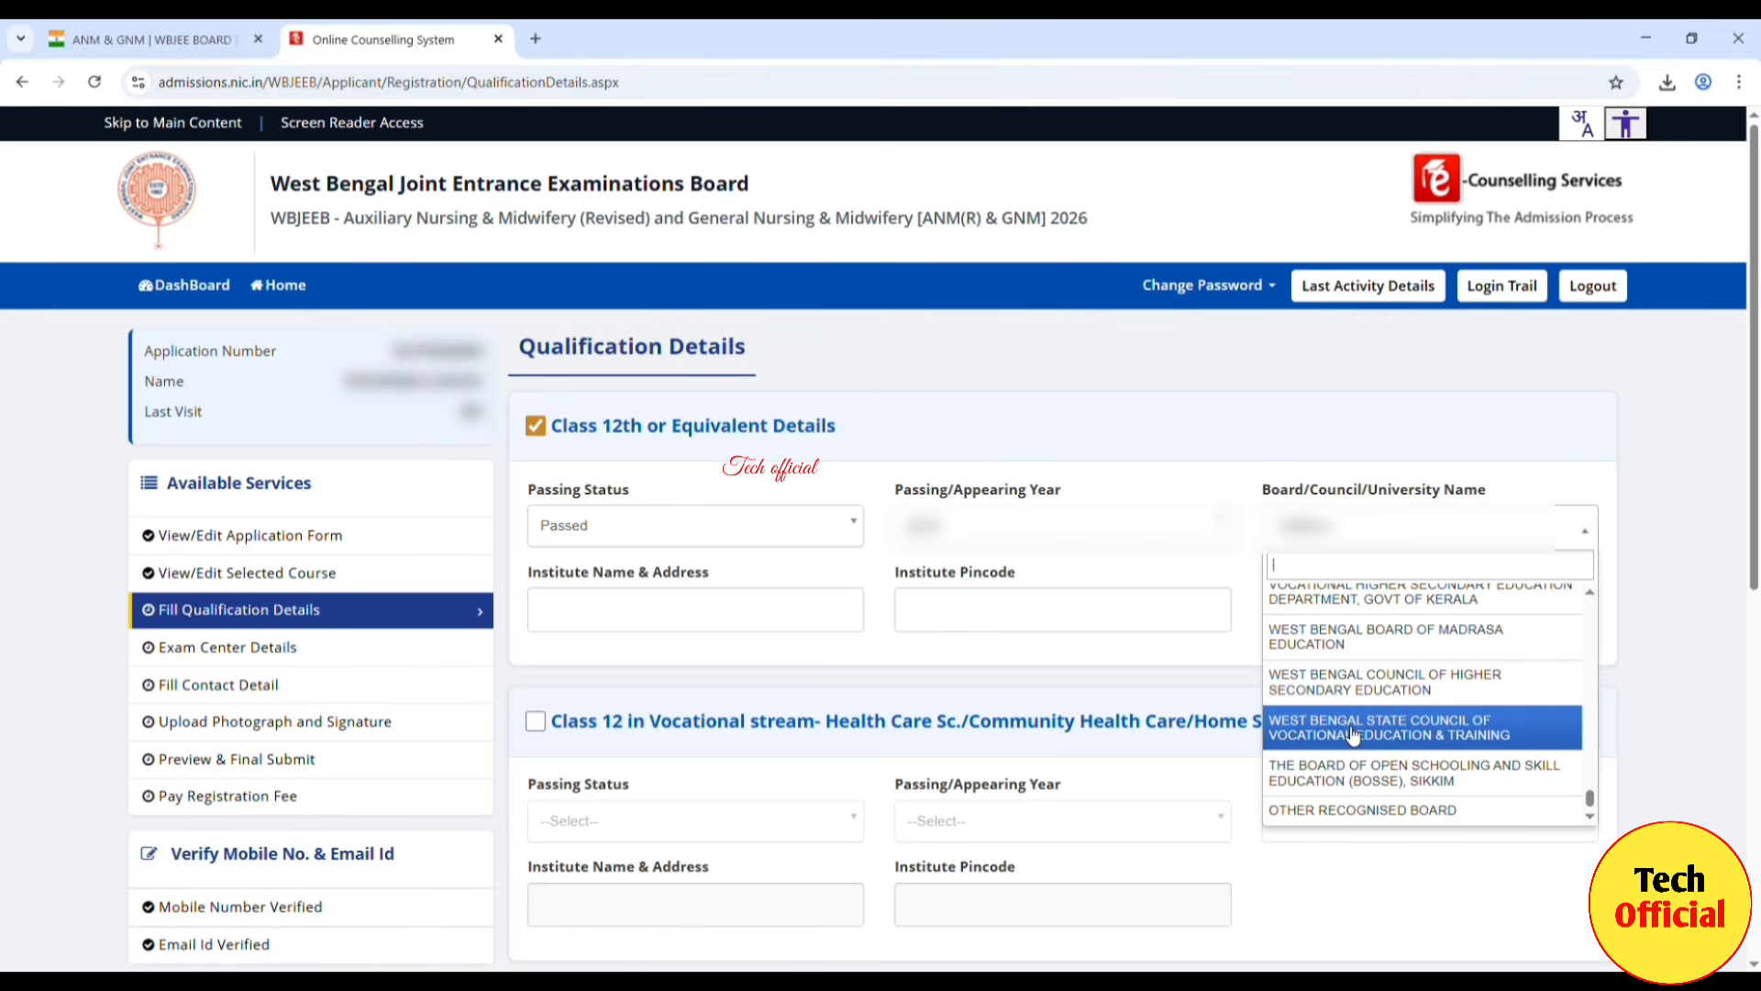
Step: Choose West Bengal Council of Higher Secondary Education as board and correct the institute address to GHATAL
left_click(1395, 690)
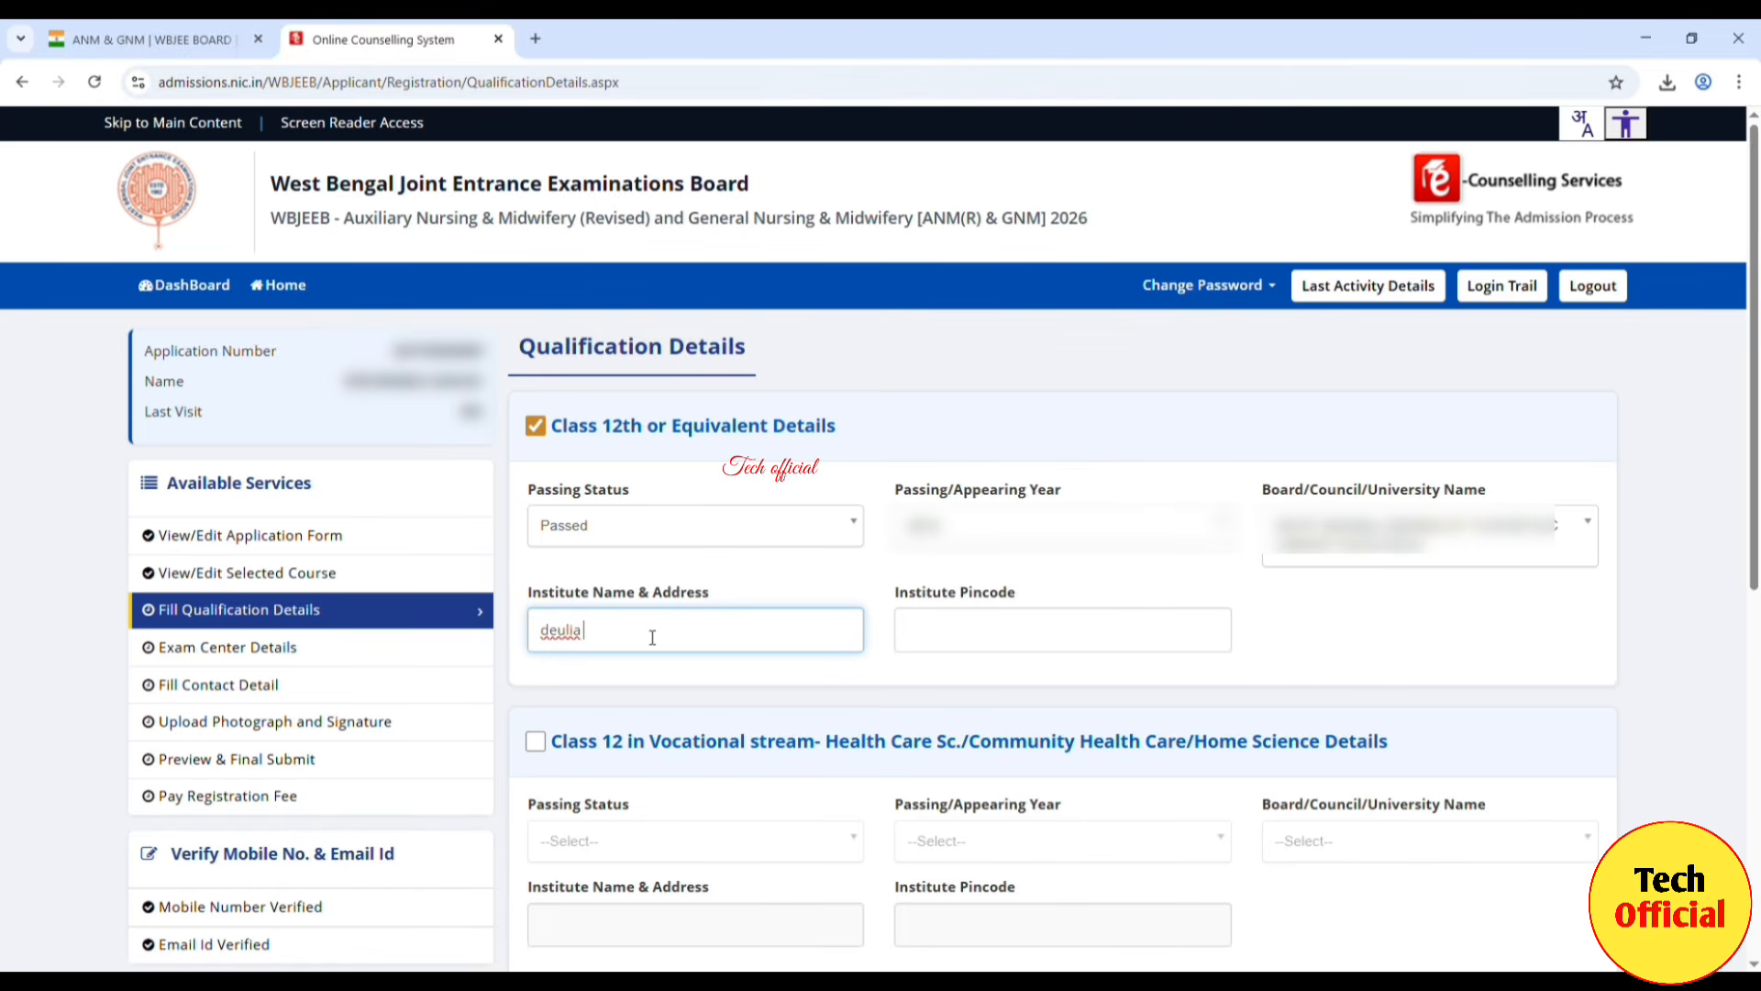
key("BackSpace")
key("BackSpace")
type("DEU")
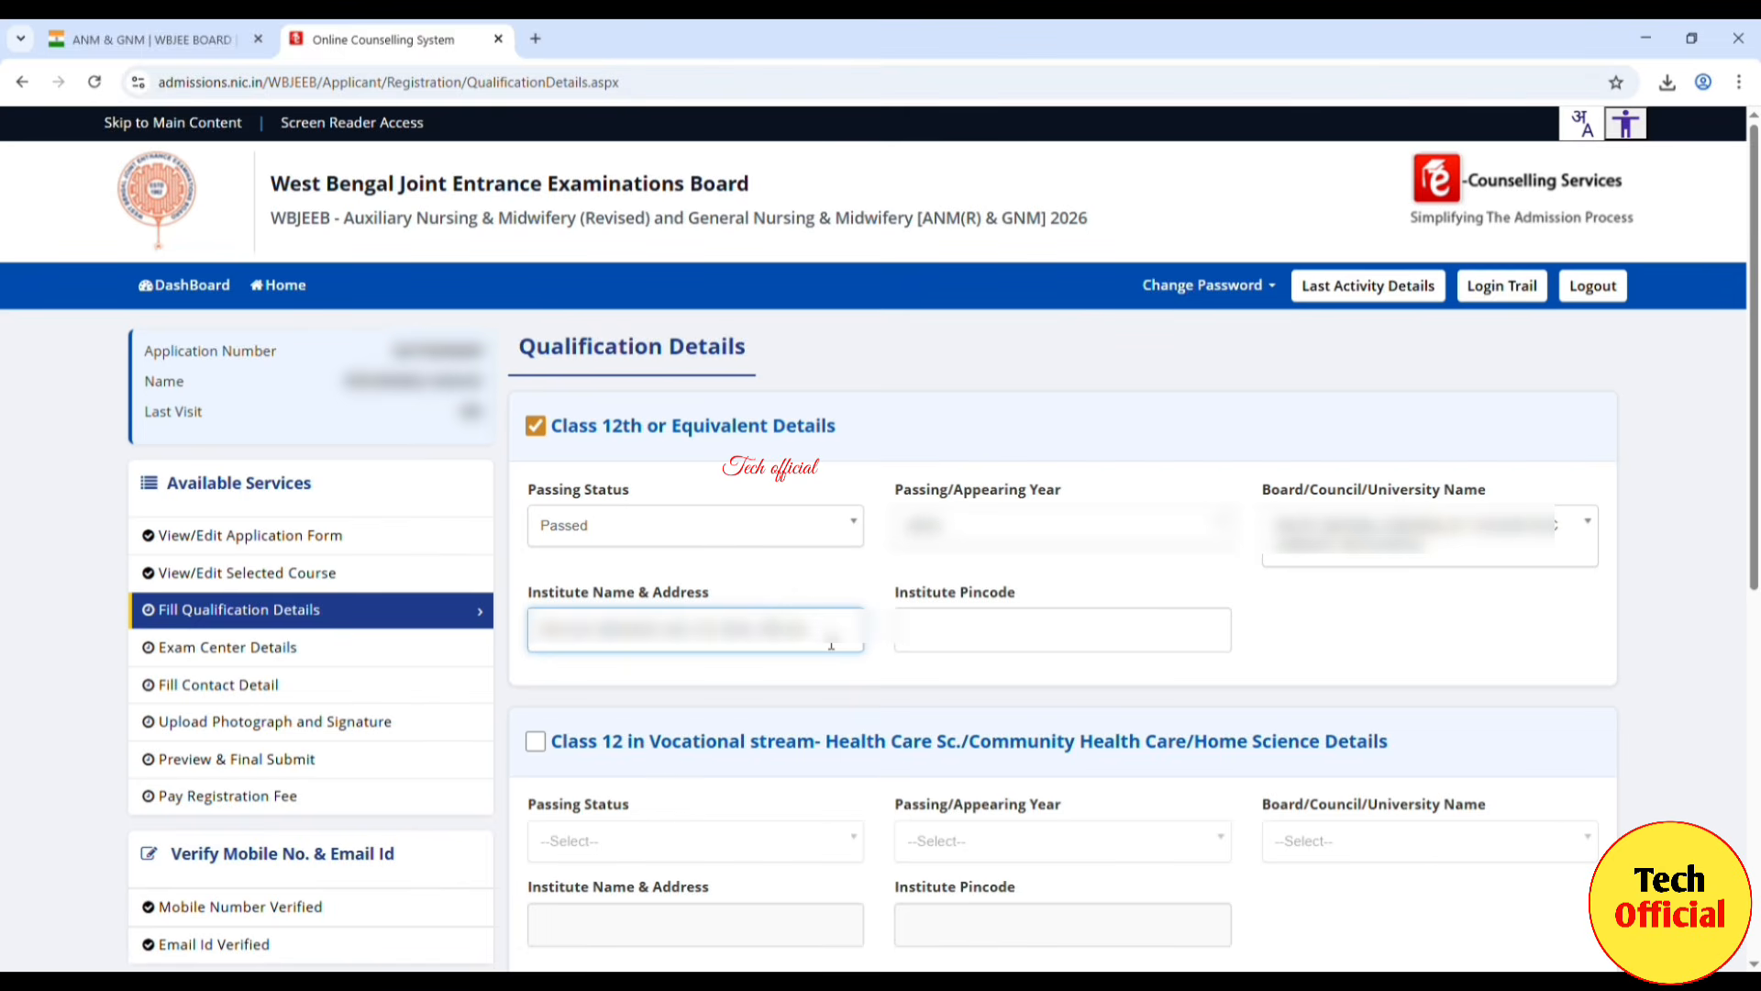
type("GHATAL")
Step: Enter institute pincode 742101 and submit the qualification details
left_click(962, 646)
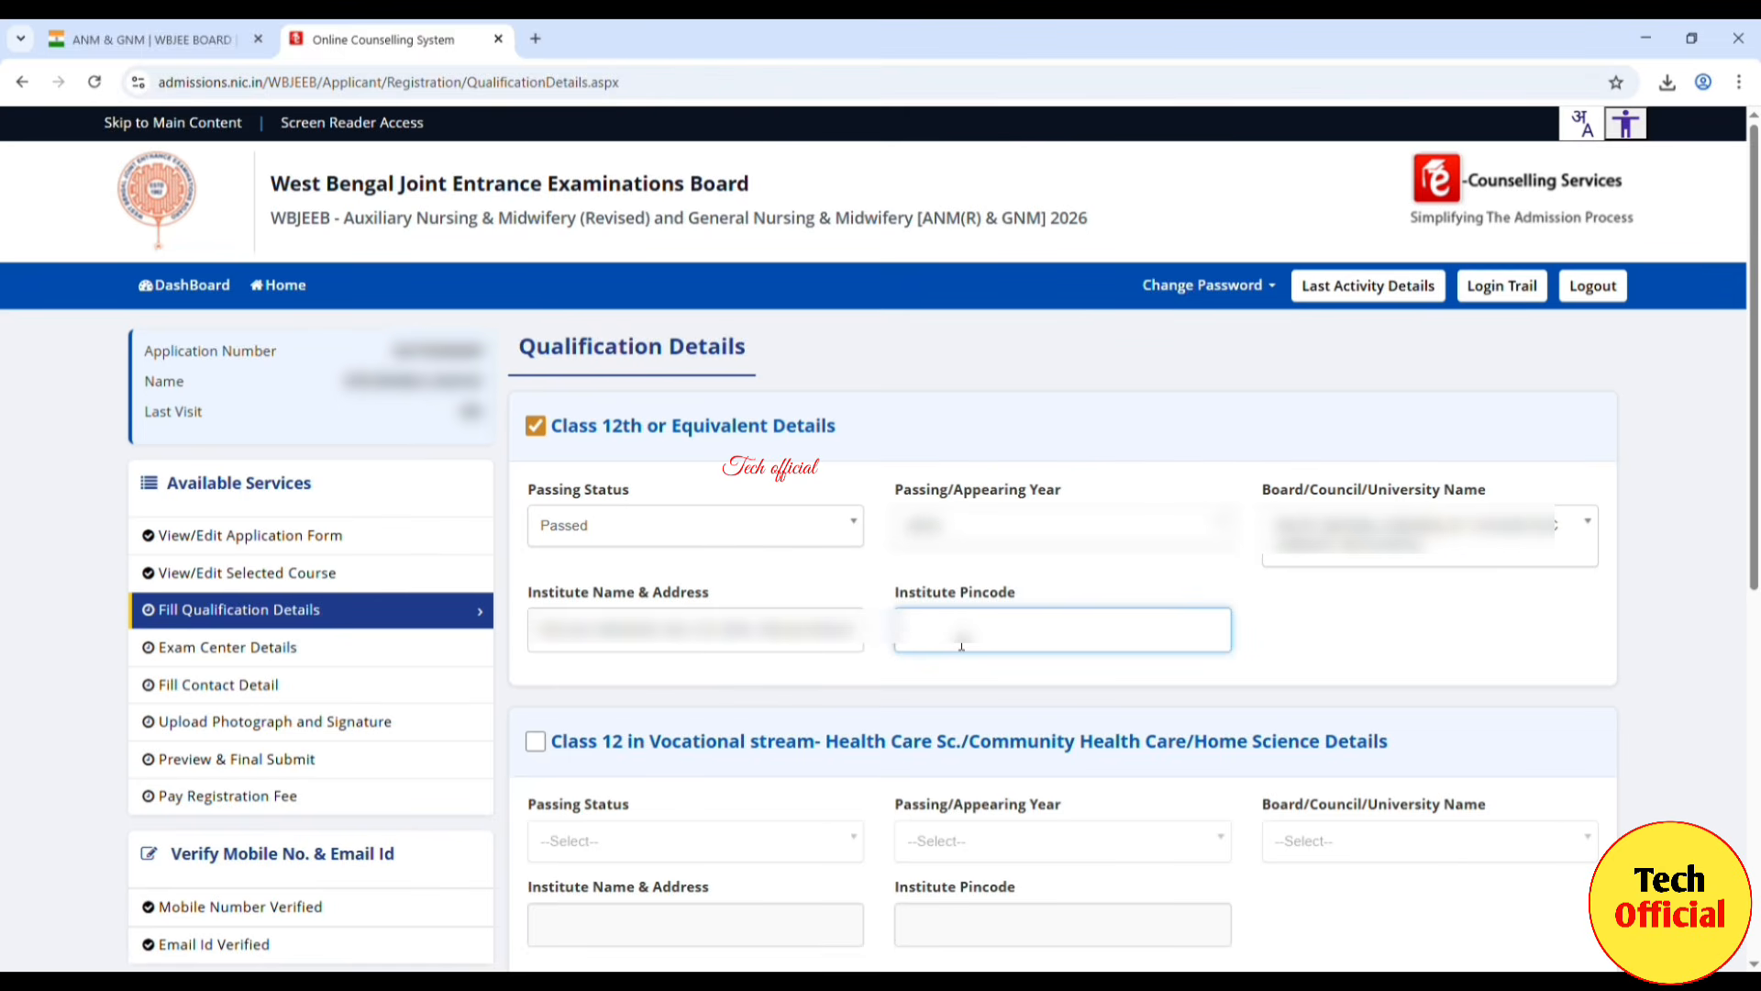
type("742101")
scroll(961, 646, "down", 7)
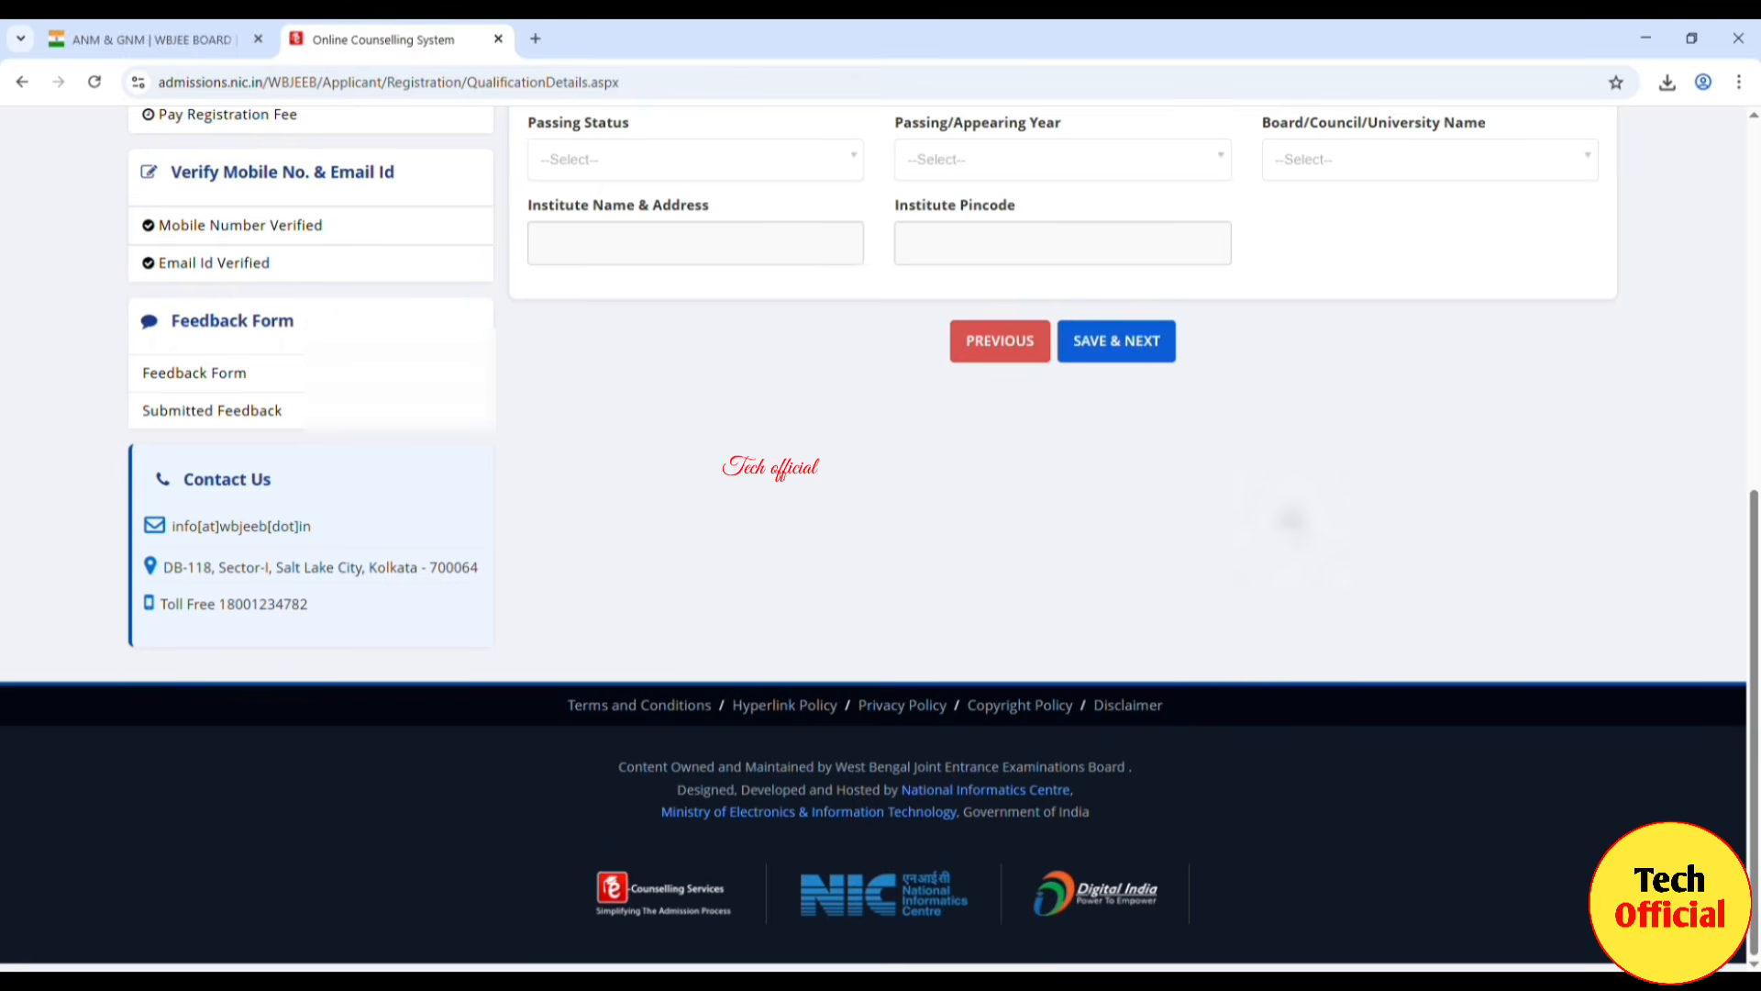
left_click(1135, 355)
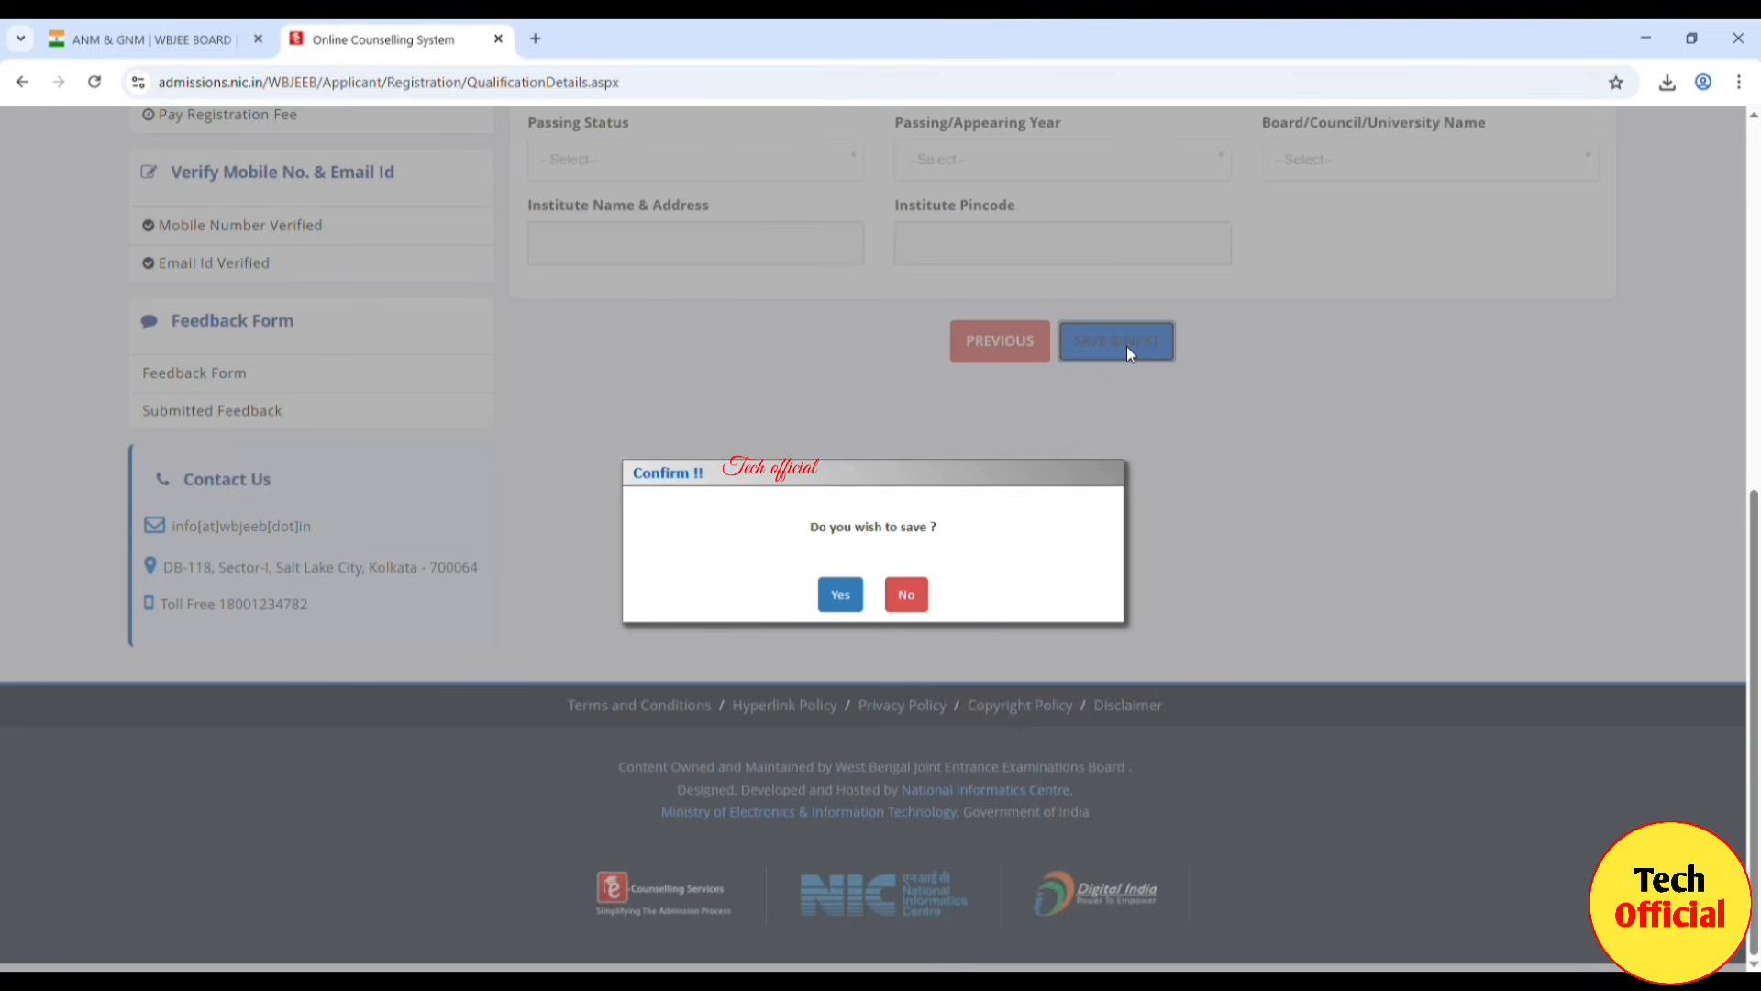
Step: Confirm saving, then set West Bengal and Bankura - Bankura as Examination City 1
left_click(842, 595)
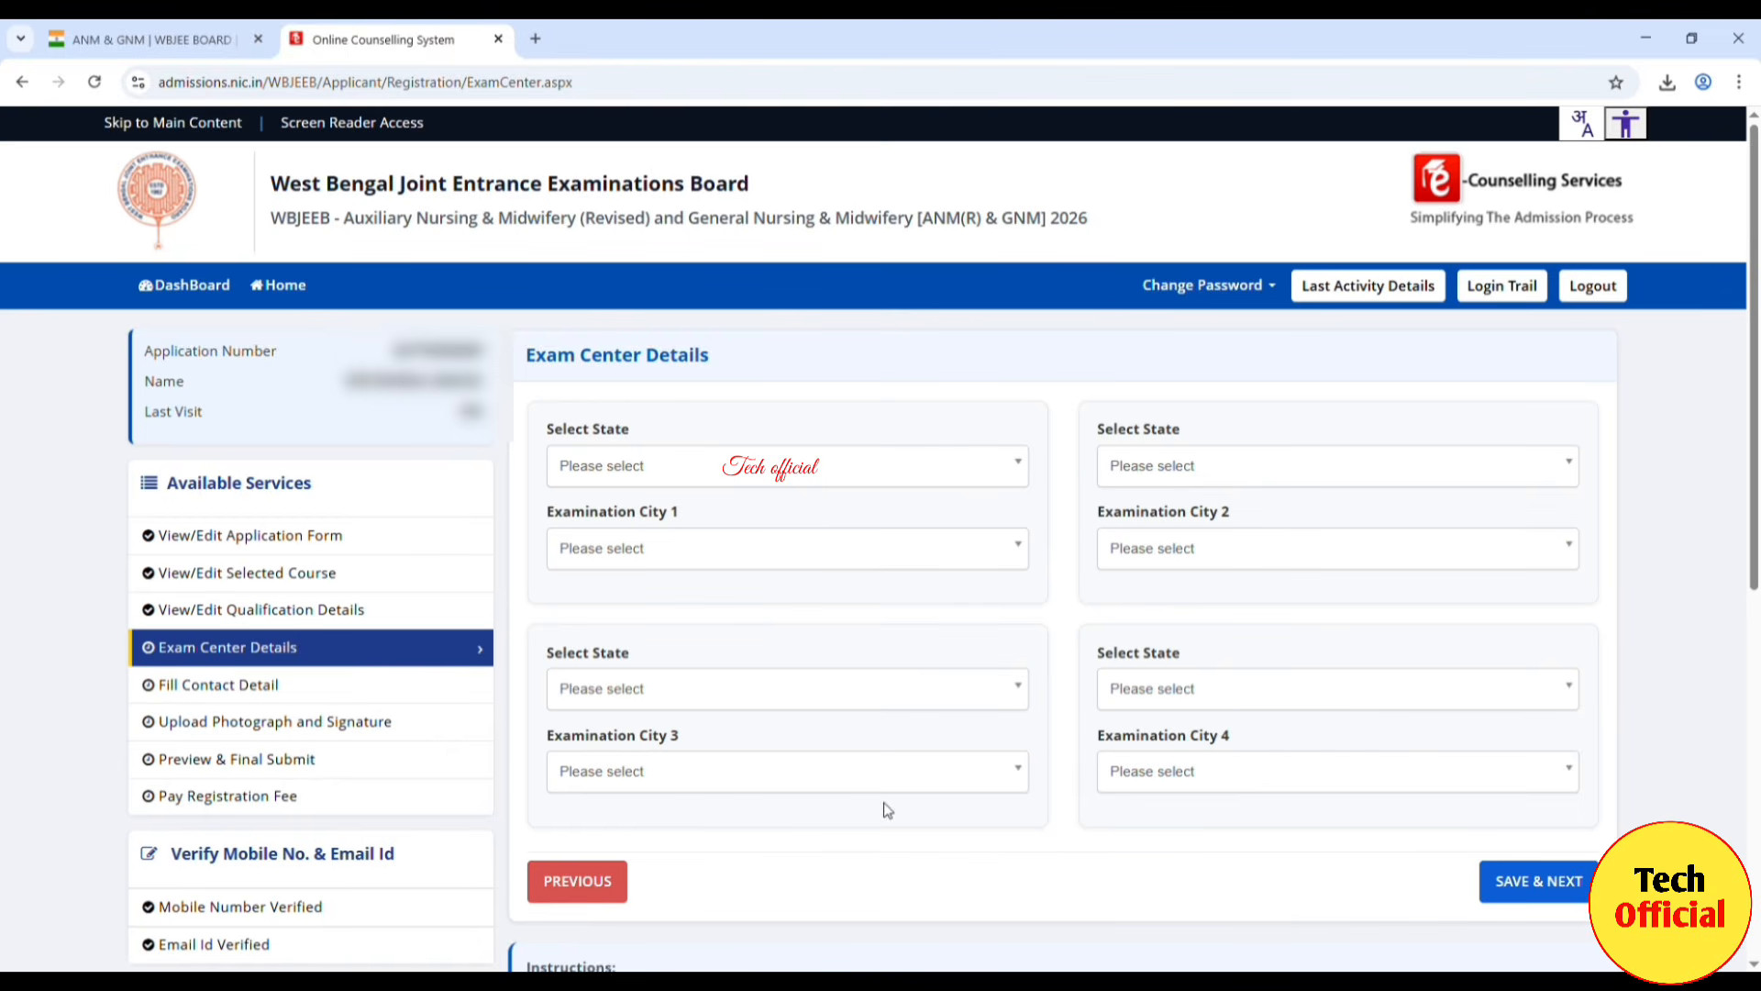
left_click(1019, 472)
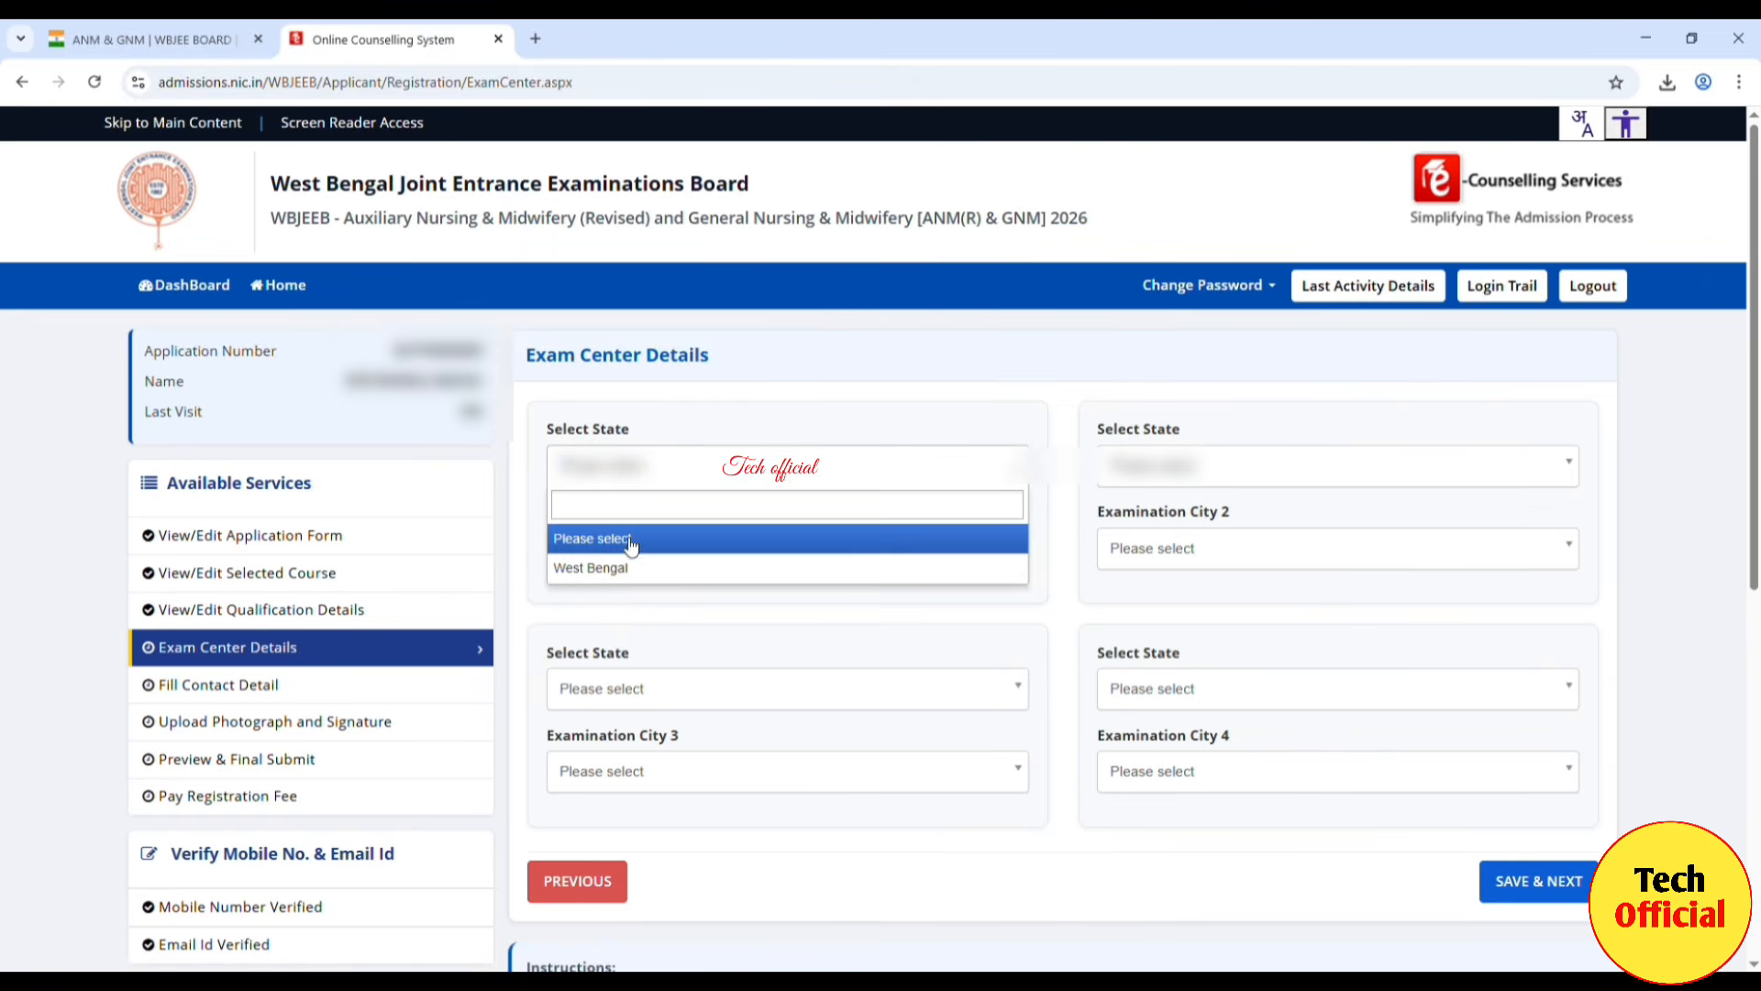
left_click(621, 576)
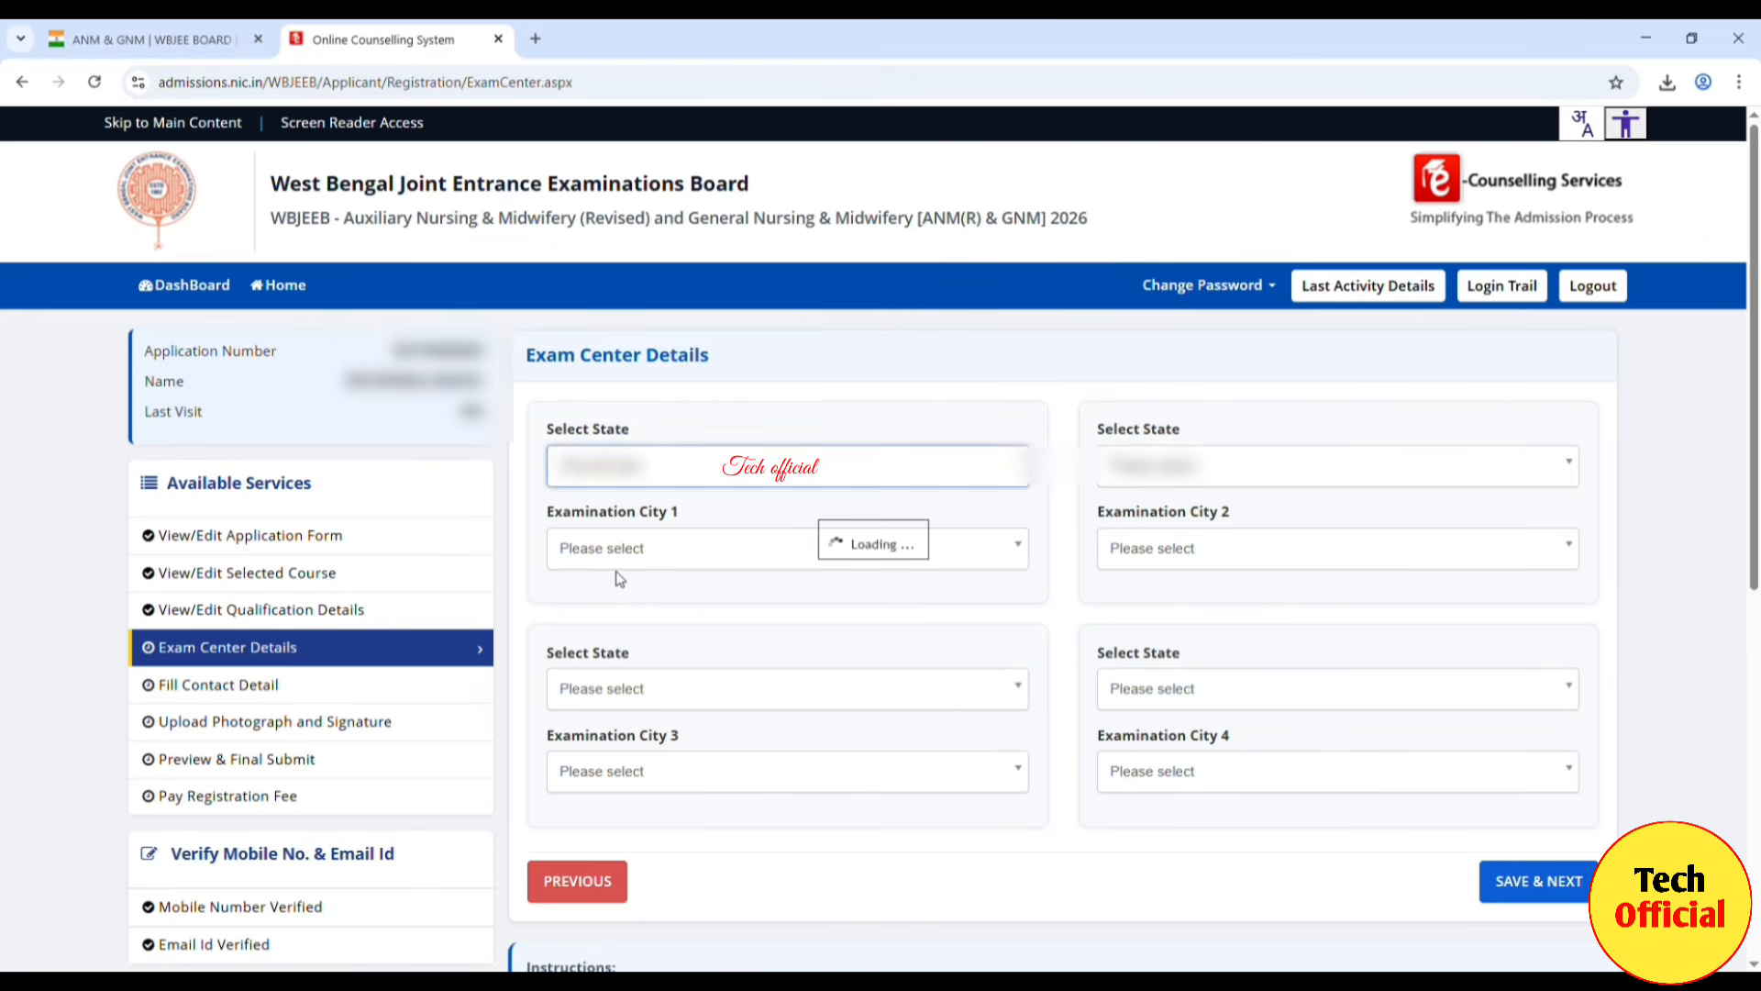
left_click(679, 556)
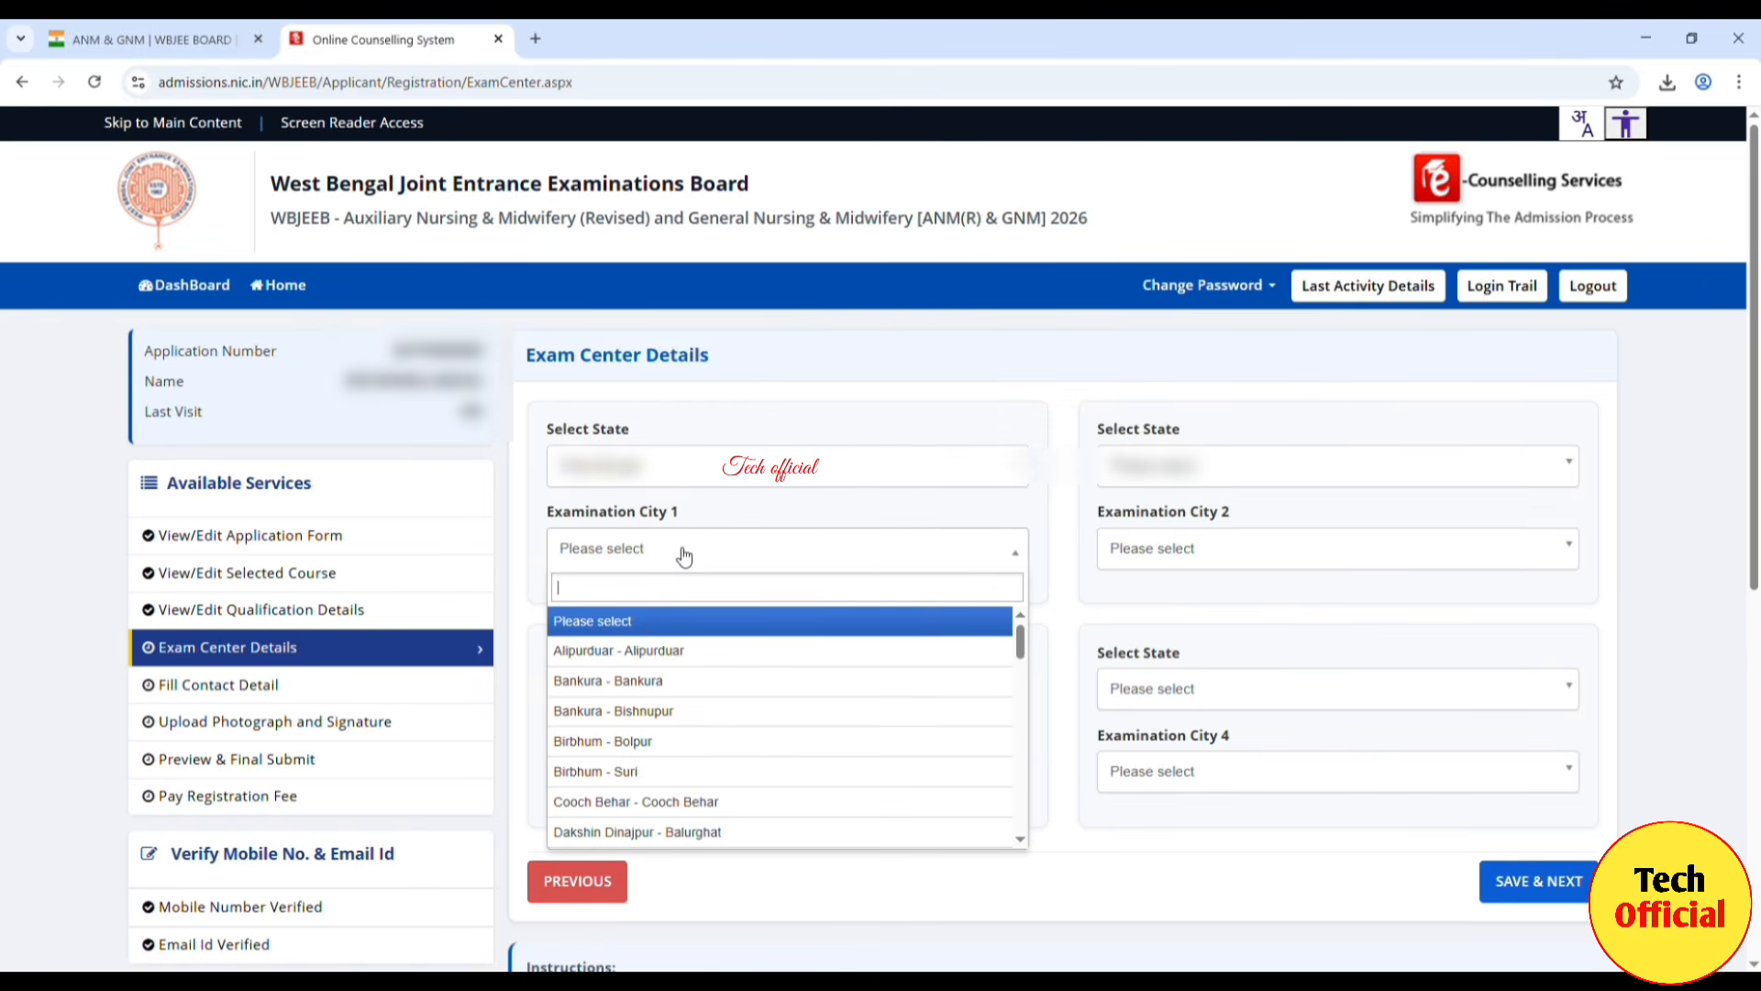
left_click(631, 688)
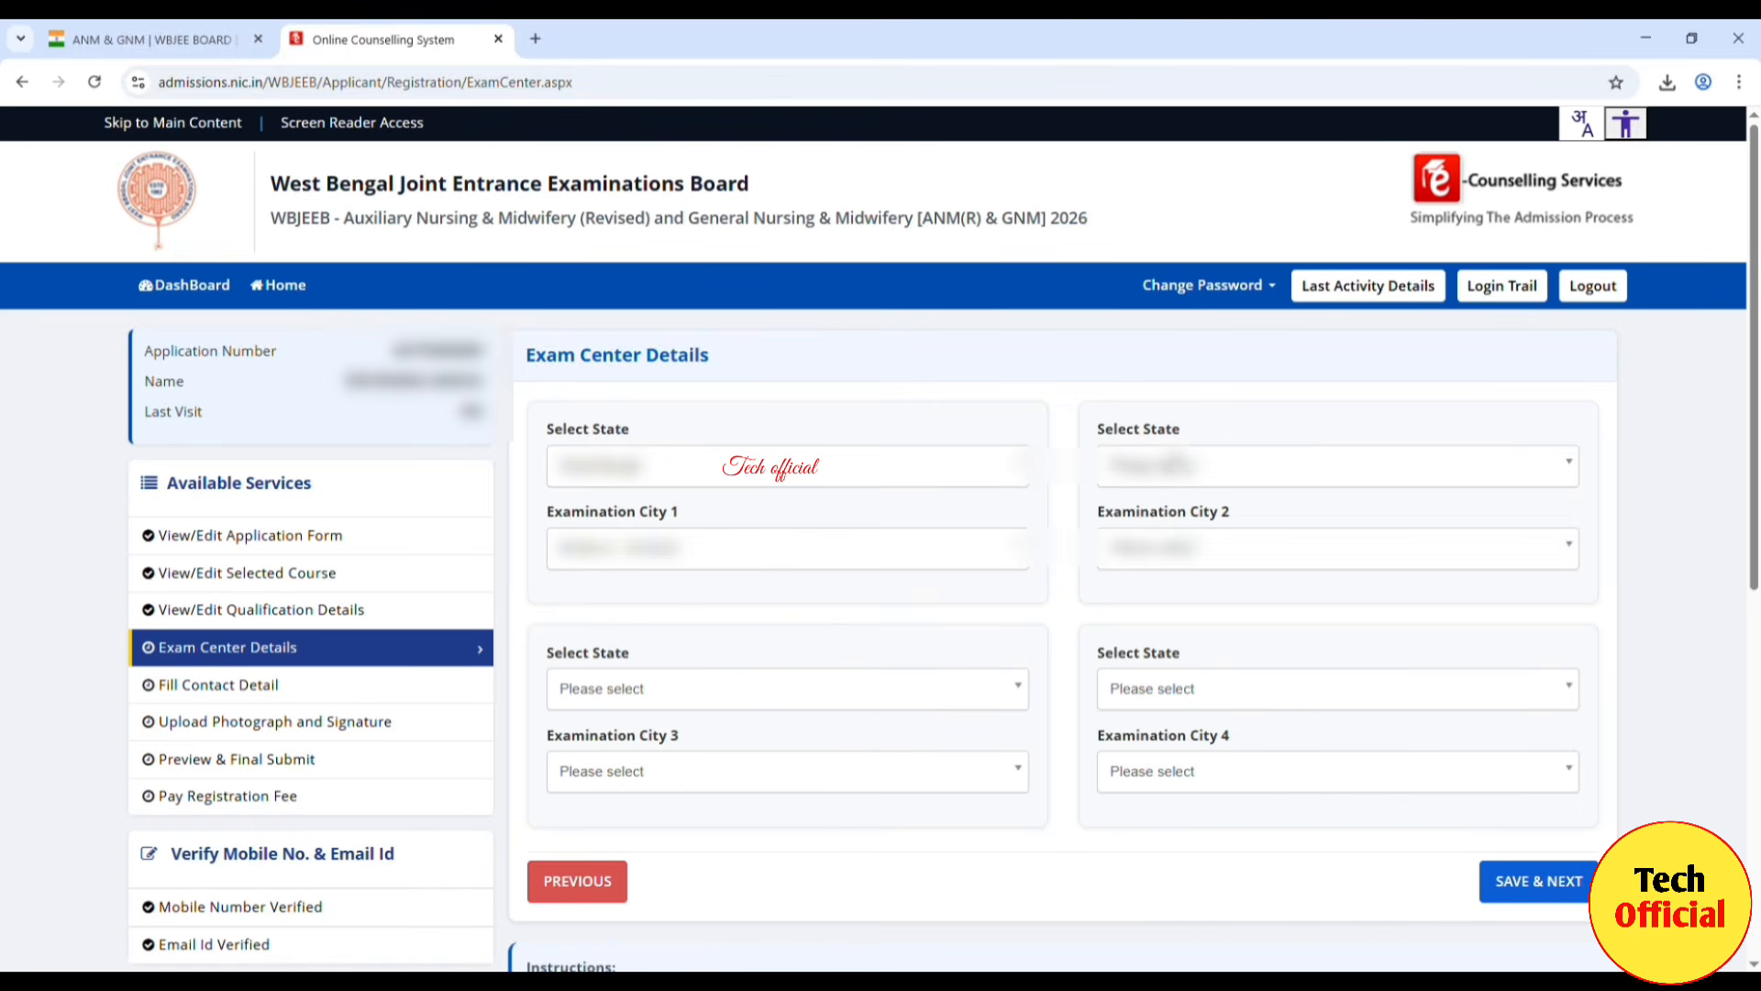
Step: Set West Bengal and a city for Examination City 2
left_click(1184, 468)
left_click(1154, 569)
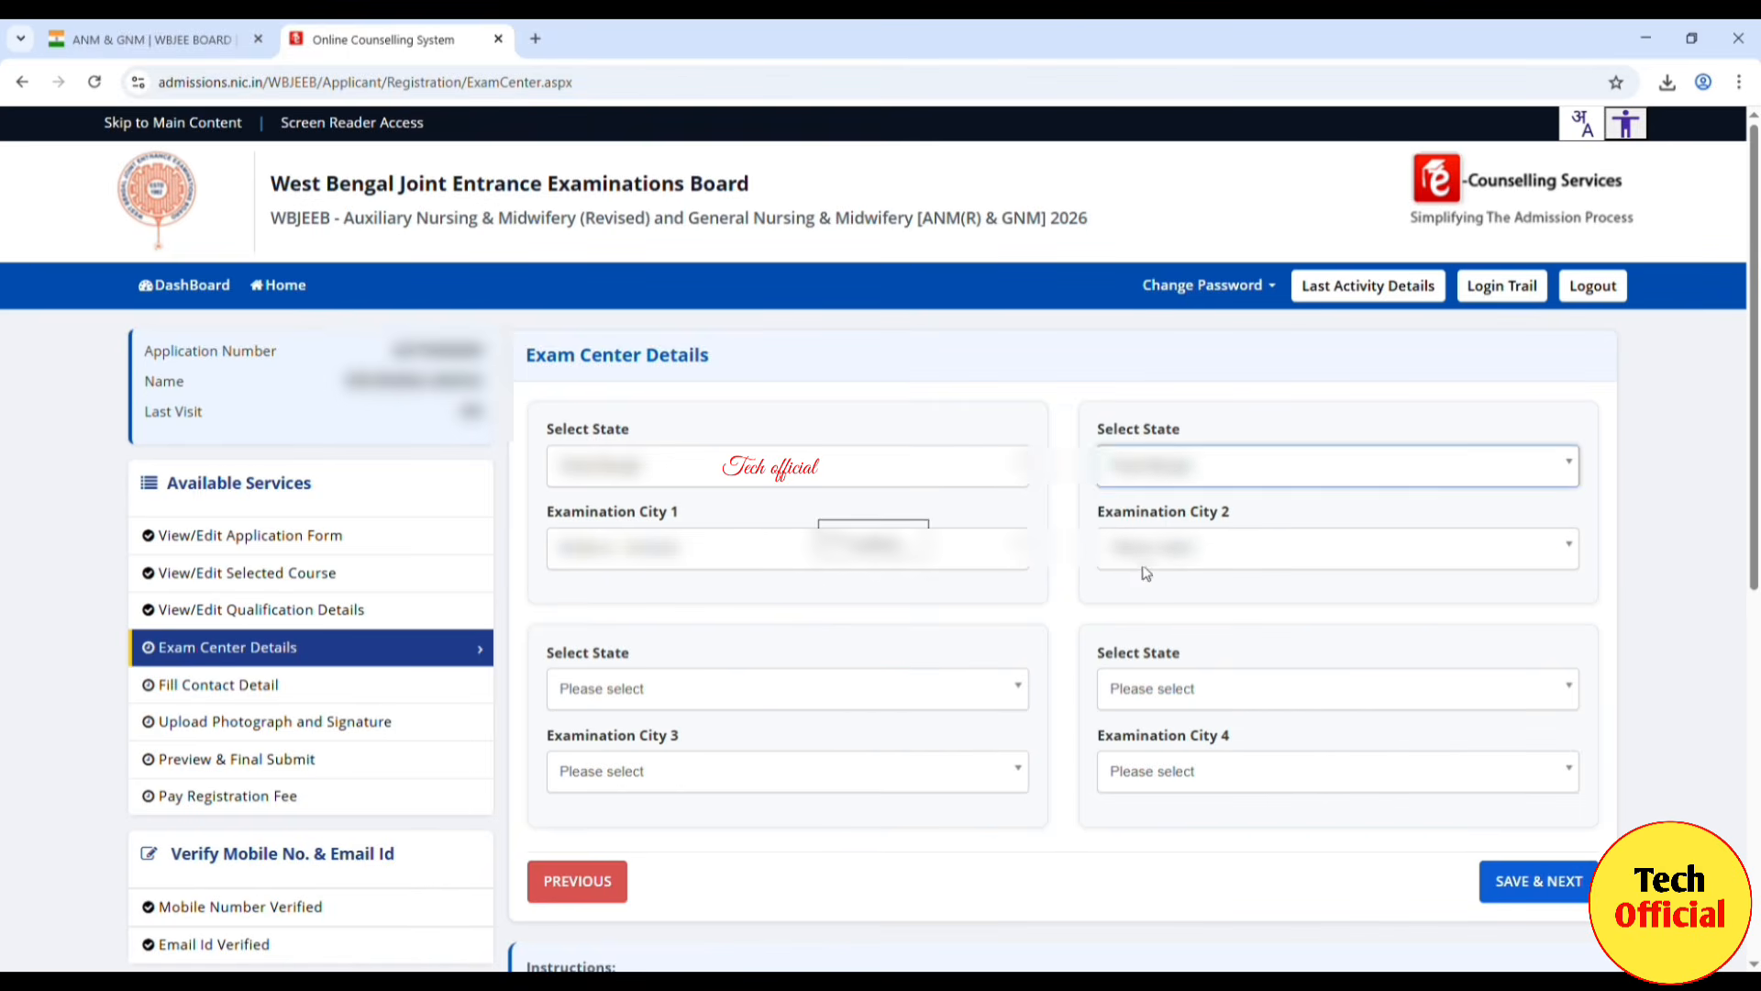
left_click(1162, 553)
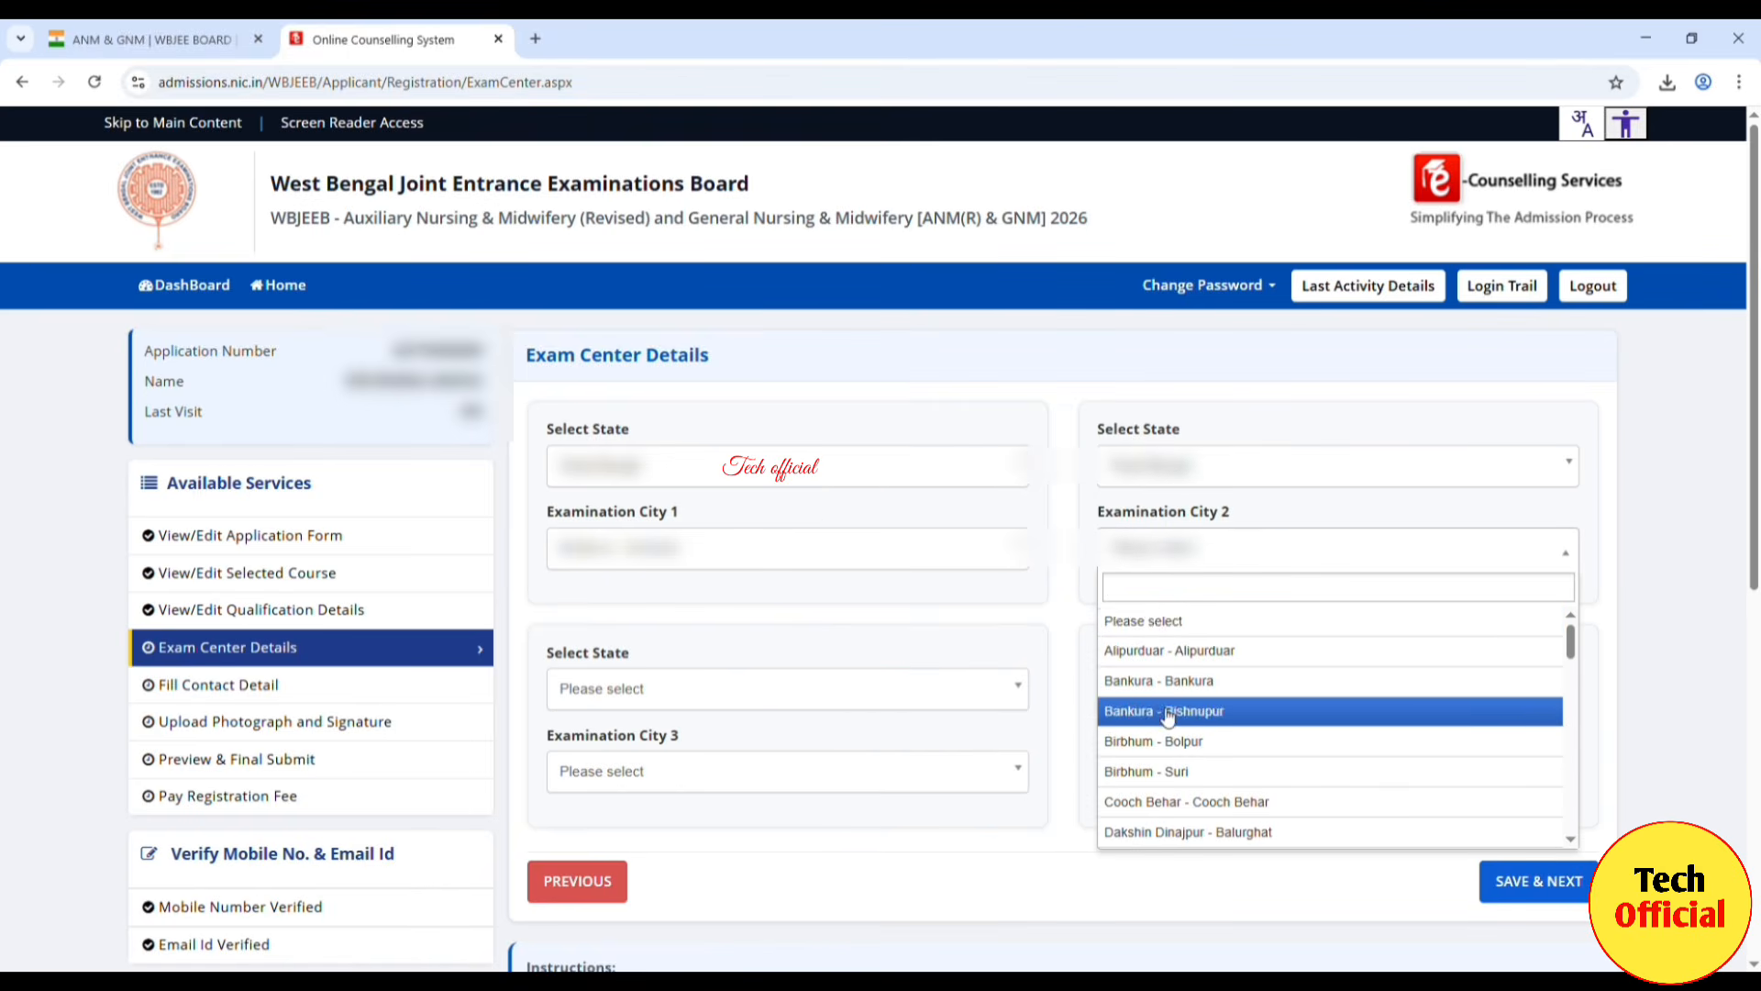
scroll(1184, 724, "down", 10)
left_click(1192, 778)
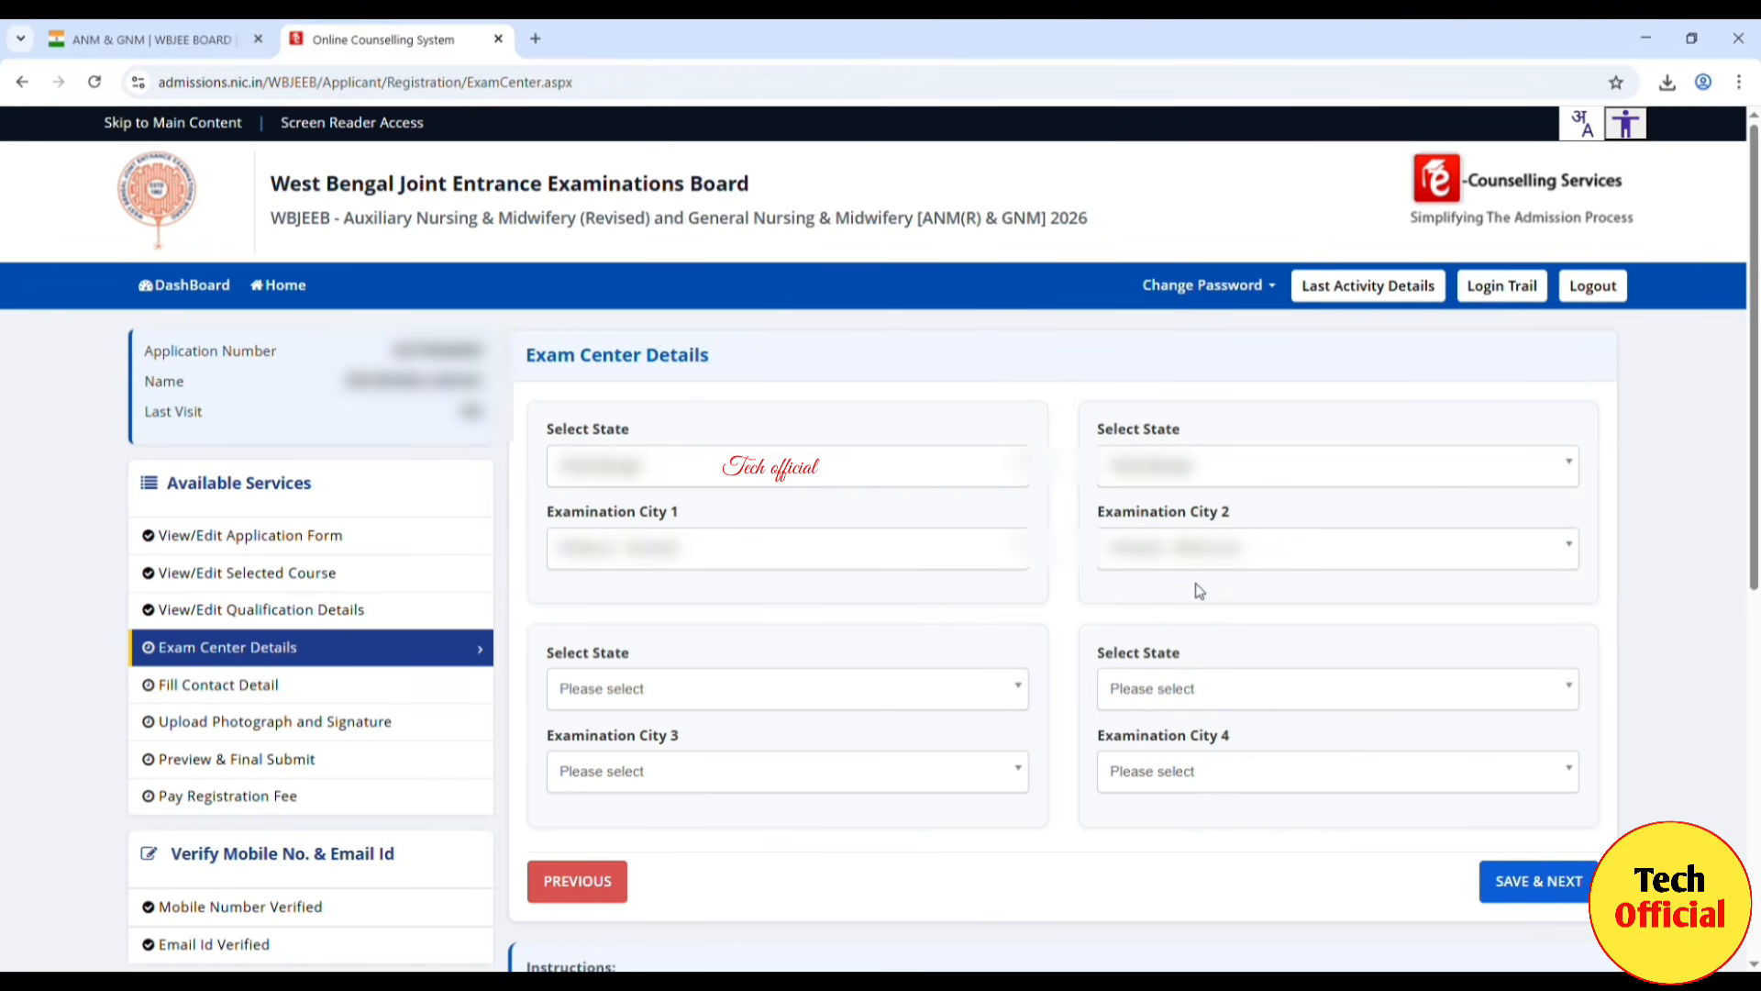
Step: Set West Bengal and a city for Examination City 3
left_click(995, 702)
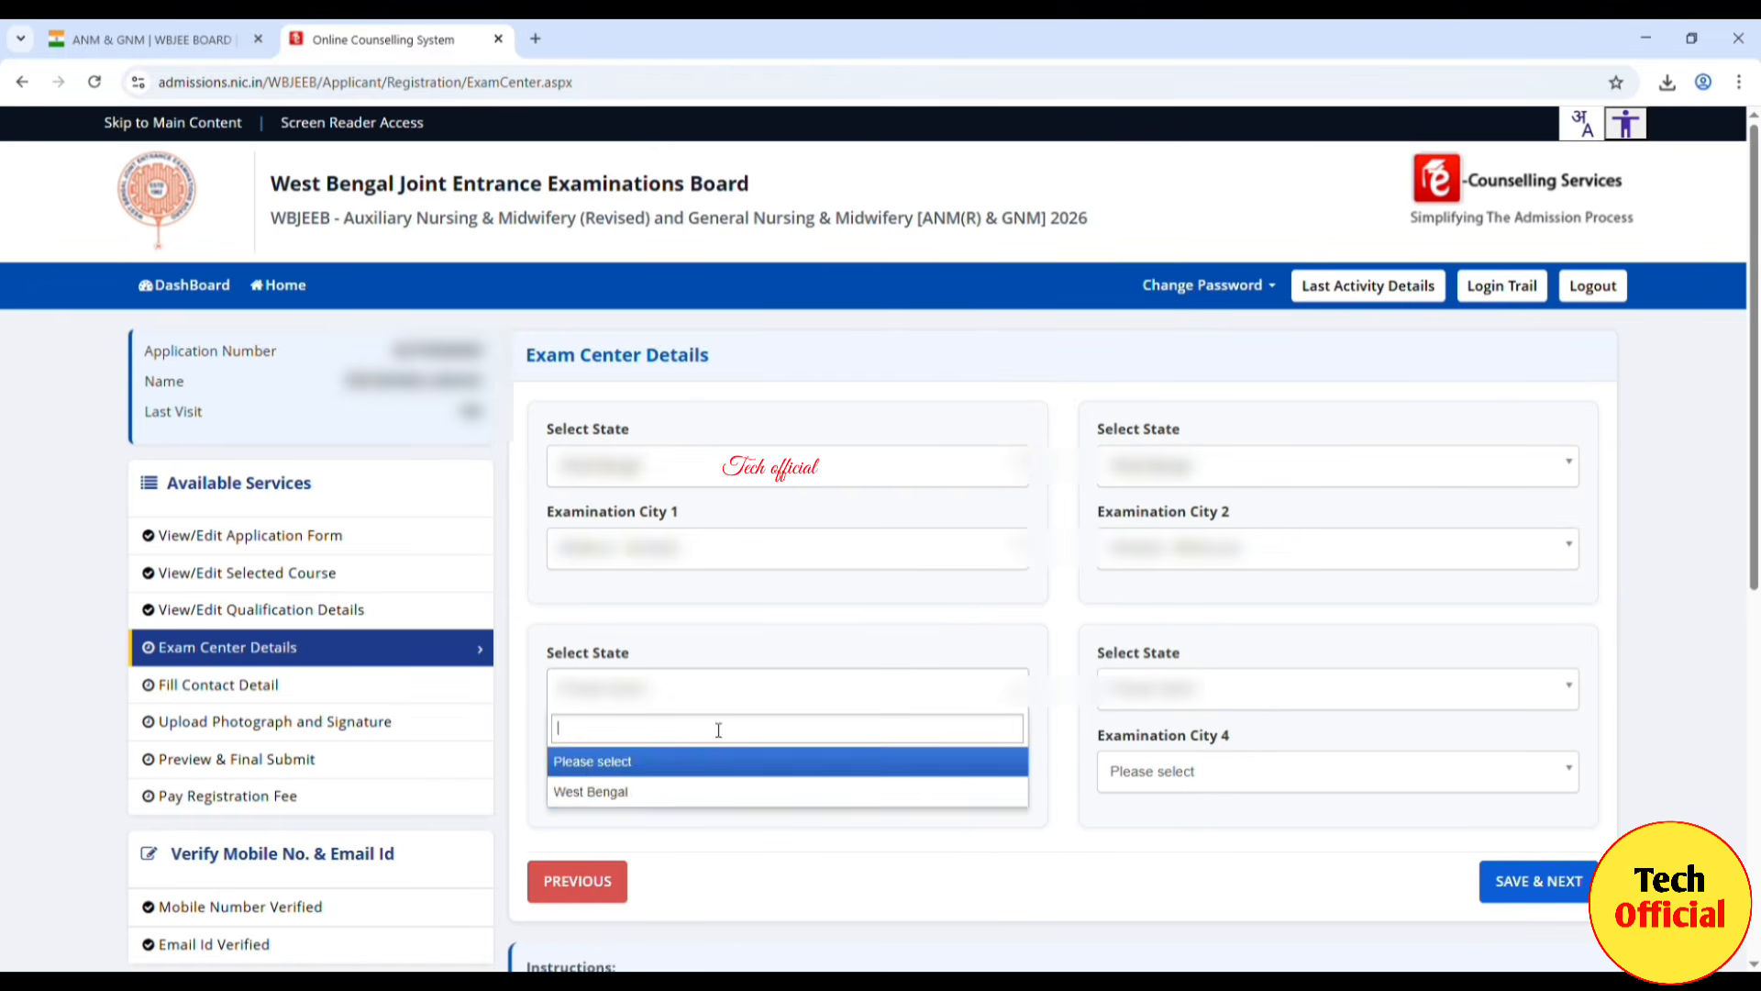
left_click(620, 785)
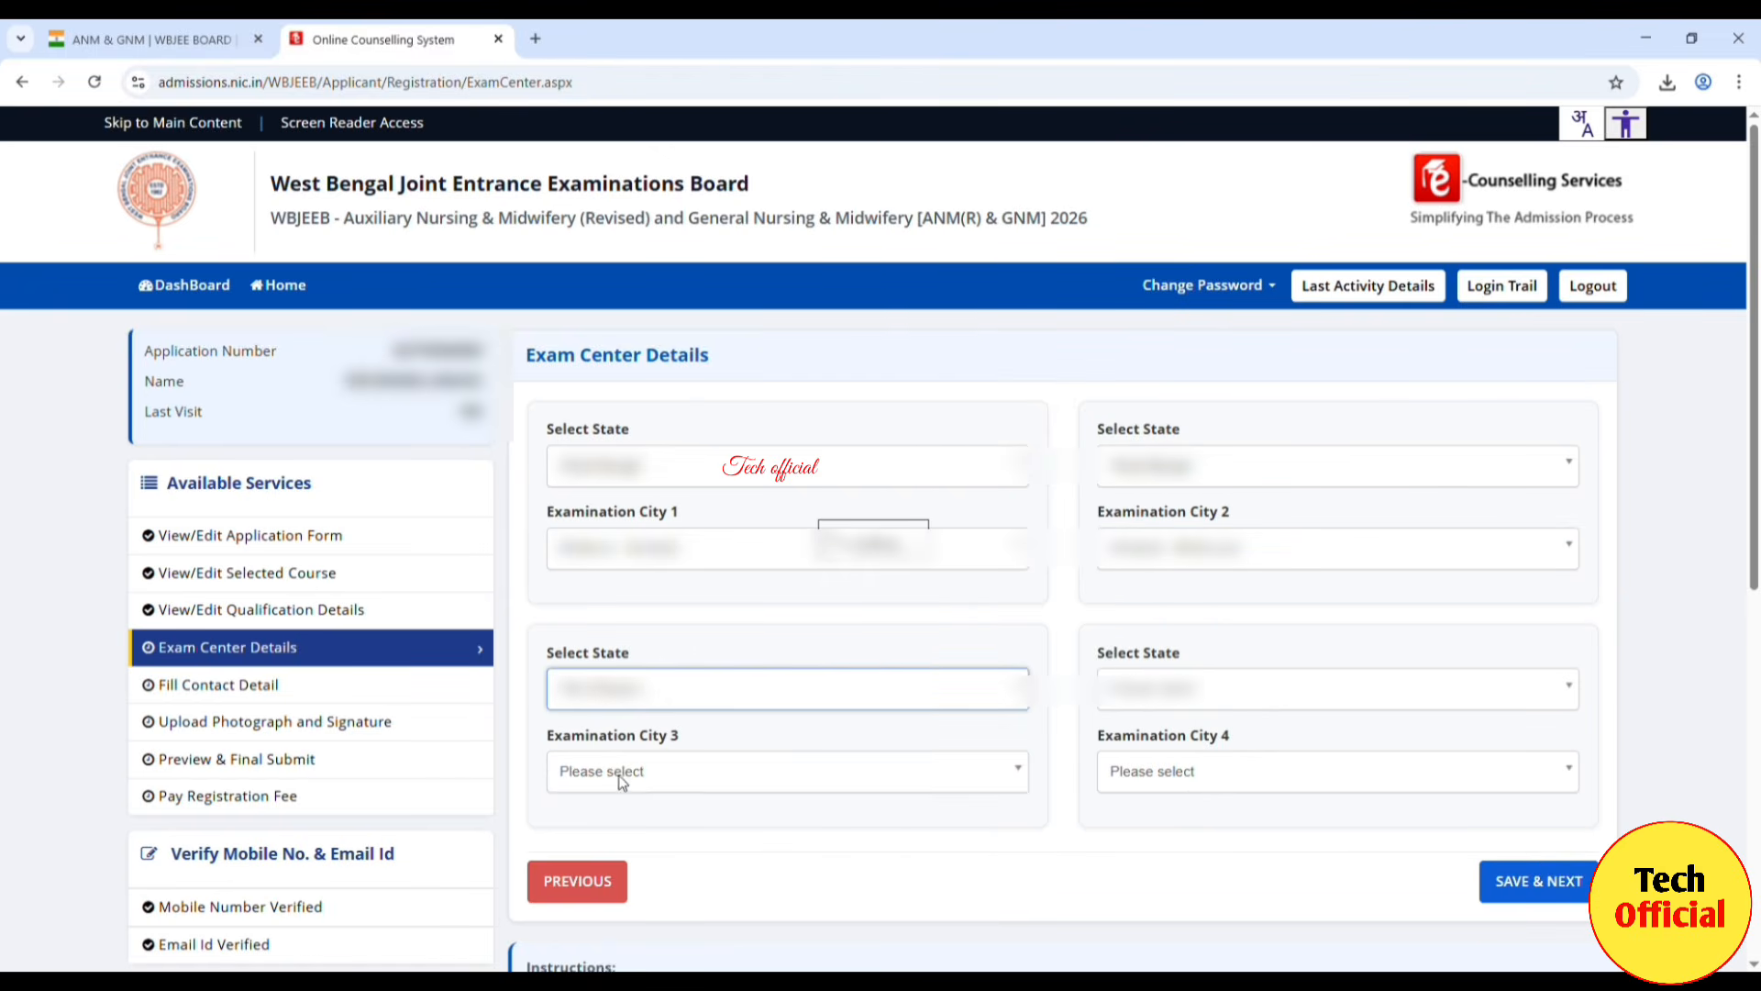
left_click(1004, 780)
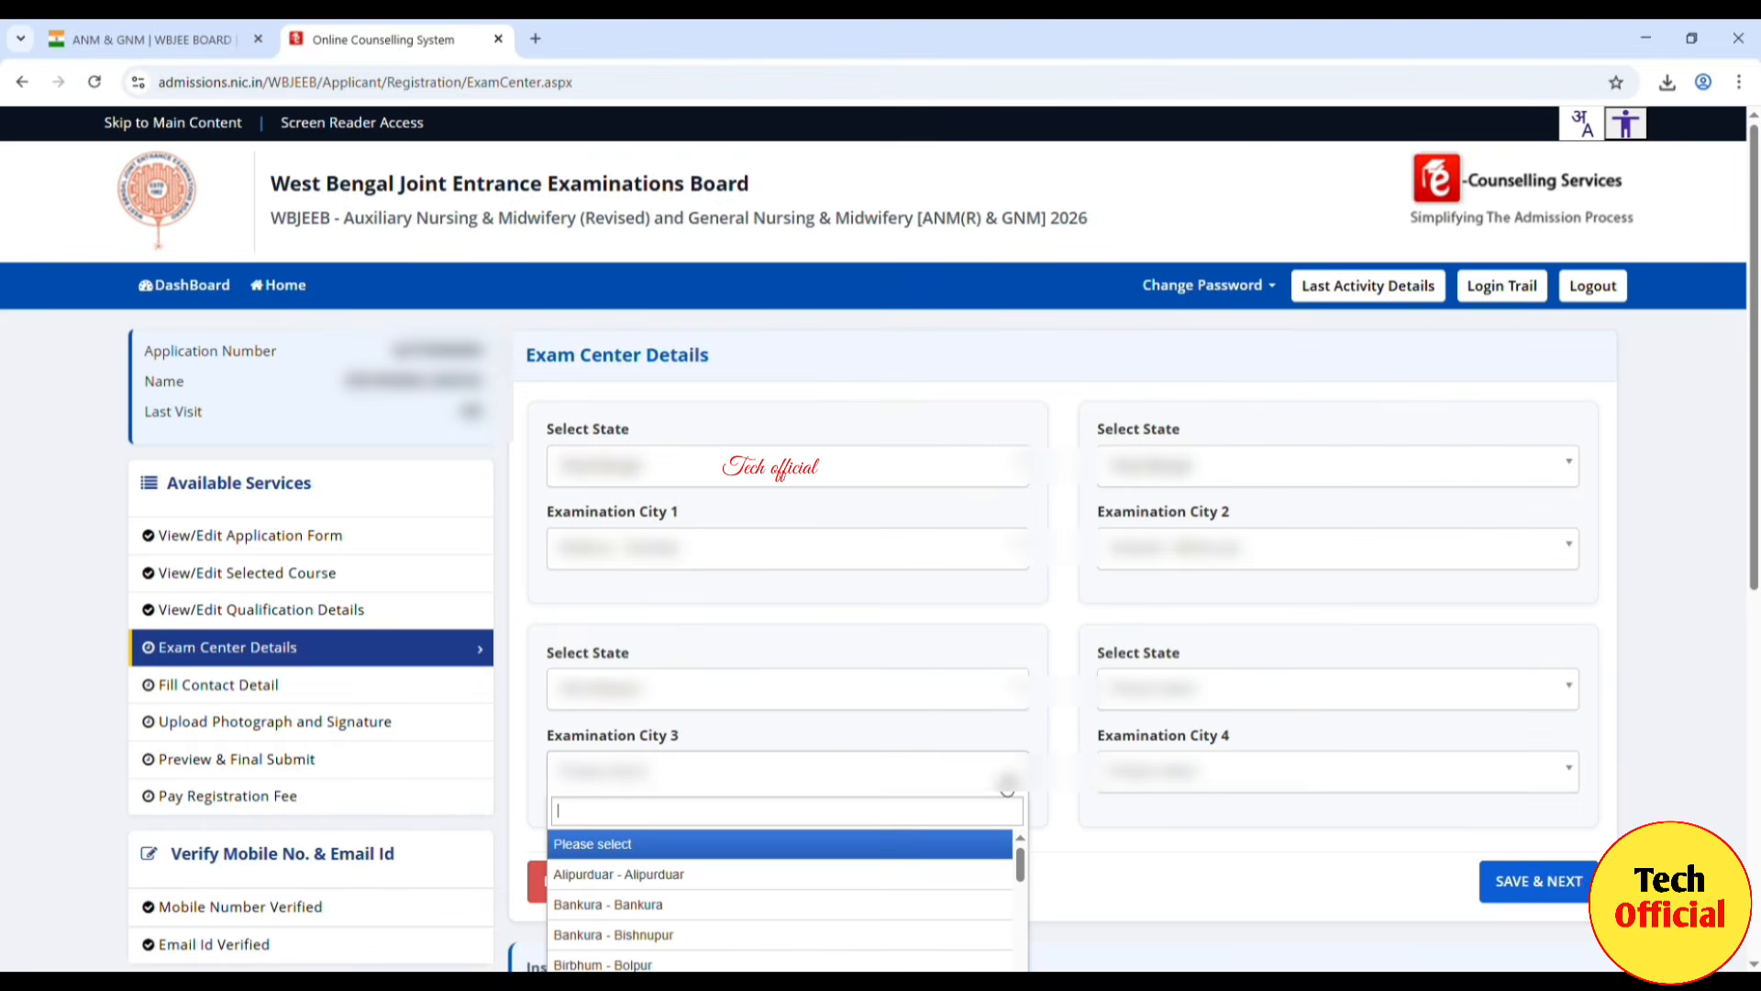
left_click(652, 964)
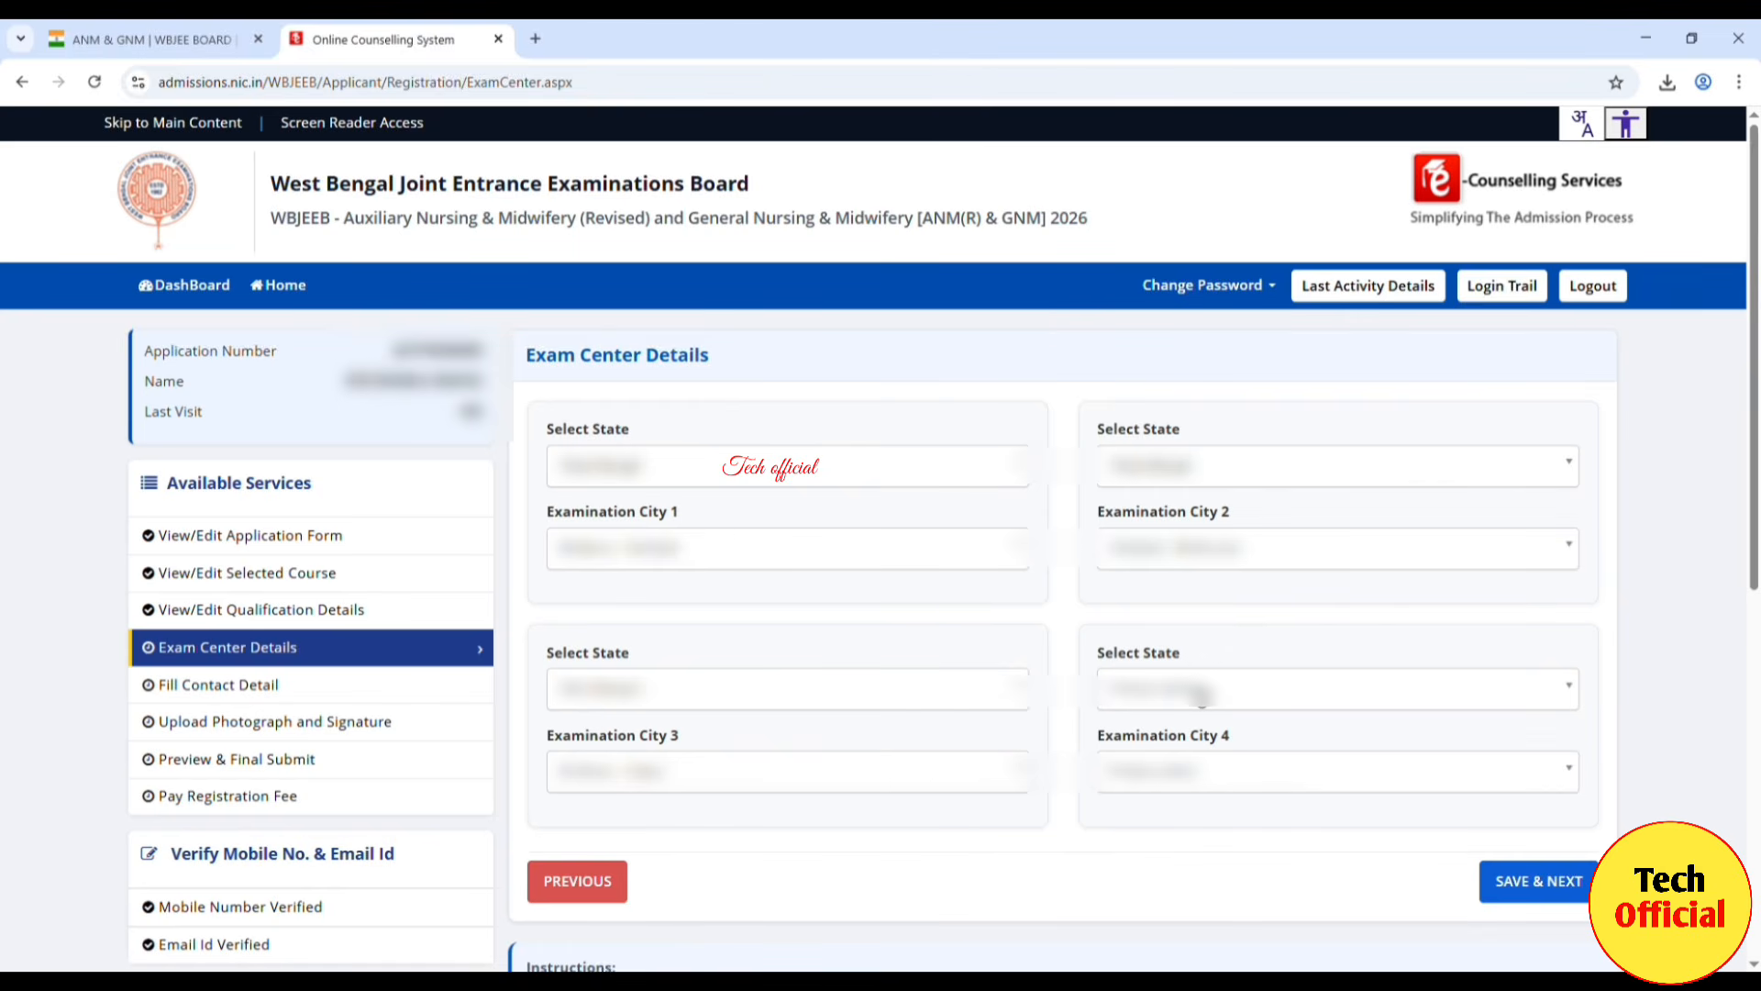
Step: Choose Kolkata - Salt Lake/New Town as Examination City 4 and submit the exam centre choices
left_click(1202, 698)
left_click(1164, 796)
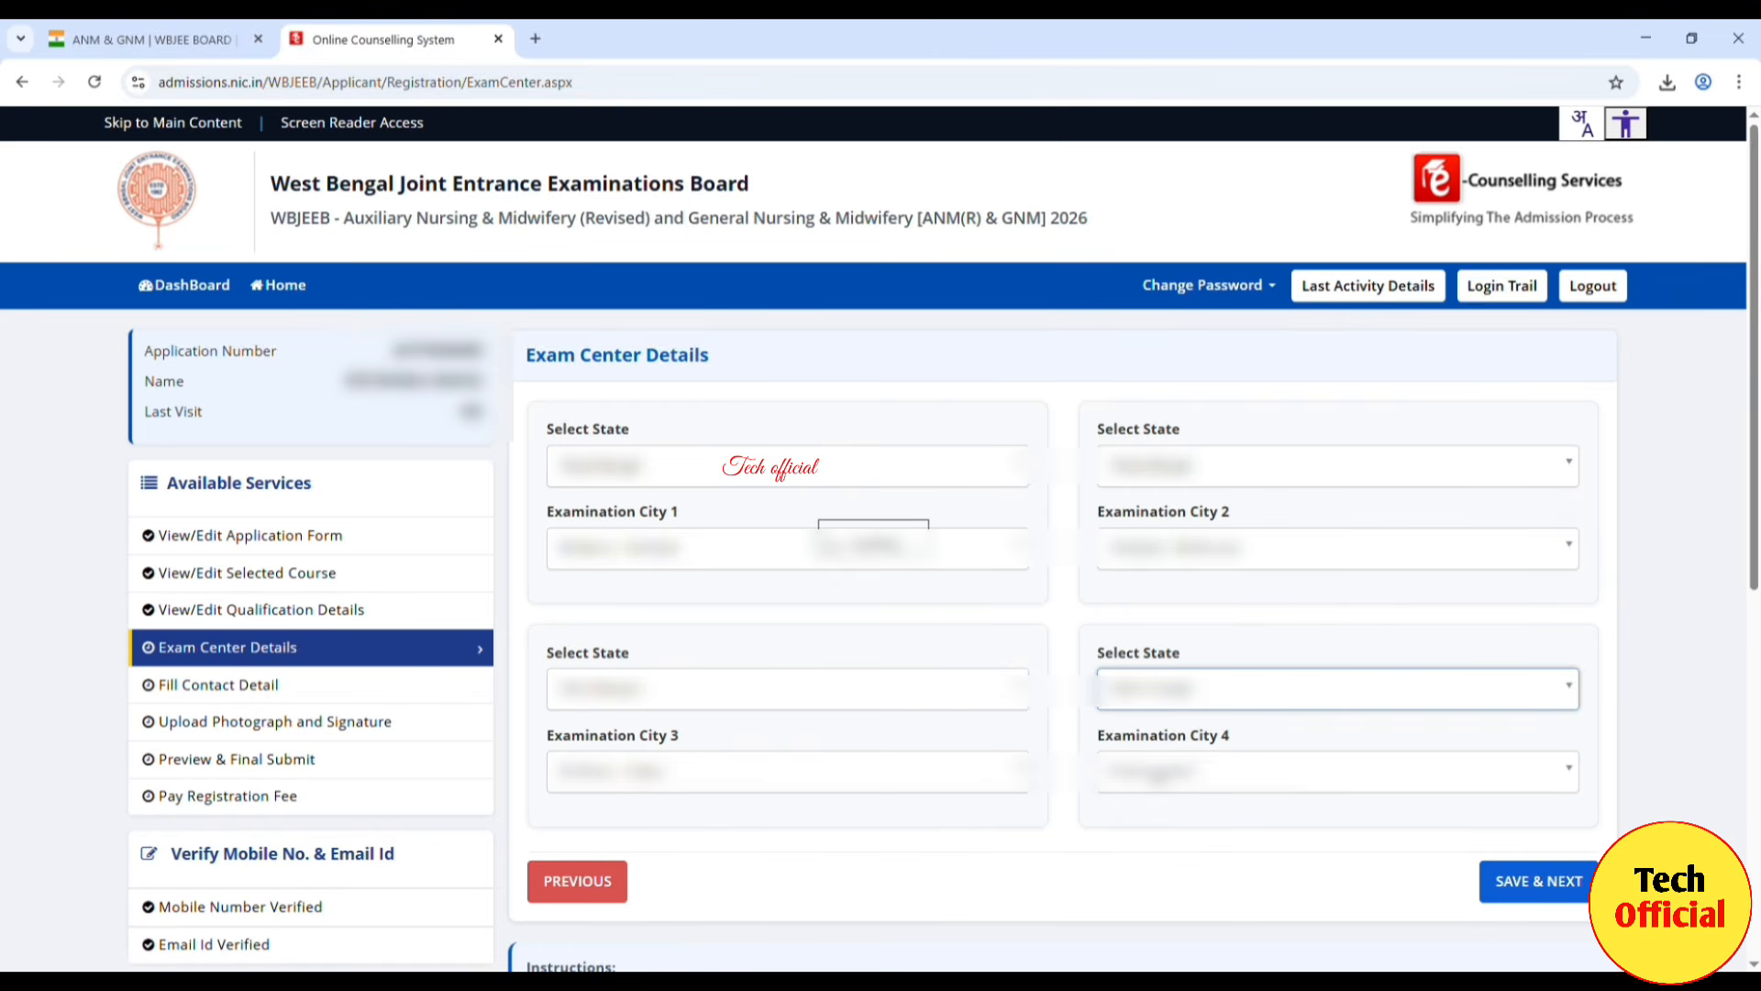
left_click(1202, 776)
scroll(1223, 935, "down", 1)
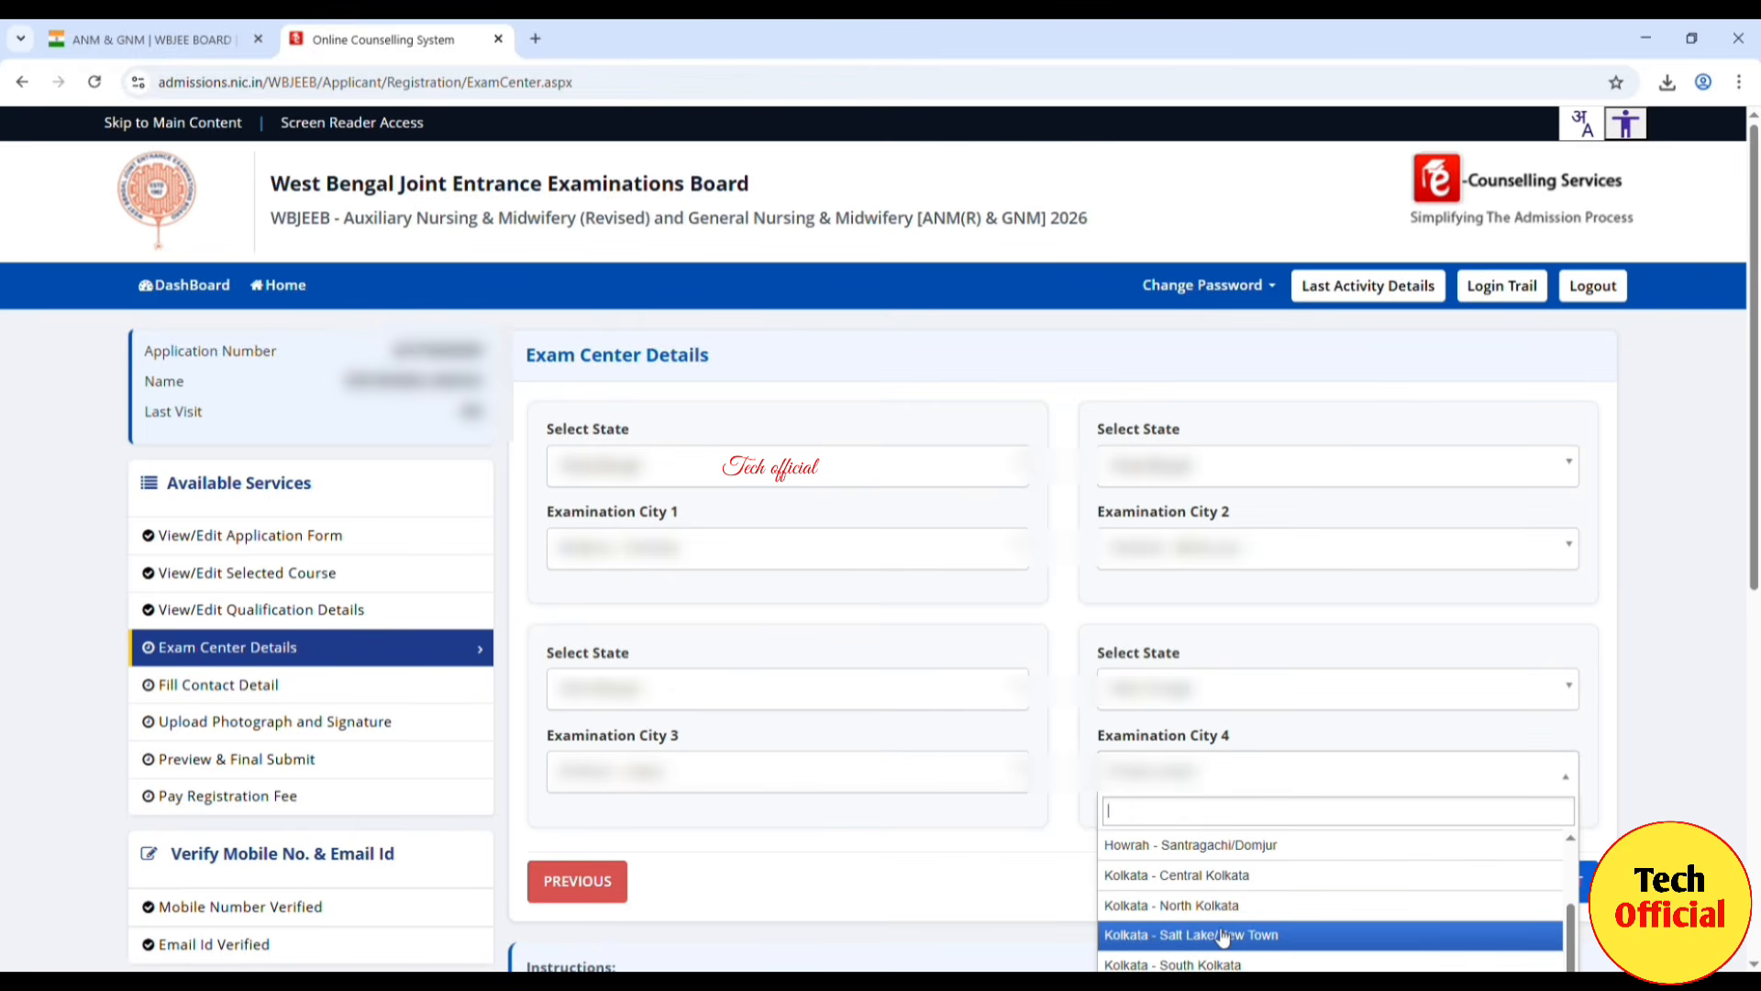
left_click(1148, 936)
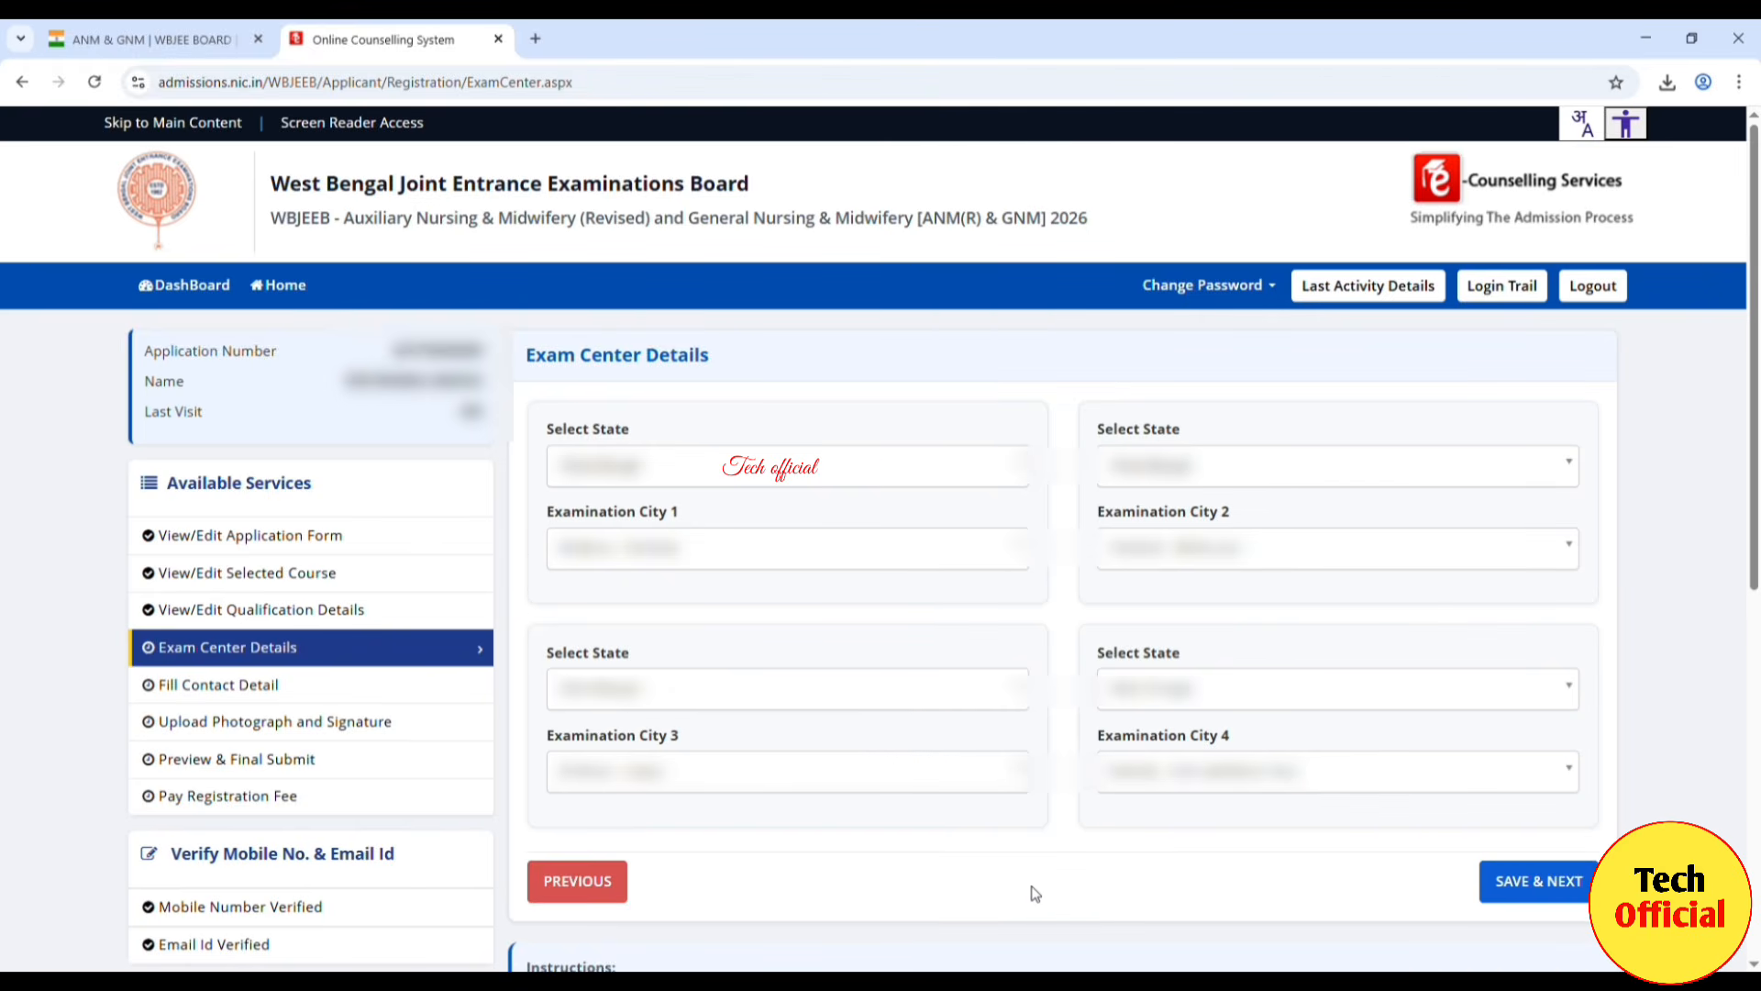
left_click(1566, 886)
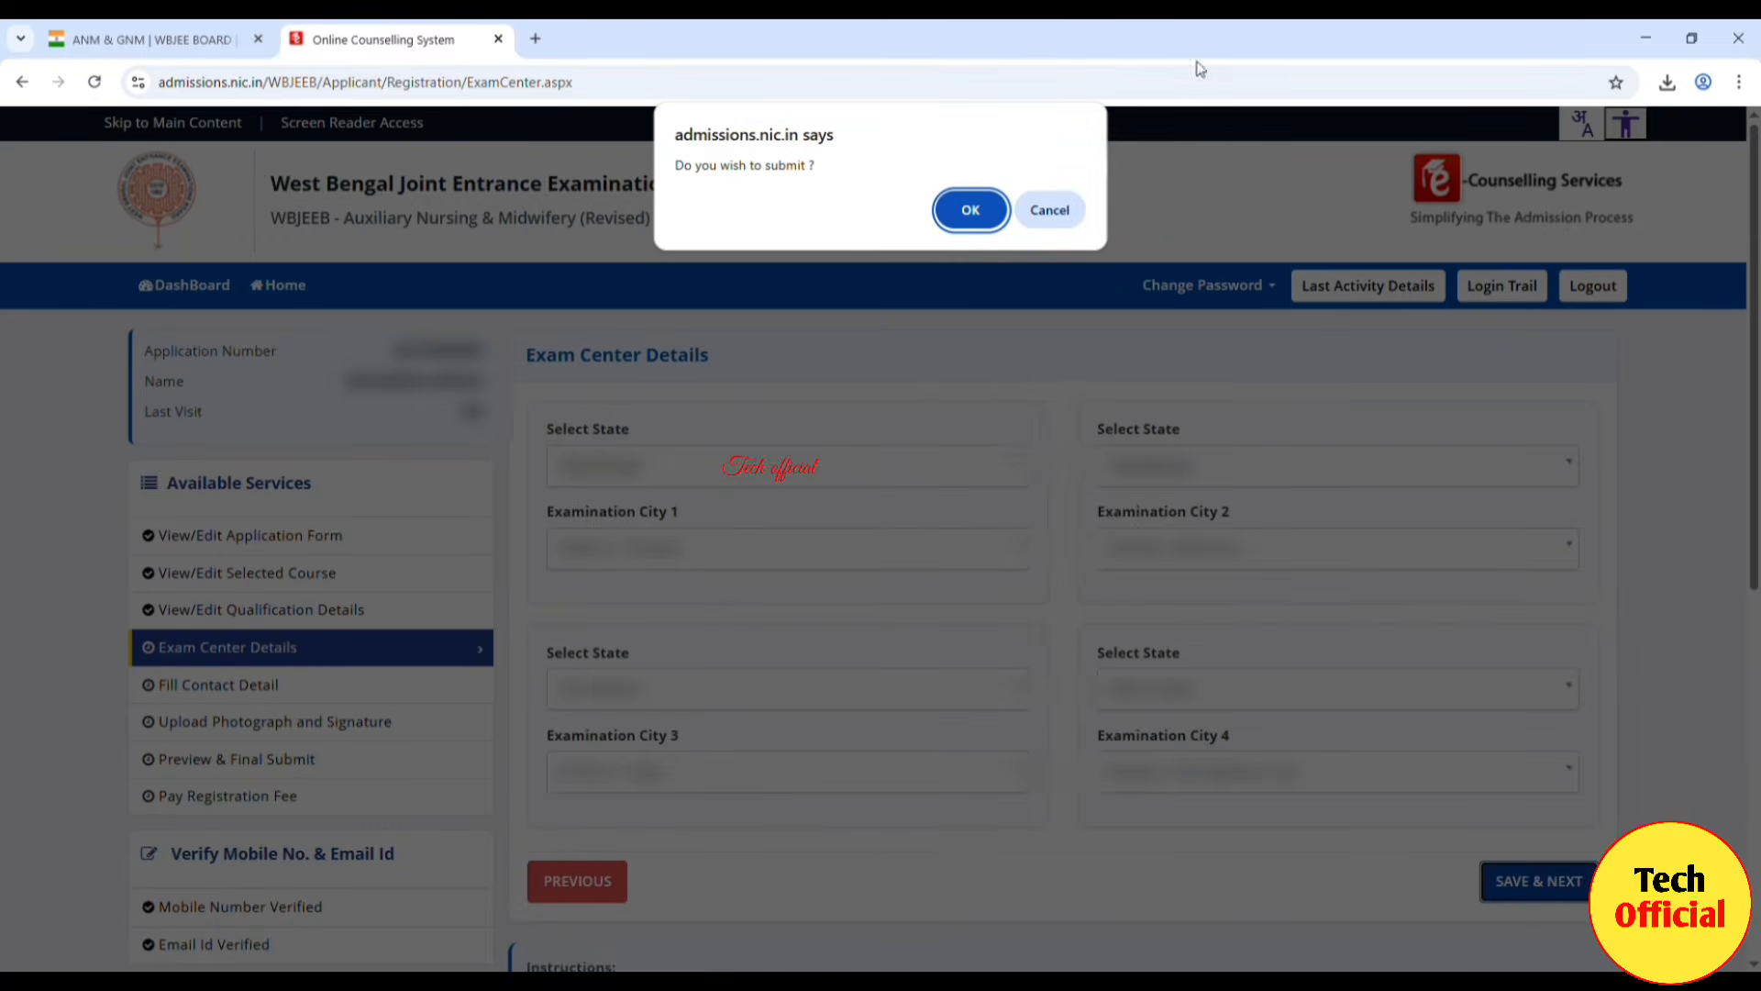
Step: Confirm the exam centre choices, then enter the correspondence premises, sub-locality and locality
left_click(976, 198)
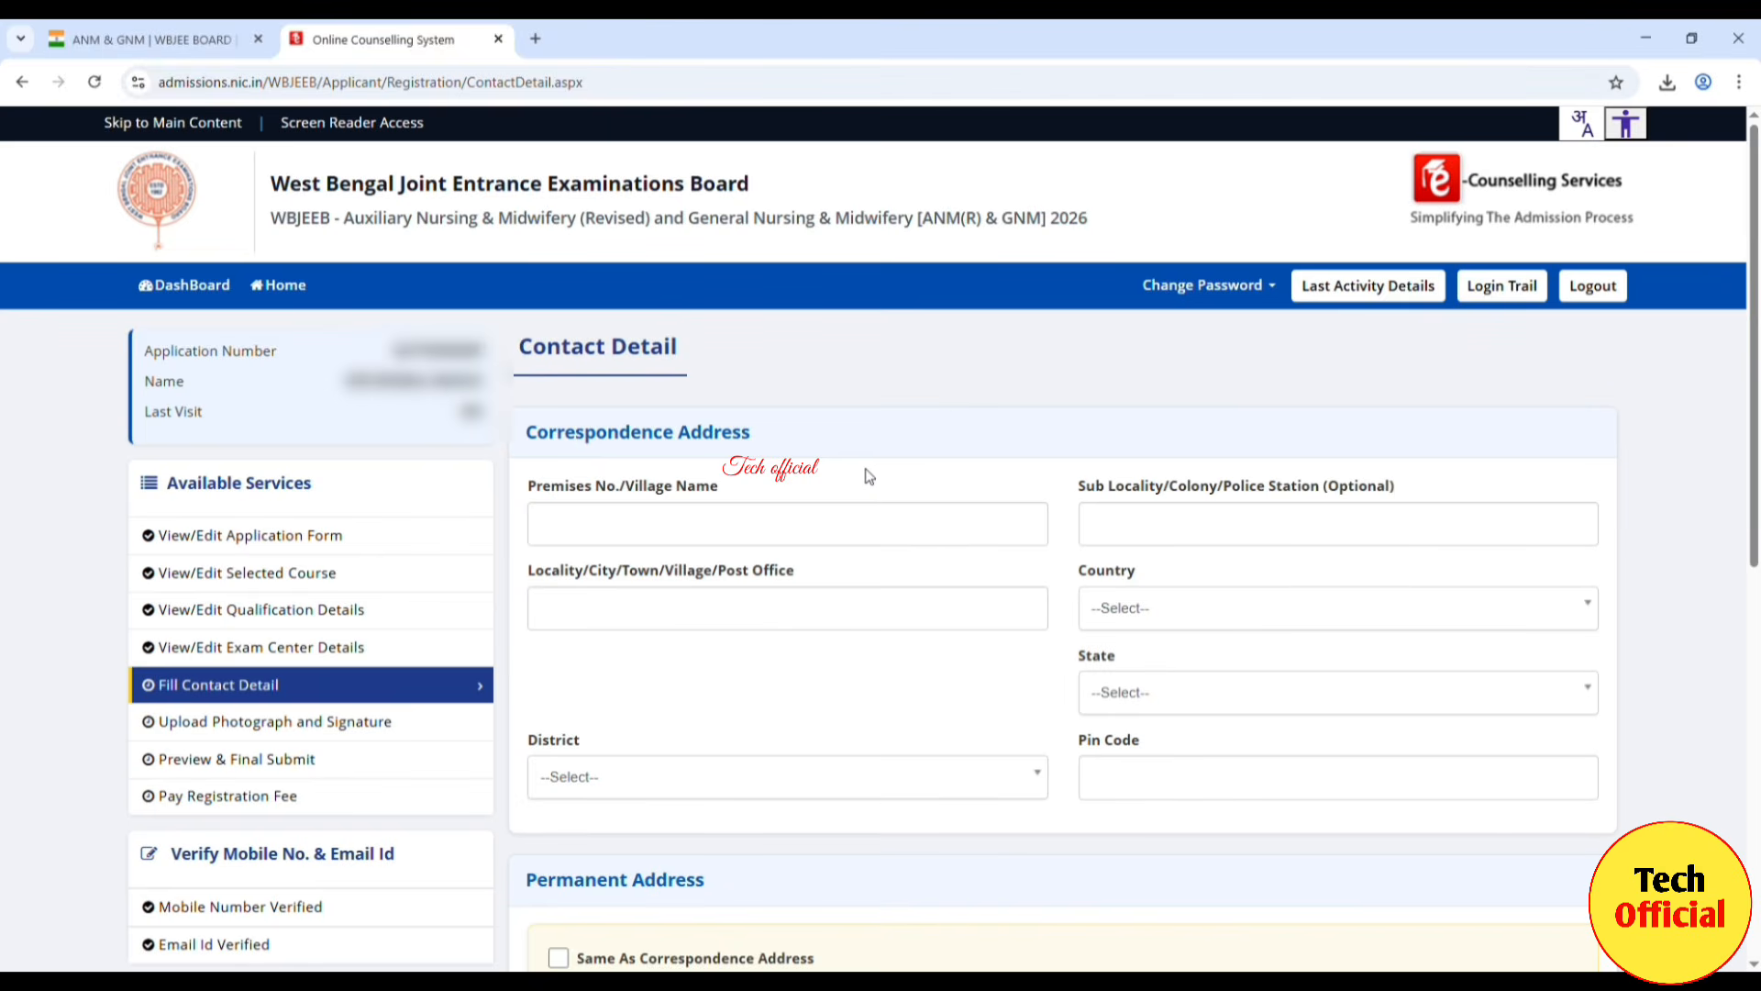
left_click(650, 537)
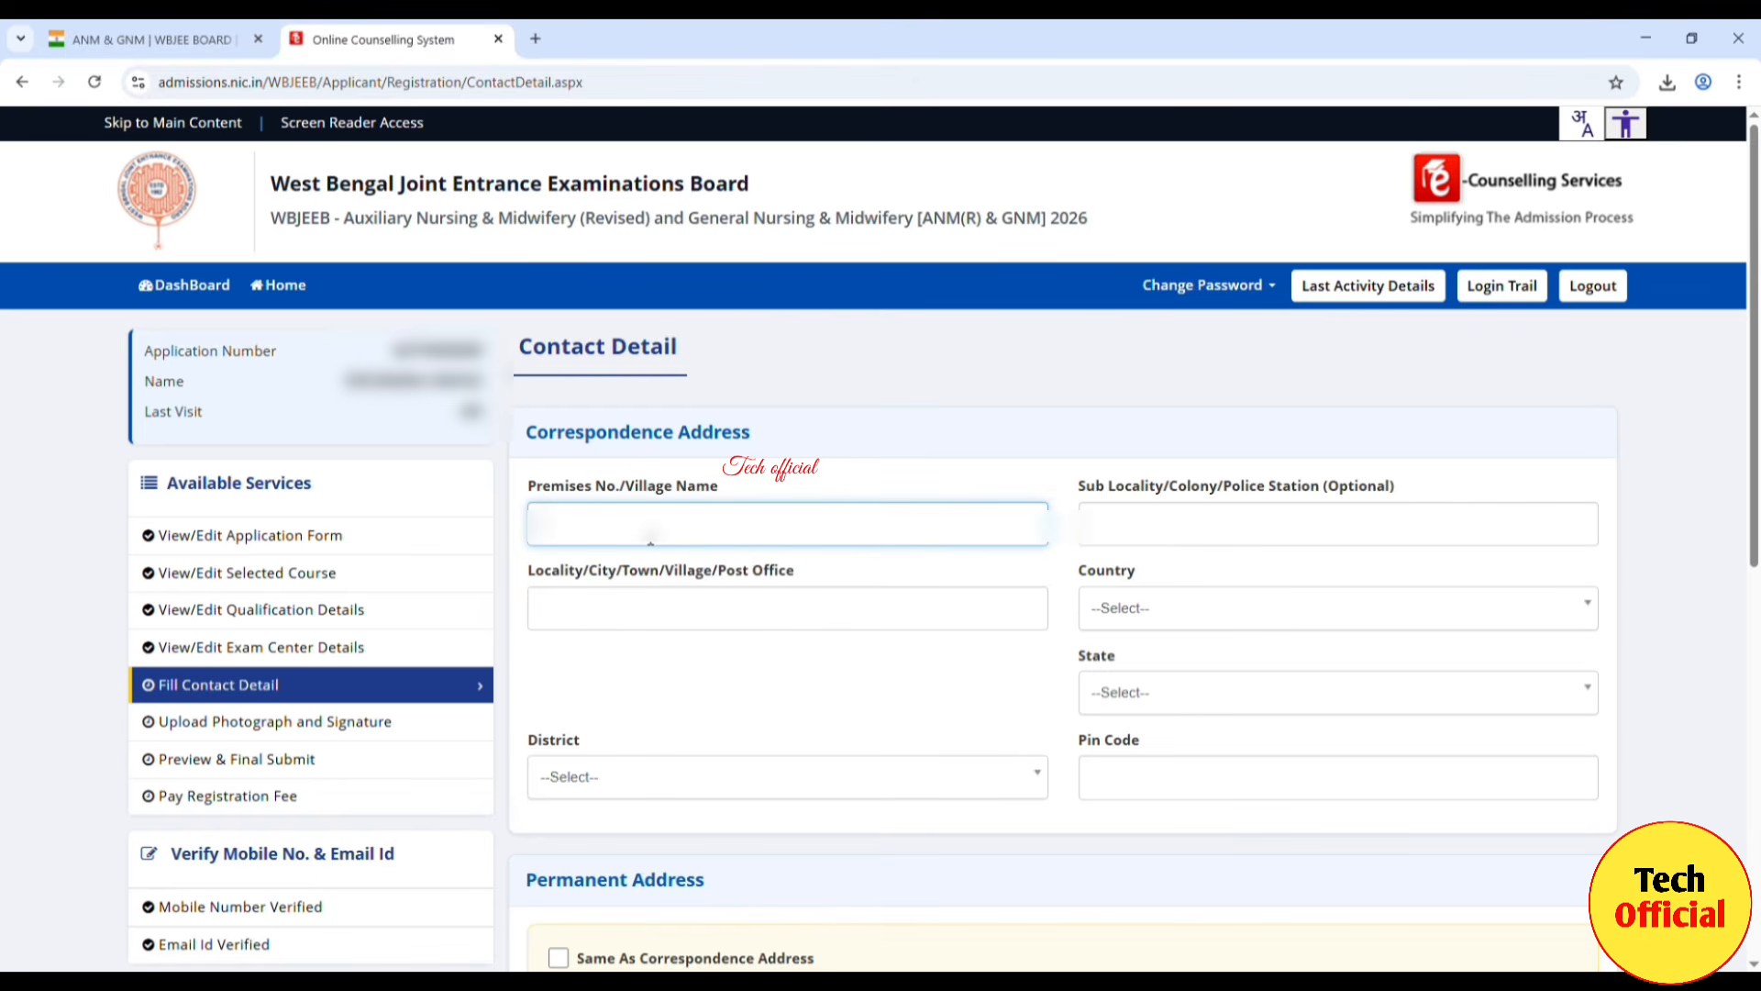
type("VILLA")
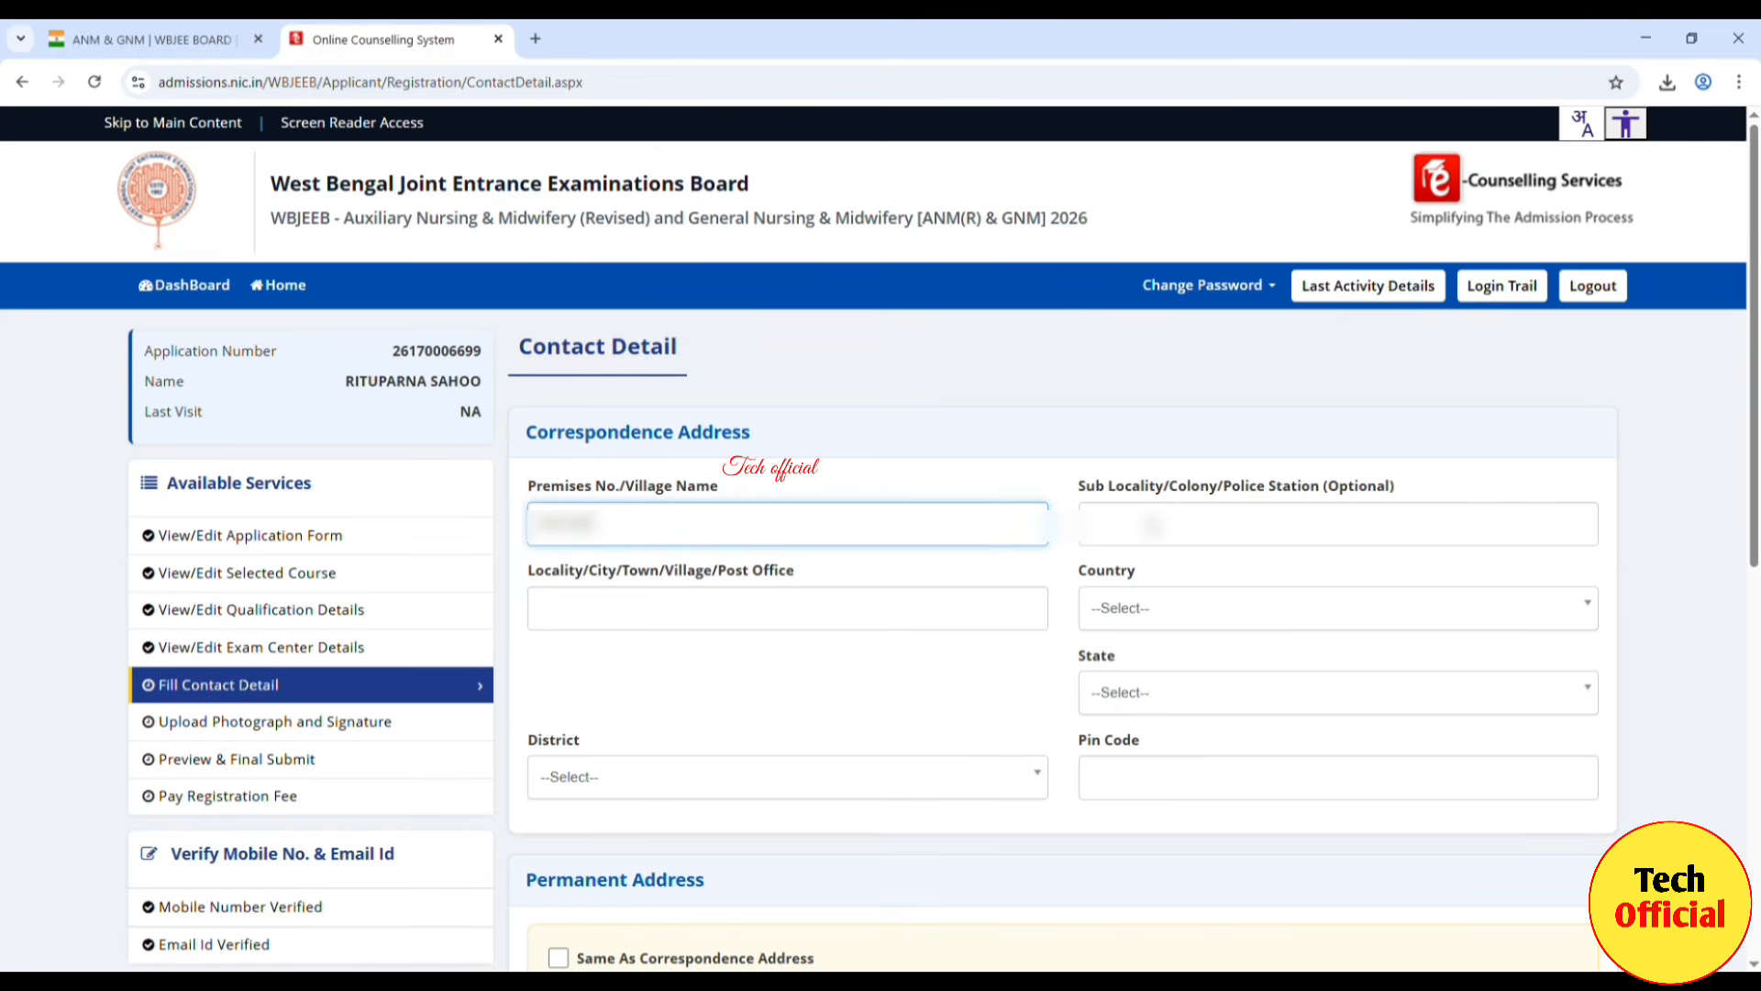
left_click(1143, 534)
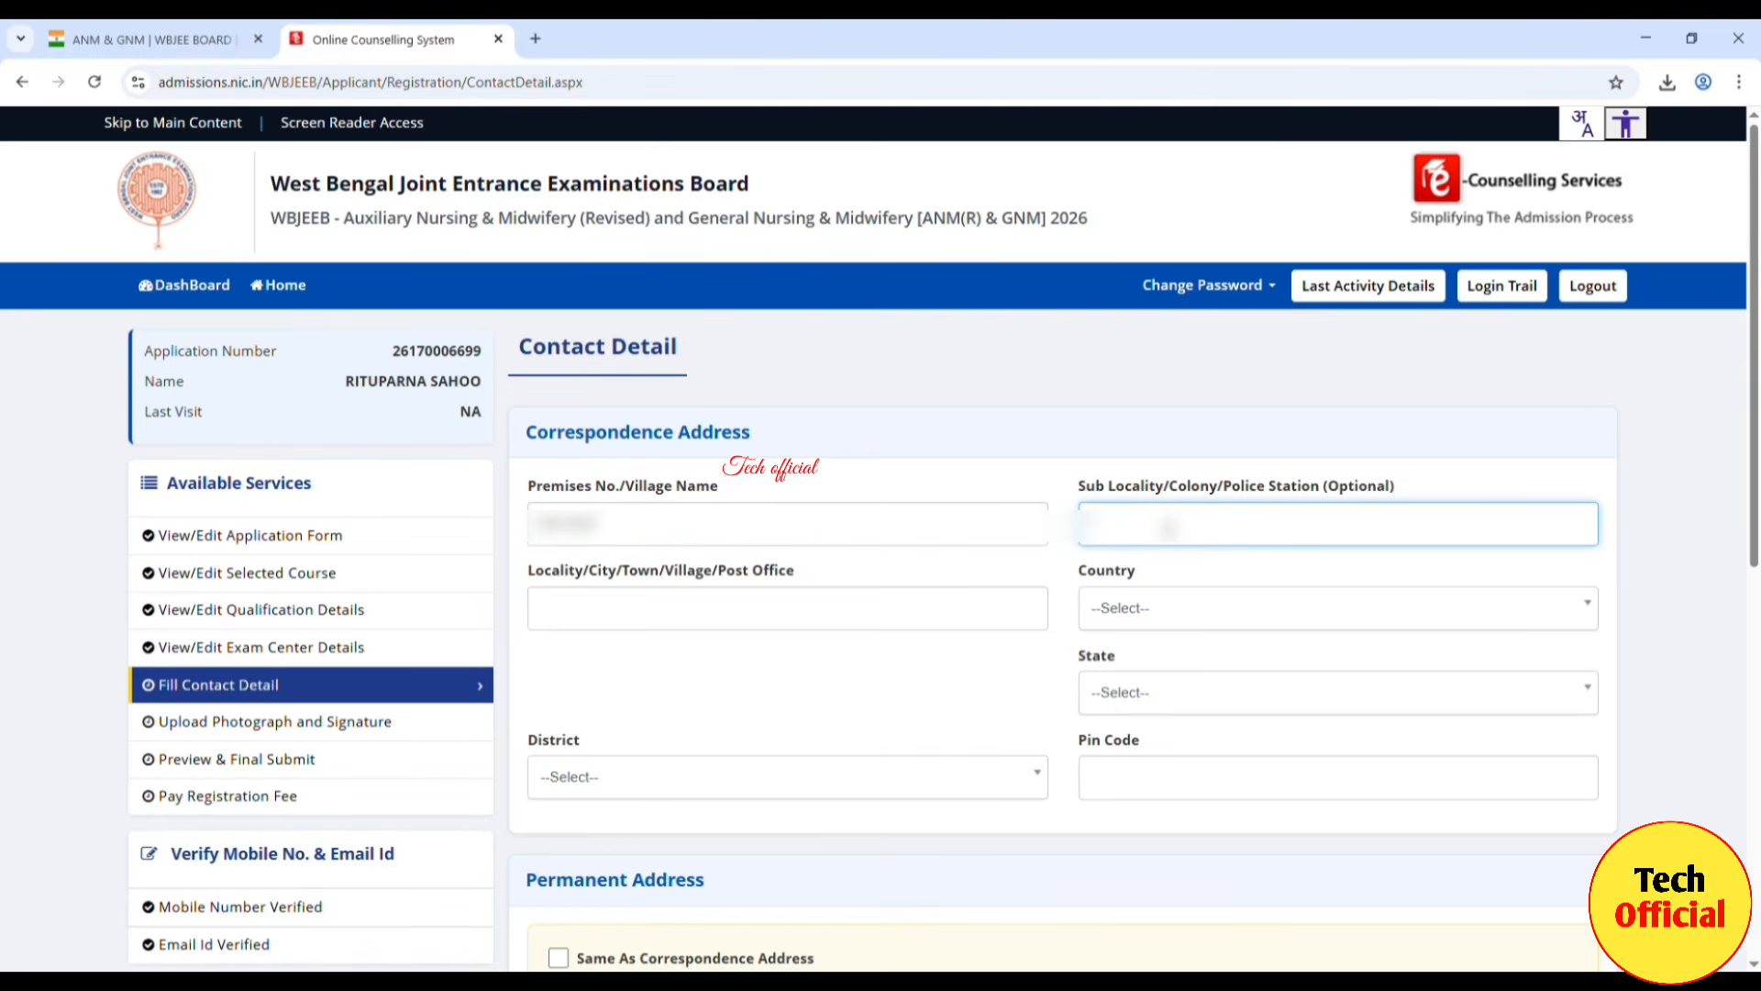
type("••••••••")
left_click(699, 608)
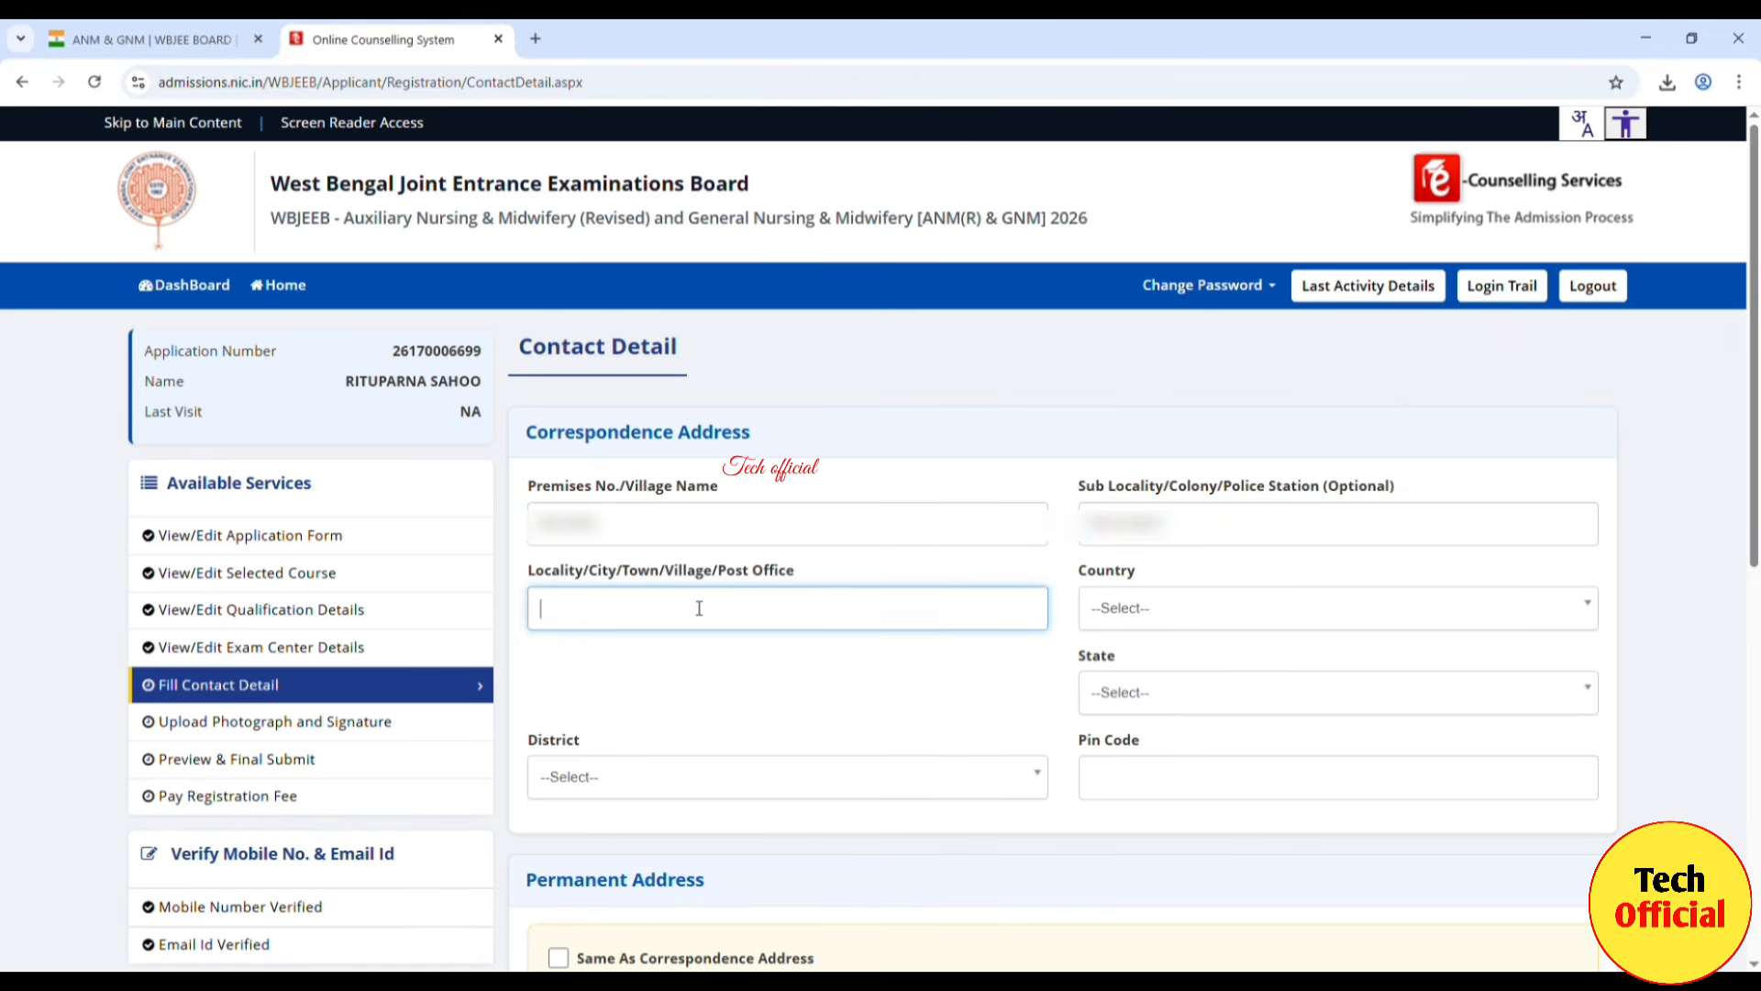
type("•••")
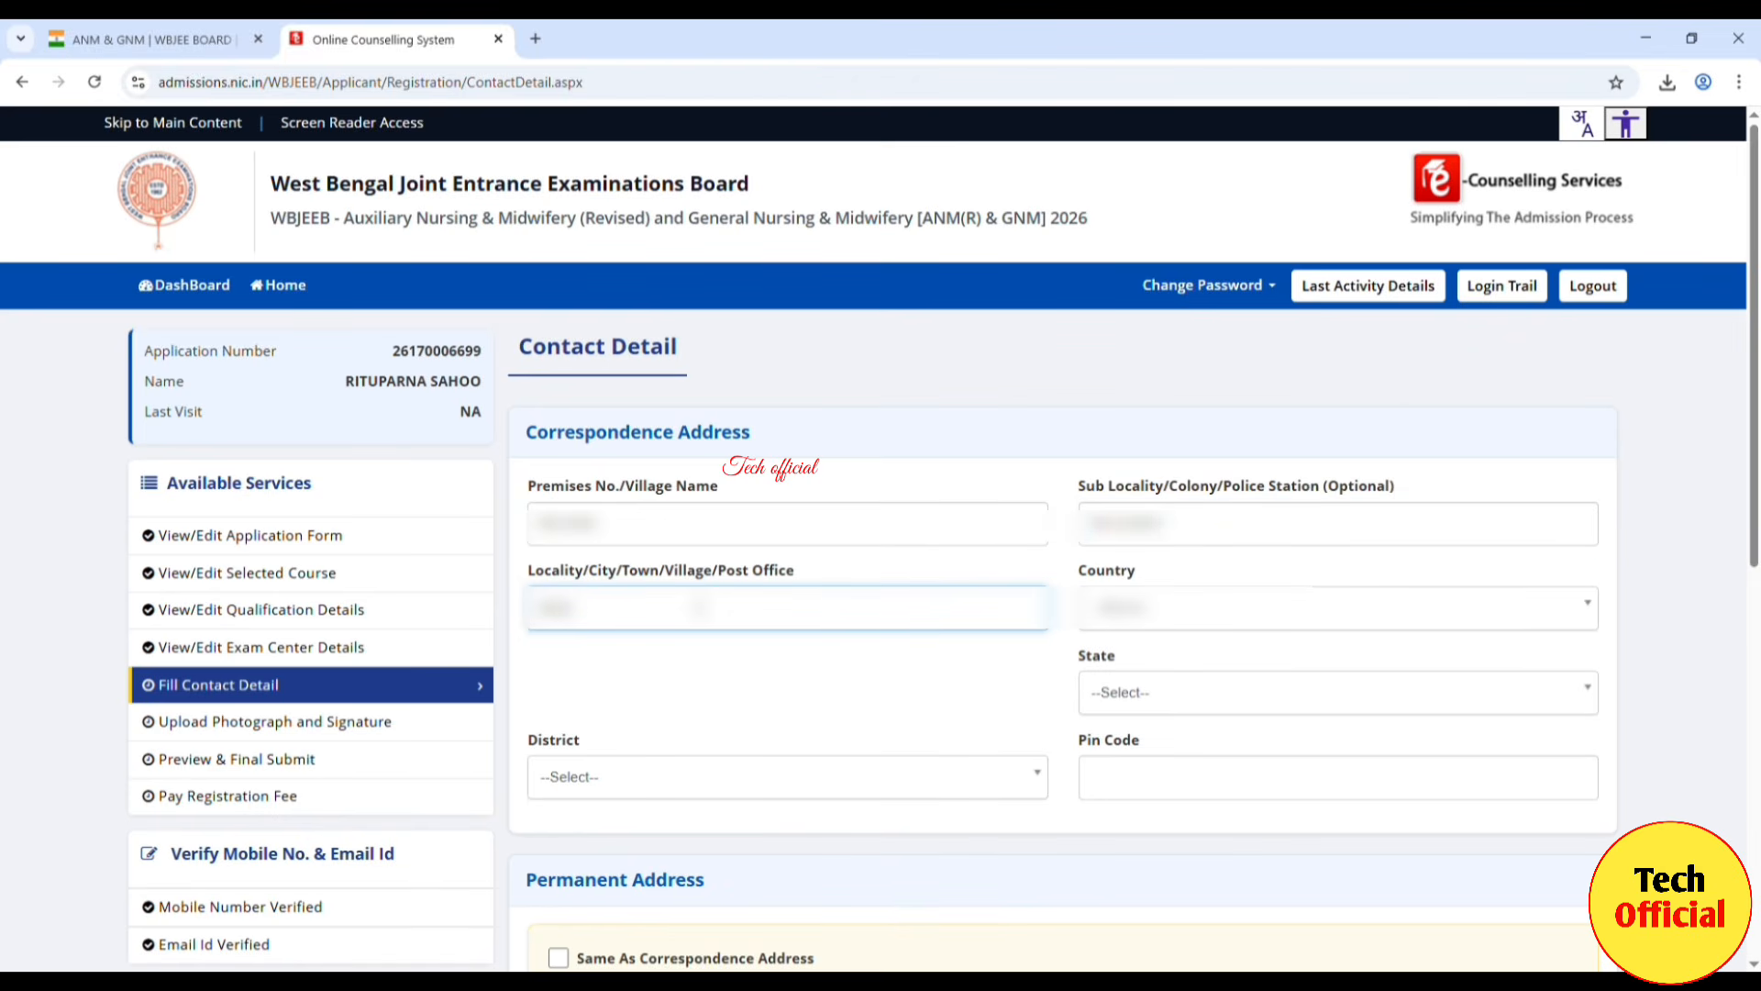
type("••••••••")
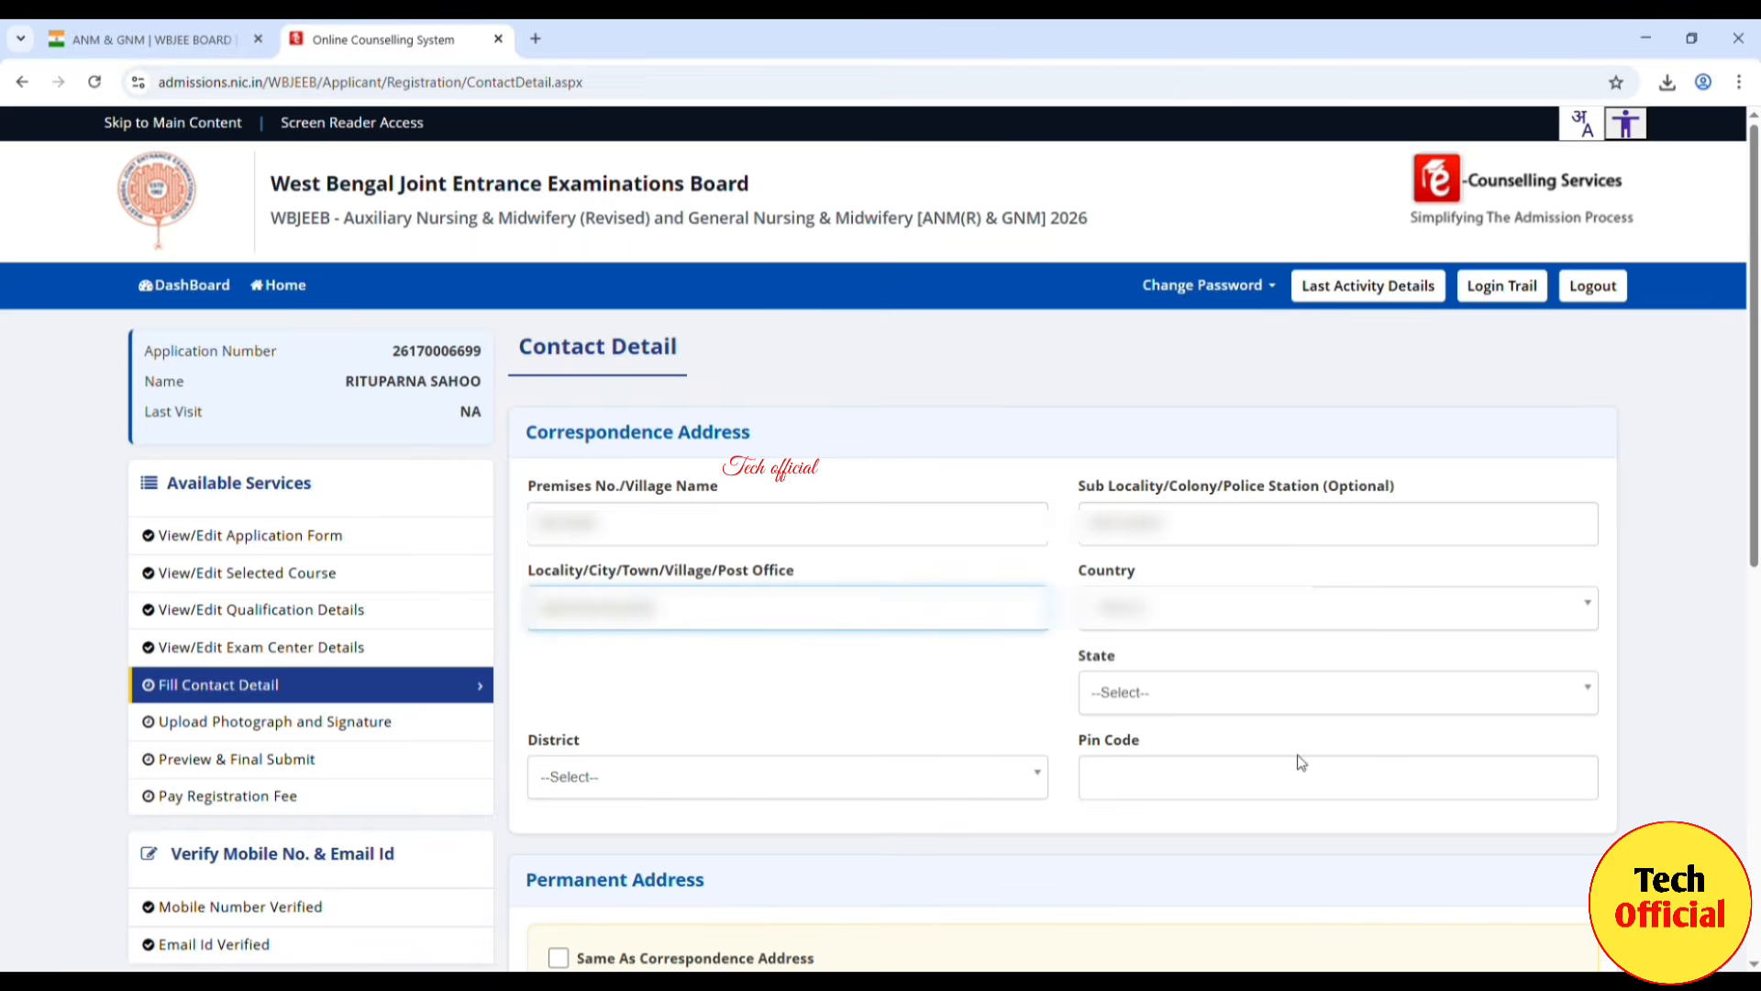
Step: Set the correspondence country to India and state to West Bengal, pick the district, and enter the pin code
left_click(1131, 612)
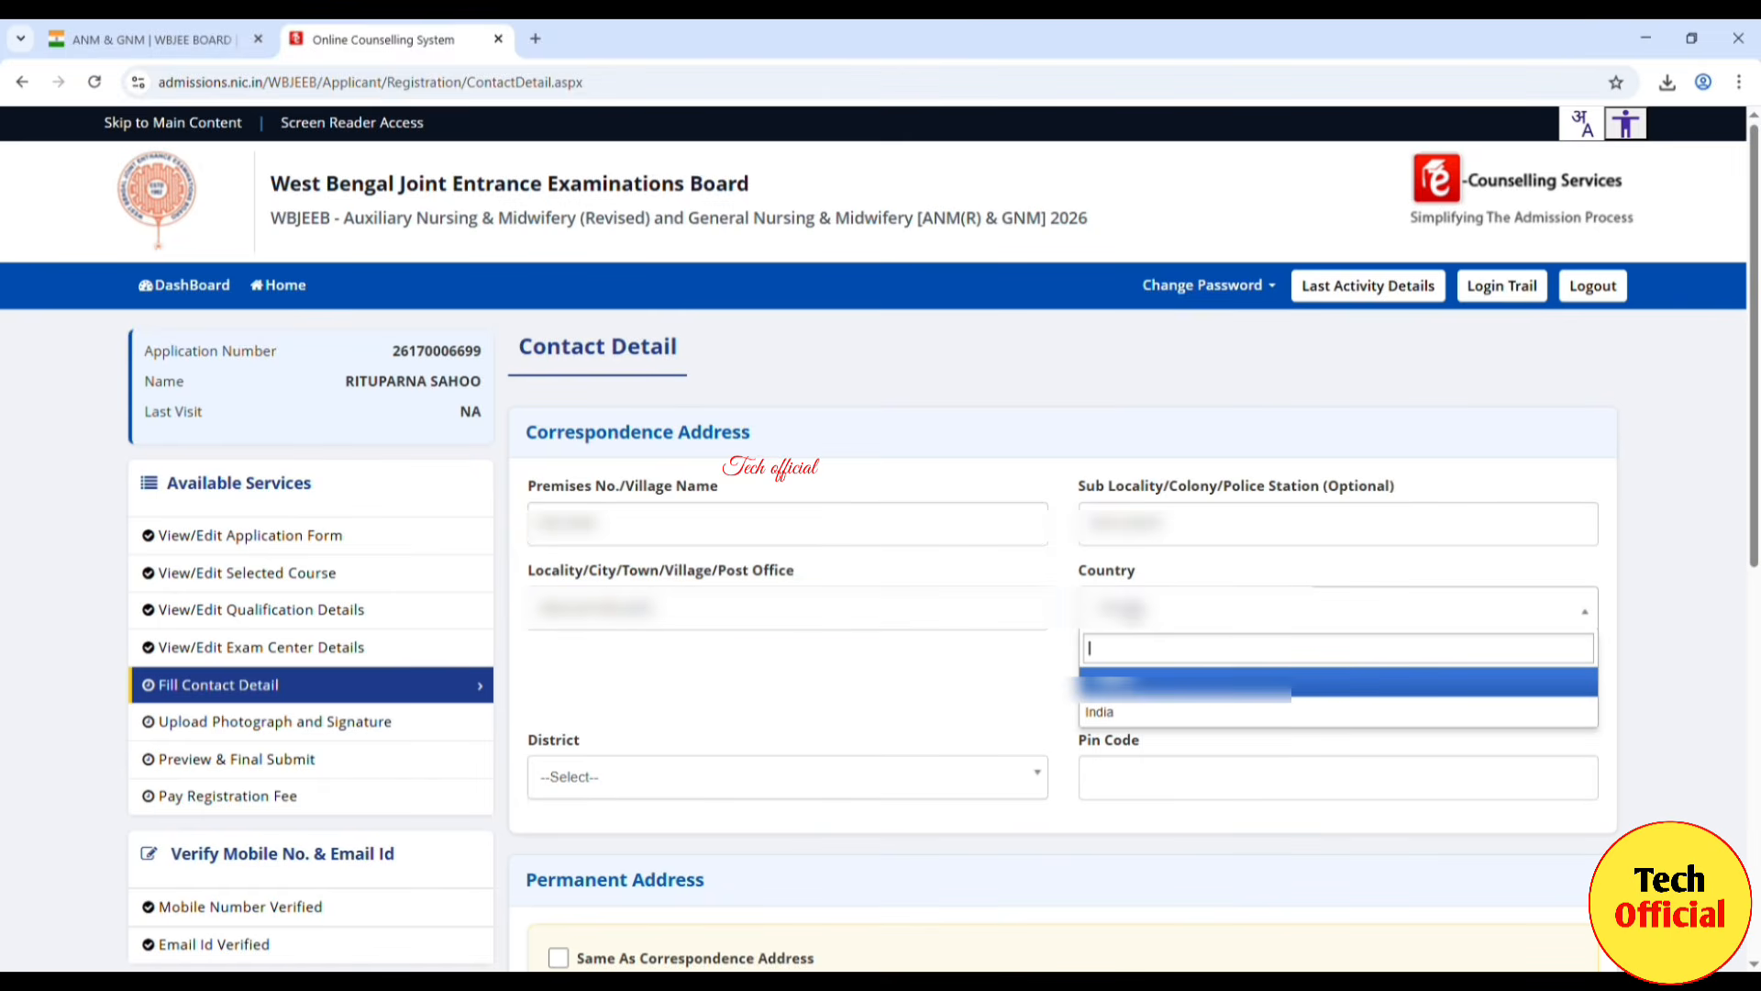
left_click(1120, 712)
left_click(1153, 697)
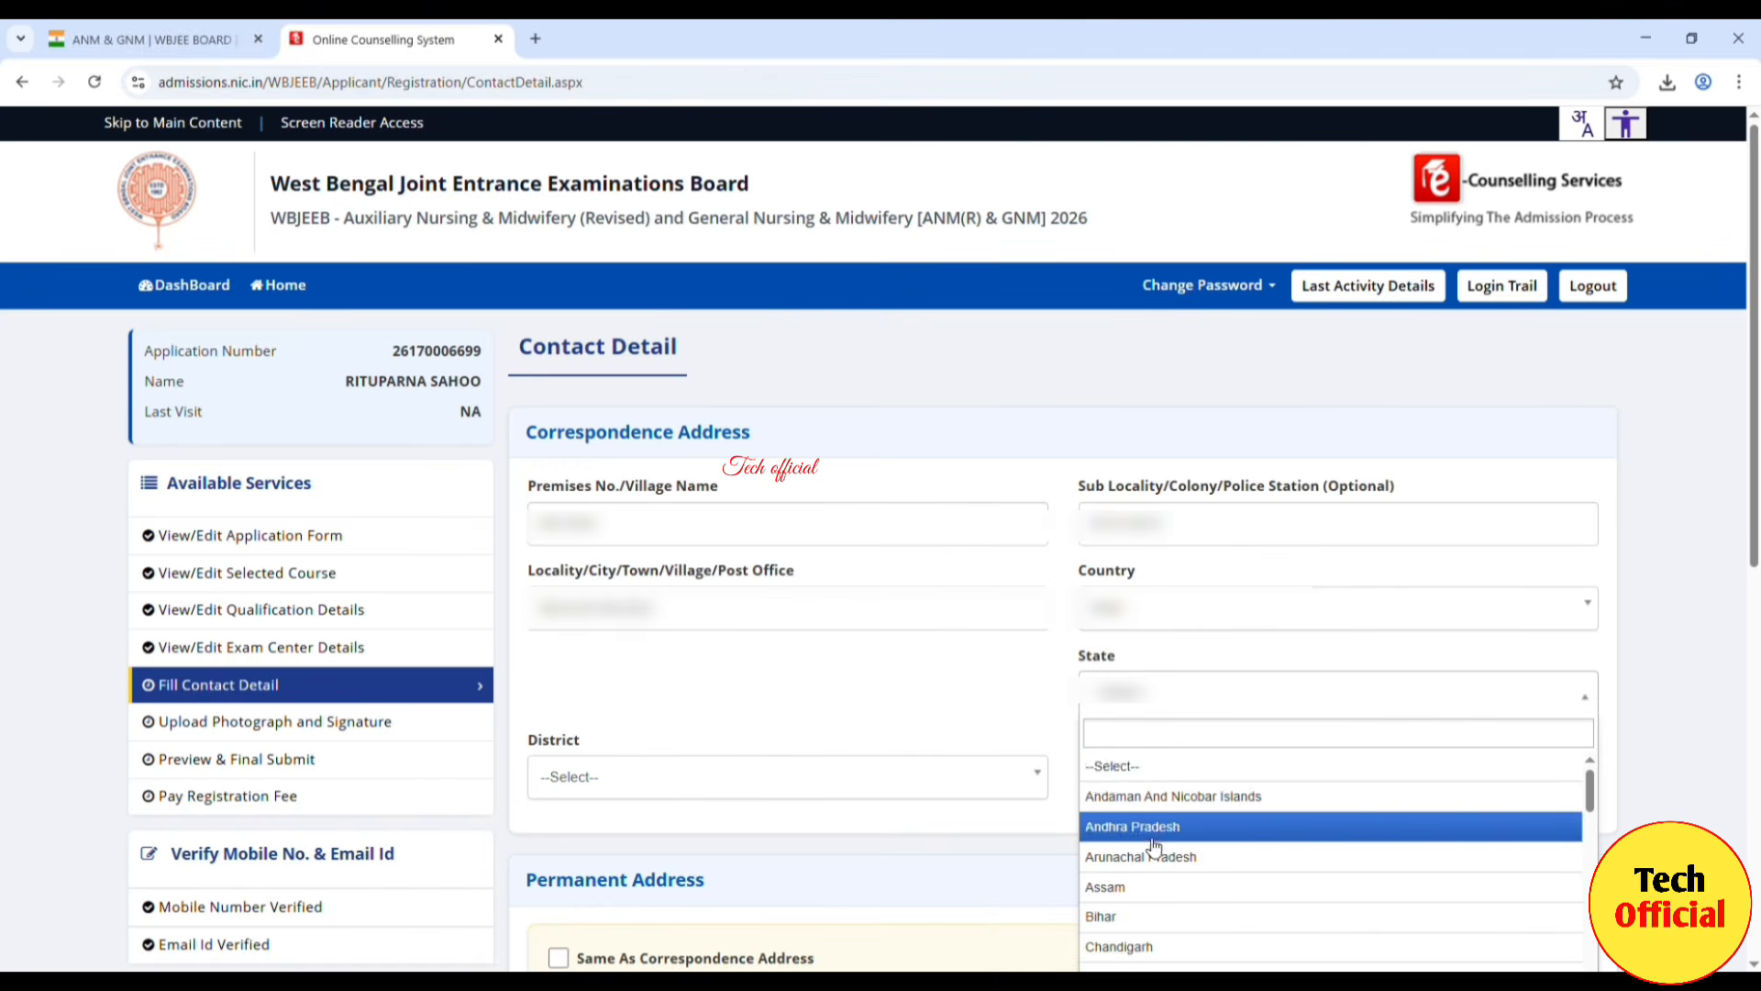
scroll(1153, 844, "down", 10)
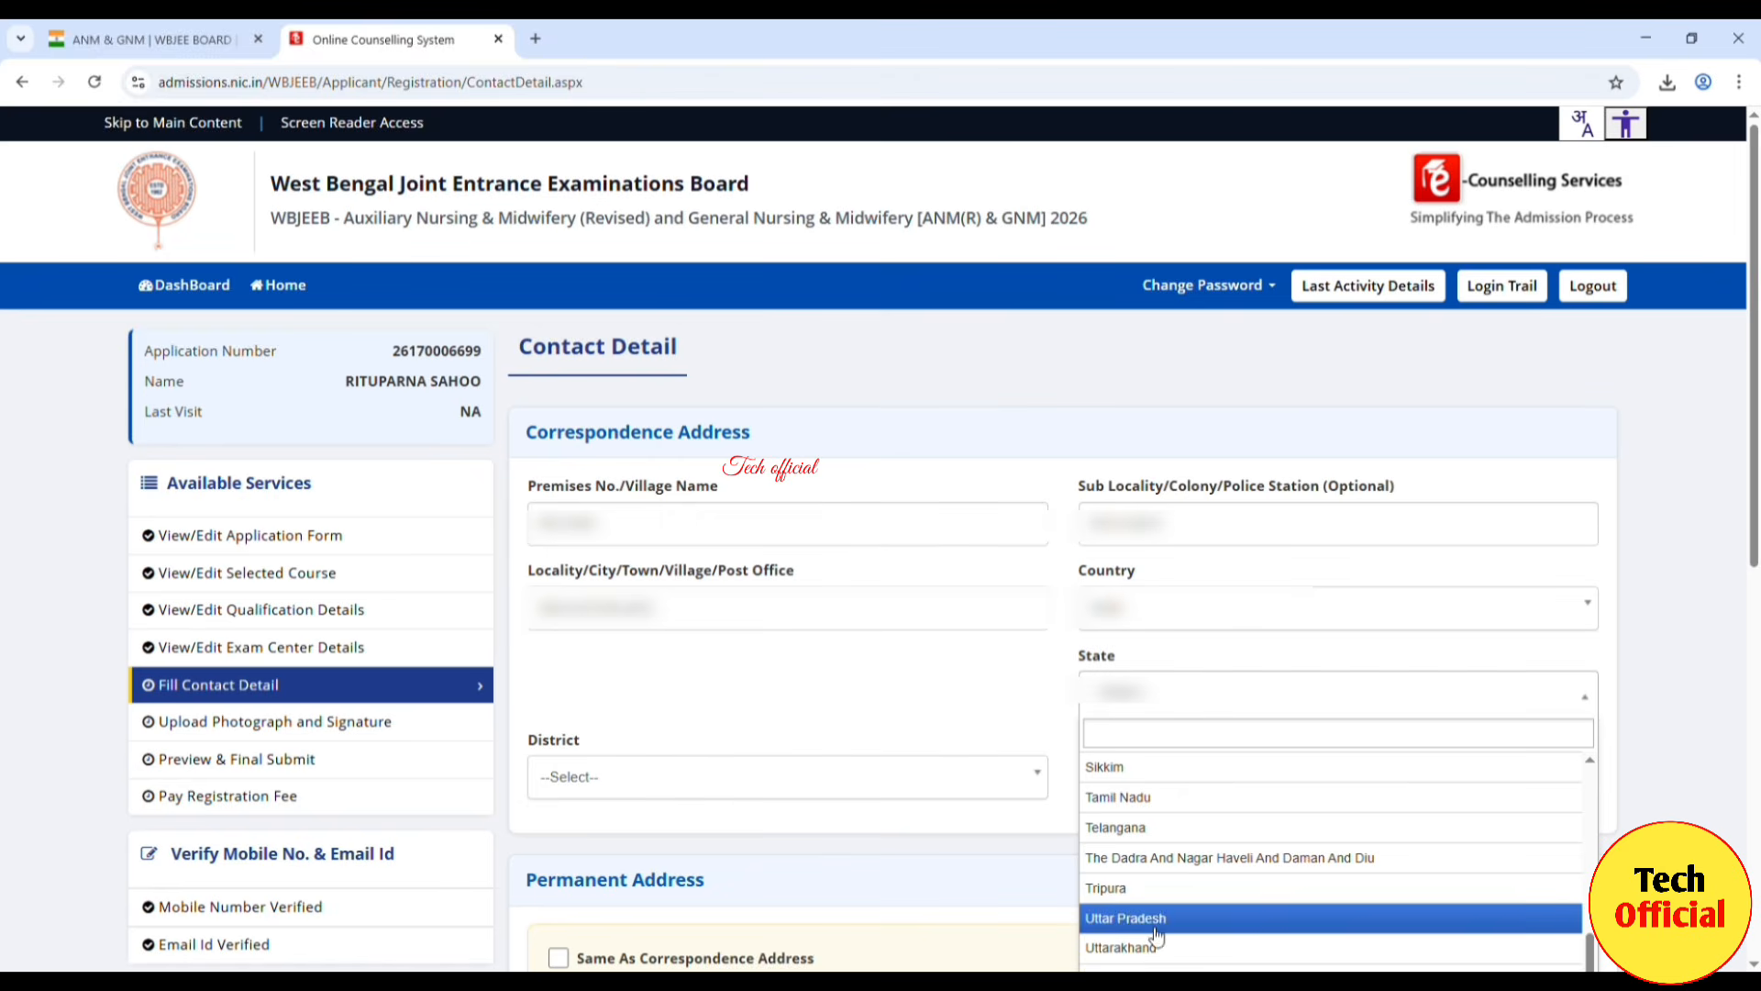
type("WES")
left_click(1158, 781)
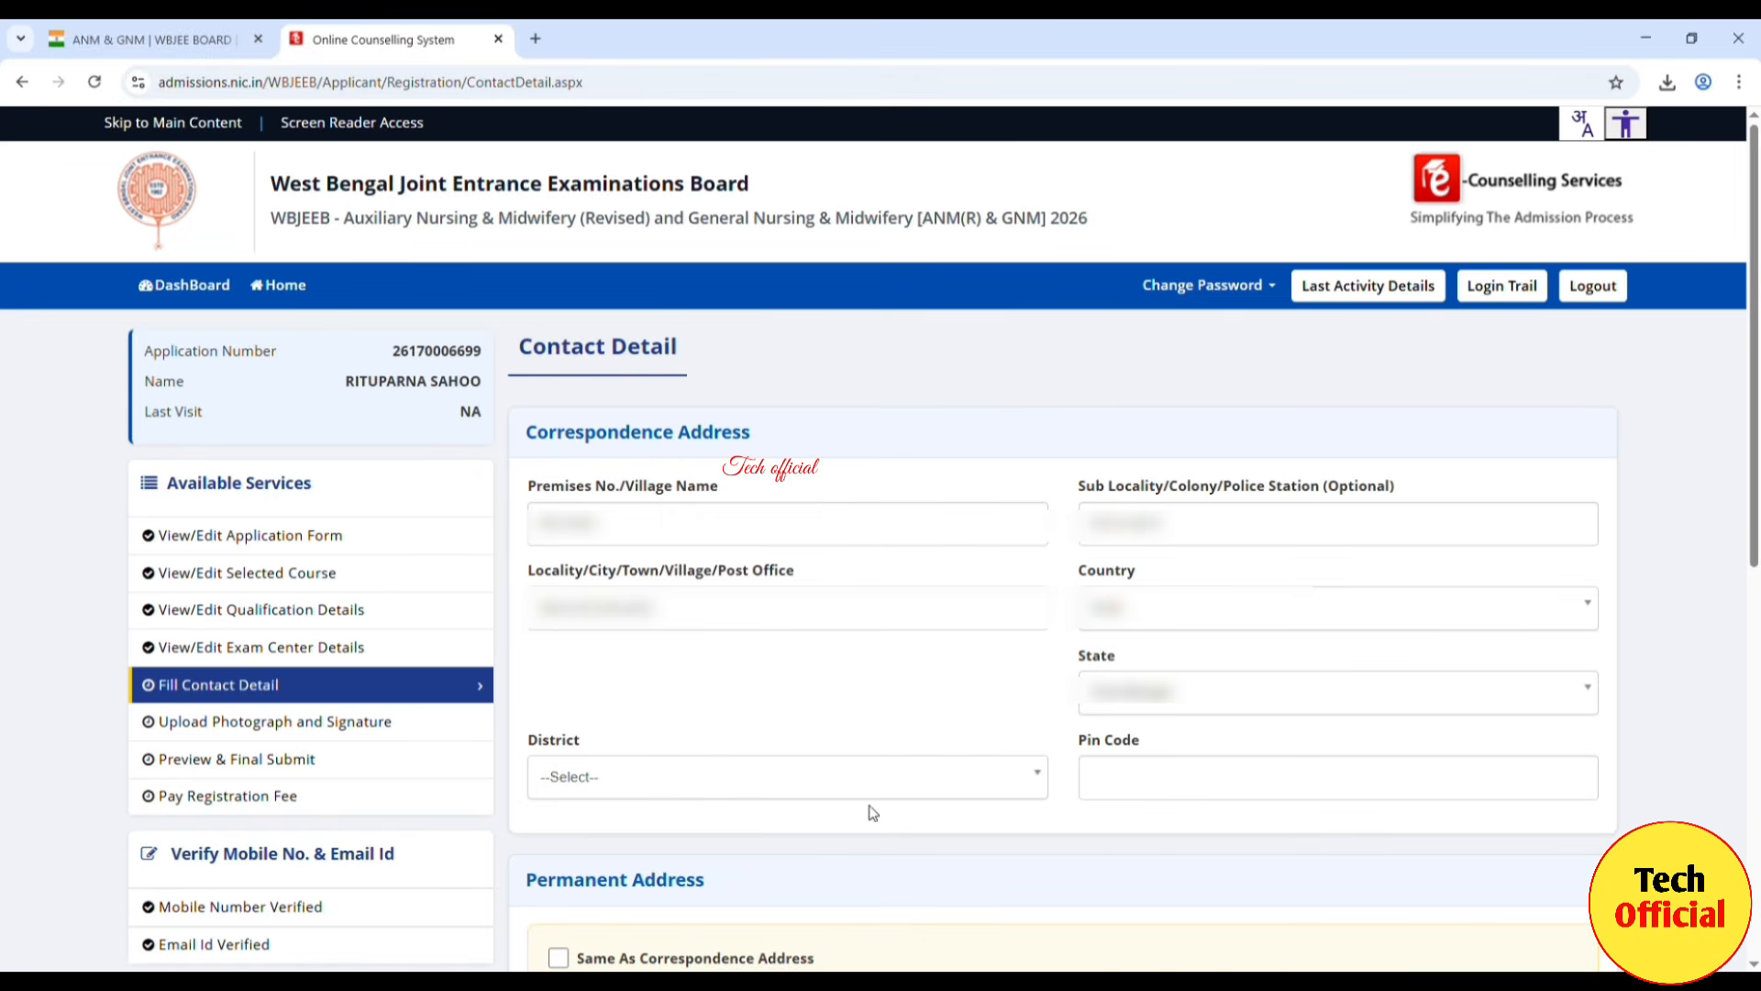
left_click(967, 790)
scroll(849, 890, "down", 5)
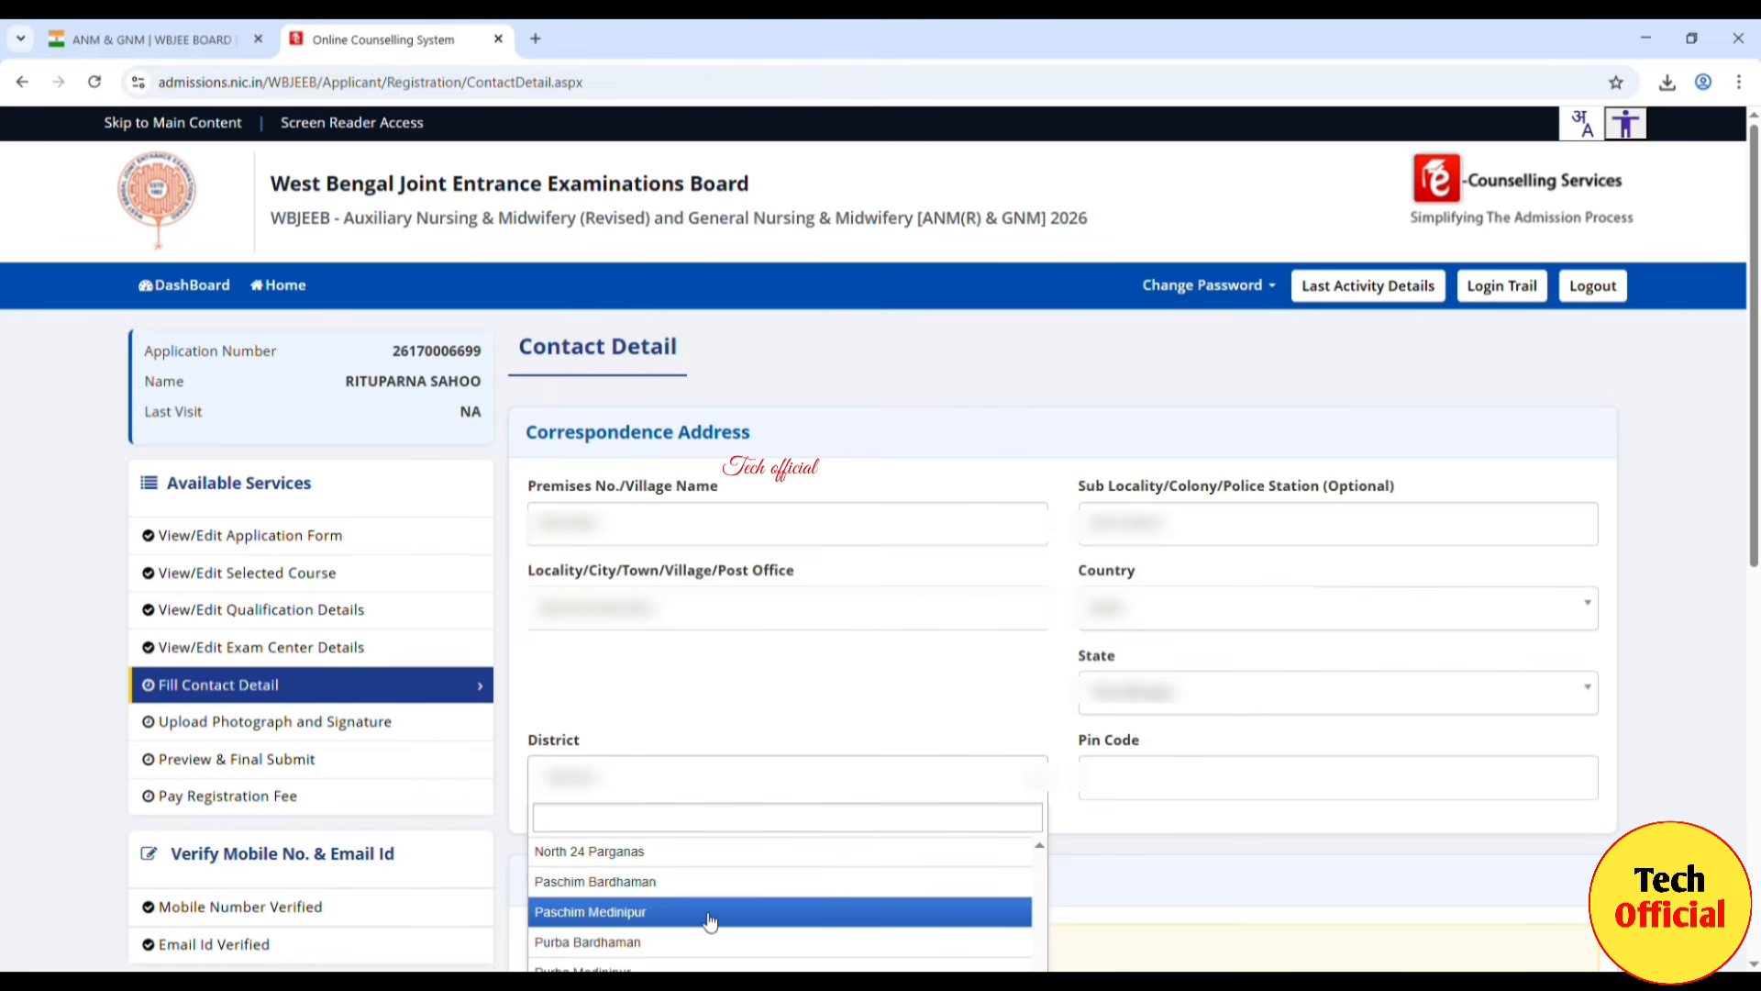
left_click(654, 967)
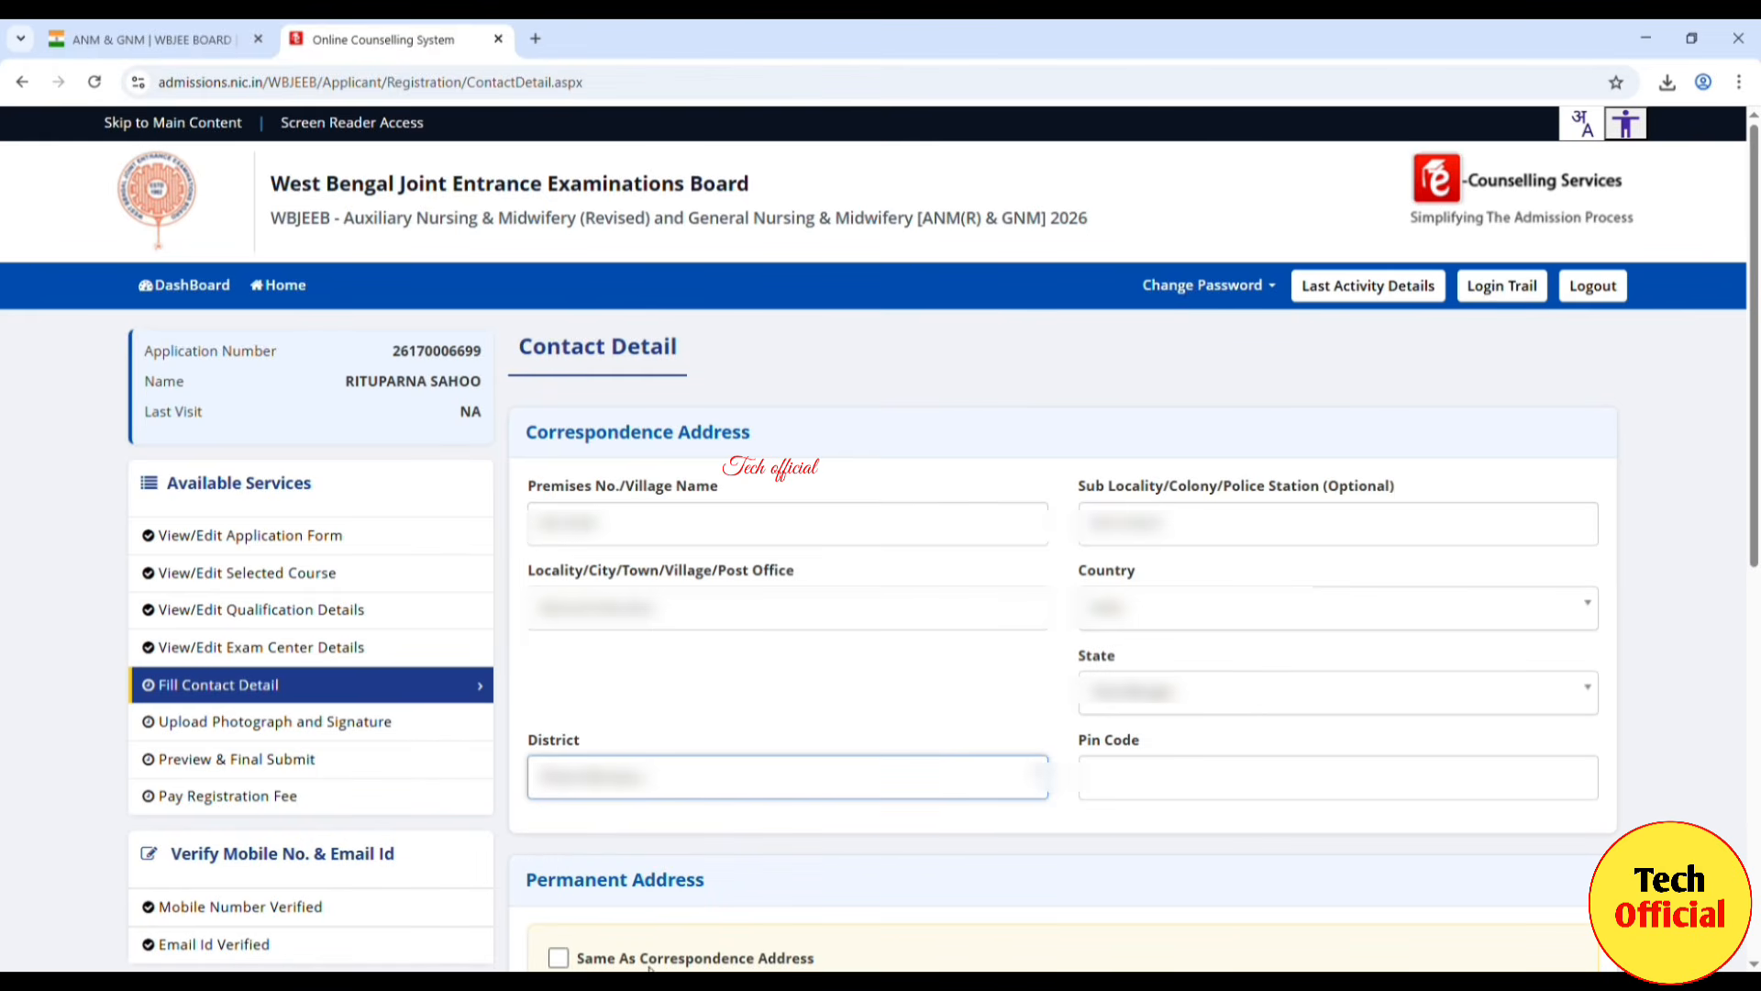
left_click(1189, 781)
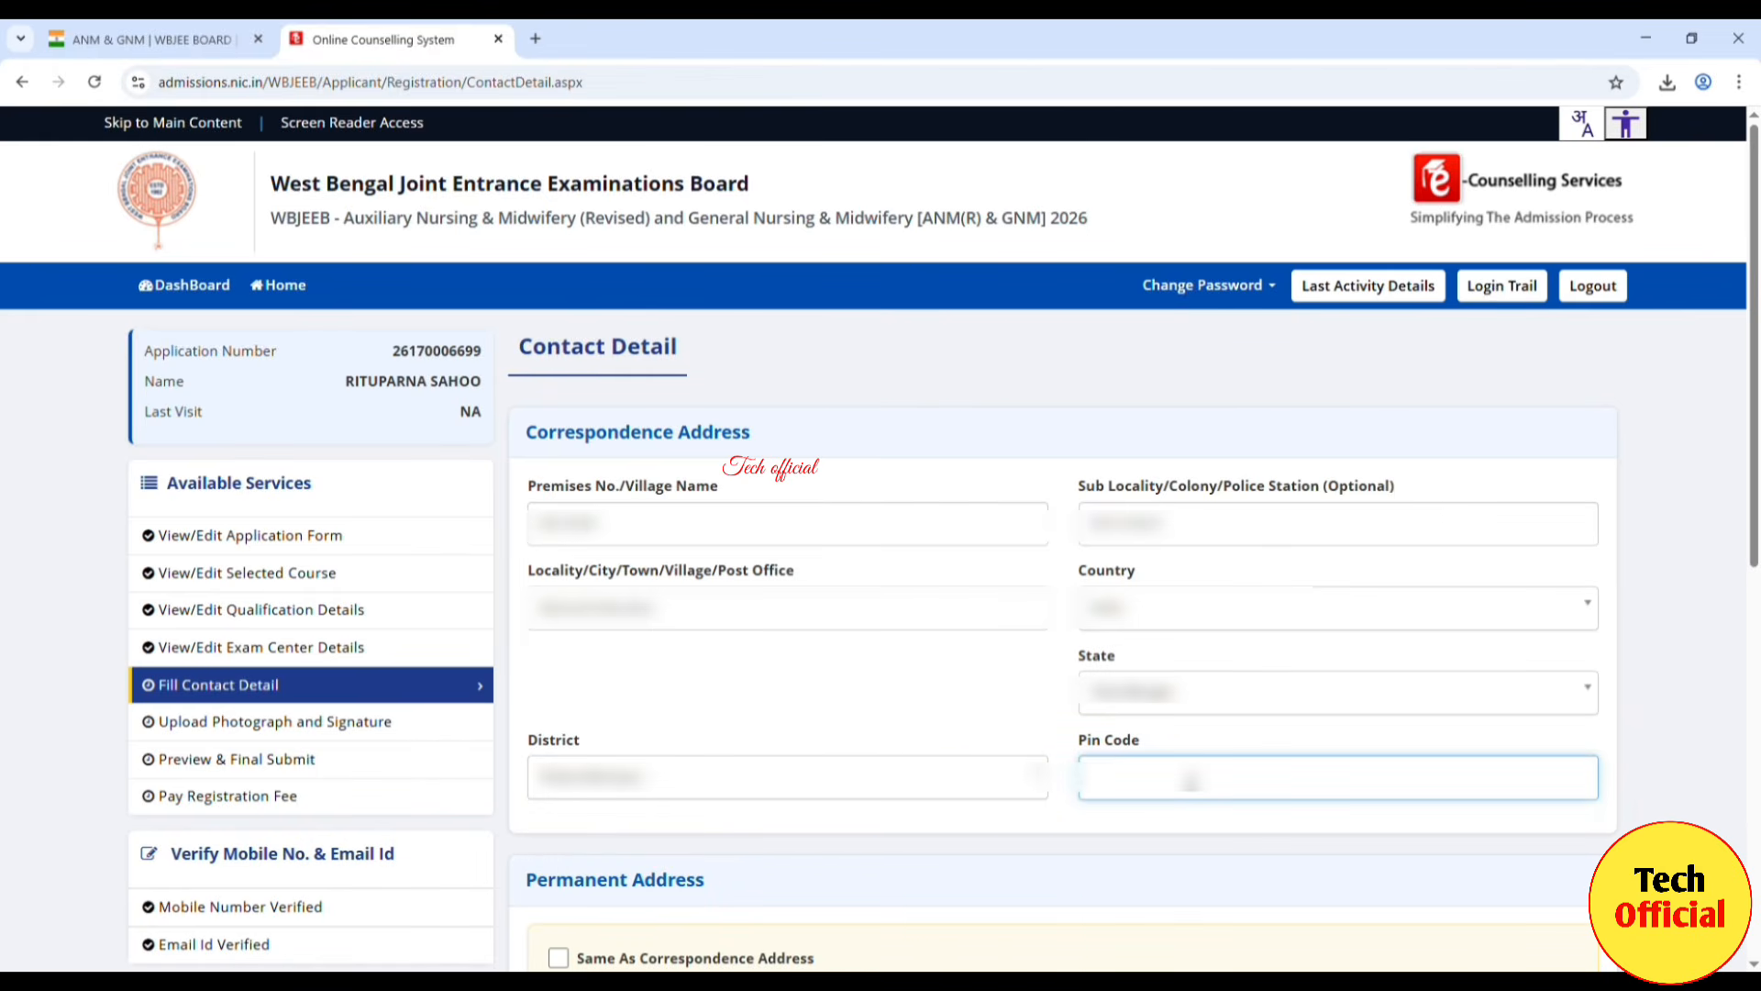
type("••••")
left_click(994, 699)
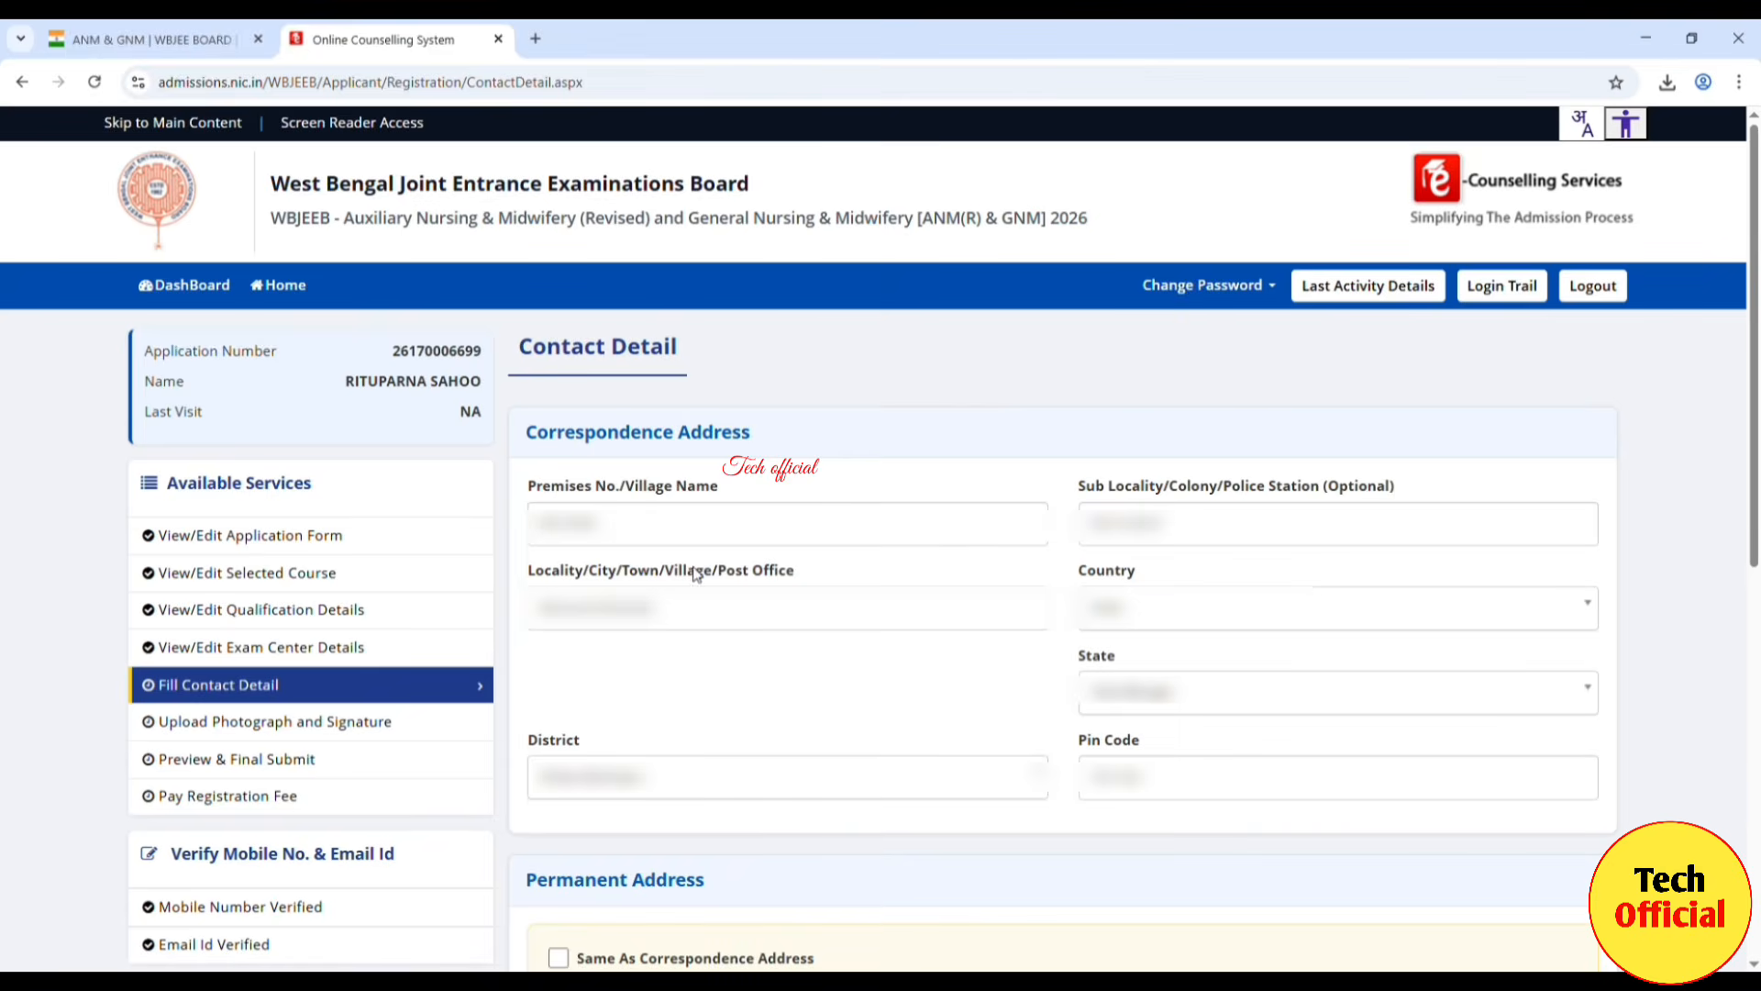
Step: Tick 'Same As Correspondence Address' for the permanent address and save the contact details, confirming with Yes
scroll(633, 534, "down", 8)
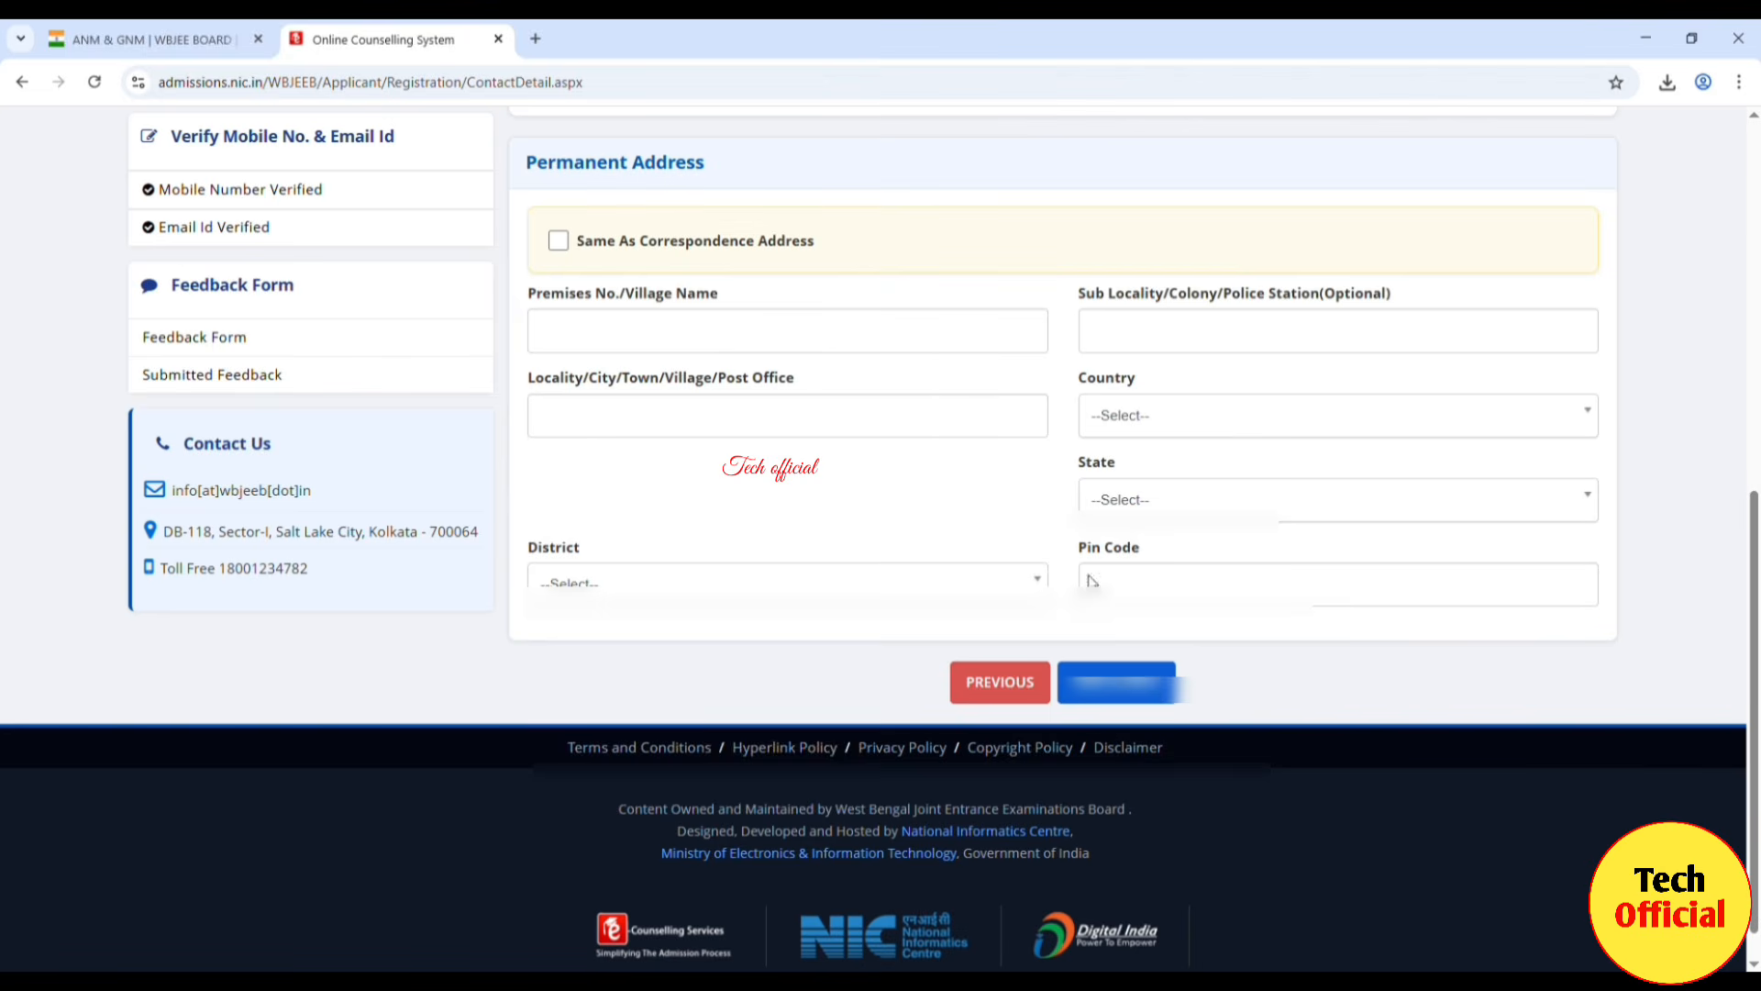
left_click(561, 243)
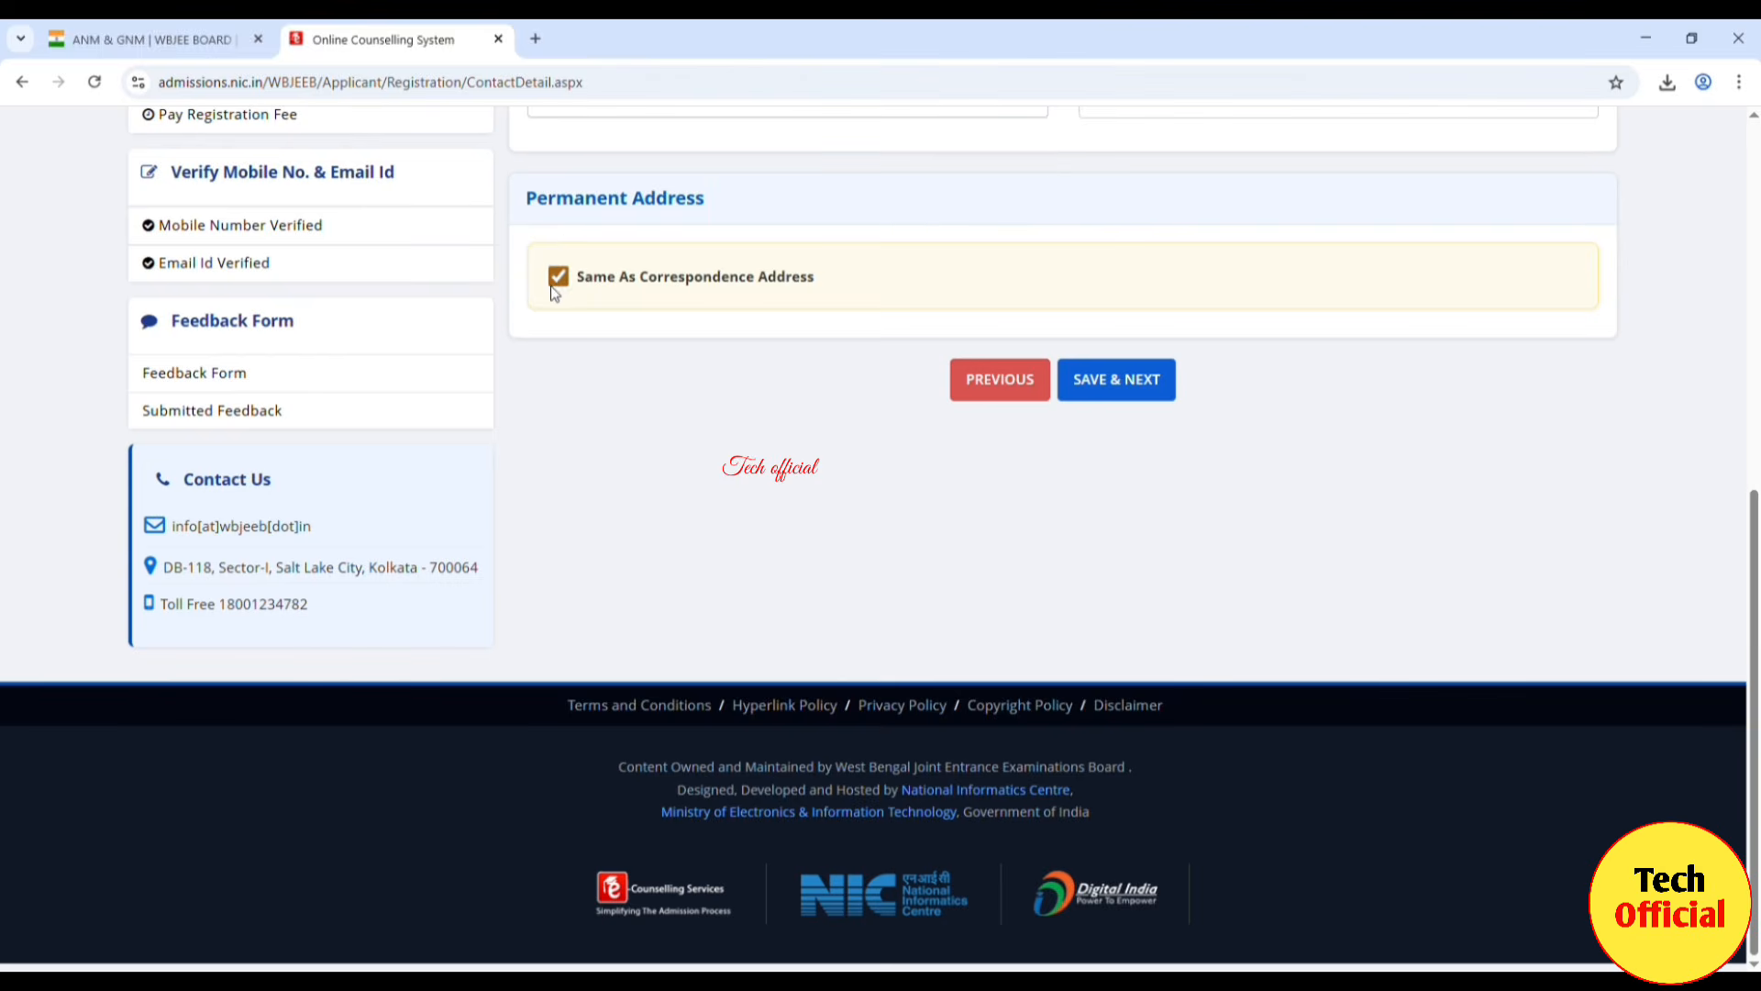
left_click(554, 280)
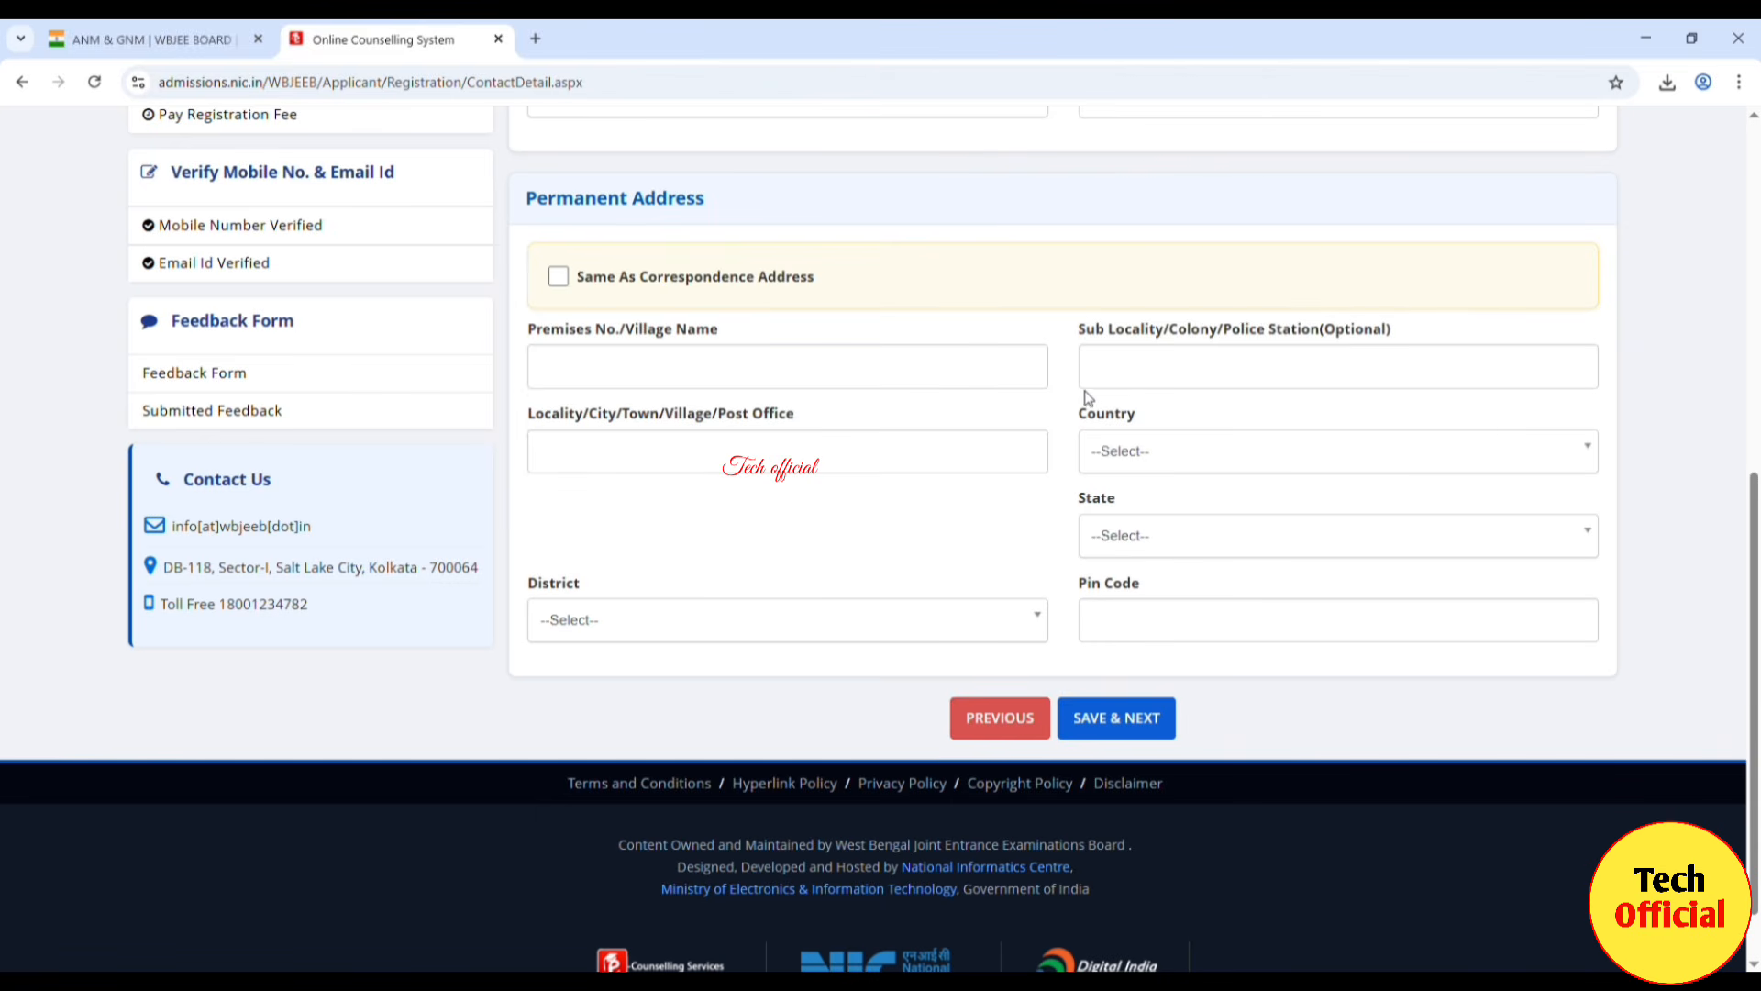
left_click(558, 277)
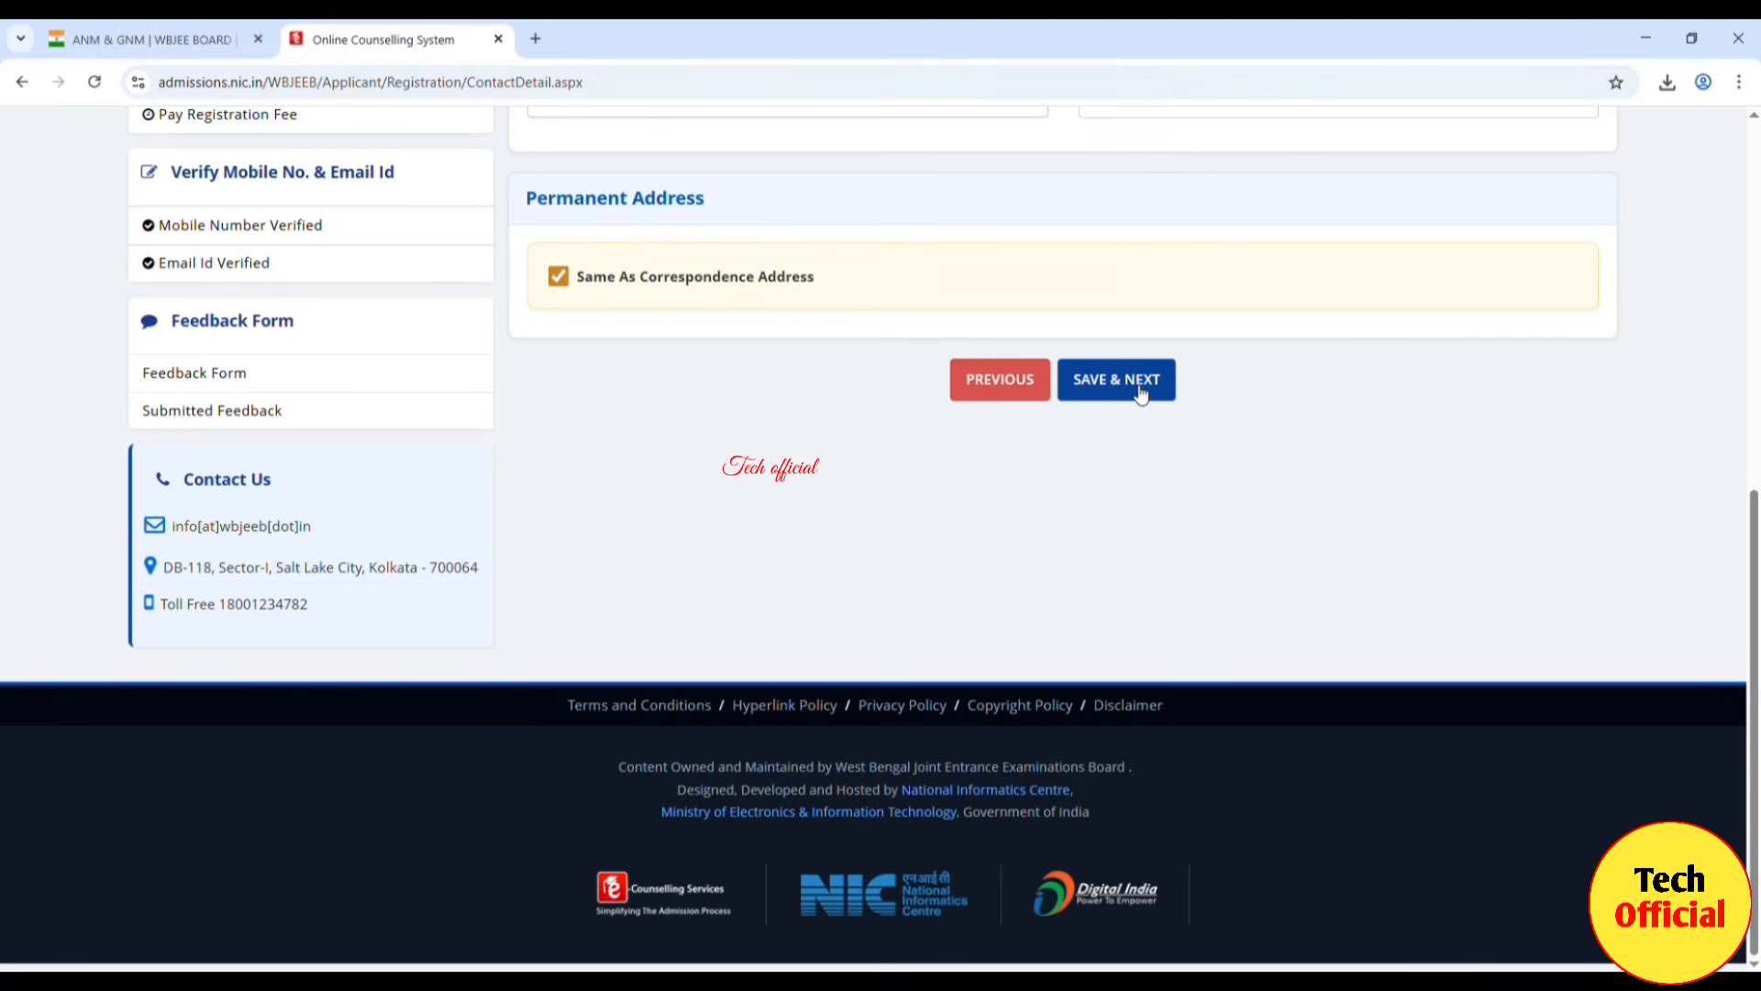
left_click(1137, 386)
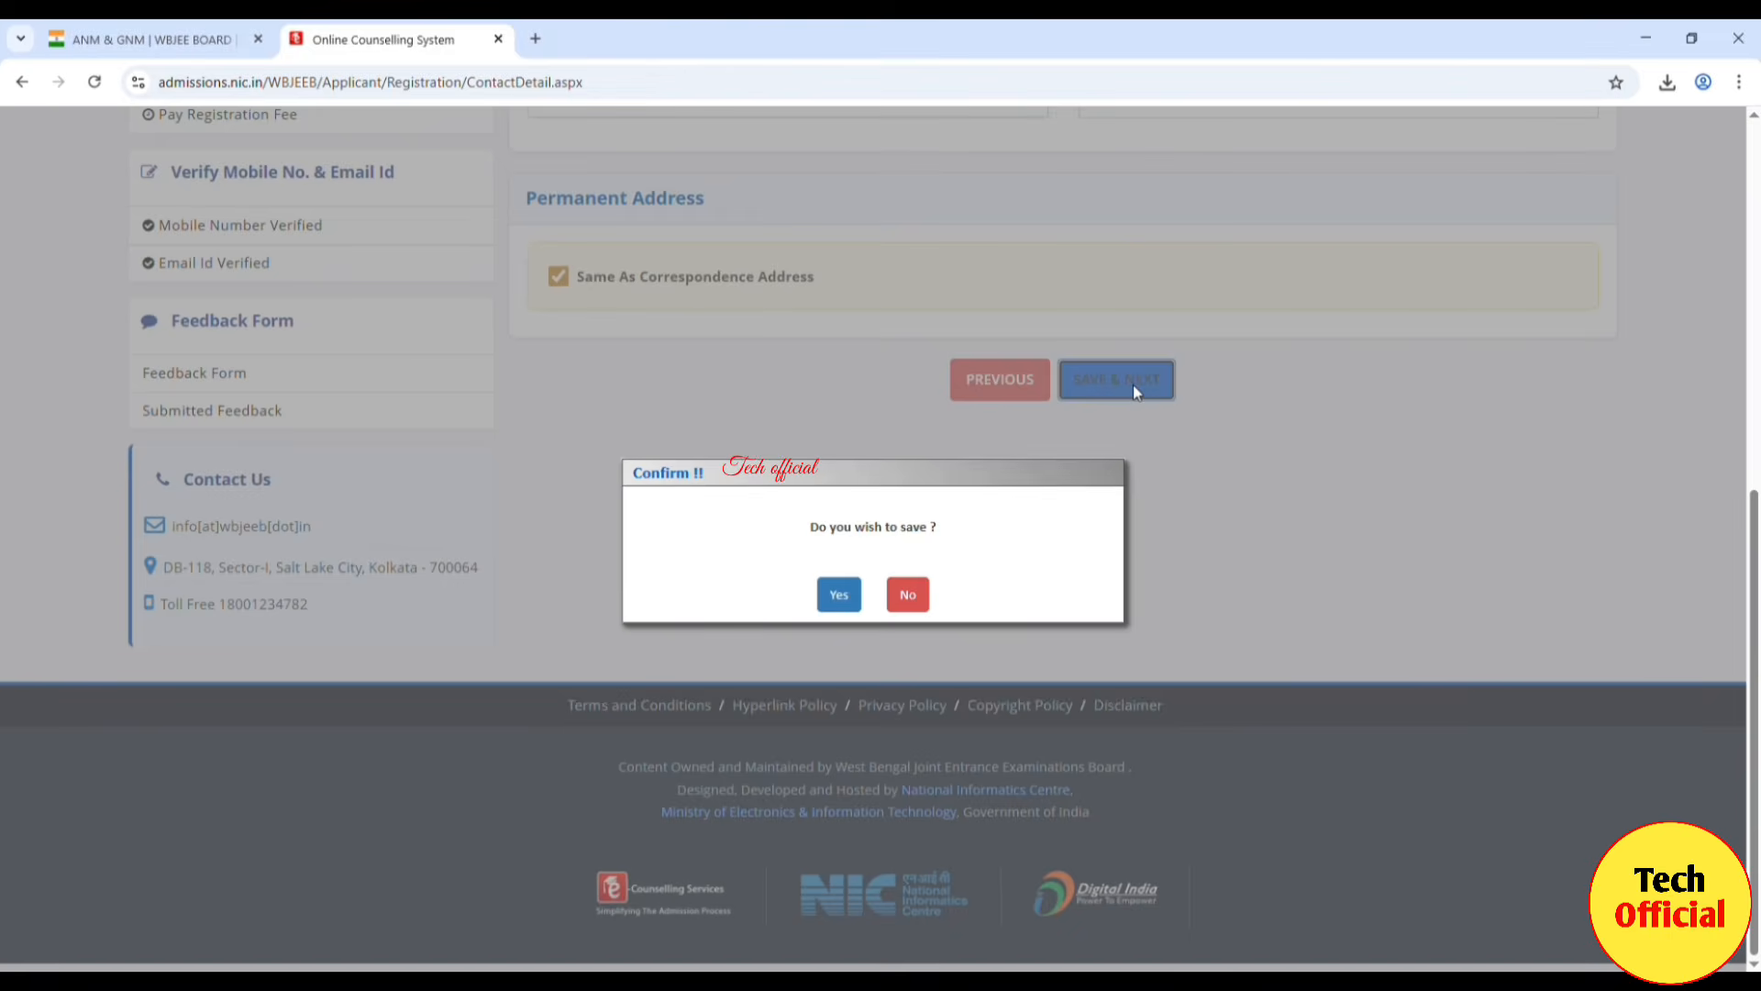
left_click(851, 596)
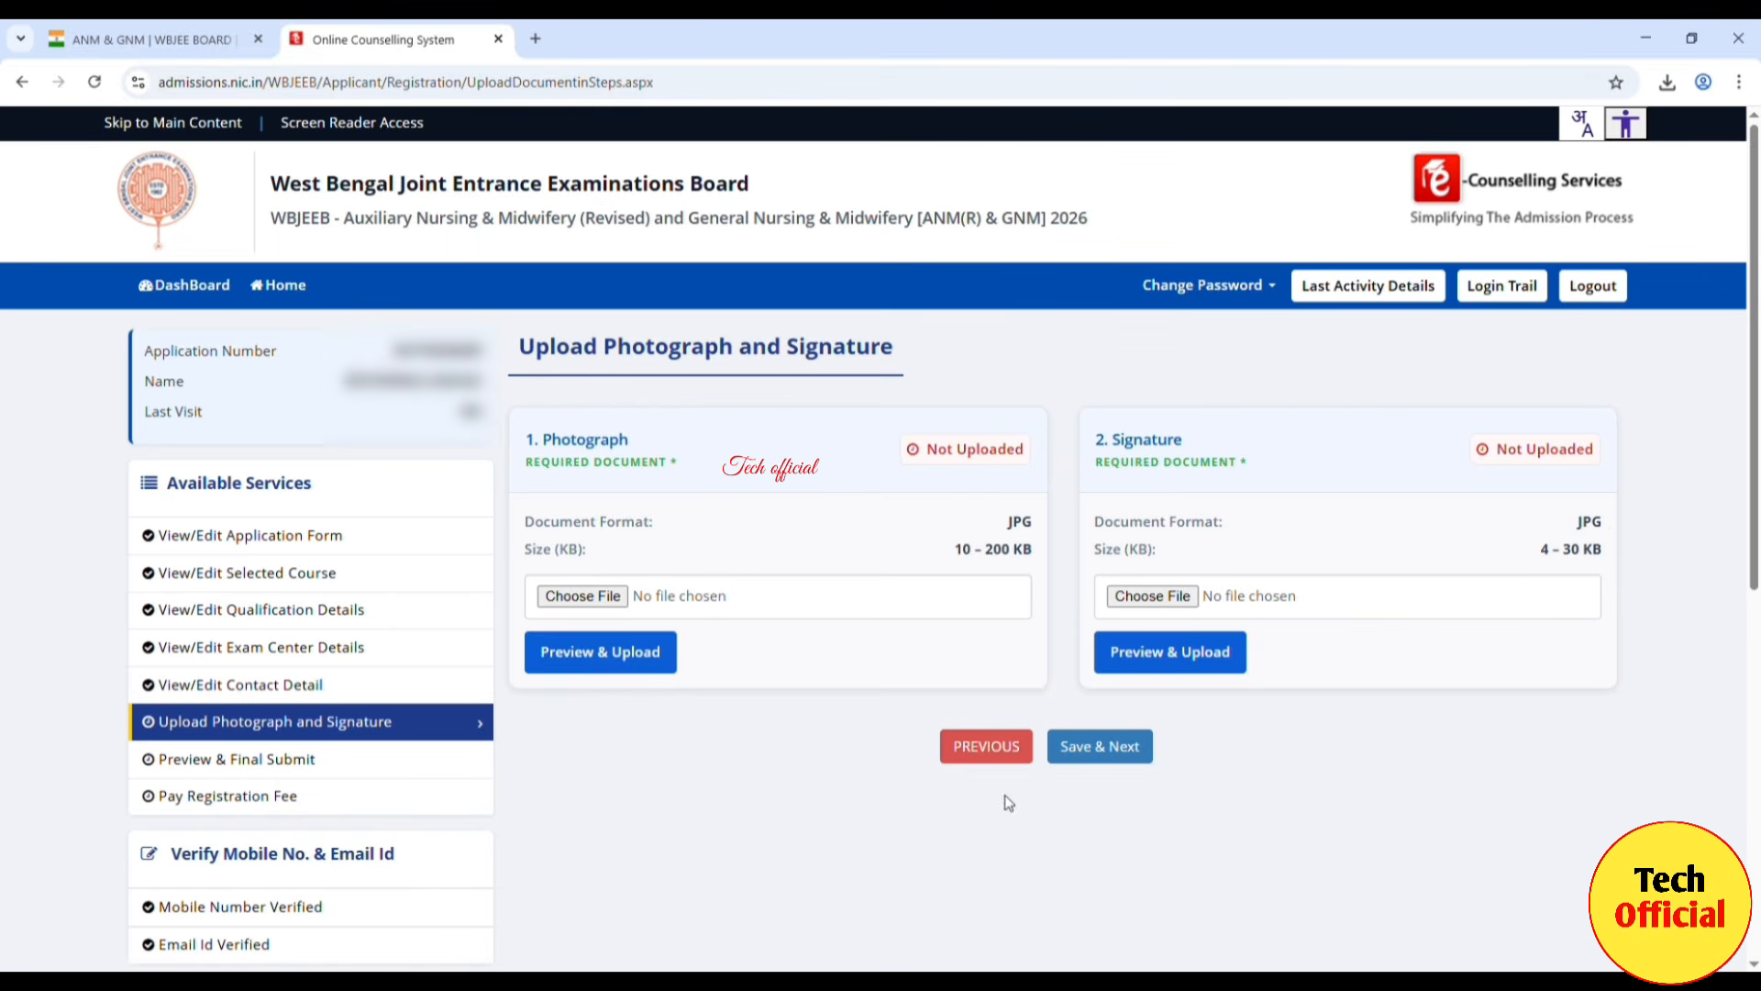
Step: Choose the photograph image, preview it and save it as uploaded
left_click(583, 597)
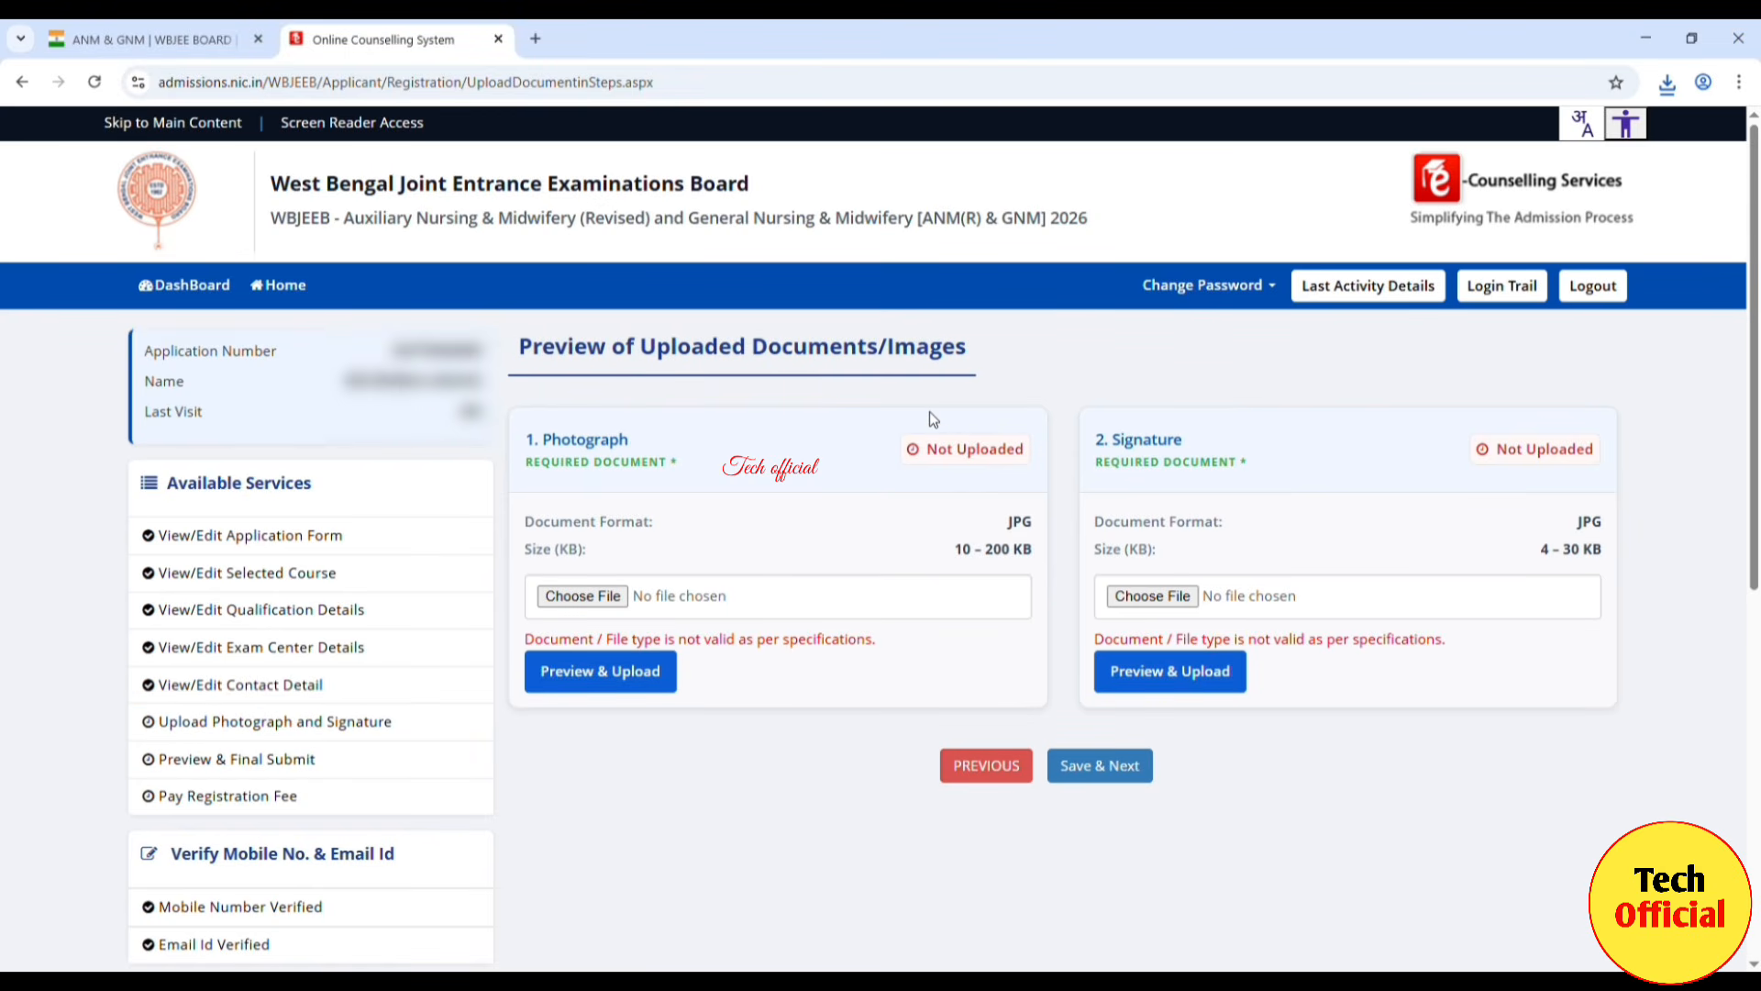
left_click(574, 596)
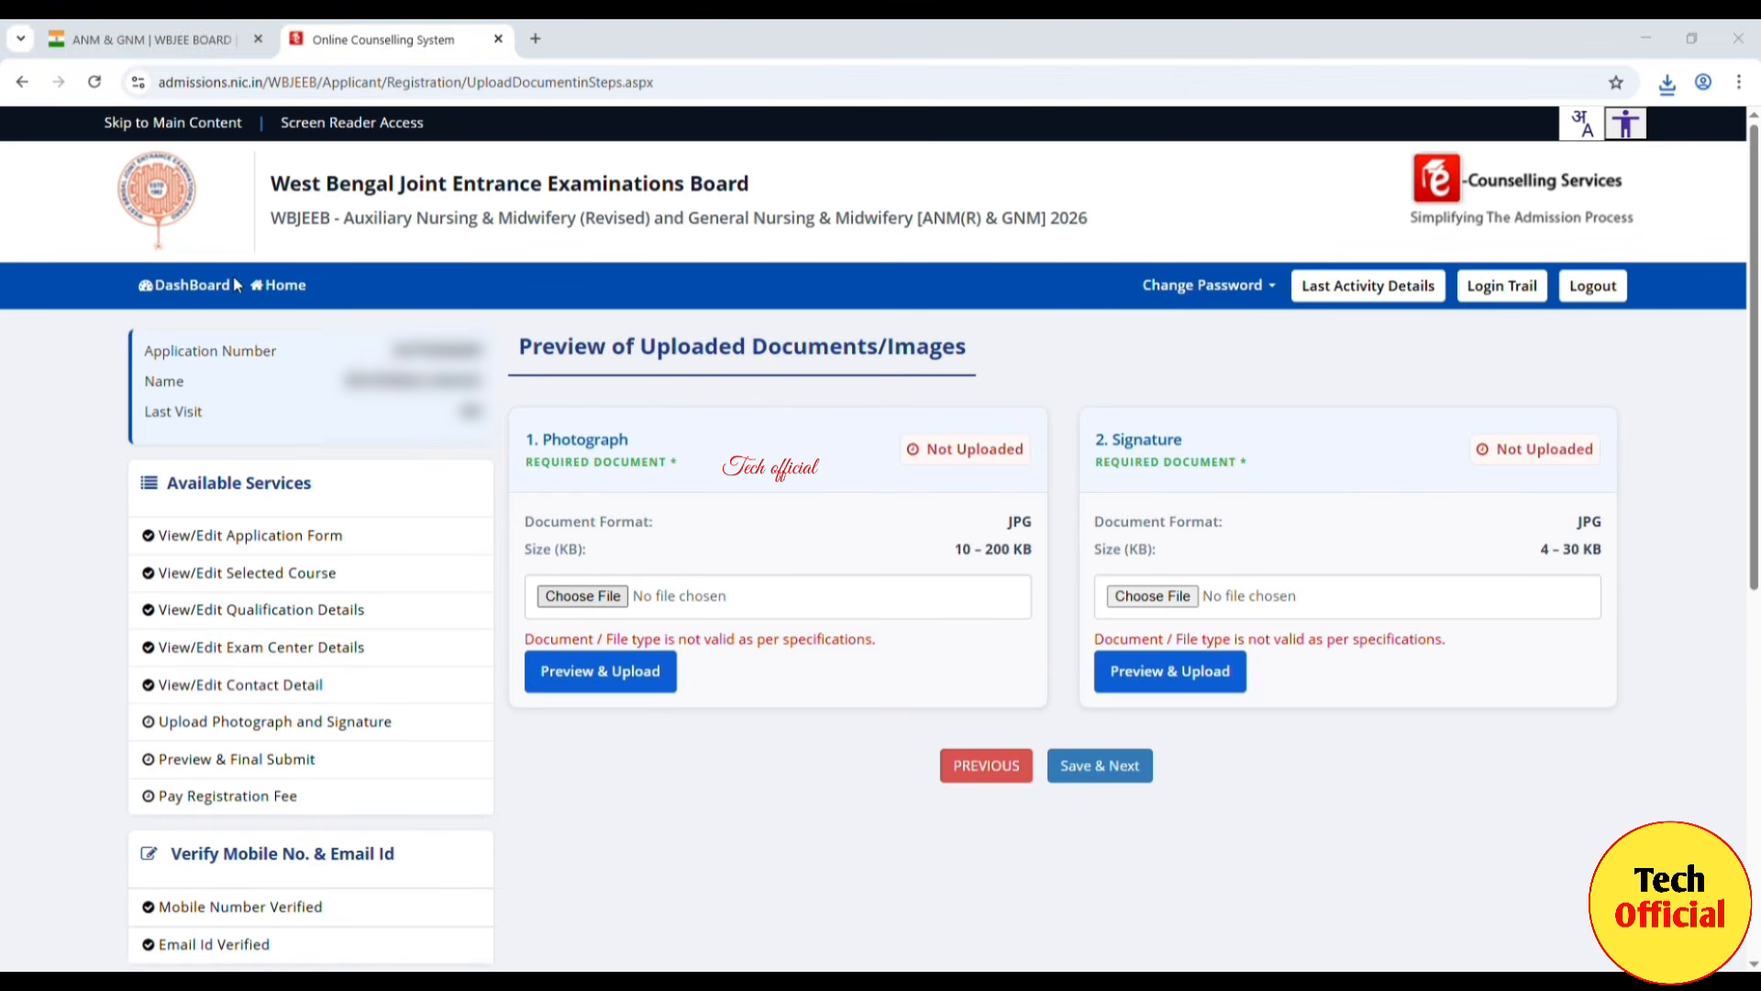
left_click(633, 675)
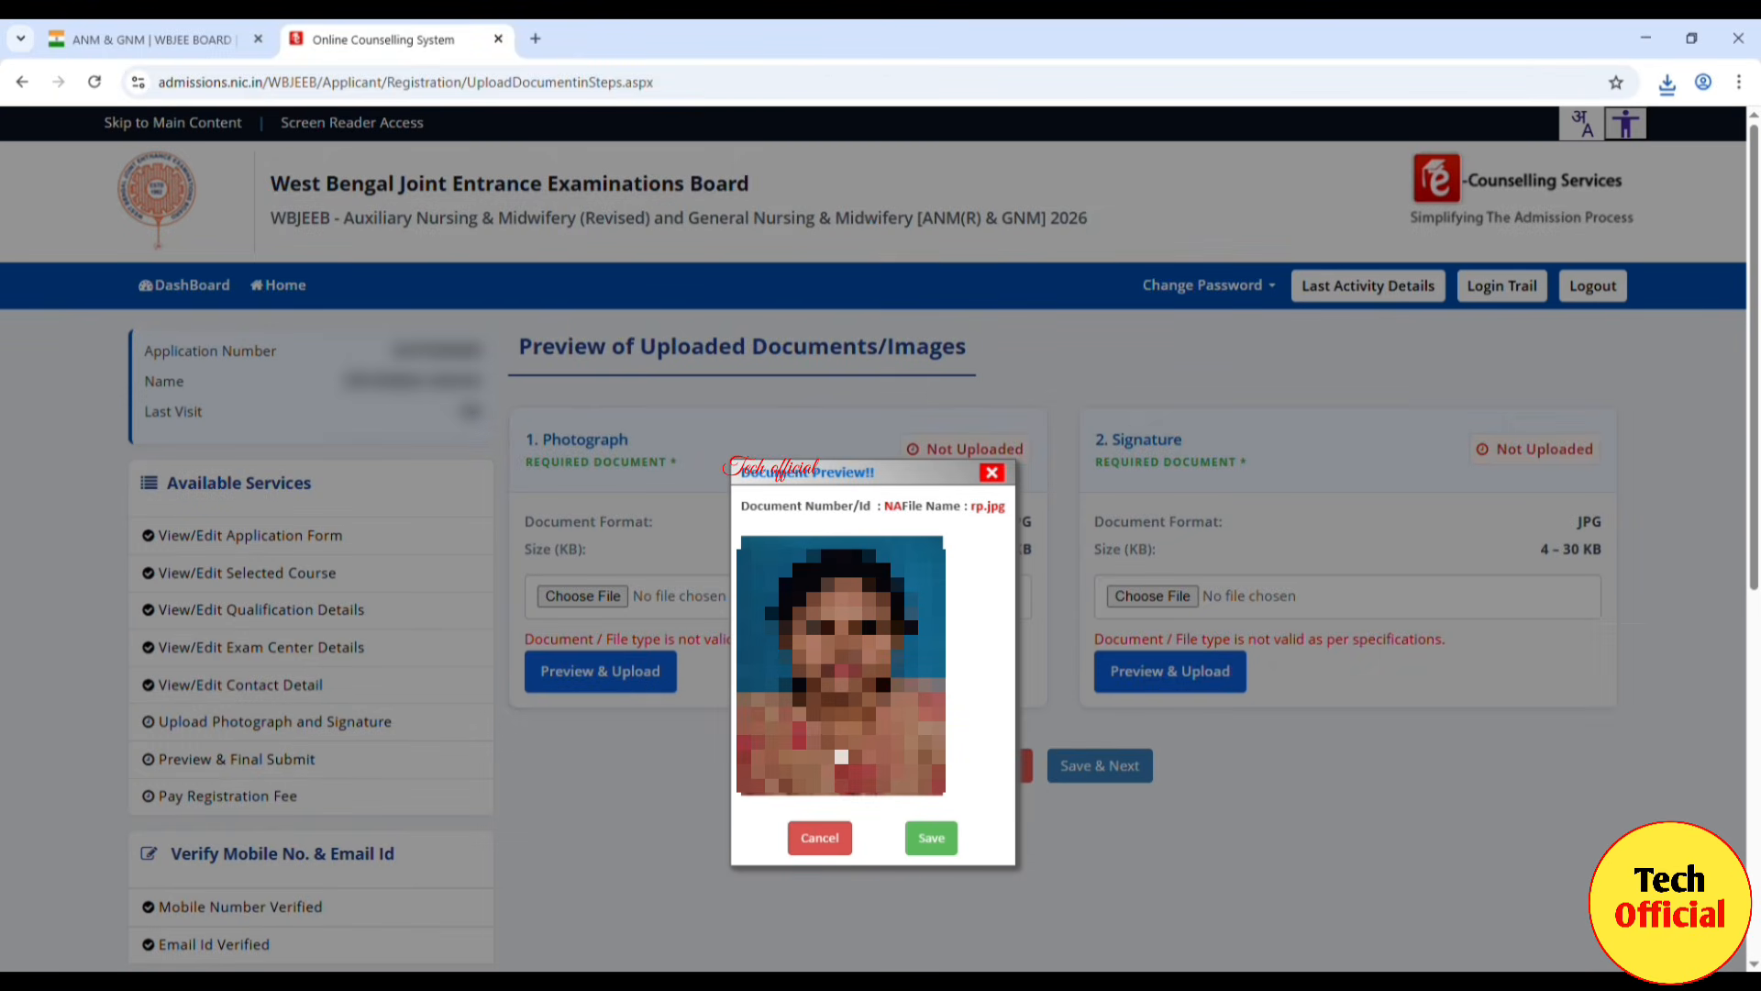
left_click(931, 839)
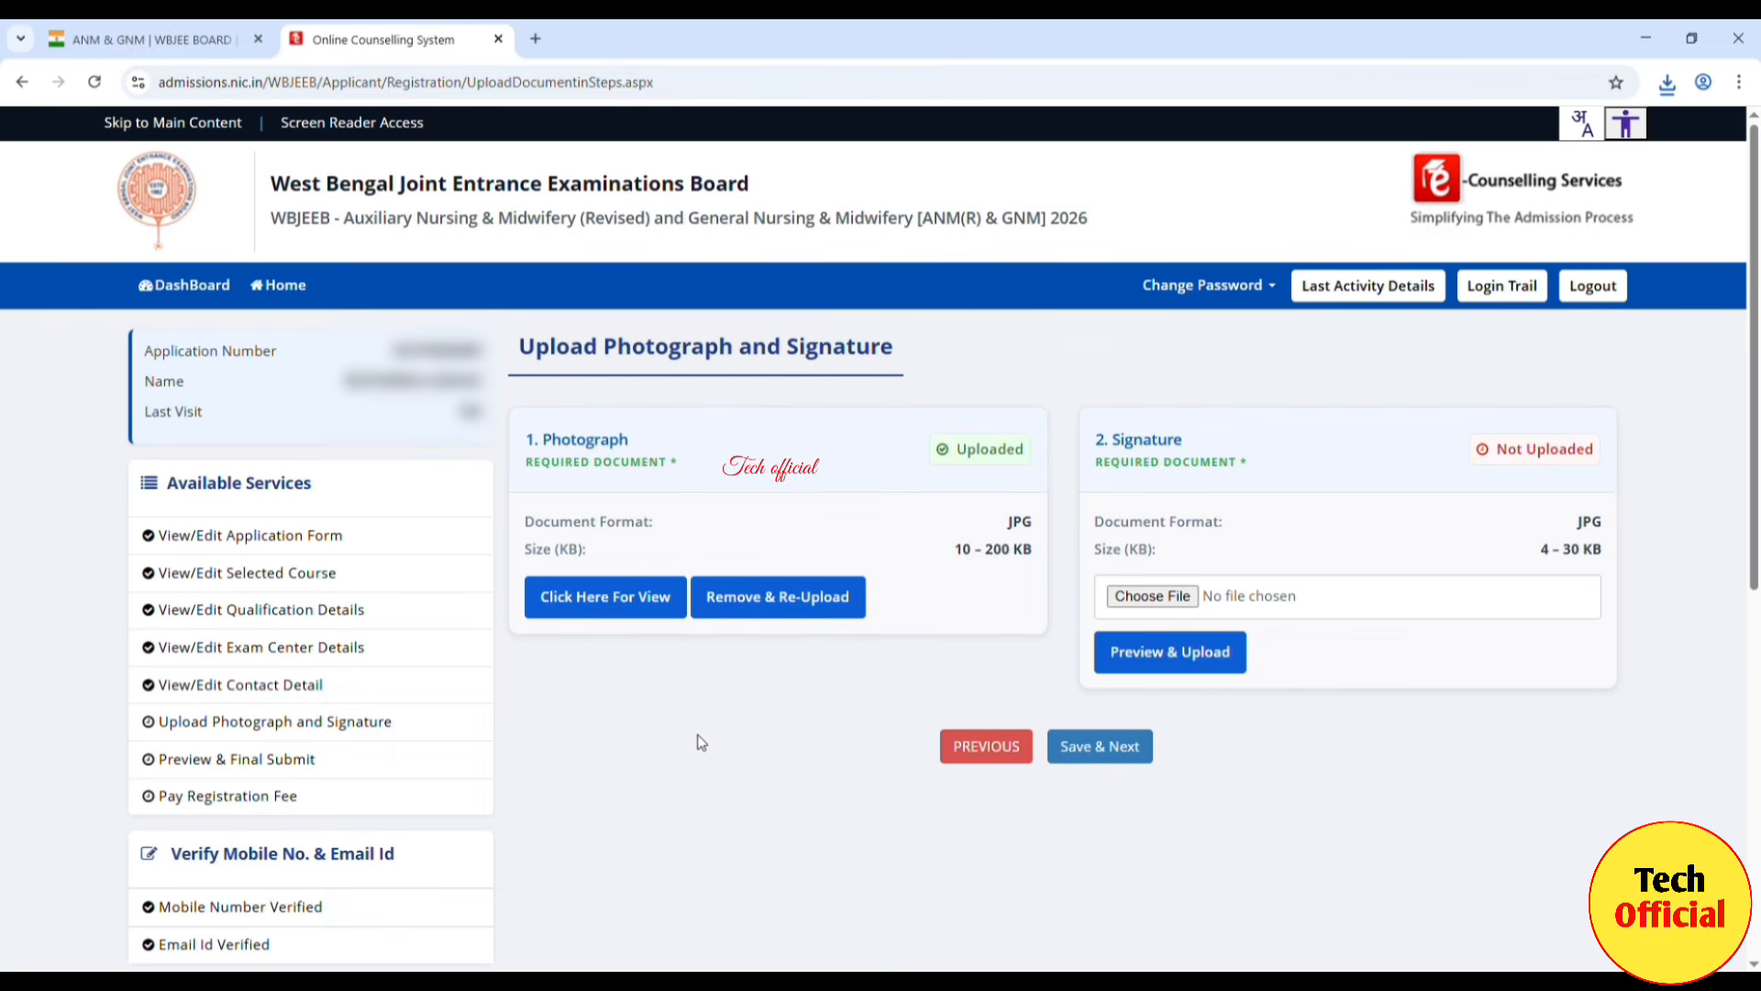
Step: Choose, preview and save the signature image, then finalise both uploads with Upload Finally & Next
left_click(1160, 598)
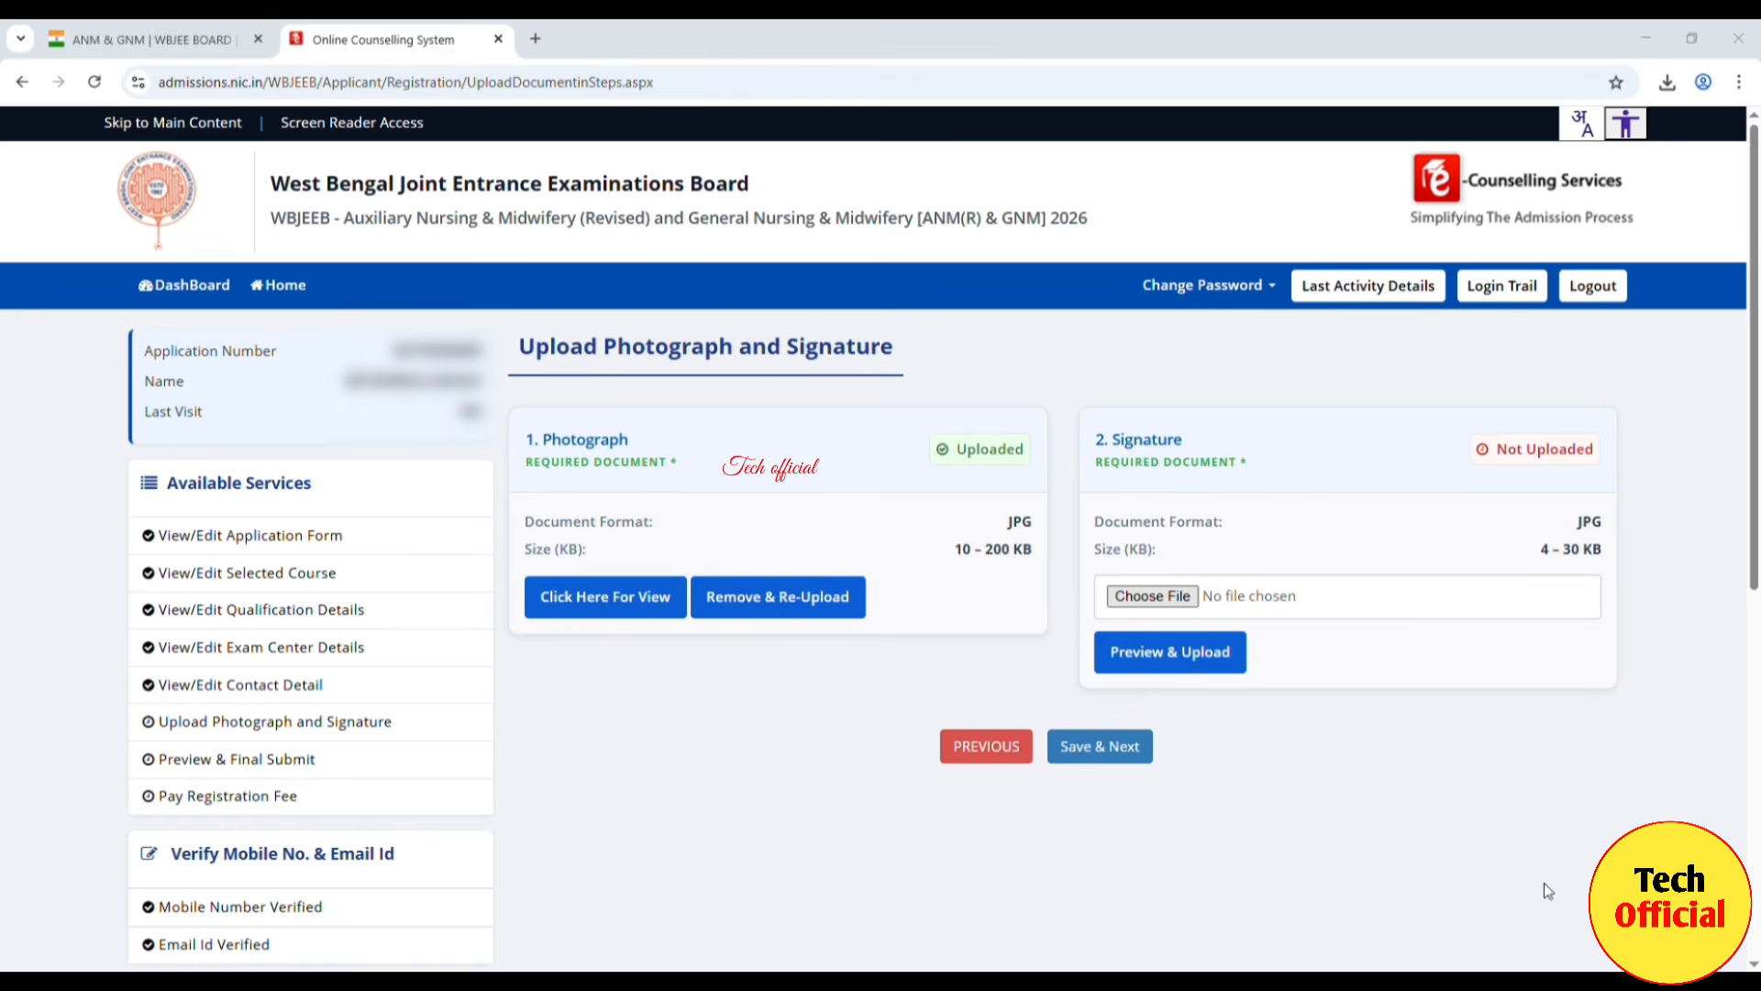
left_click(1587, 941)
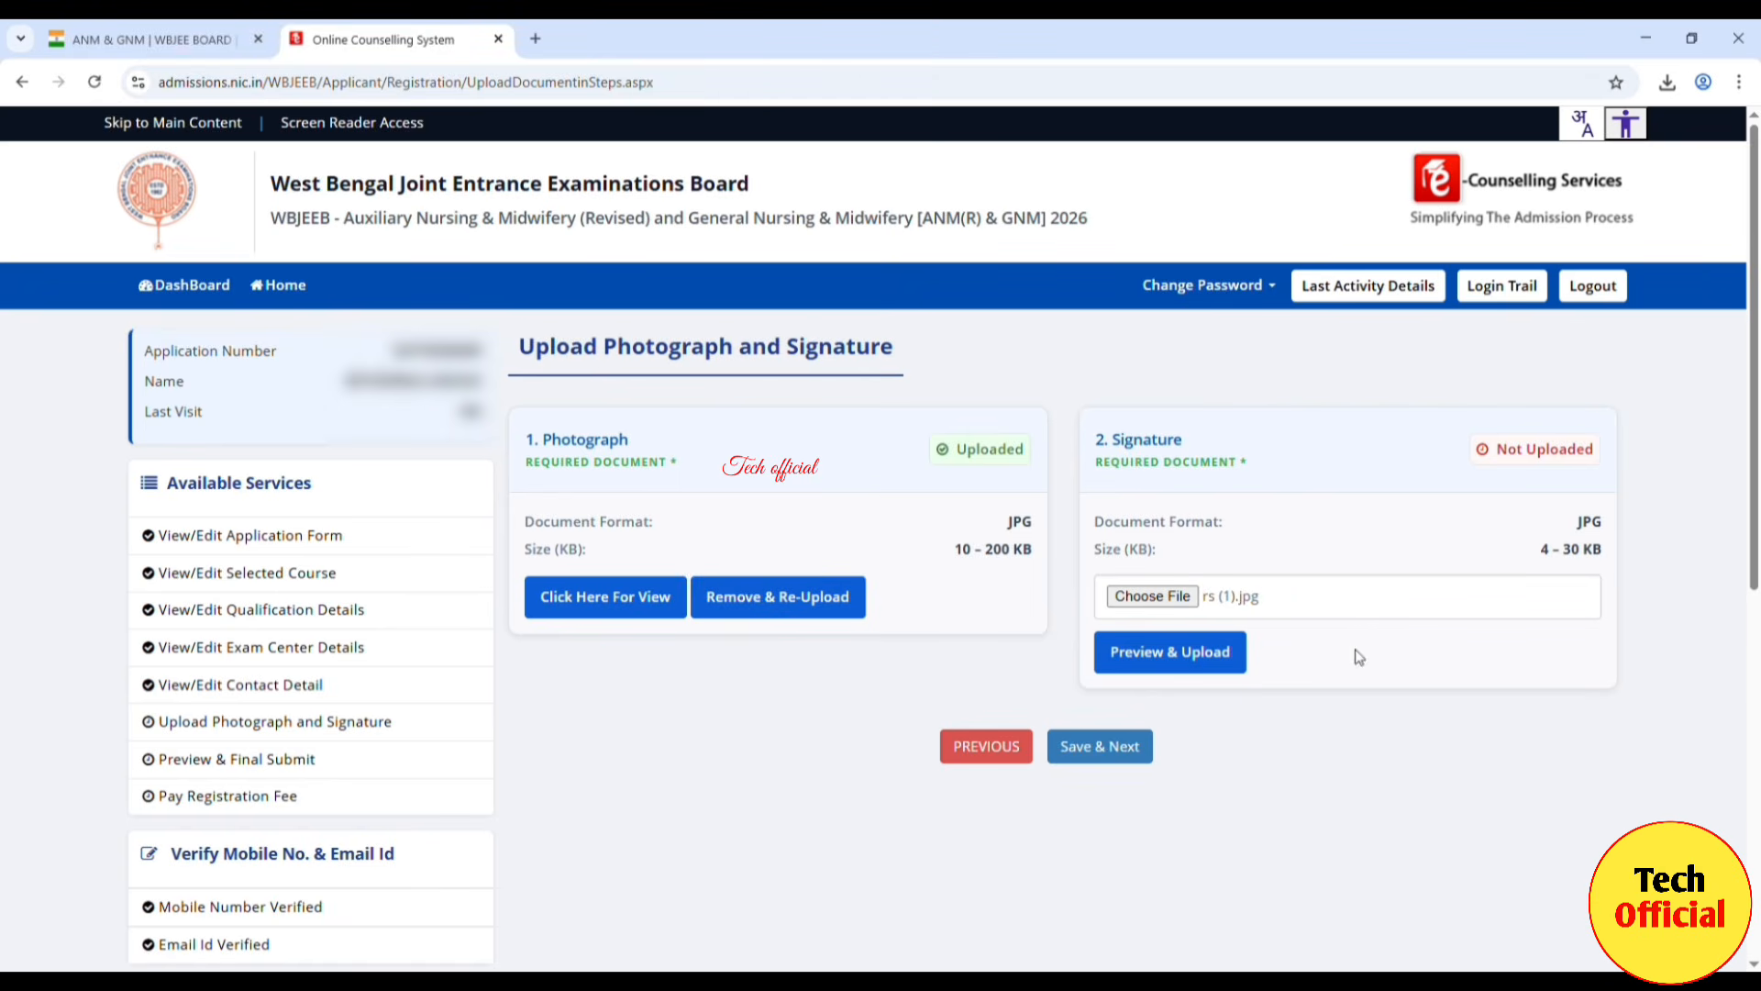
left_click(1227, 667)
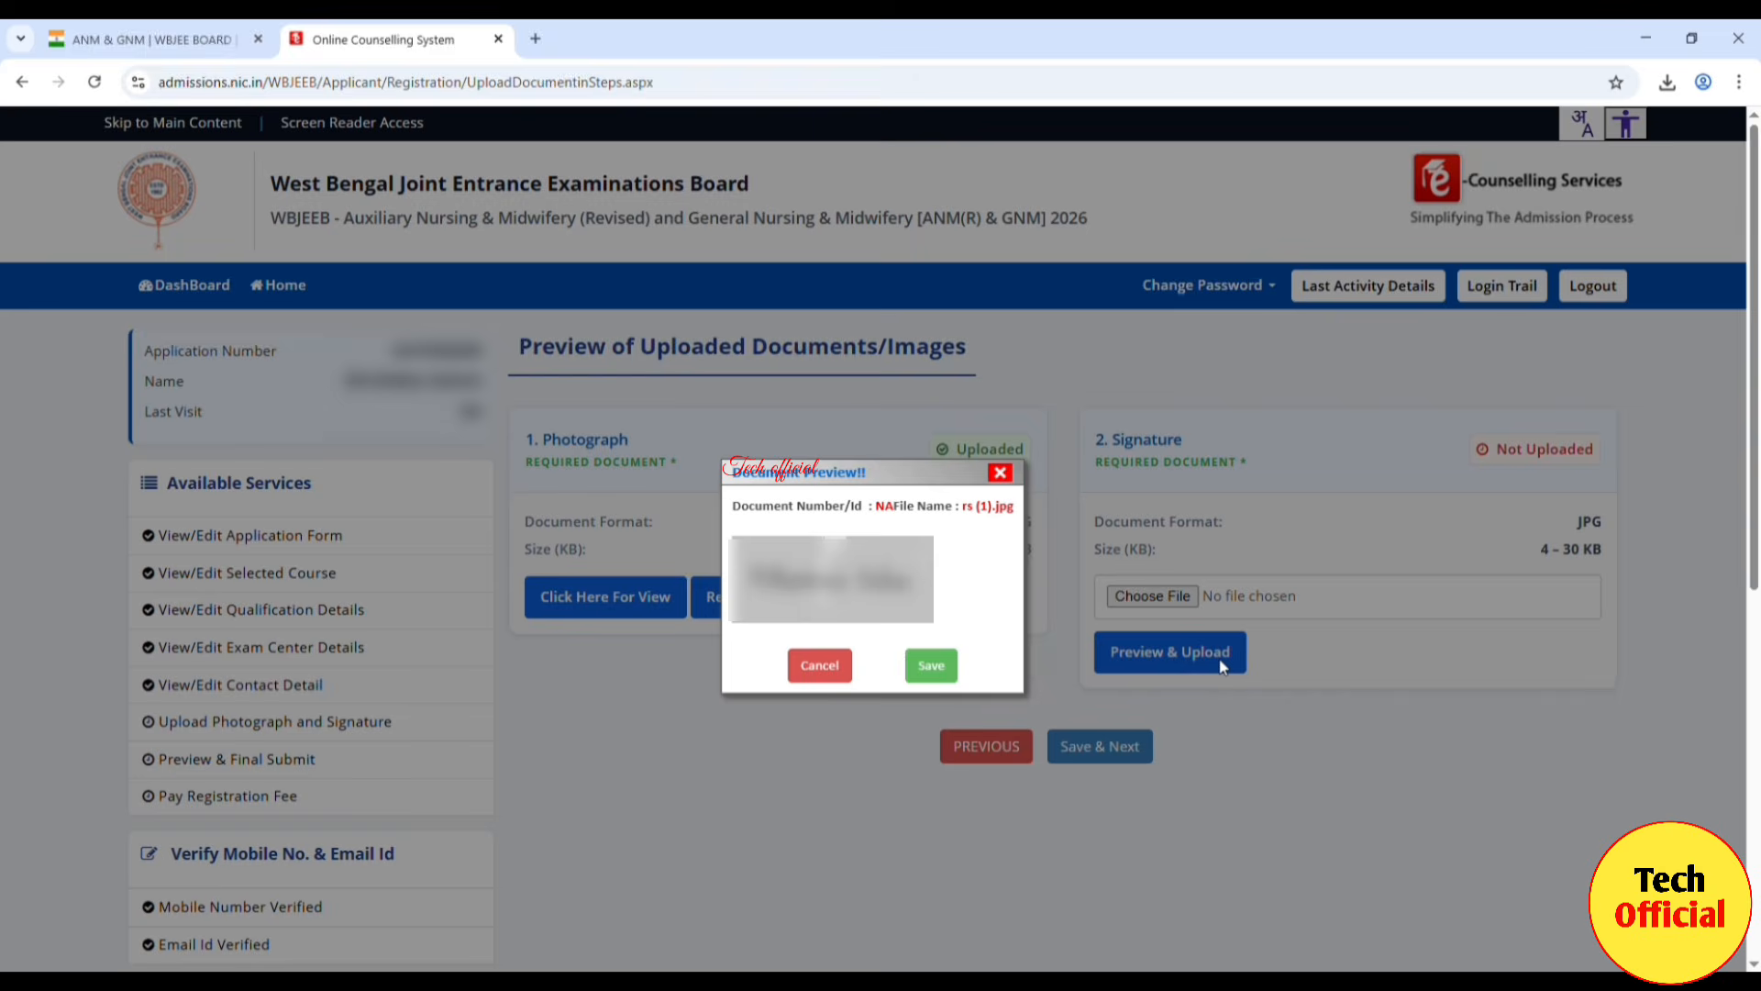
left_click(931, 668)
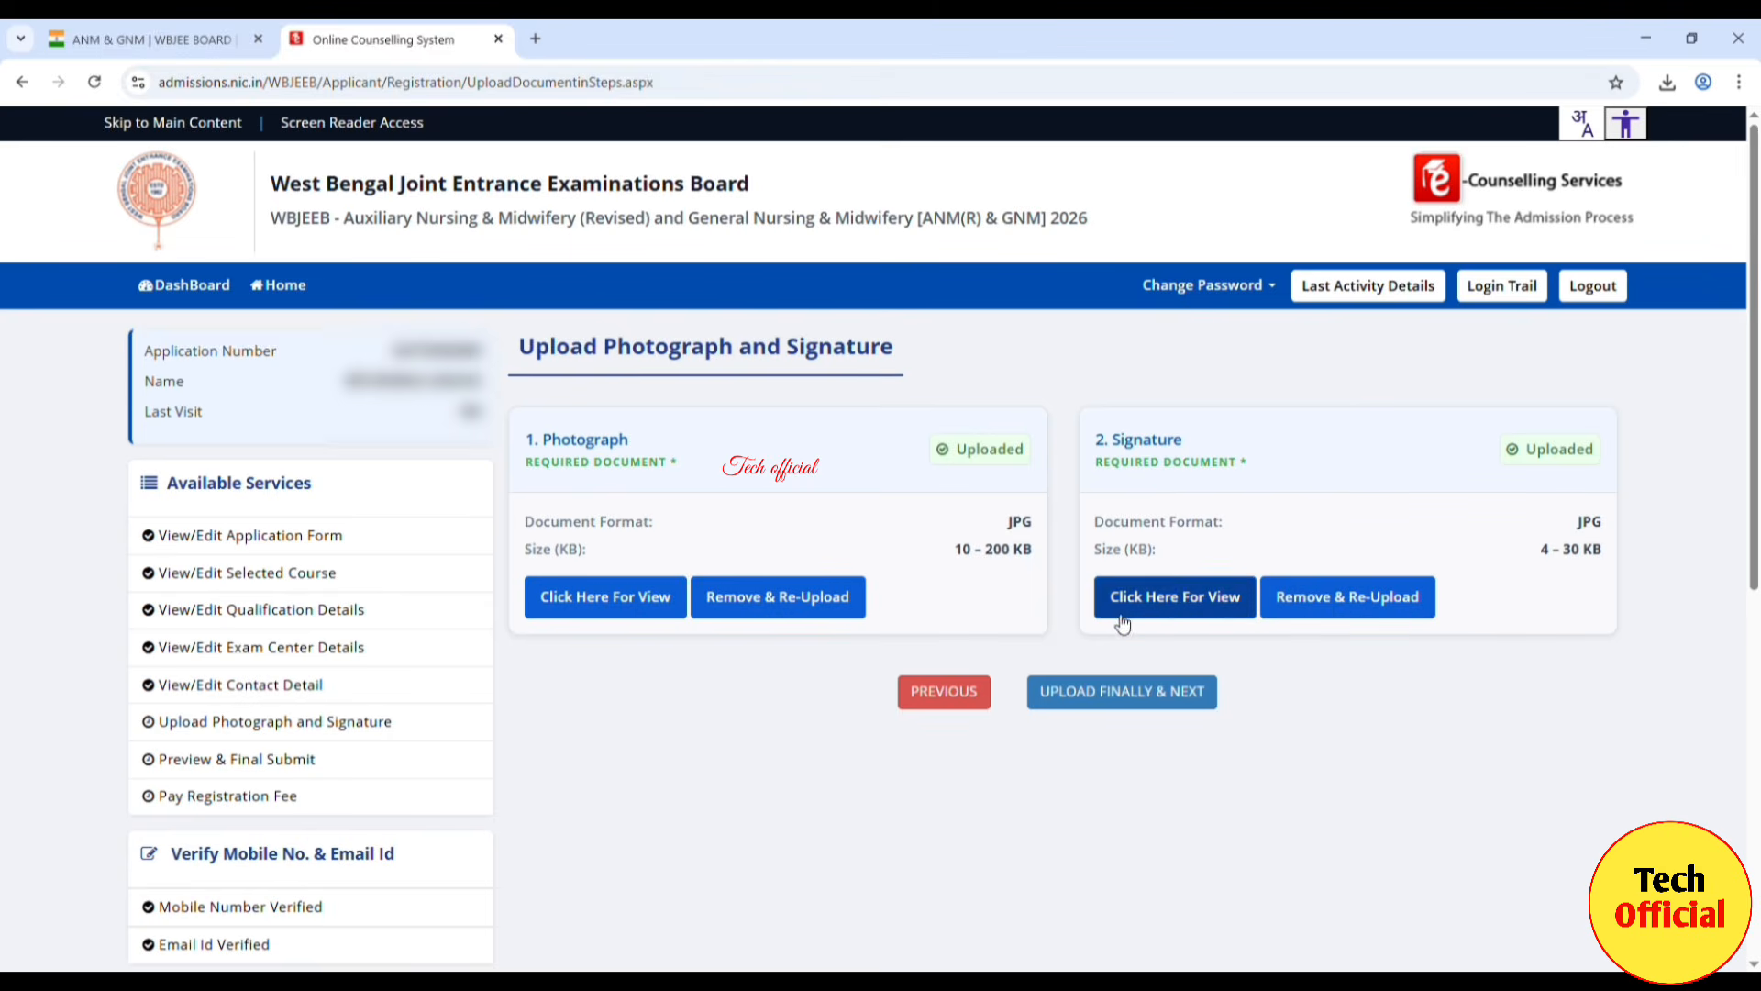
left_click(1153, 696)
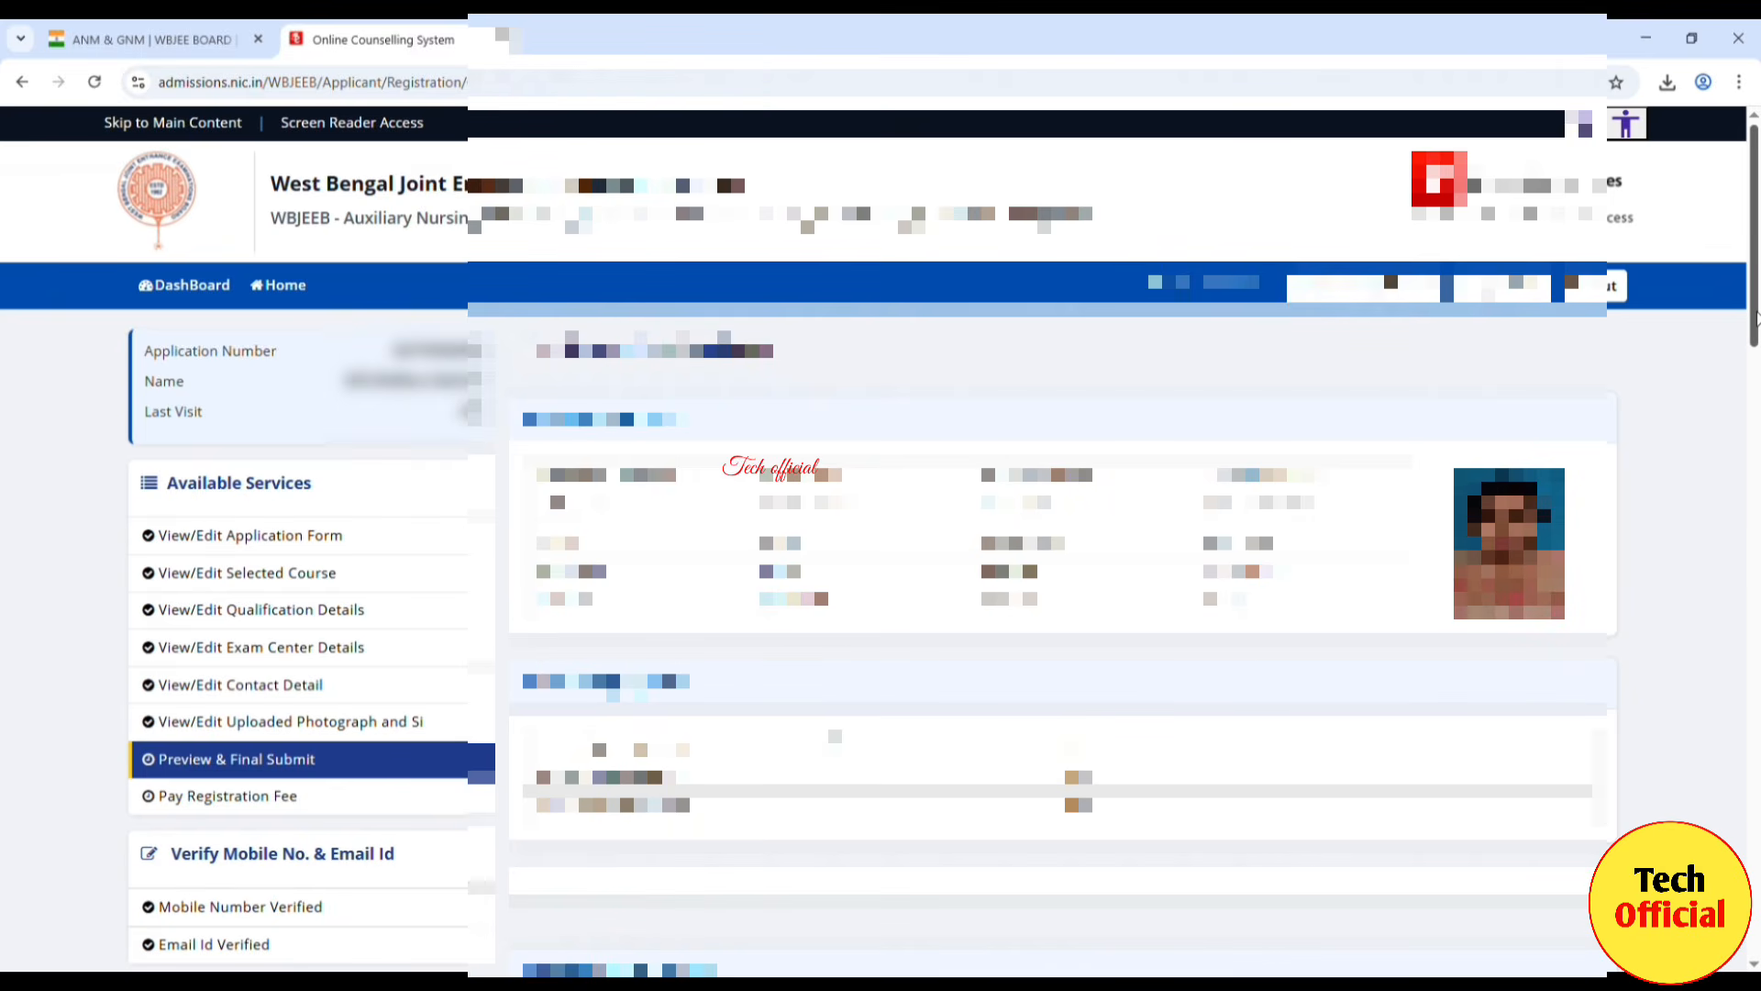
Step: Tick the Declaration checkbox and final-submit the application with SAVE & FINAL SUBMIT, confirming Yes
left_click_drag(1755, 316, 1755, 927)
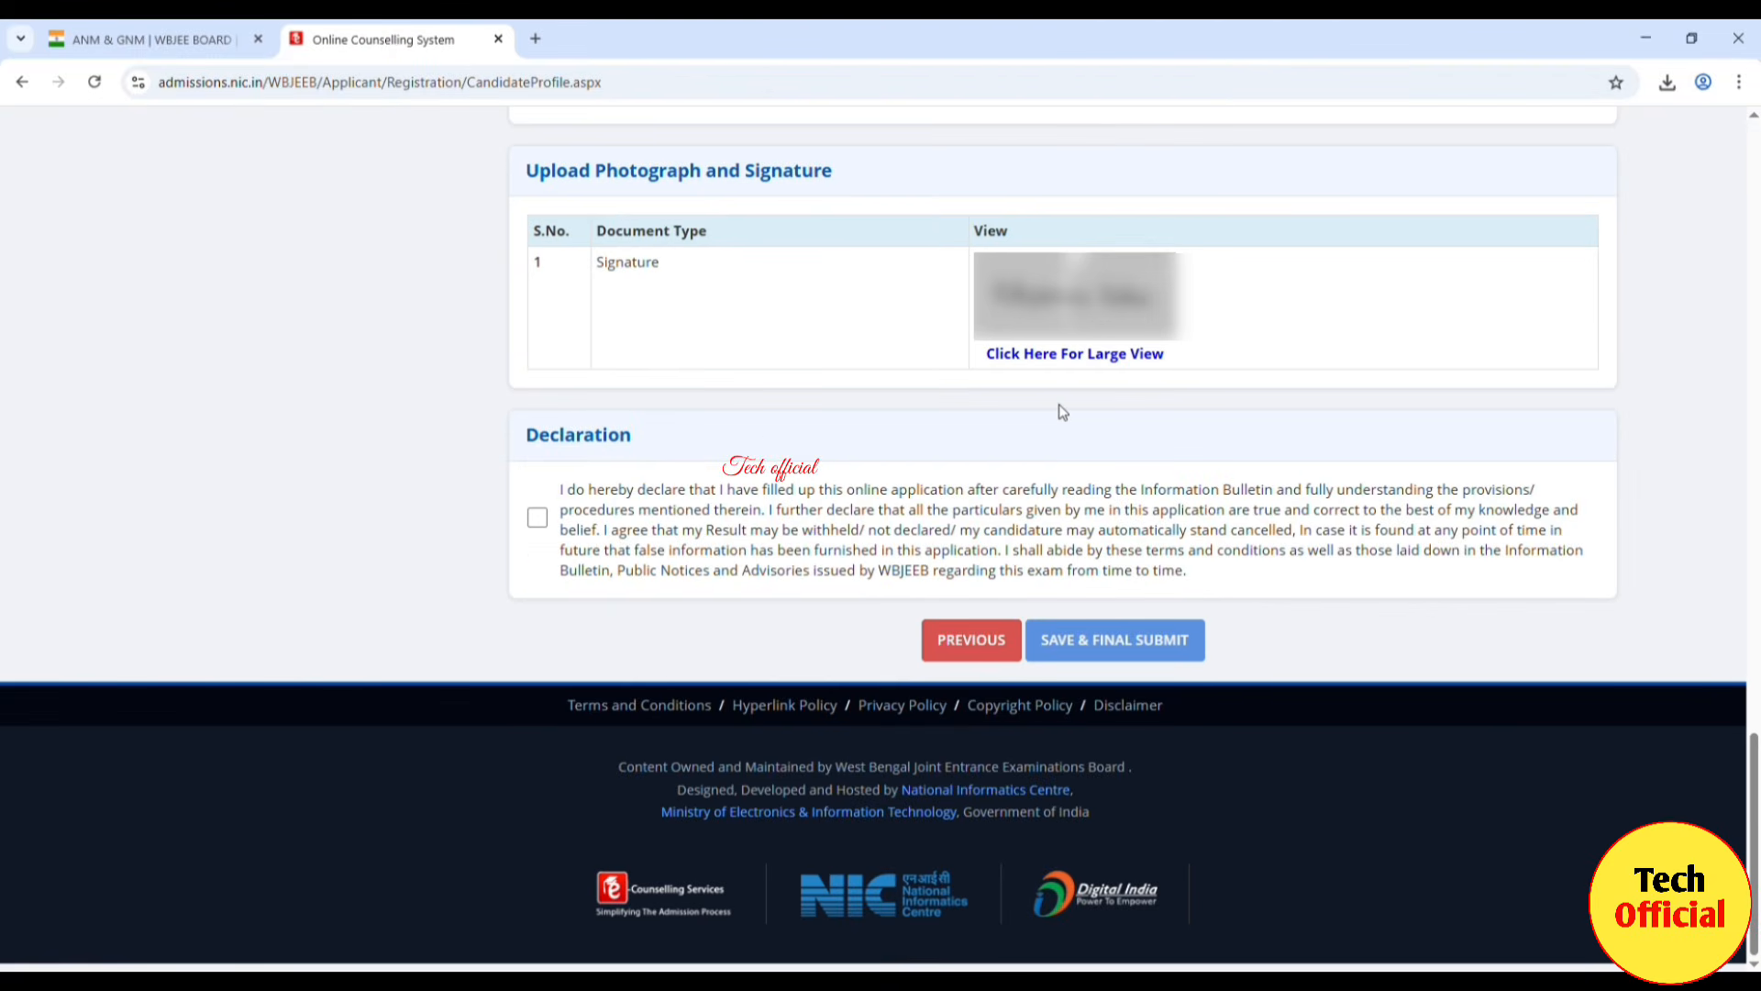
left_click(540, 529)
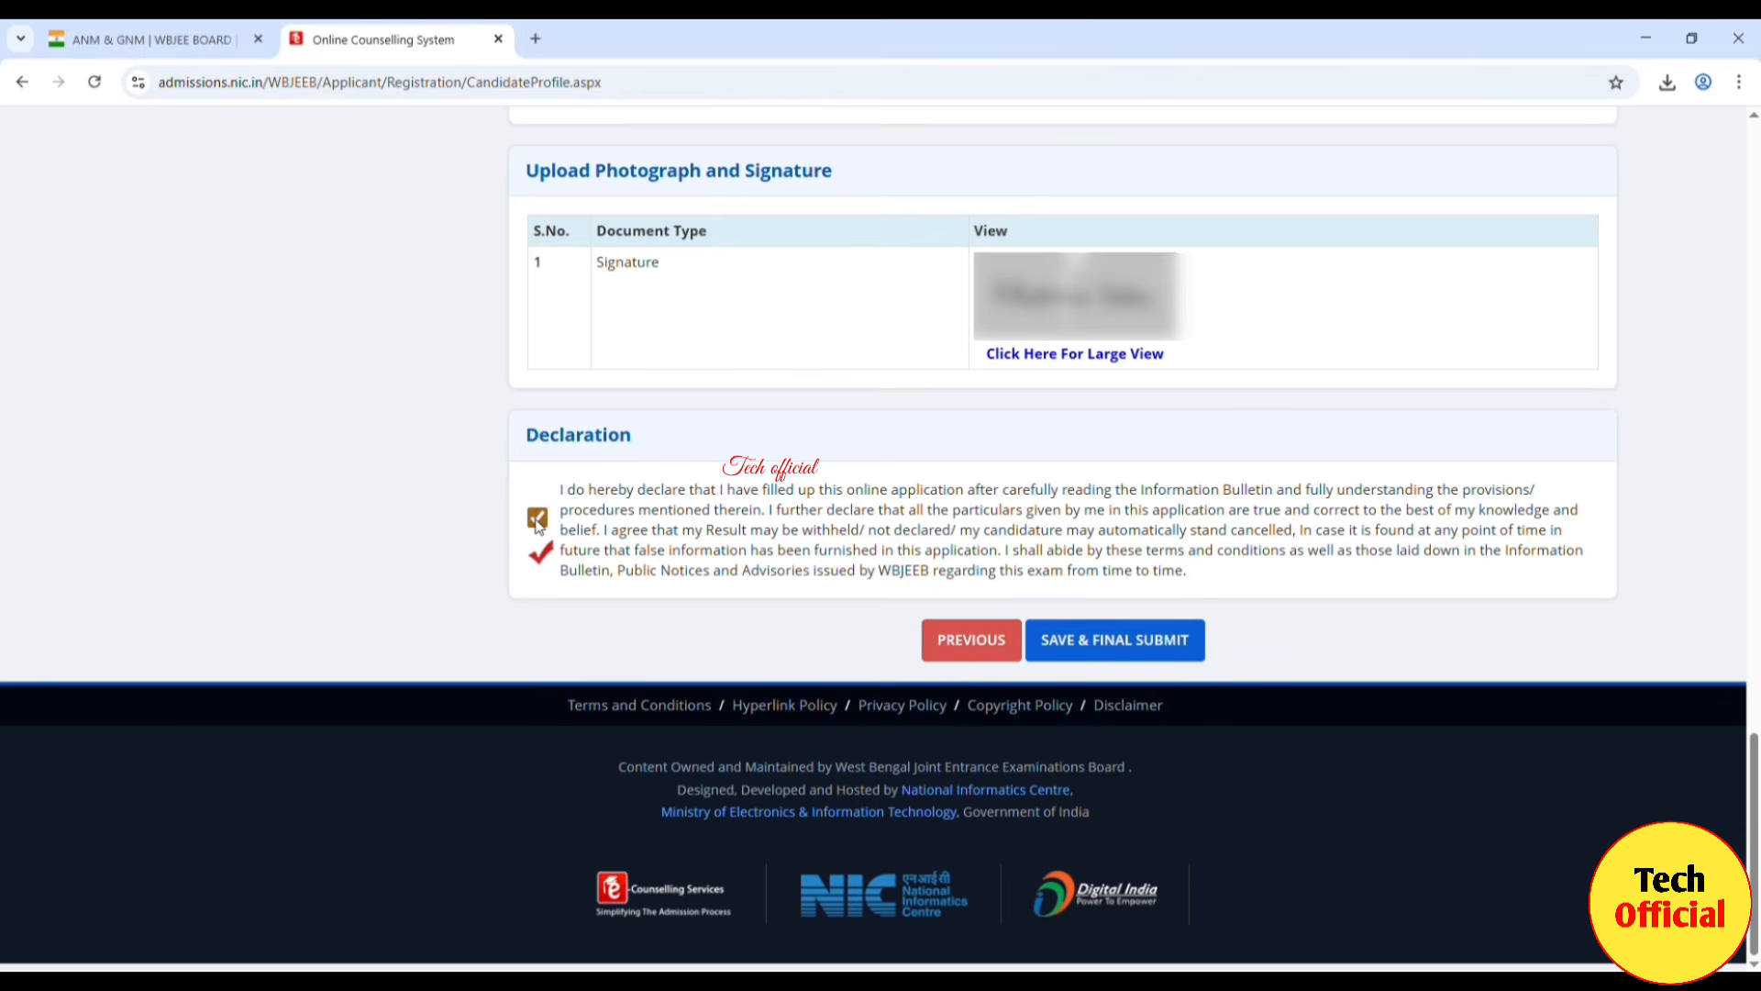
left_click(1153, 652)
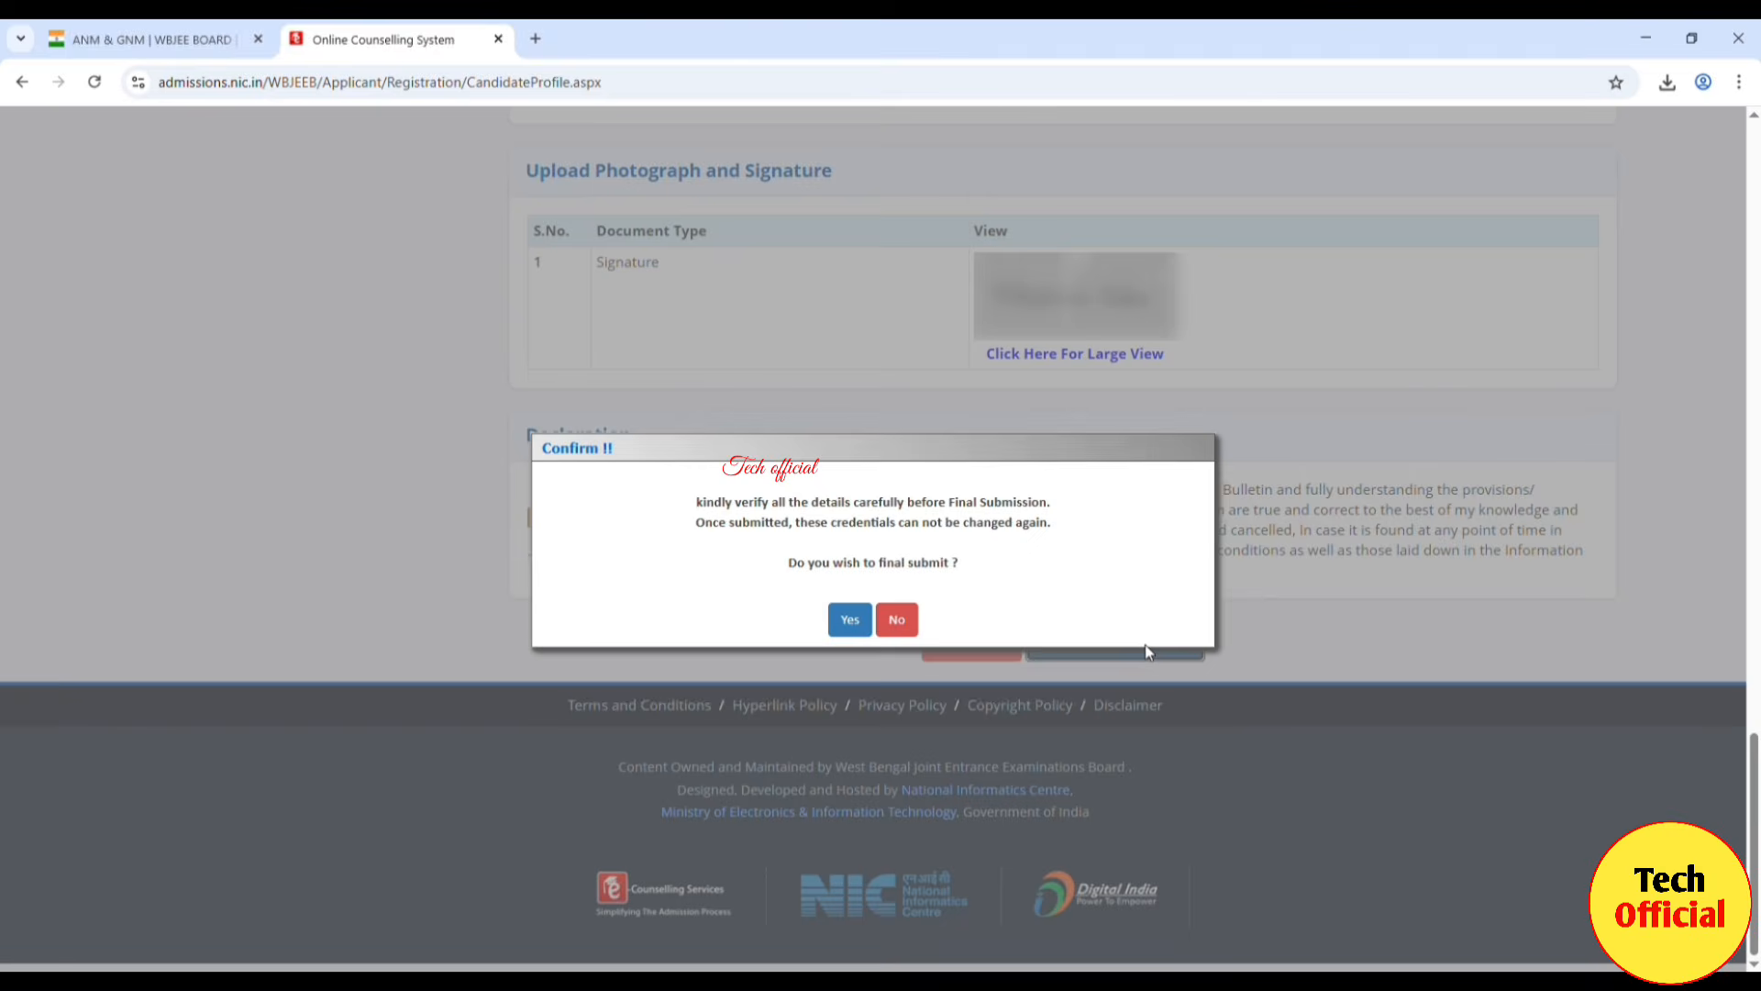
left_click(851, 622)
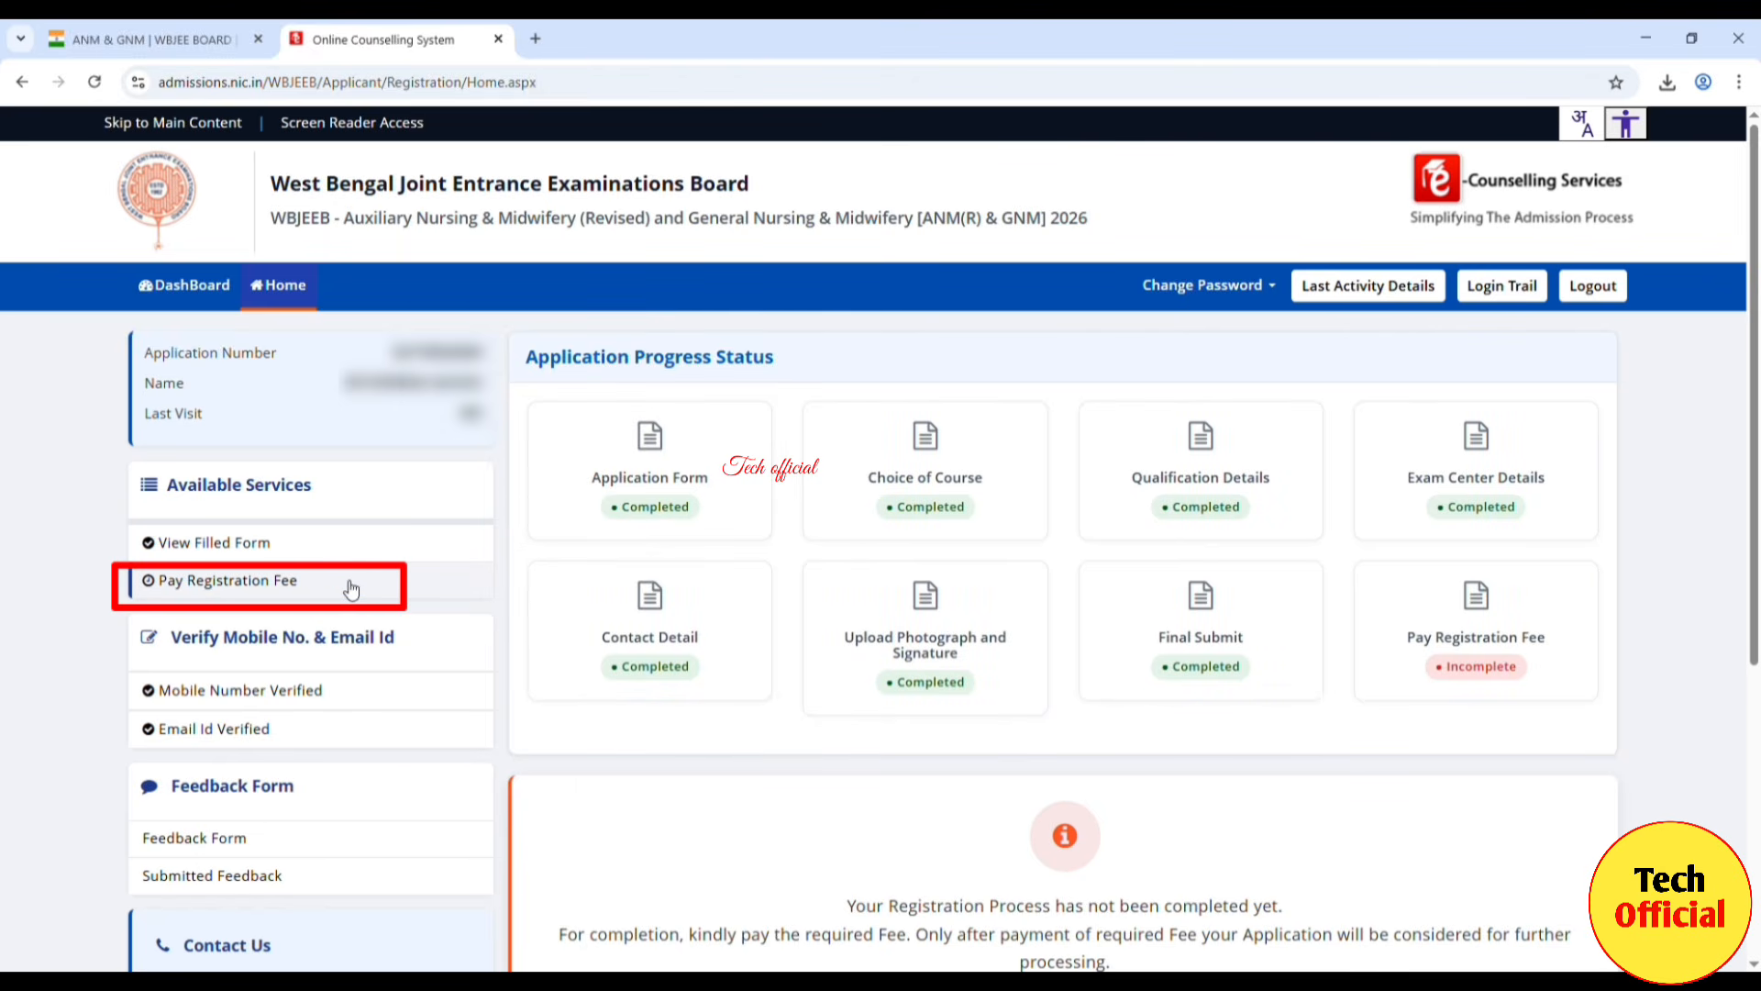
Step: Choose Online Payment for the Rs. 400 registration fee under Pay Registration Fee and proceed with Pay Fee
left_click(260, 588)
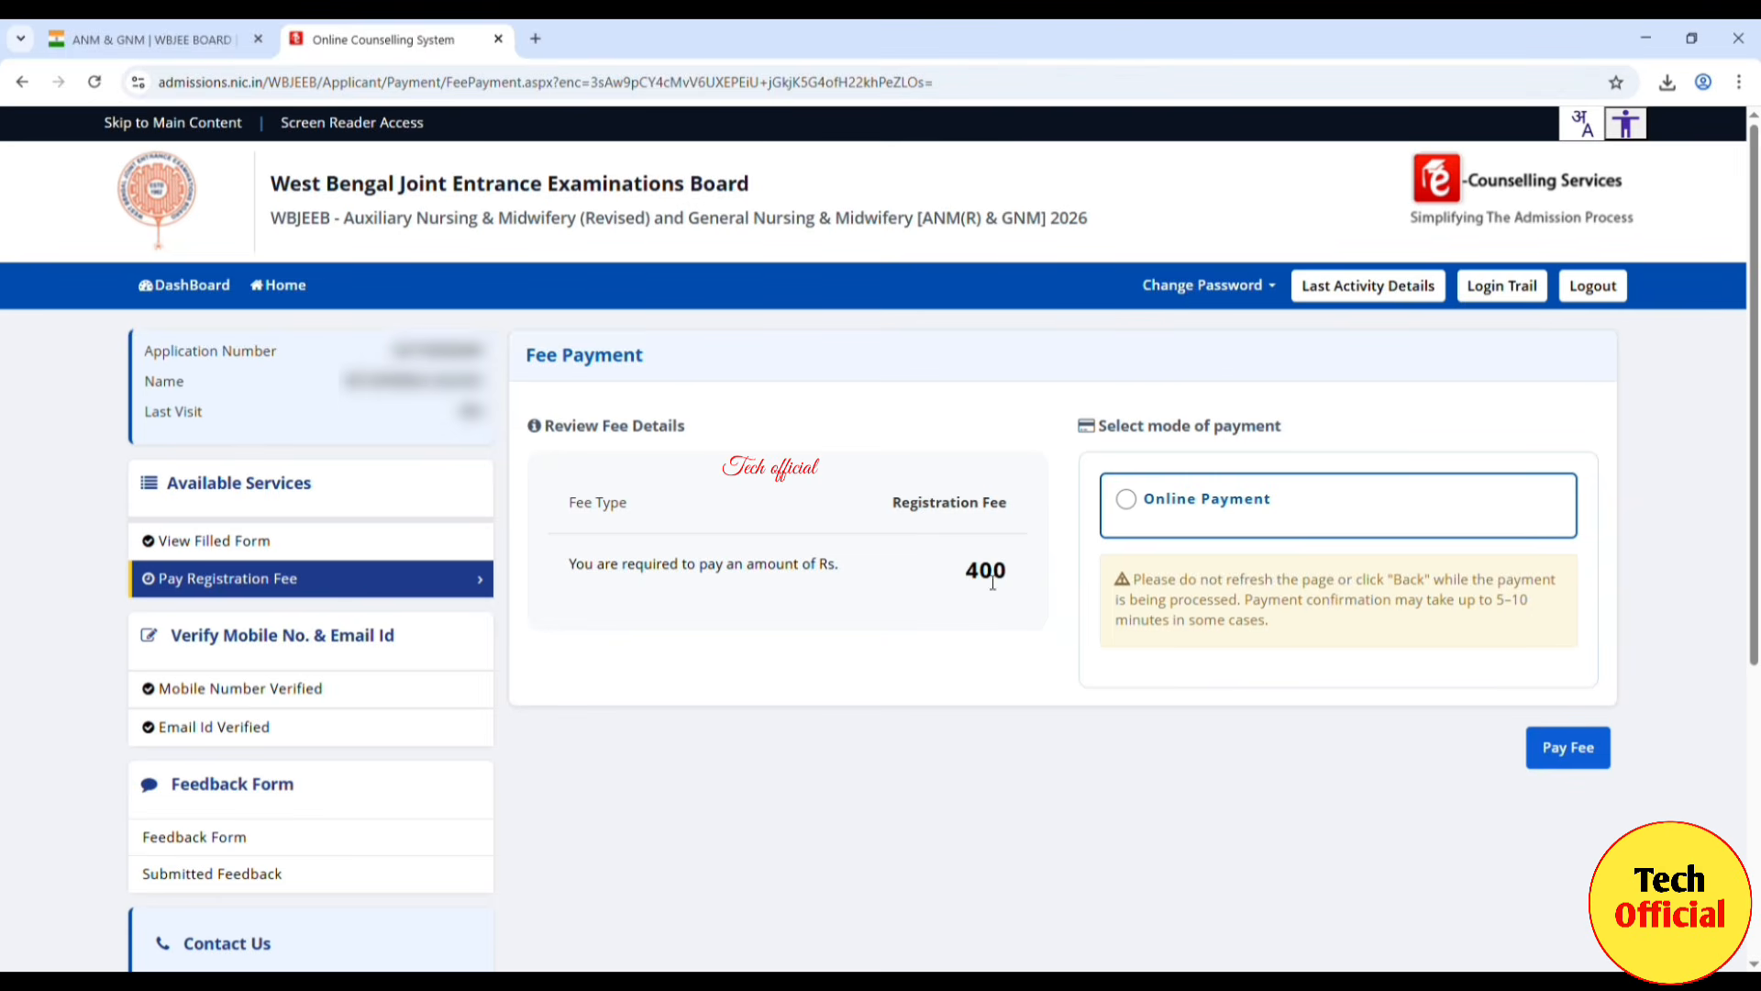
left_click(1128, 501)
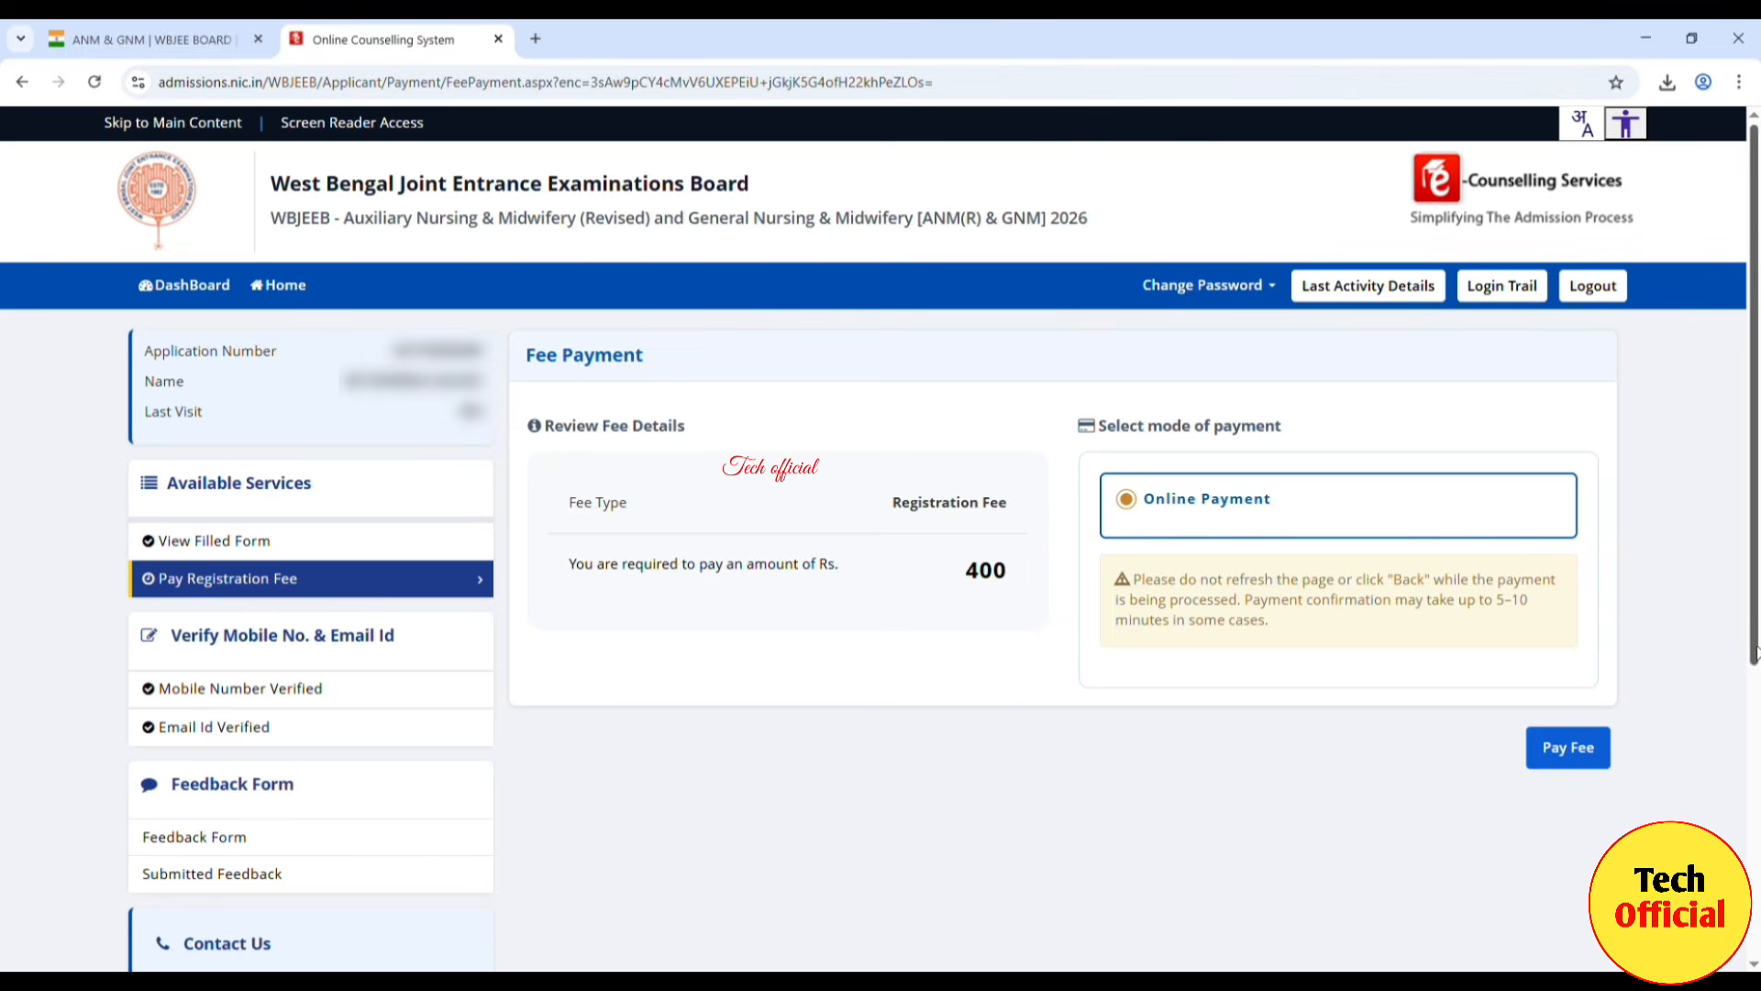
left_click(1588, 749)
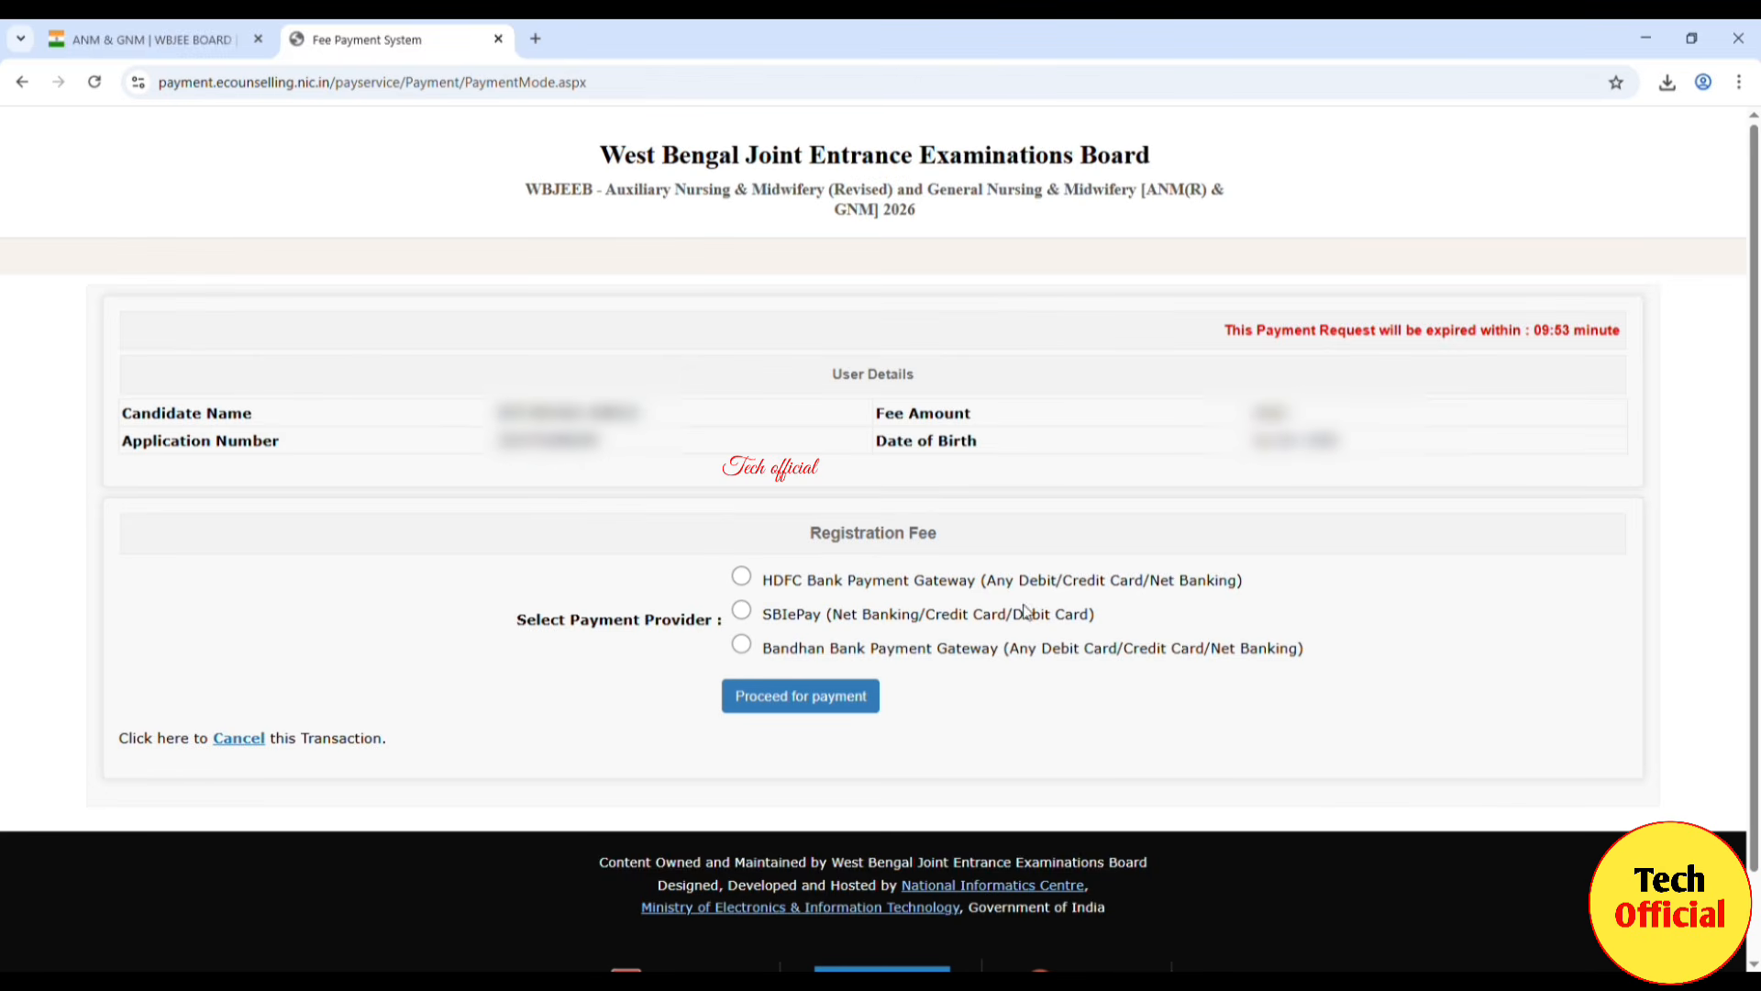
Step: Select SBIePay as the payment provider and proceed to its payment page
left_click(741, 611)
left_click(807, 702)
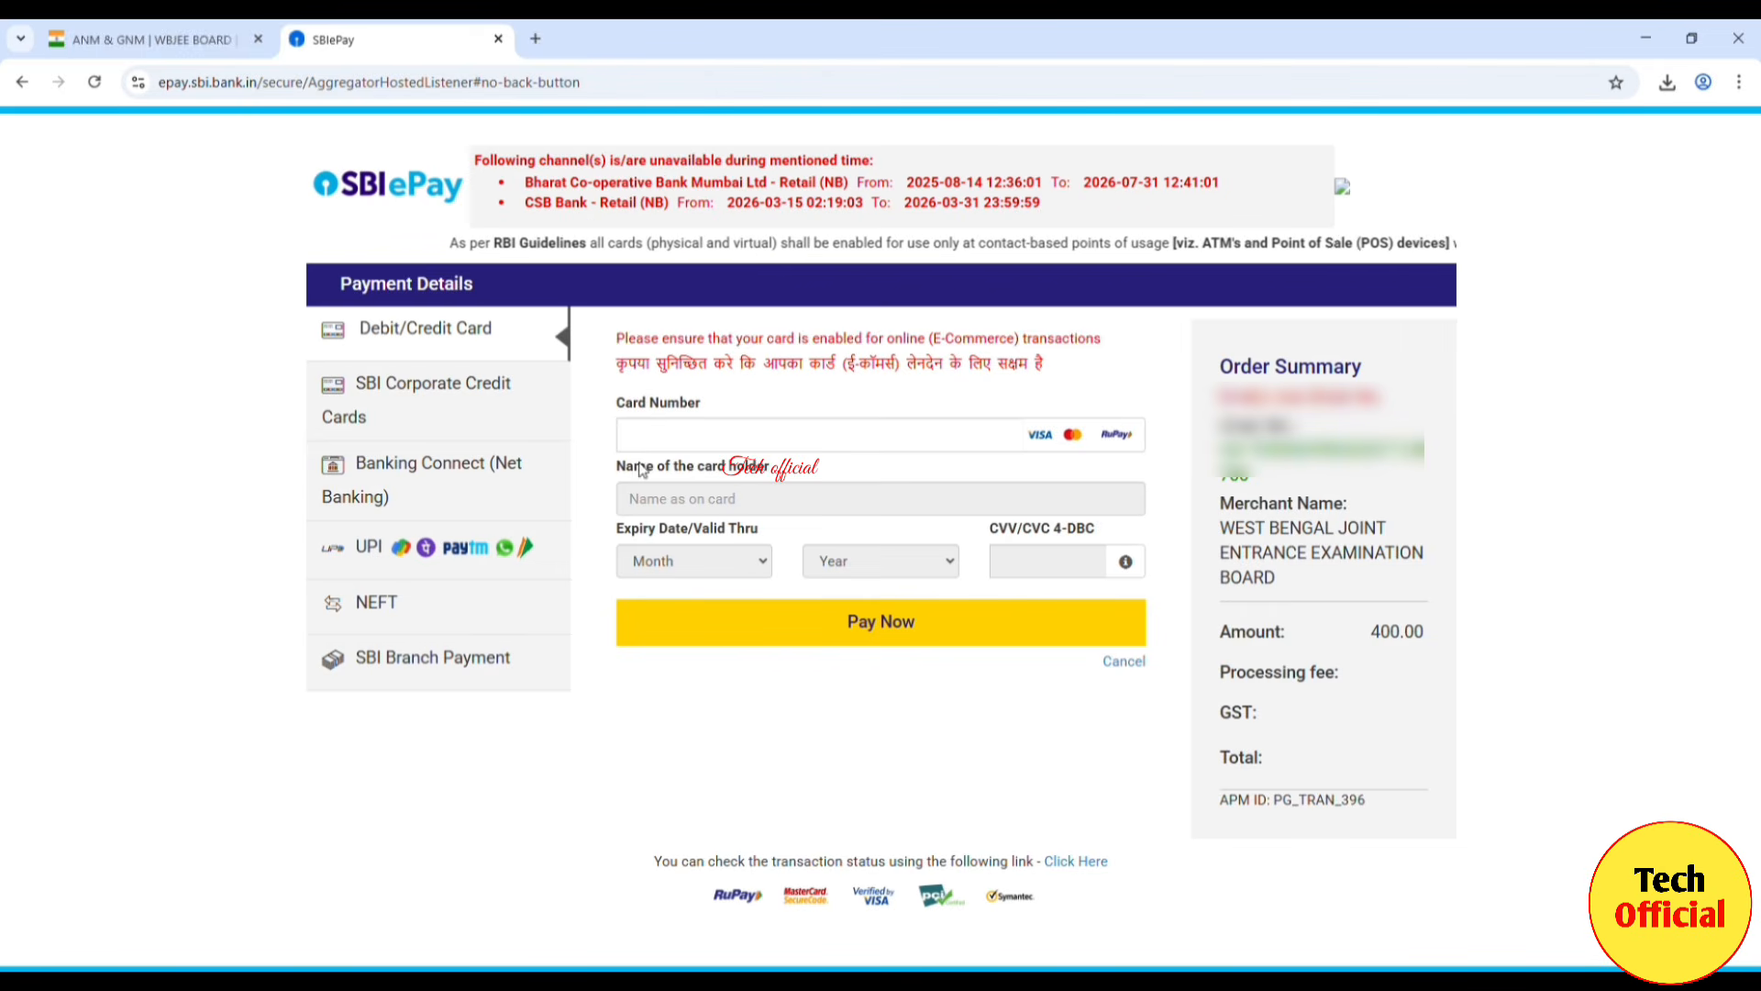
Step: Pay the 400.00 fee through UPI QR to generate the scannable QR code
left_click(395, 551)
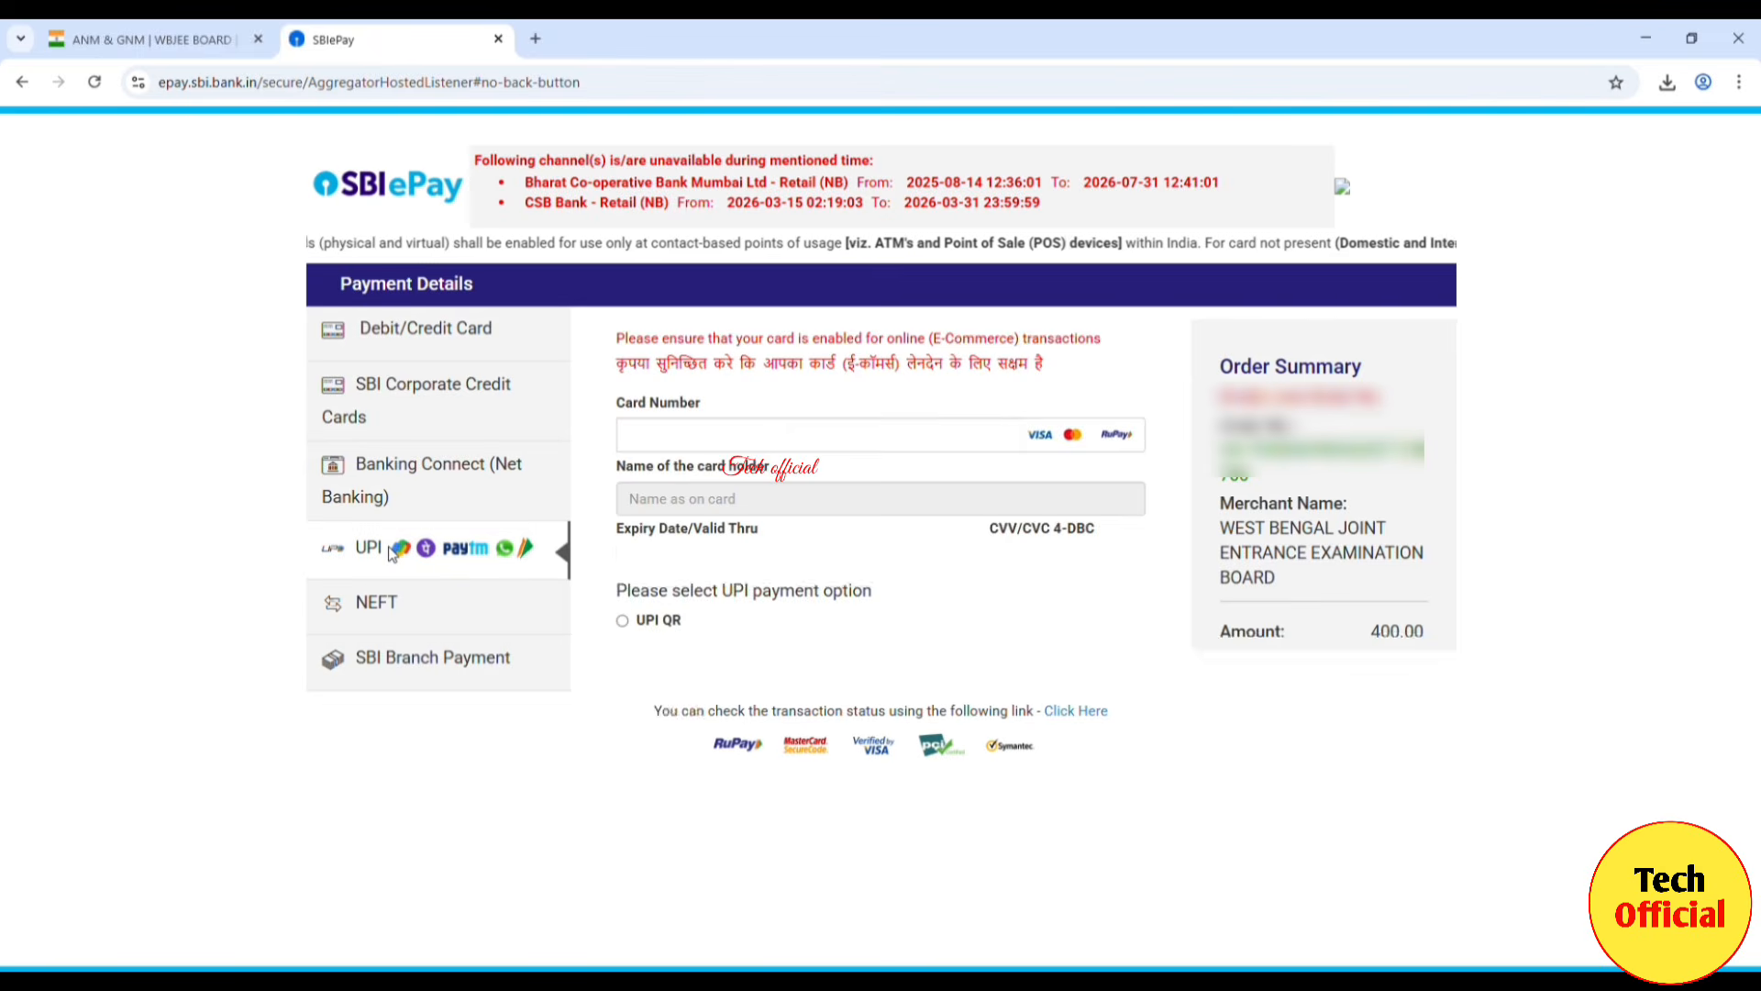
left_click(622, 386)
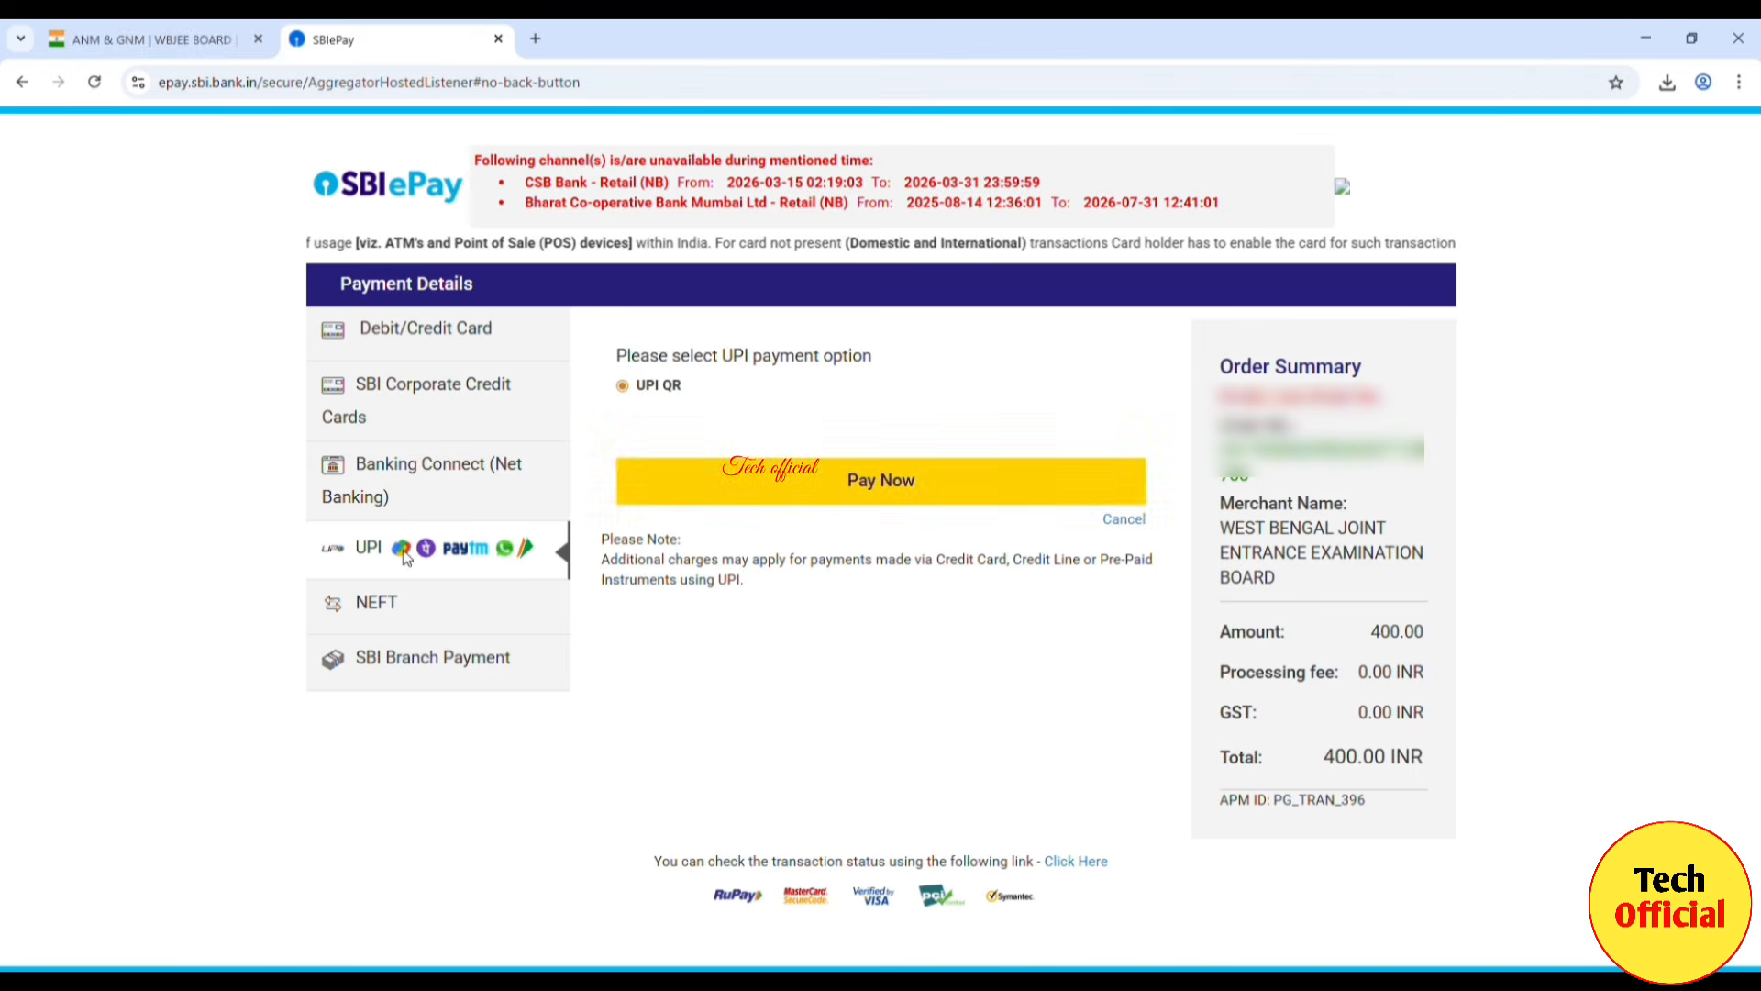
left_click(848, 488)
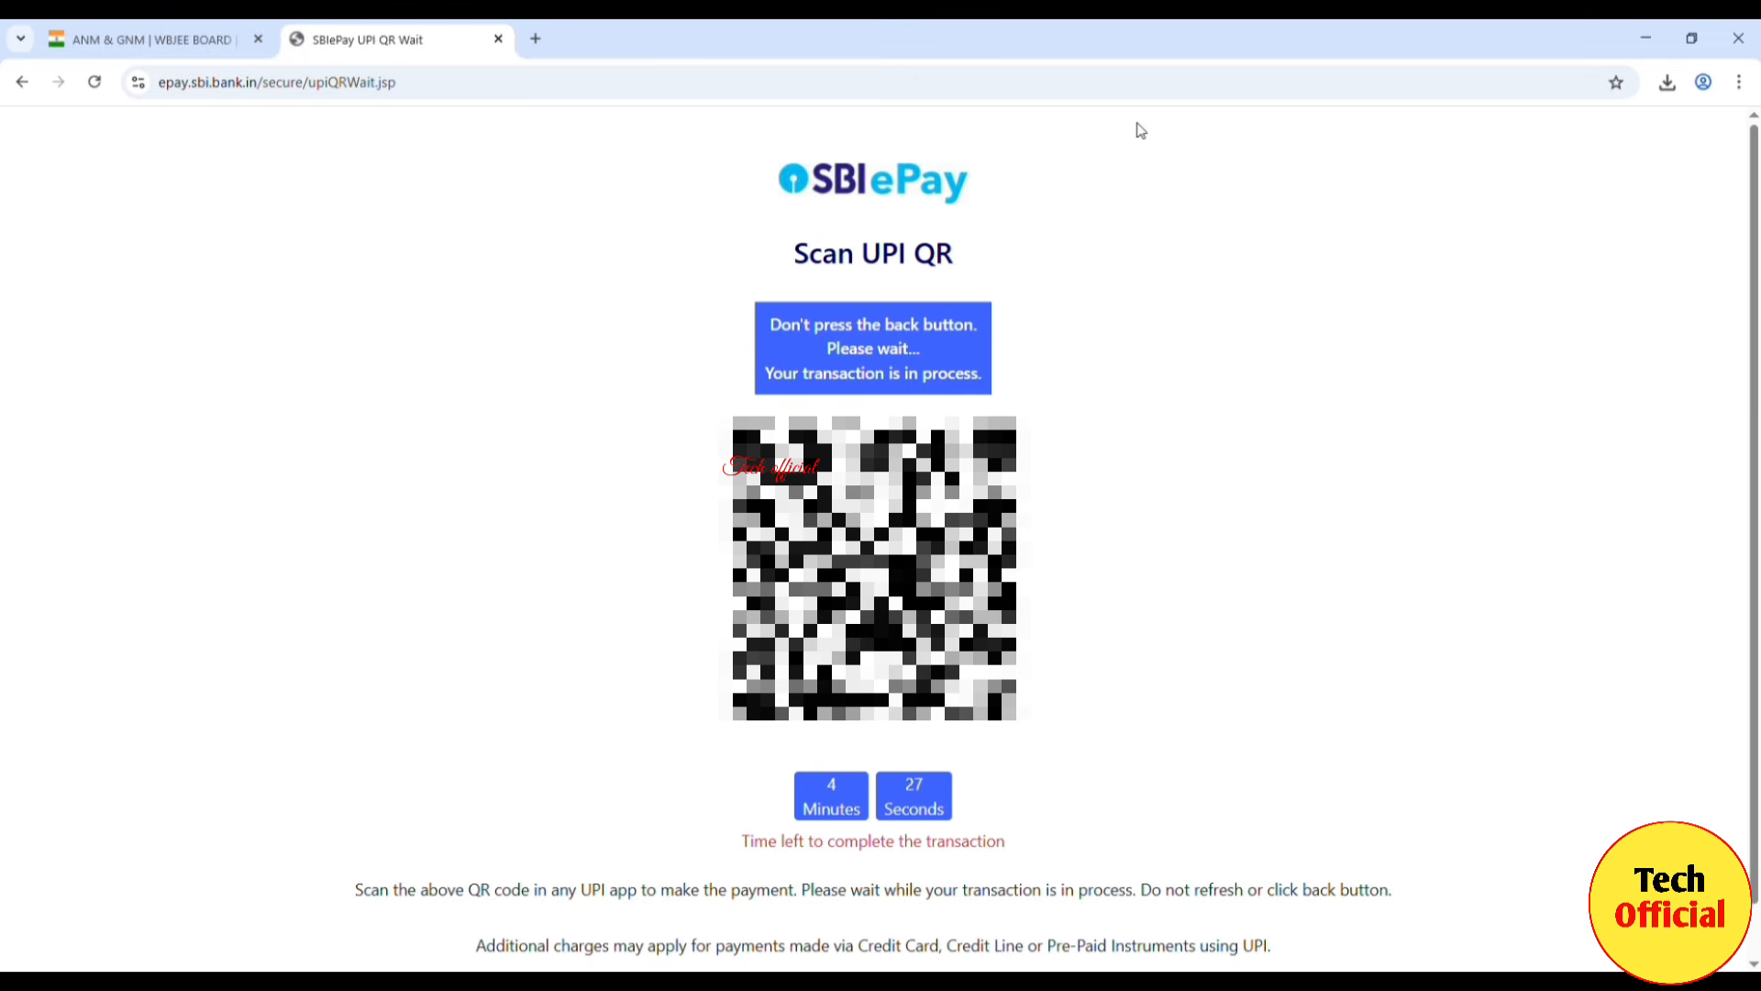
Step: Switch to the ANM & GNM | WBJEEB BOARD tab and scroll to the top of the page
left_click(202, 41)
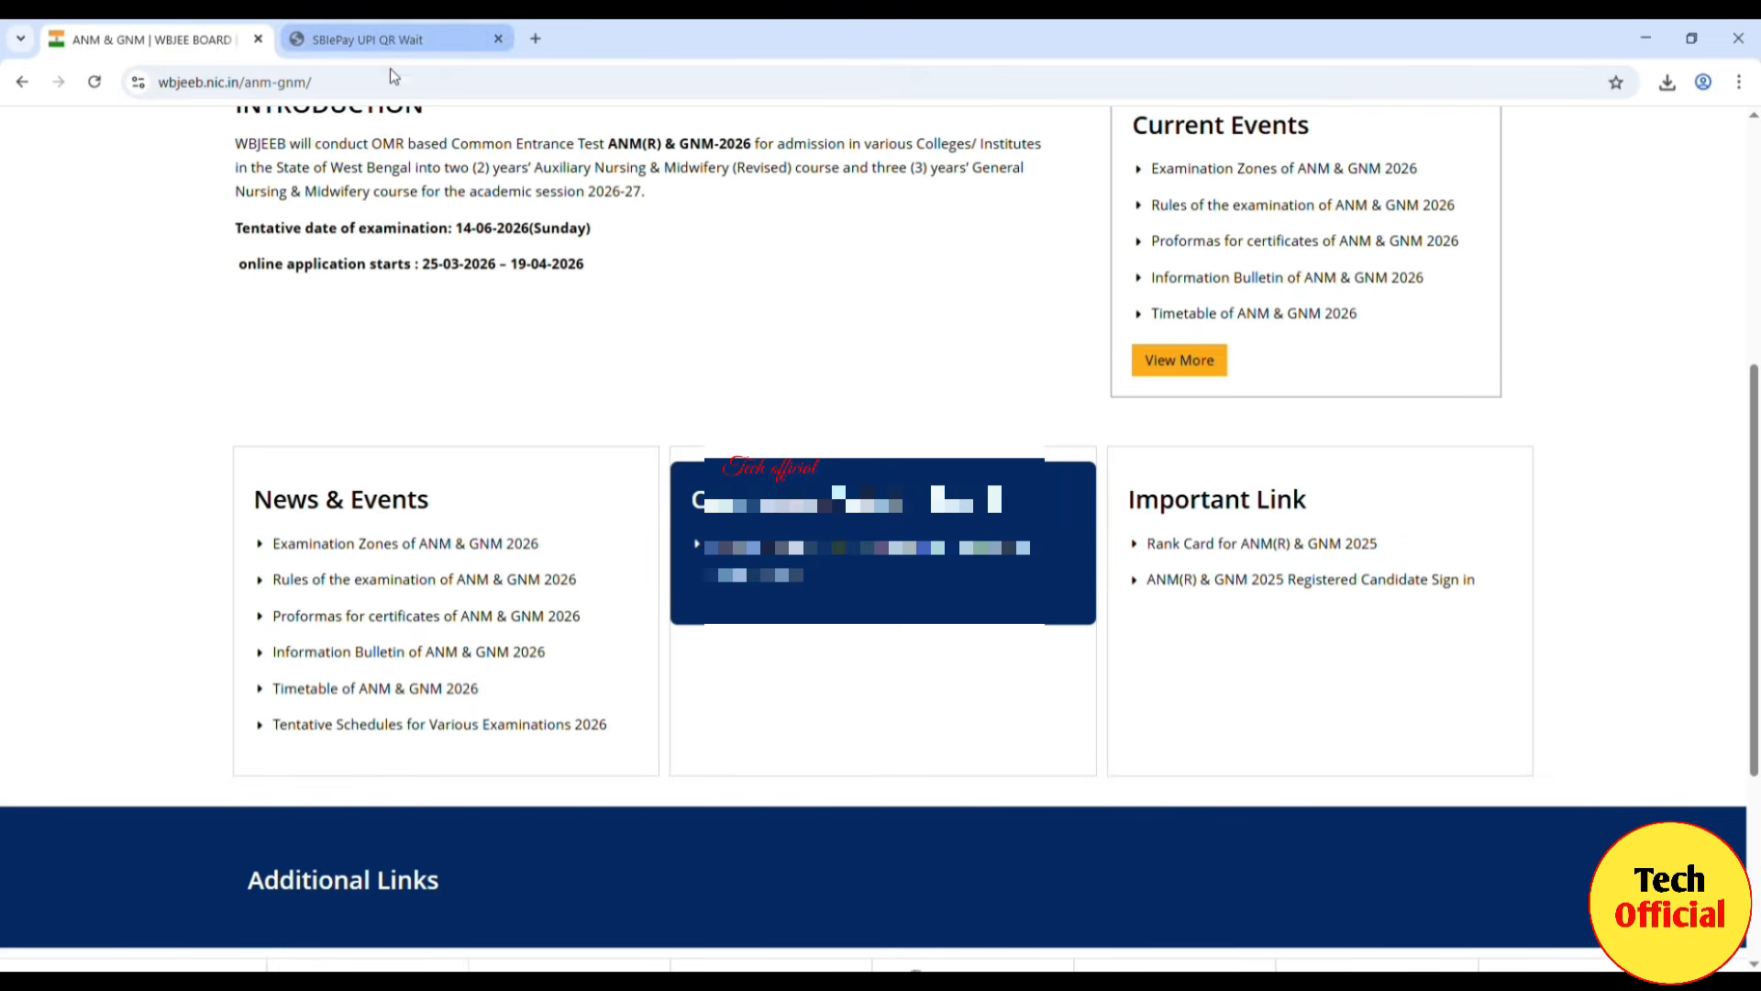
left_click(411, 42)
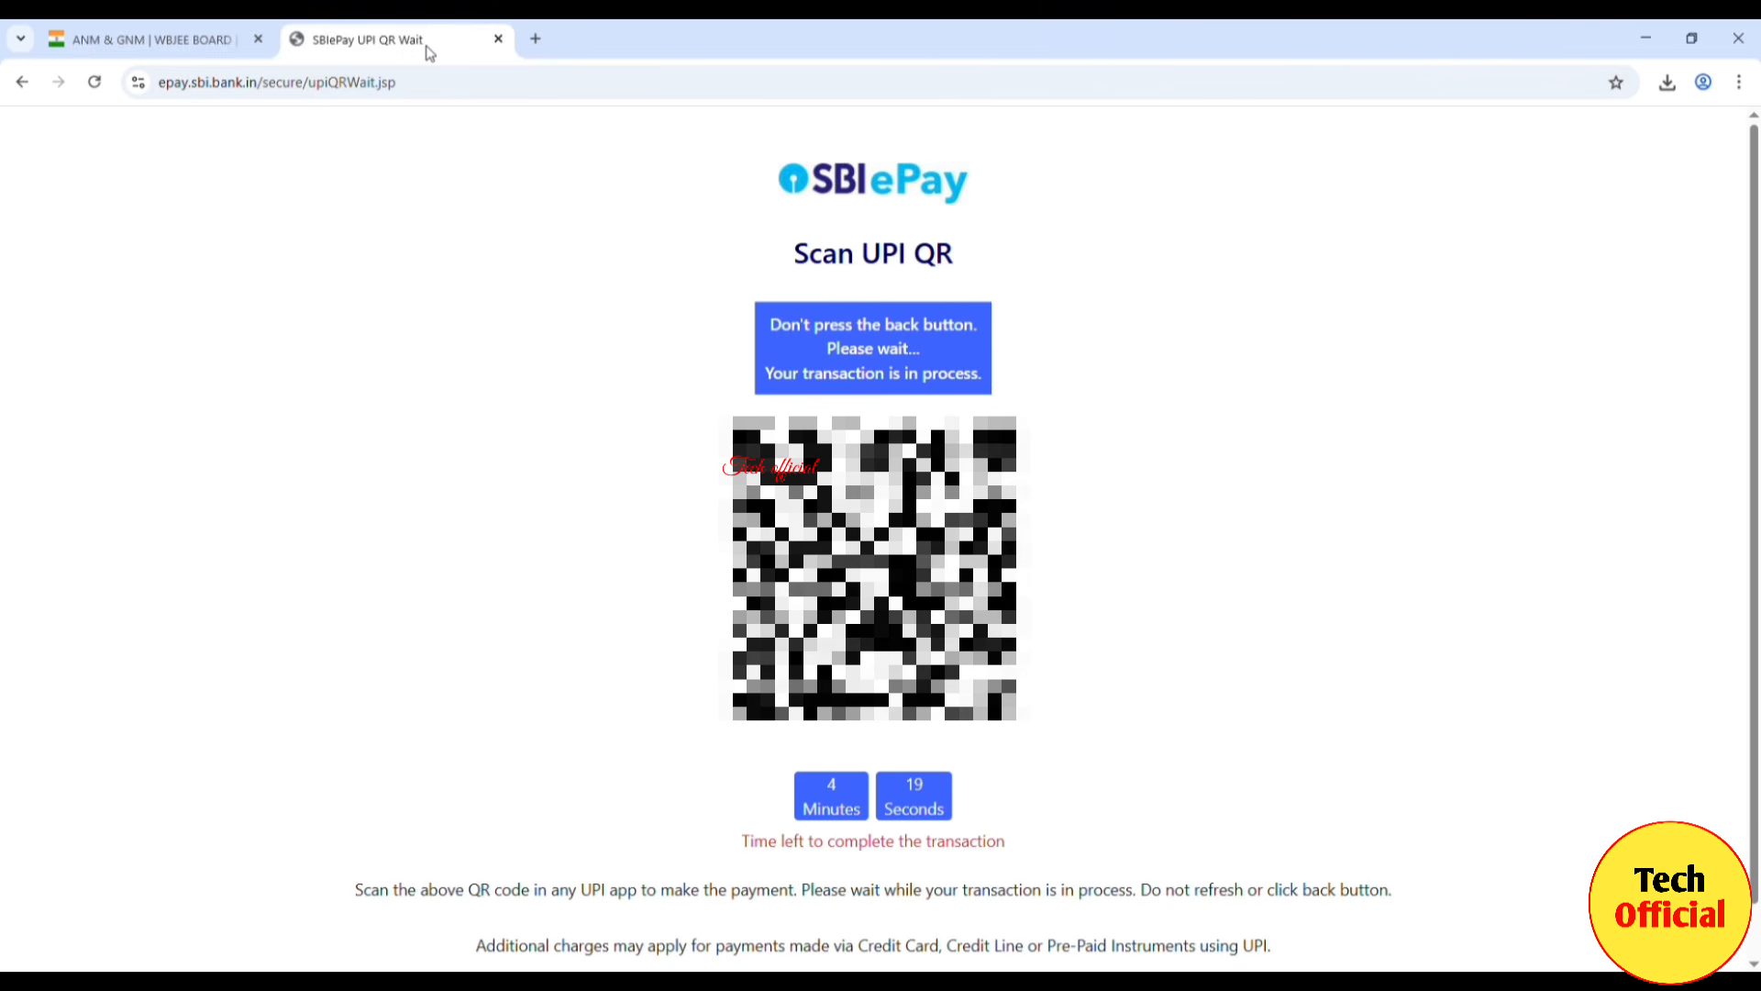
left_click(203, 41)
scroll(819, 377, "up", 2)
scroll(822, 383, "up", 3)
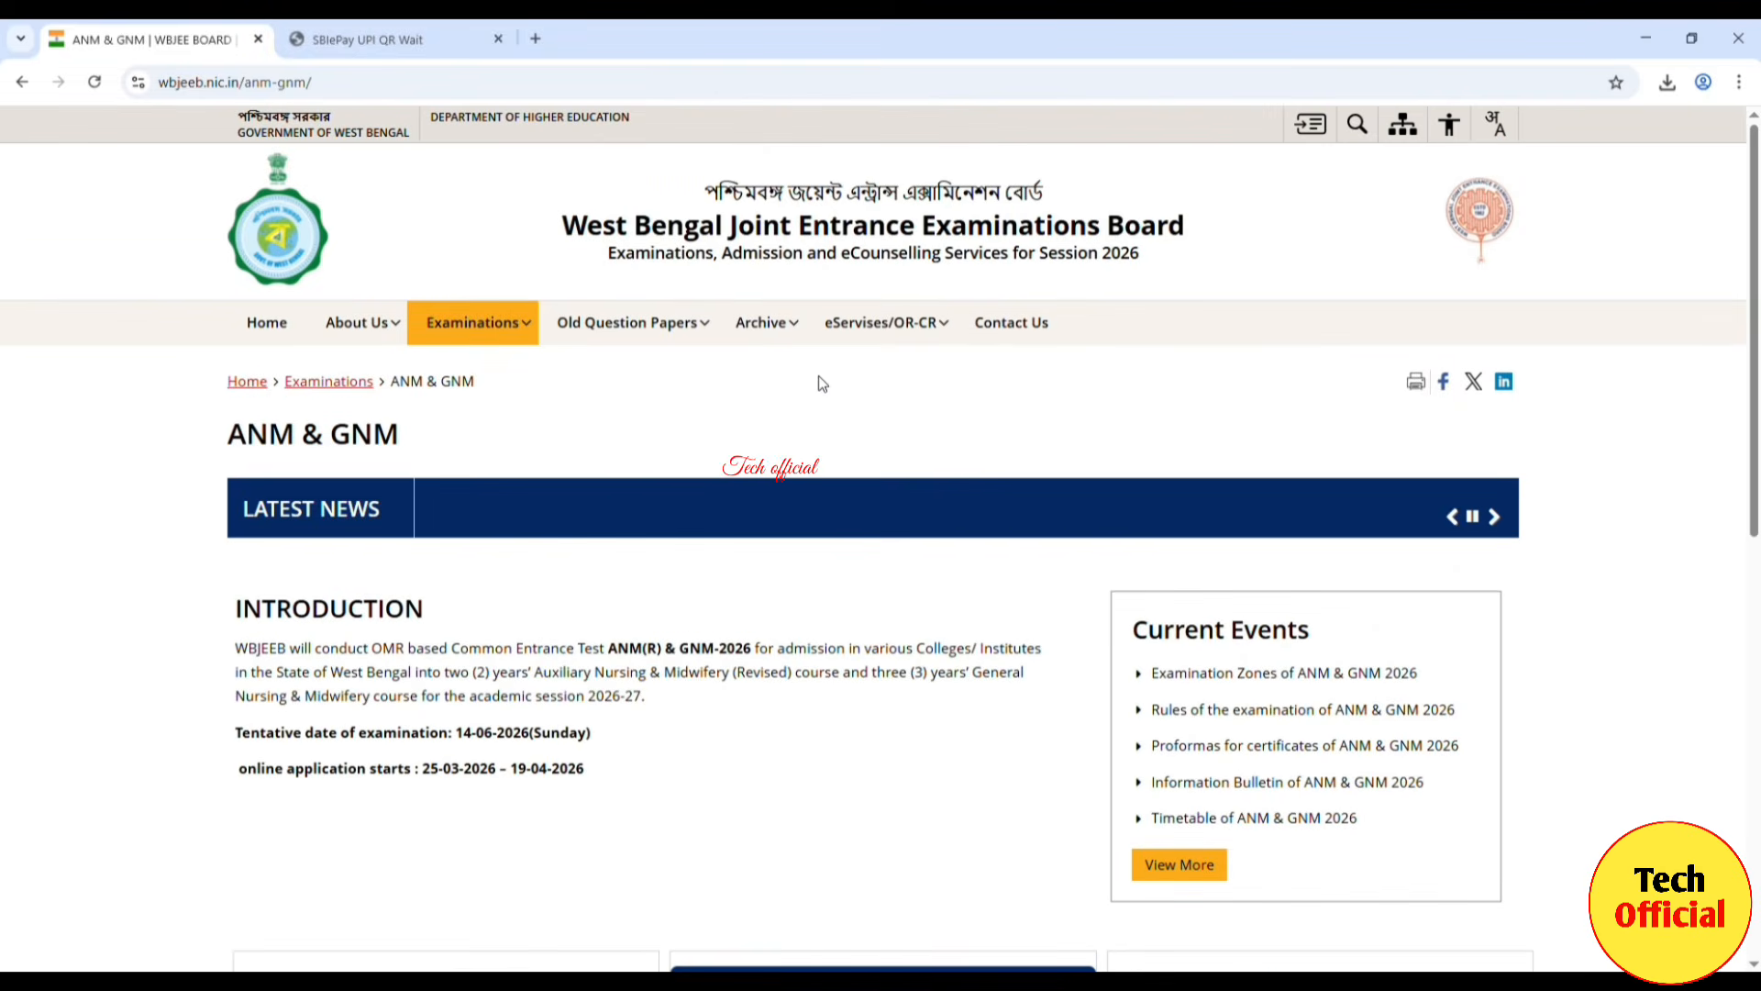